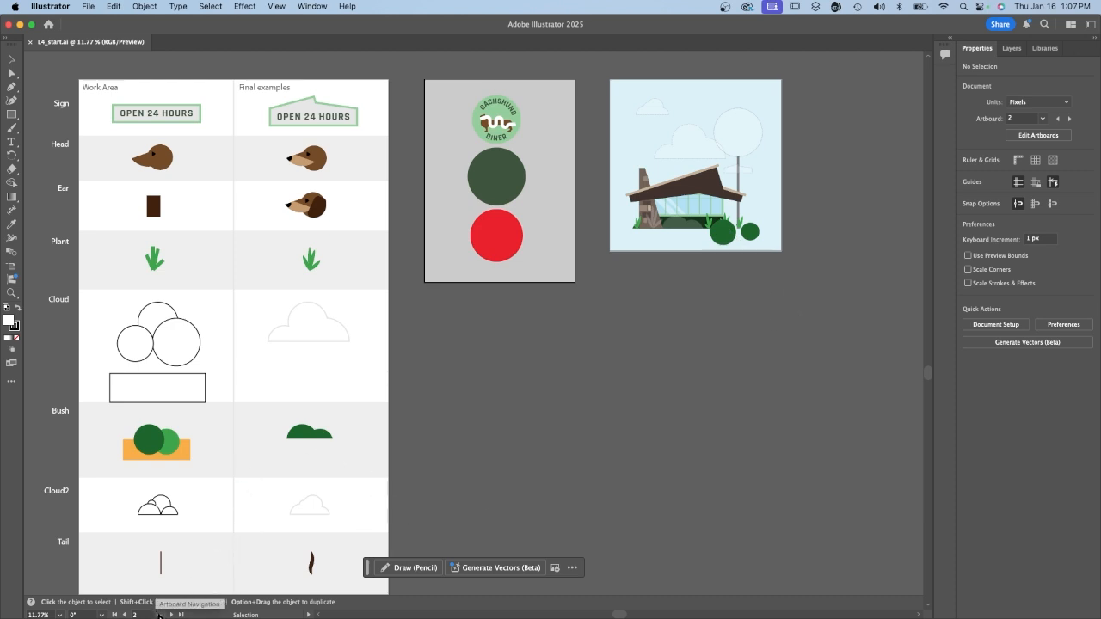
- On the Poster parts artboard, cut the Work Area's OPEN 24 HOURS sign frame open near the middle of its upper edge with the Scissors tool
{"action": "left_click", "coordinate": [159, 615]}
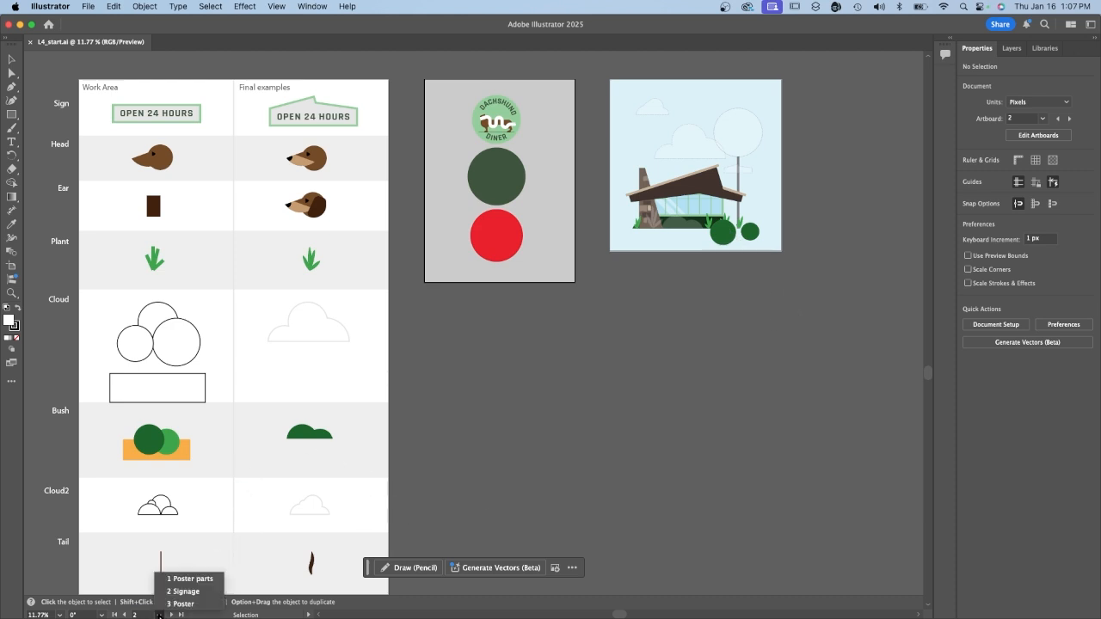
{"action": "left_click", "coordinate": [186, 579]}
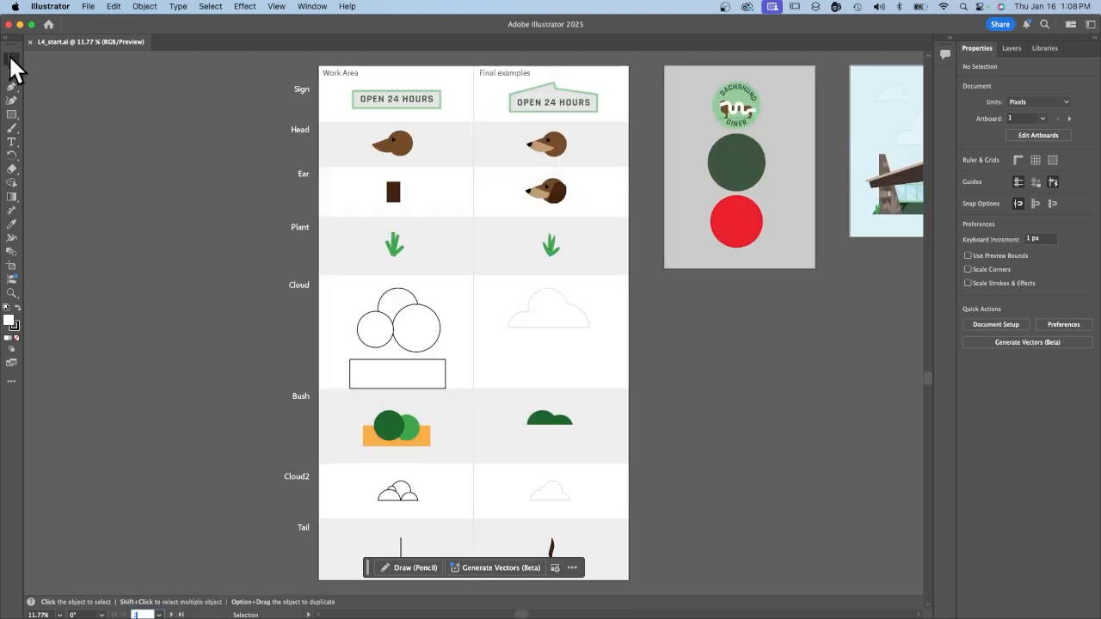
{"action": "left_click", "coordinate": [434, 92]}
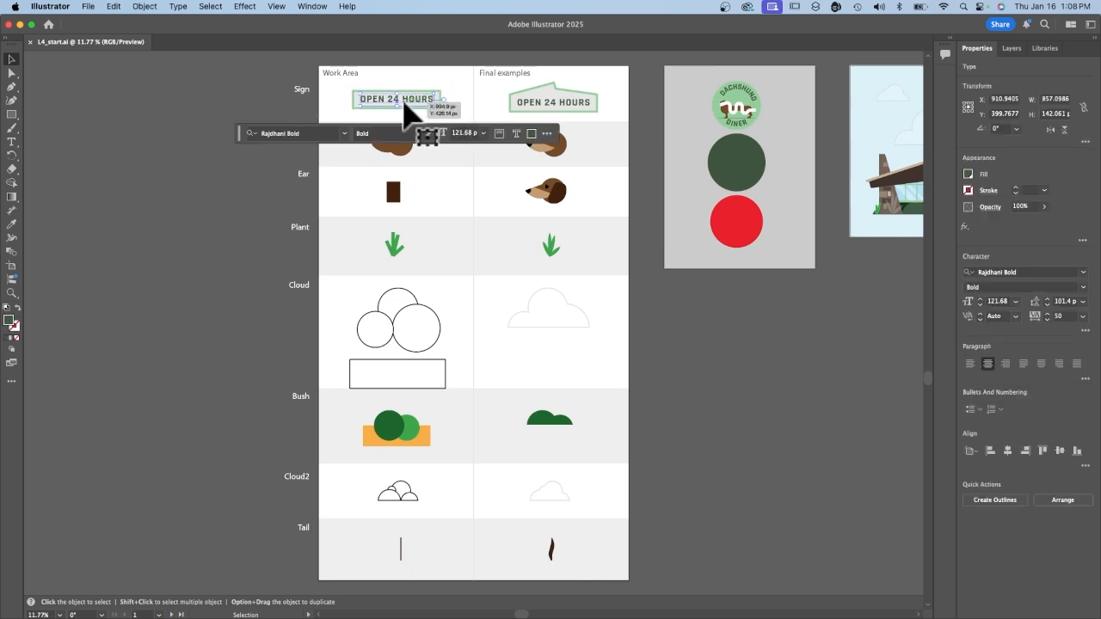
{"action": "key", "text": "super+="}
{"action": "key", "text": "super+="}
{"action": "key", "text": "super+="}
{"action": "key", "text": "super+="}
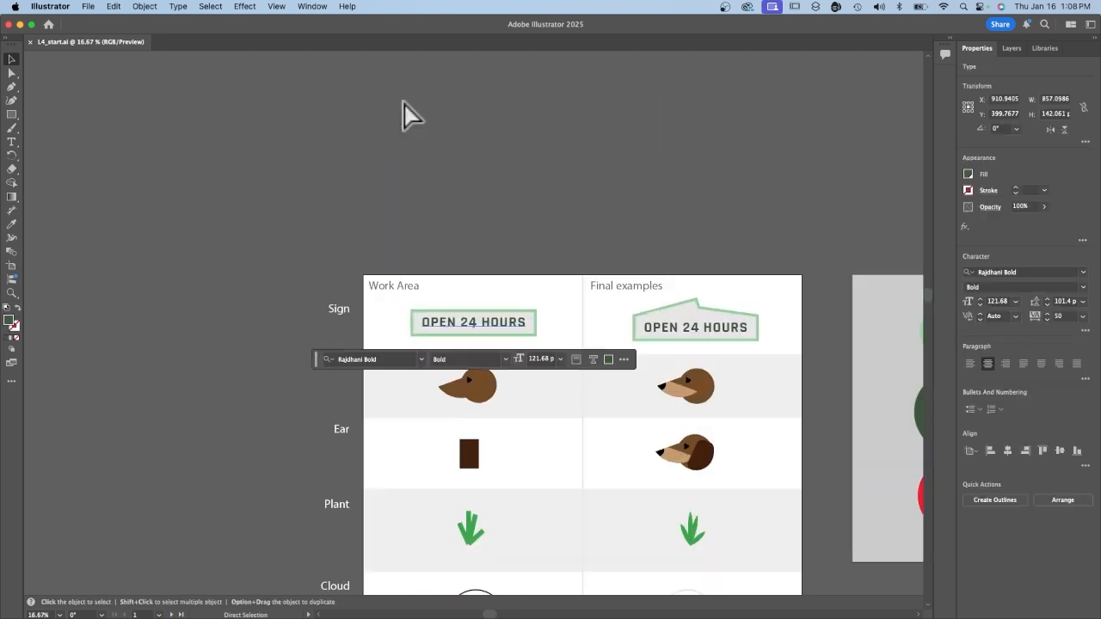
{"action": "scroll", "coordinate": [481, 238], "scroll_direction": "down", "scroll_amount": 1}
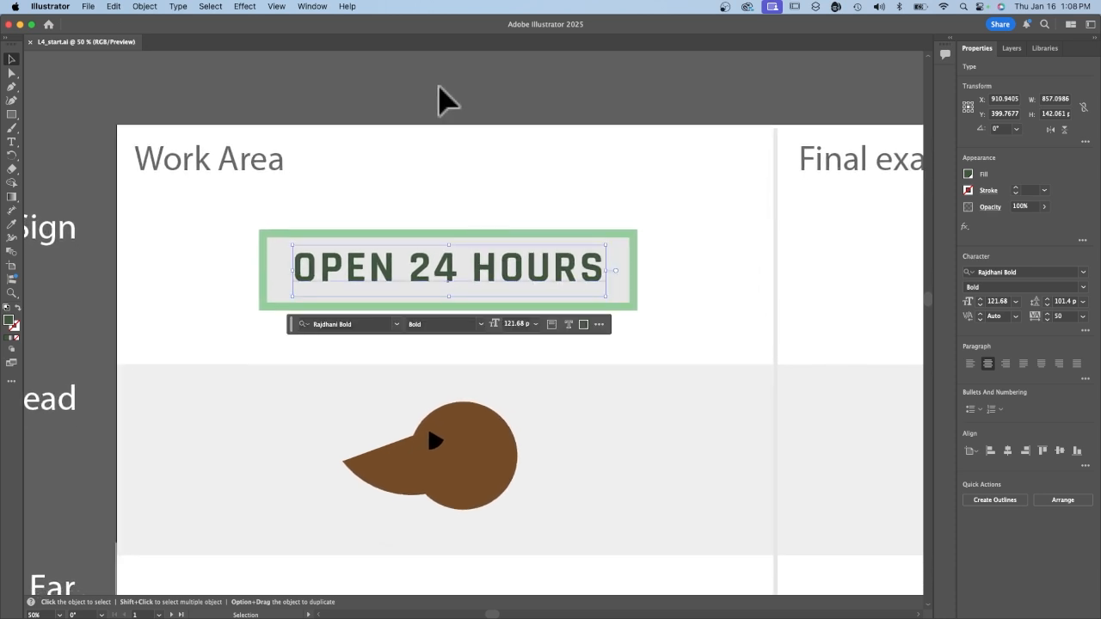
{"action": "left_click", "coordinate": [439, 98]}
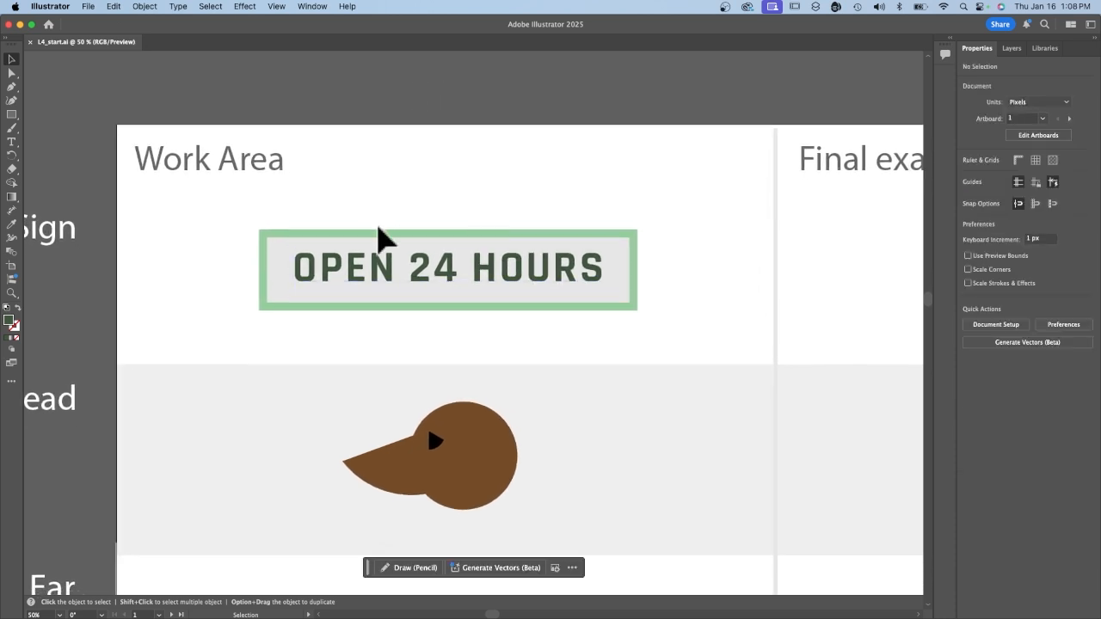
{"action": "left_click", "coordinate": [374, 234]}
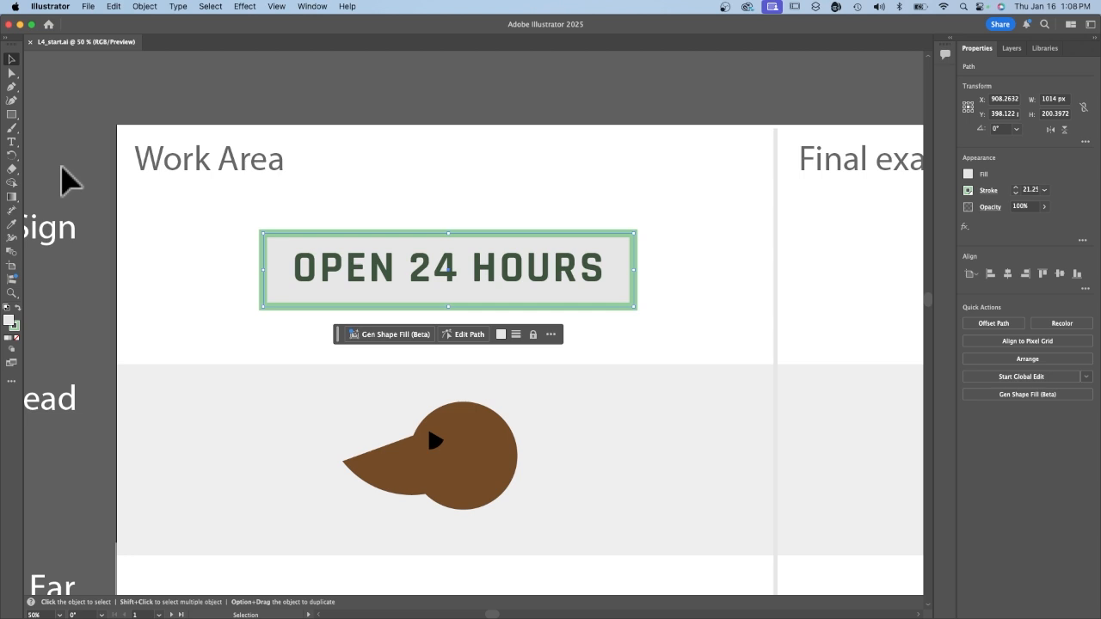
{"action": "left_click", "coordinate": [12, 168]}
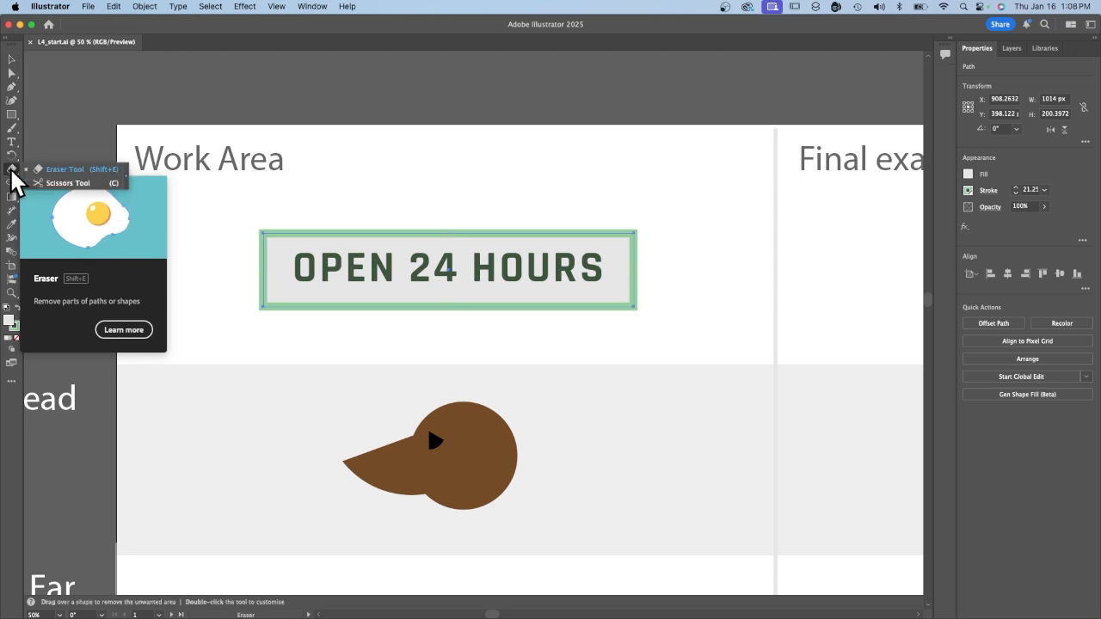
{"action": "left_click", "coordinate": [69, 183]}
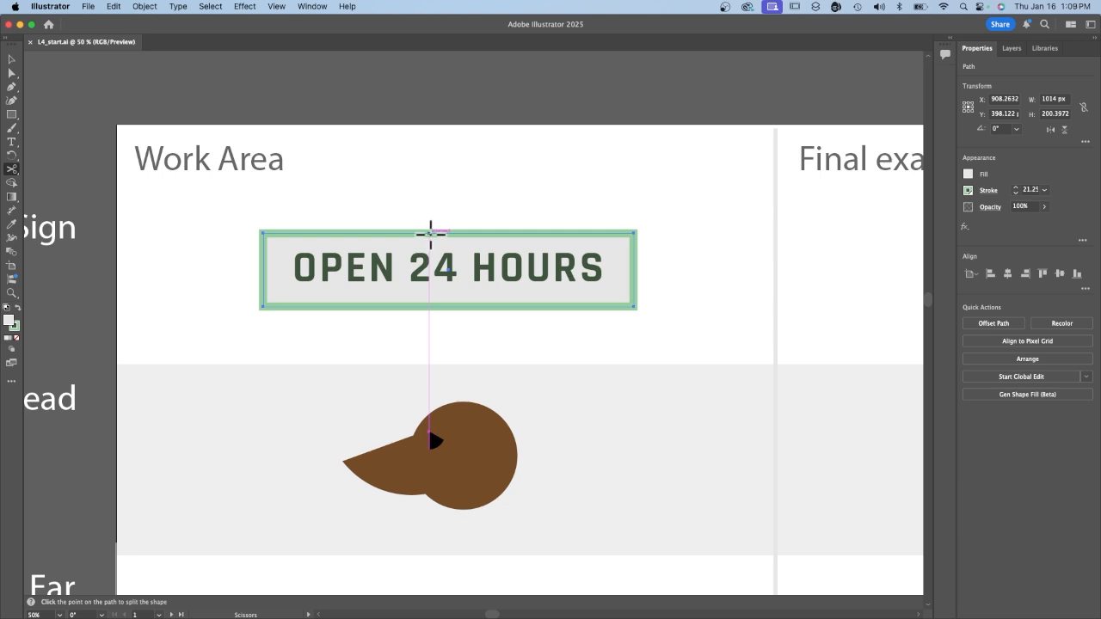
{"action": "left_click", "coordinate": [430, 233]}
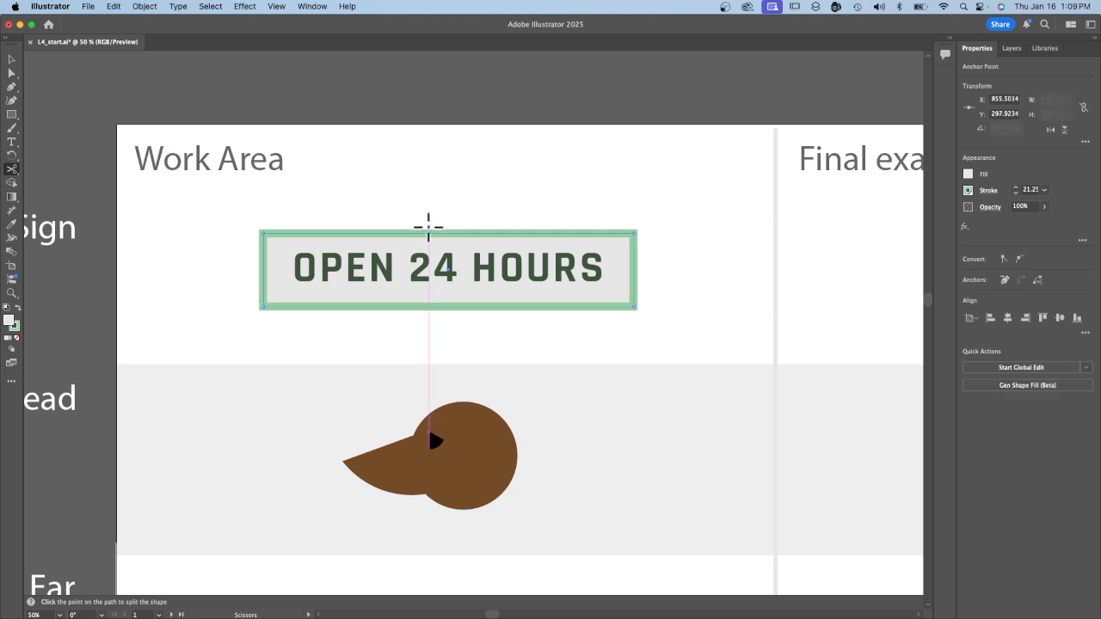
- Raise the cut anchor point on the sign's upper edge straight up by about 113 px with Direct Selection
{"action": "left_click", "coordinate": [12, 73]}
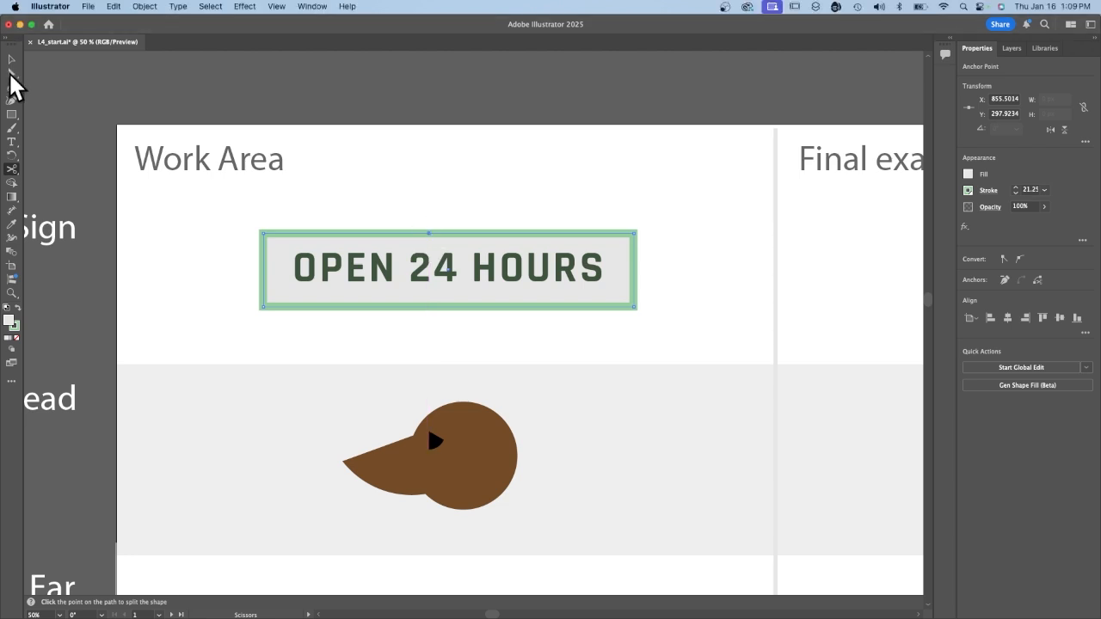
{"action": "left_click", "coordinate": [13, 74]}
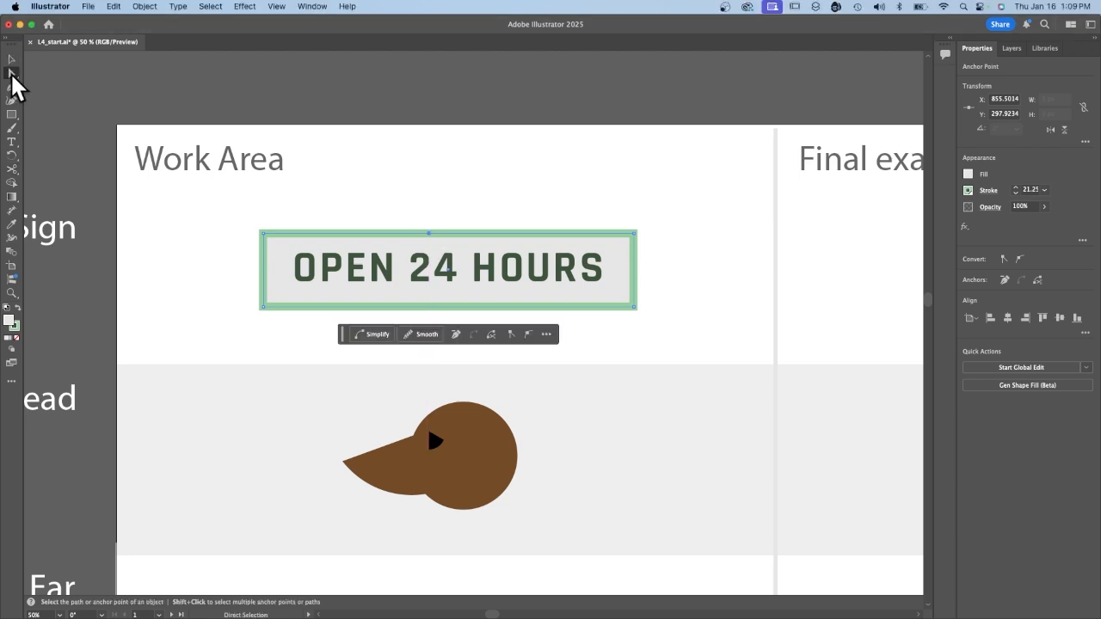
{"action": "left_click_drag", "start_coordinate": [430, 233], "coordinate": [429, 192]}
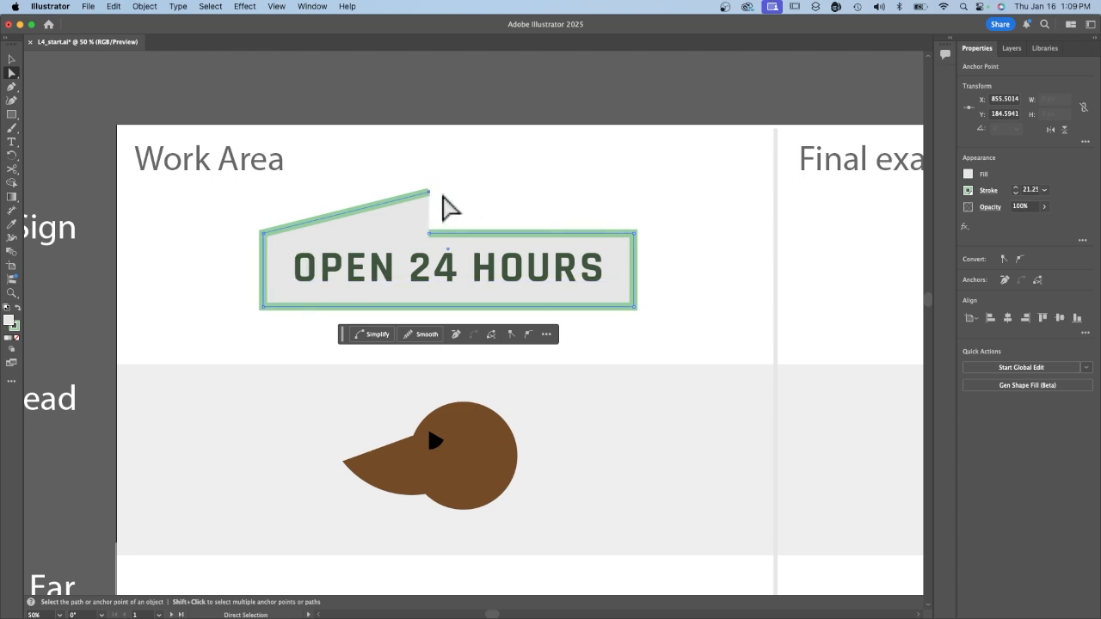
- Join the two open ends of the sign's frame path into a closed shape and deselect it
{"action": "left_click", "coordinate": [12, 60]}
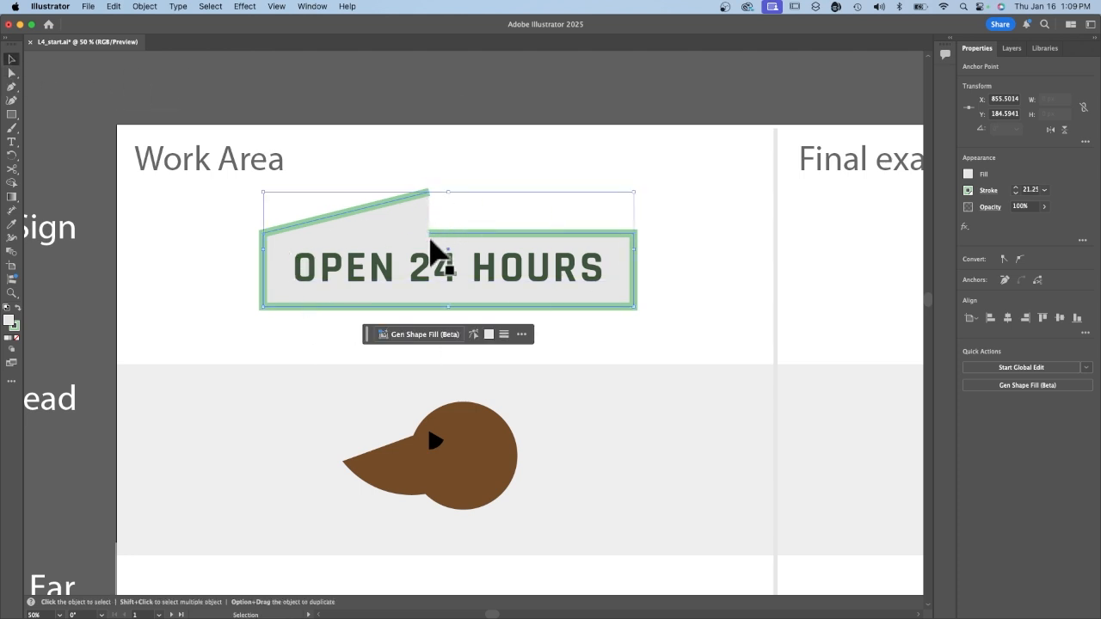
{"action": "left_click", "coordinate": [261, 100]}
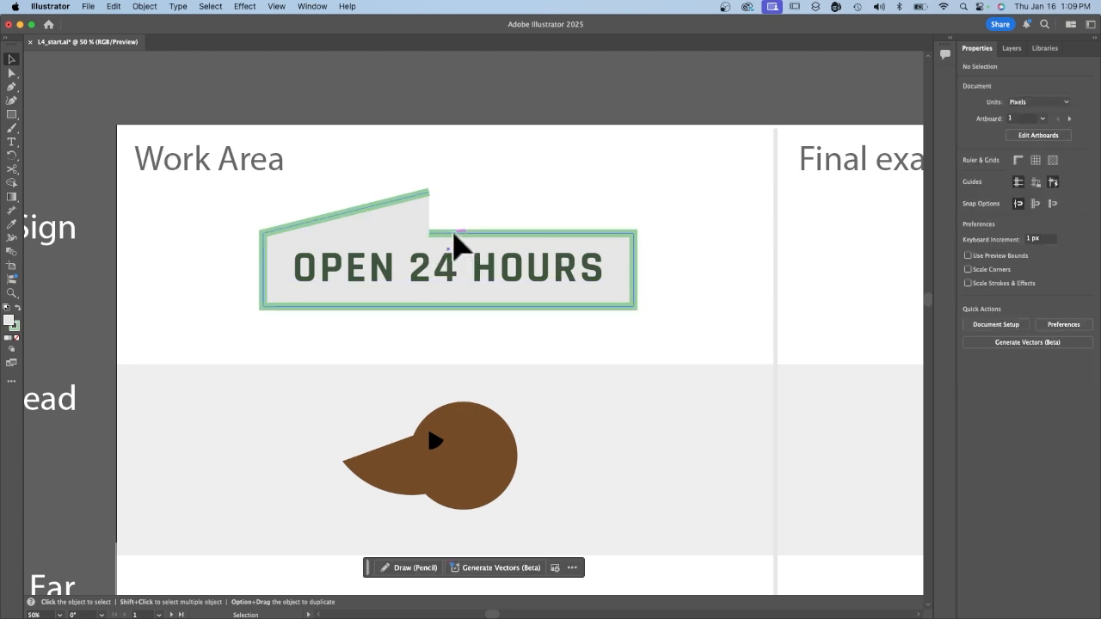
{"action": "left_click", "coordinate": [454, 244]}
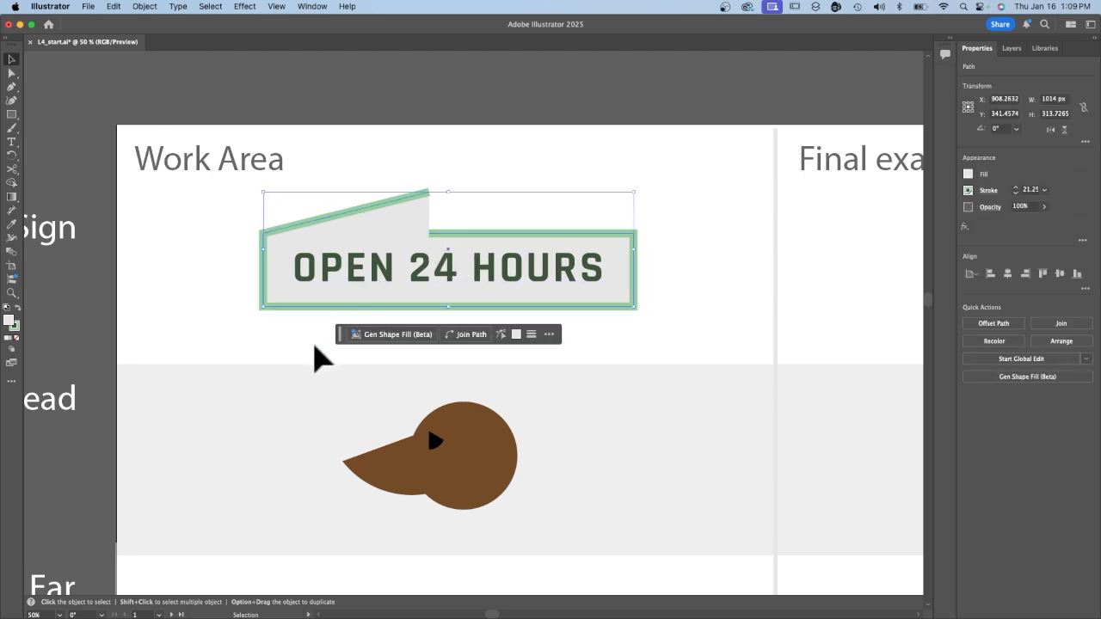
{"action": "left_click", "coordinate": [460, 341]}
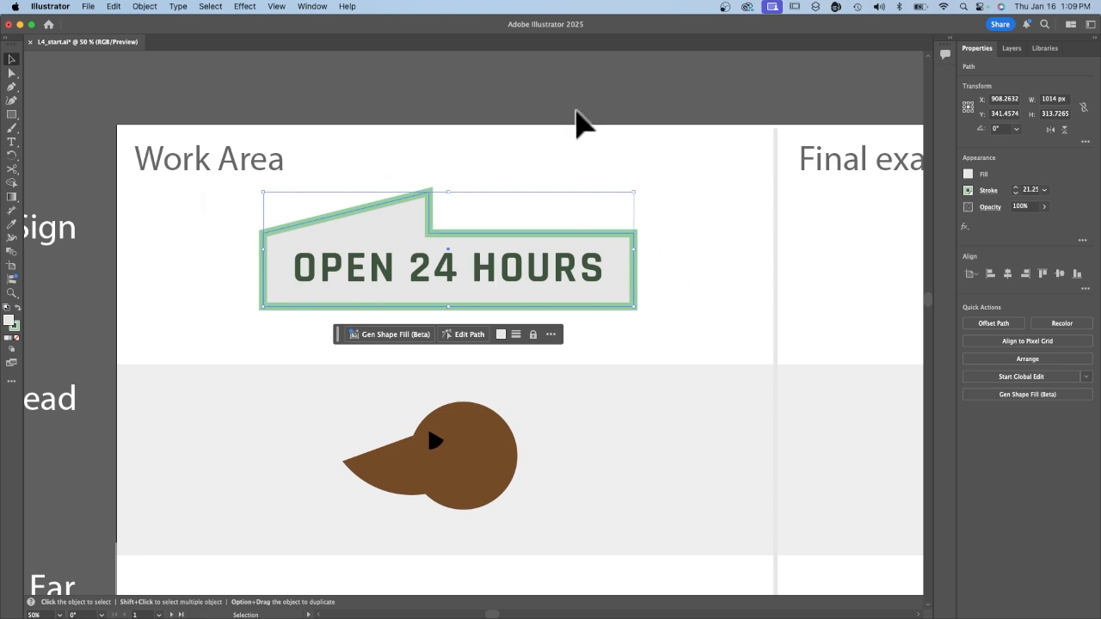
{"action": "left_click", "coordinate": [538, 387]}
- Switch the toolbar to the Advanced set so that more cutting tools are available for the dog head
{"action": "scroll", "coordinate": [539, 388], "scroll_direction": "down", "scroll_amount": 6}
{"action": "scroll", "coordinate": [539, 387], "scroll_direction": "down", "scroll_amount": 2}
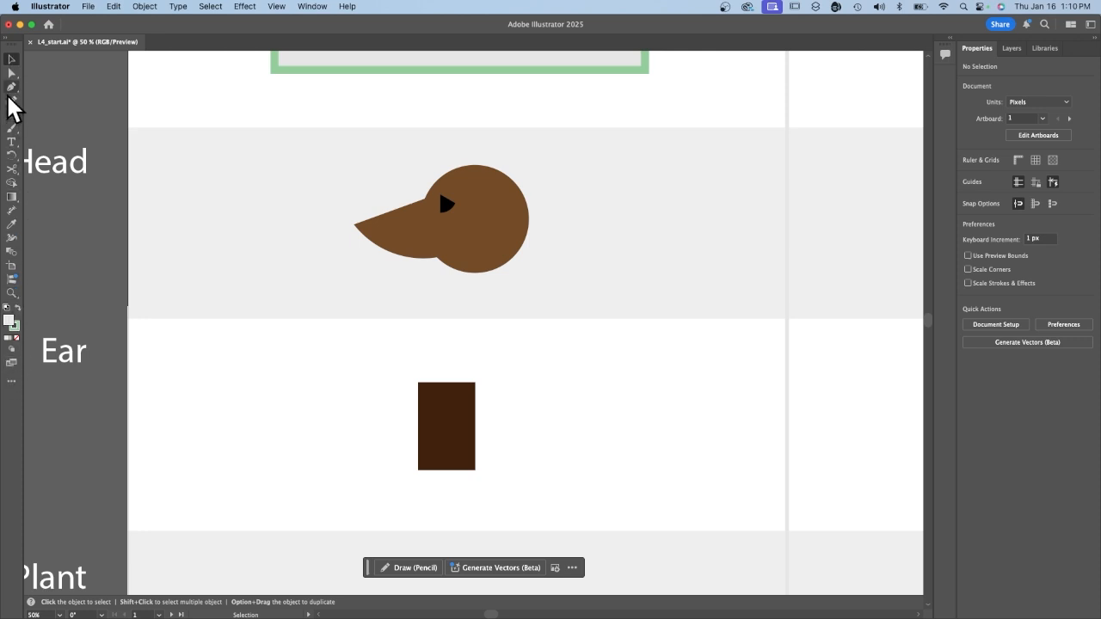
{"action": "left_click", "coordinate": [314, 6]}
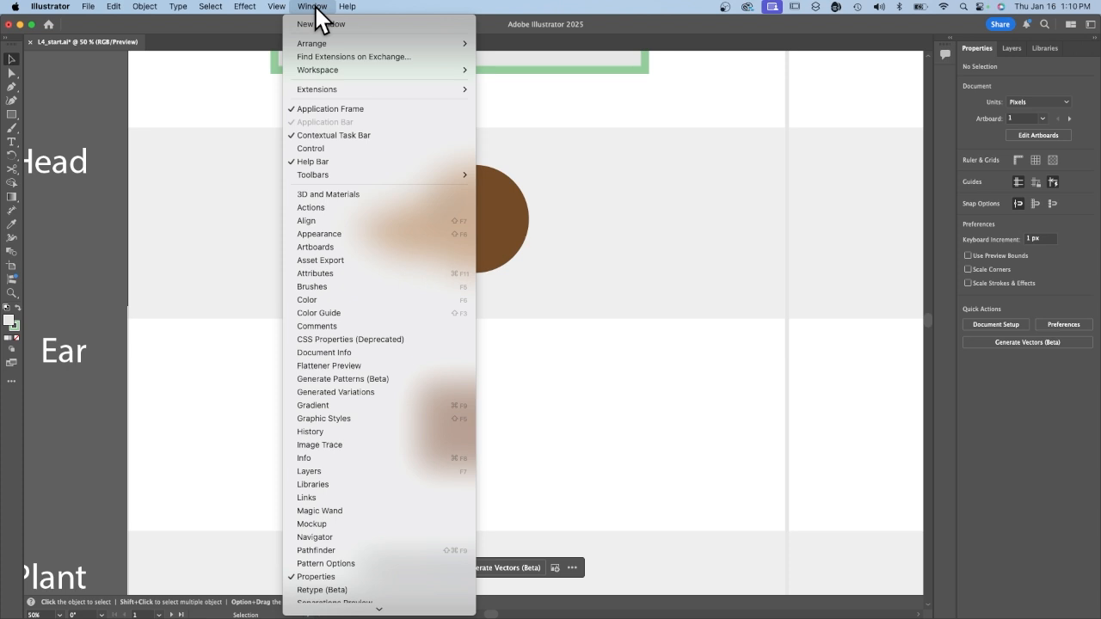
{"action": "mouse_move", "coordinate": [336, 175]}
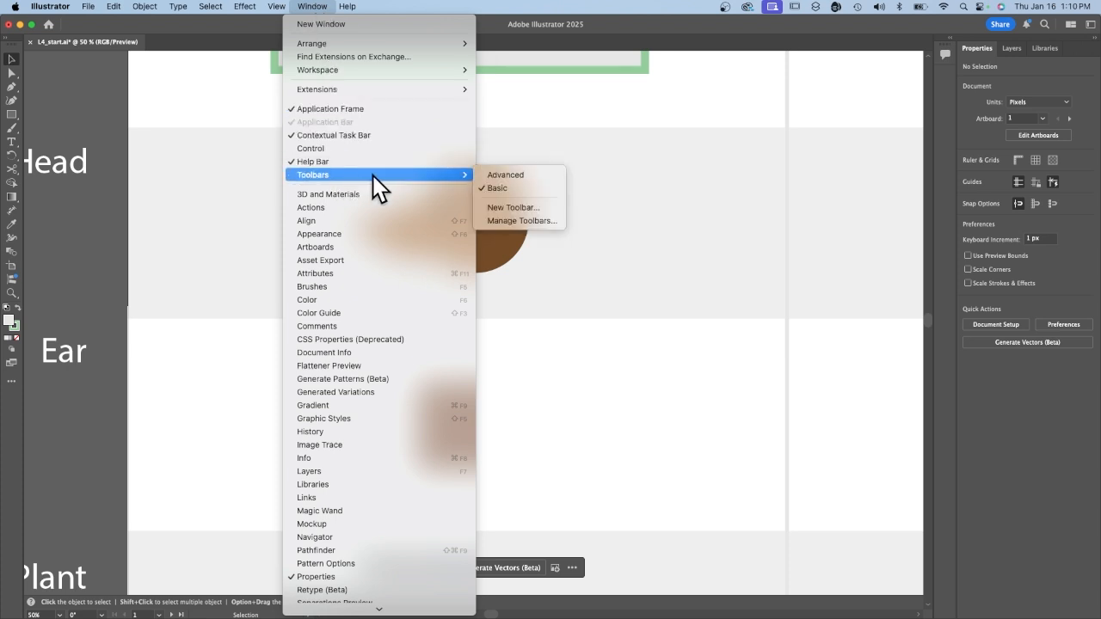
{"action": "left_click", "coordinate": [536, 178]}
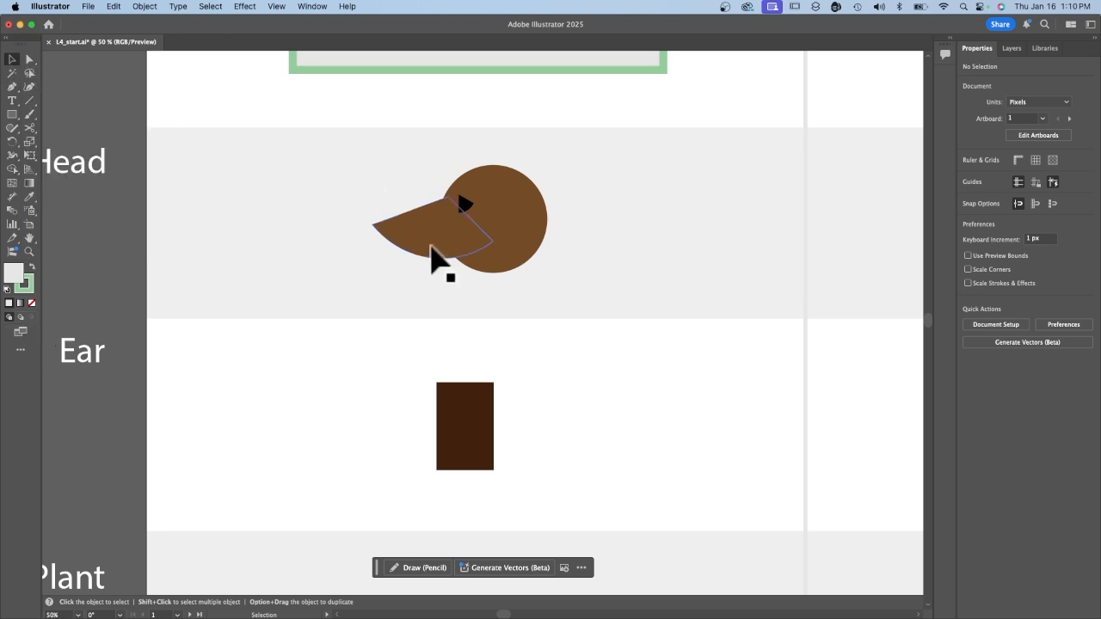
- Slice the tip off the dog's muzzle shape with a curved freehand Knife cut and select the small nose piece
{"action": "left_click", "coordinate": [435, 250]}
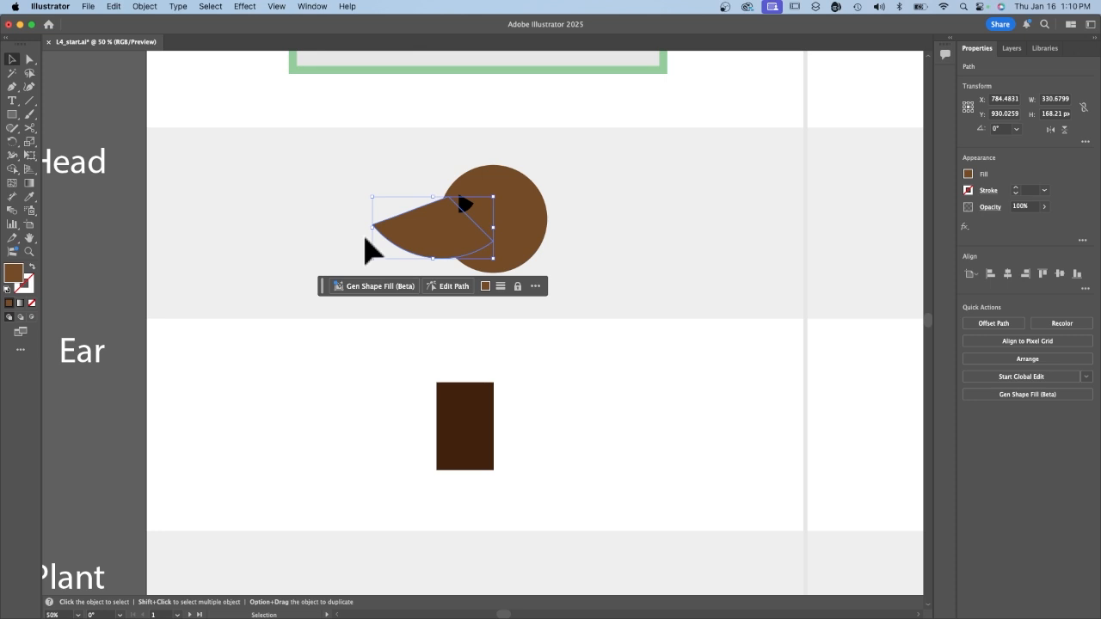
{"action": "left_click", "coordinate": [27, 126]}
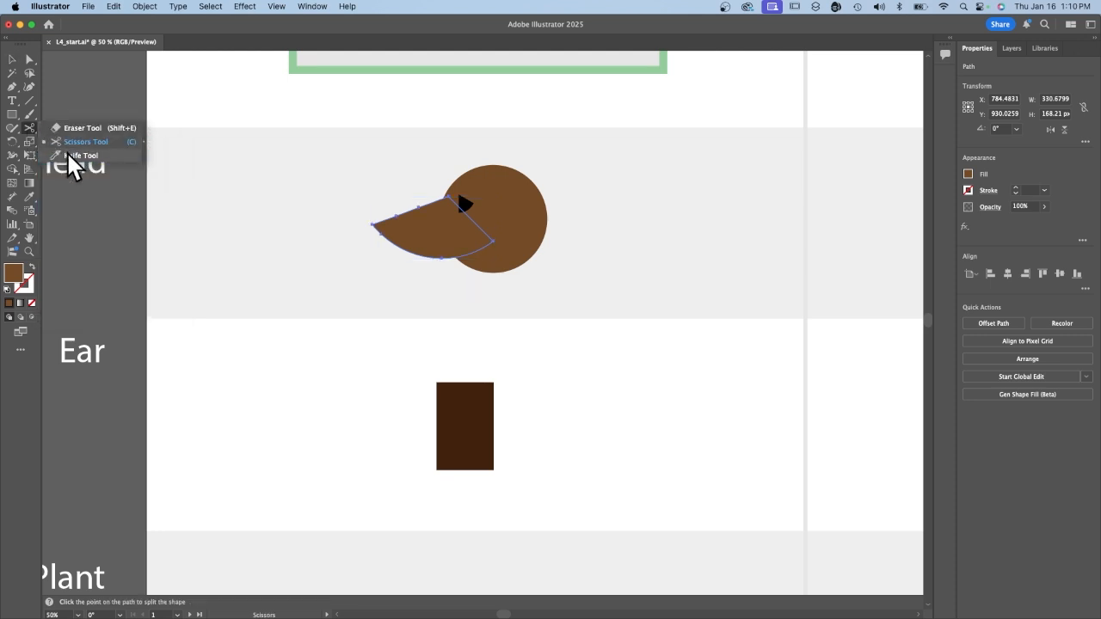
{"action": "left_click", "coordinate": [67, 153]}
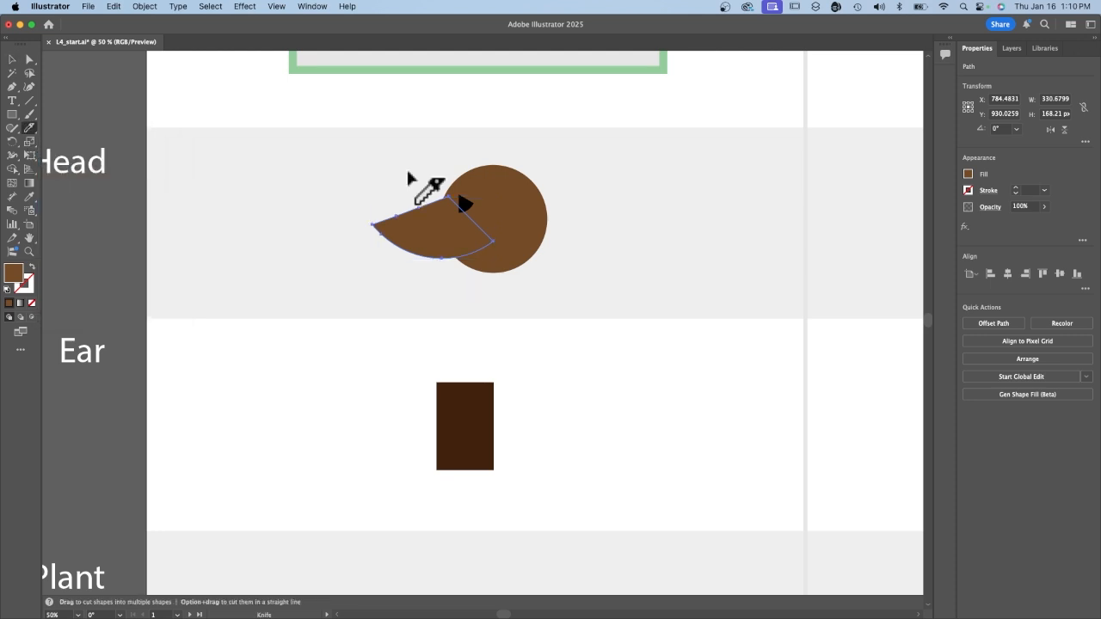
{"action": "key", "text": "super+equal"}
{"action": "key", "text": "super+equal"}
{"action": "key", "text": "super+equal"}
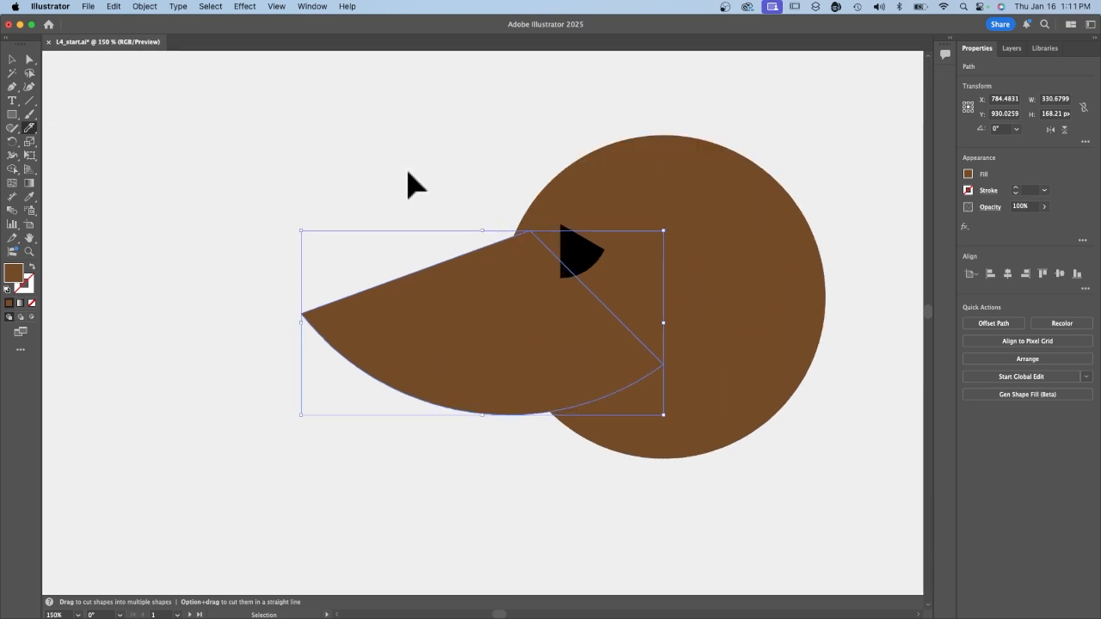
{"action": "scroll", "coordinate": [408, 173], "scroll_direction": "down", "scroll_amount": 1}
{"action": "scroll", "coordinate": [410, 175], "scroll_direction": "down", "scroll_amount": 1}
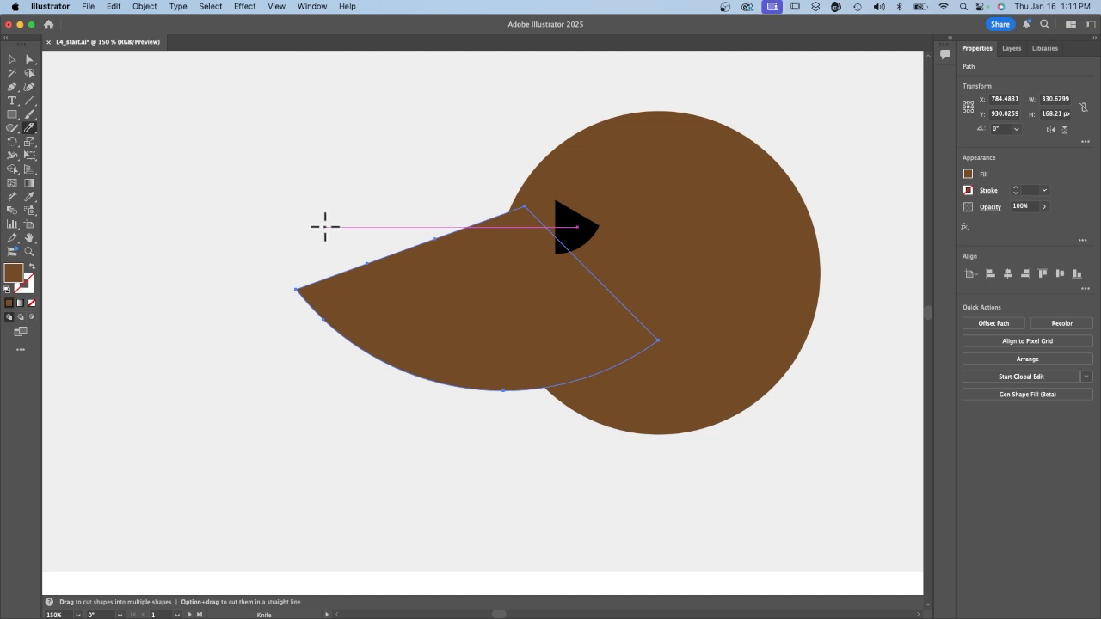
{"action": "mouse_move", "coordinate": [326, 227]}
{"action": "left_mouse_down"}
{"action": "mouse_move", "coordinate": [354, 282]}
{"action": "mouse_move", "coordinate": [267, 423]}
{"action": "left_mouse_up"}
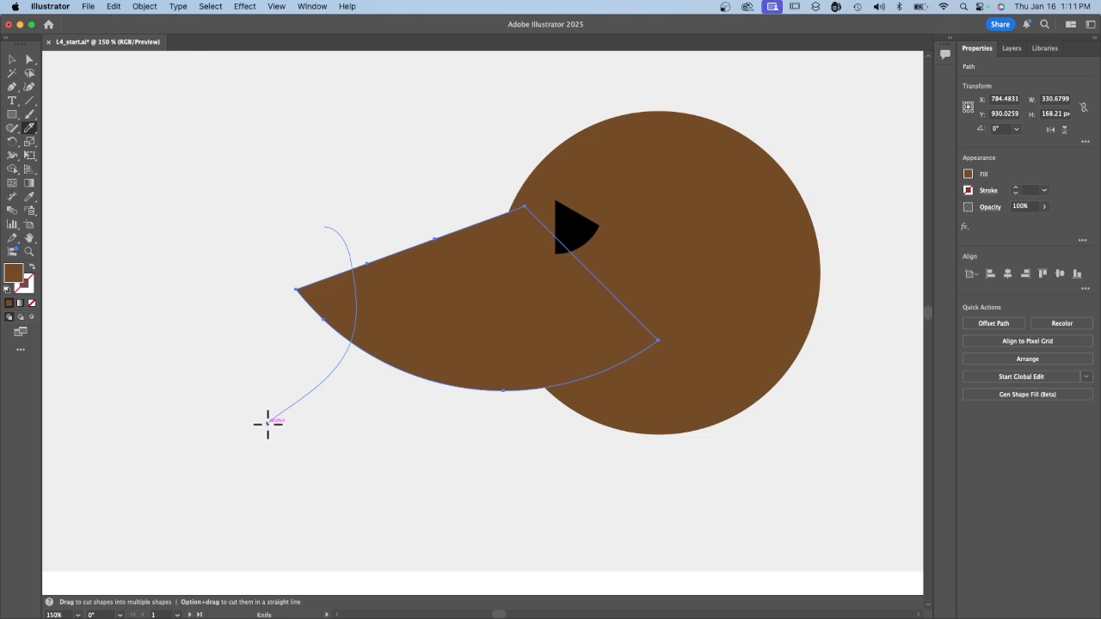
{"action": "left_click_drag", "start_coordinate": [268, 423], "coordinate": [267, 424]}
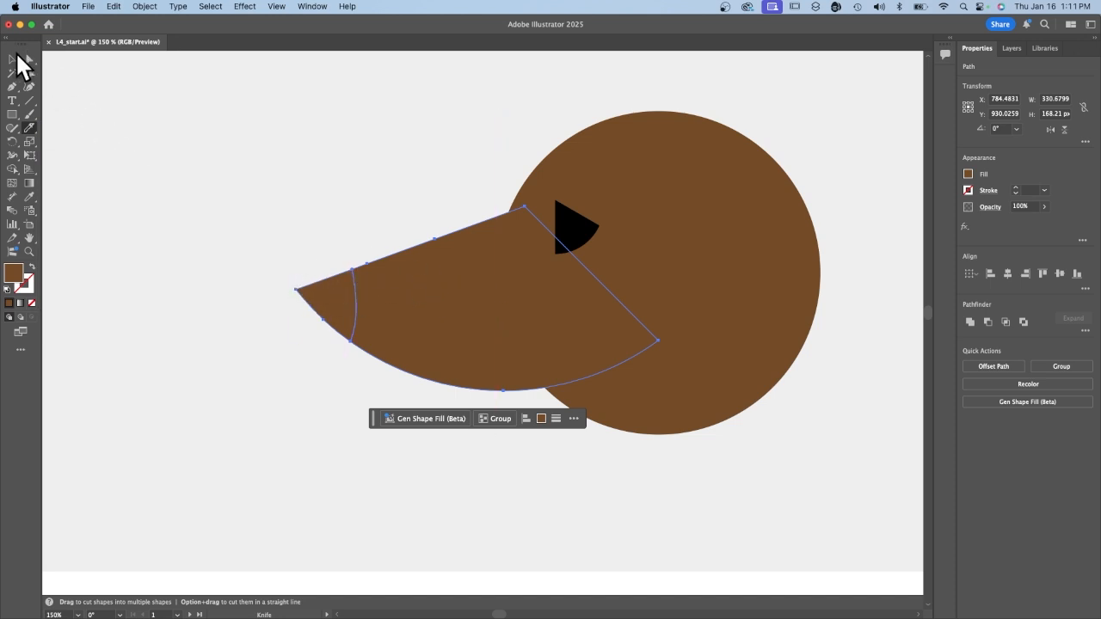
{"action": "left_click", "coordinate": [352, 151]}
{"action": "left_click", "coordinate": [343, 301]}
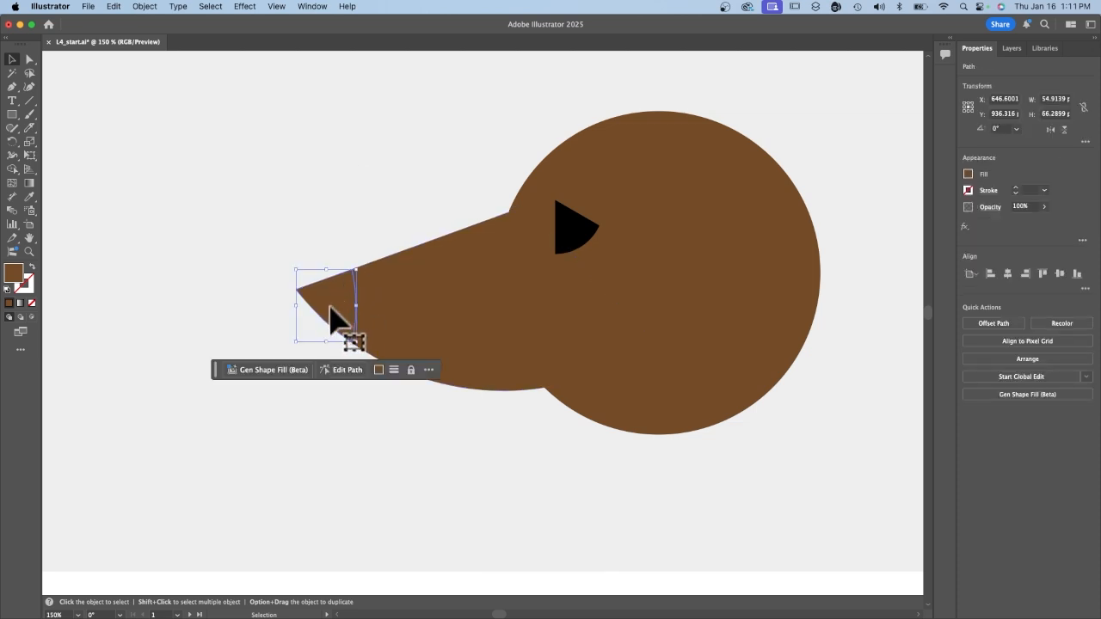
- Test the cut by moving the nose piece about 75 px away from the muzzle, and undo the move
{"action": "left_click_drag", "start_coordinate": [335, 309], "coordinate": [249, 290]}
{"action": "key", "text": "a"}
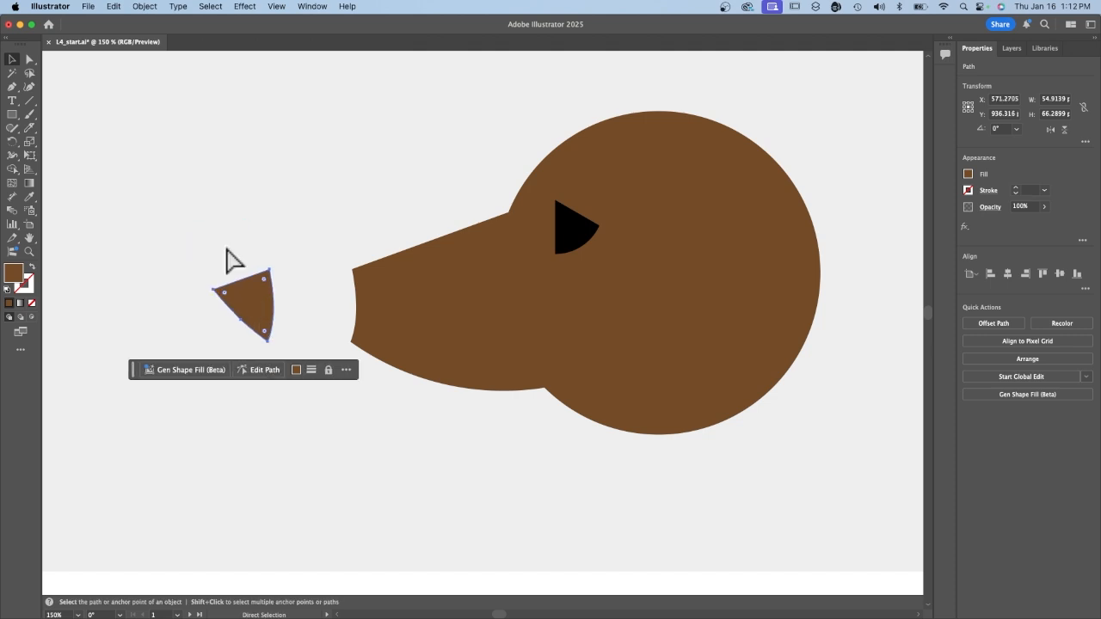
{"action": "key", "text": "super+z"}
{"action": "key", "text": "v"}
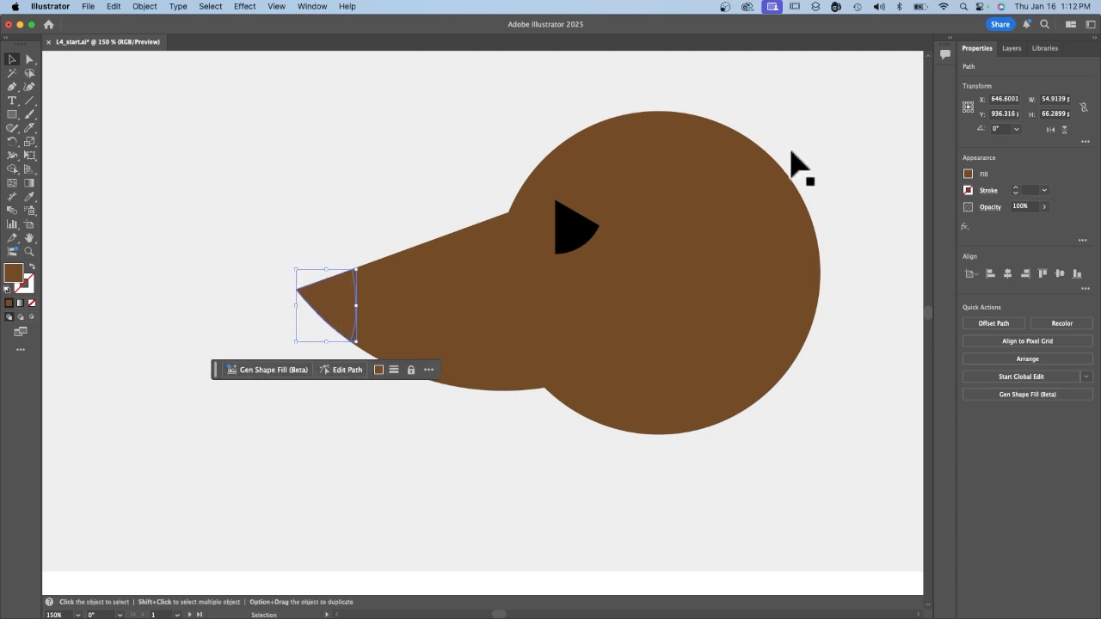
- Set the nose piece's fill to black and deselect it
{"action": "left_click", "coordinate": [968, 174]}
{"action": "left_click", "coordinate": [866, 216]}
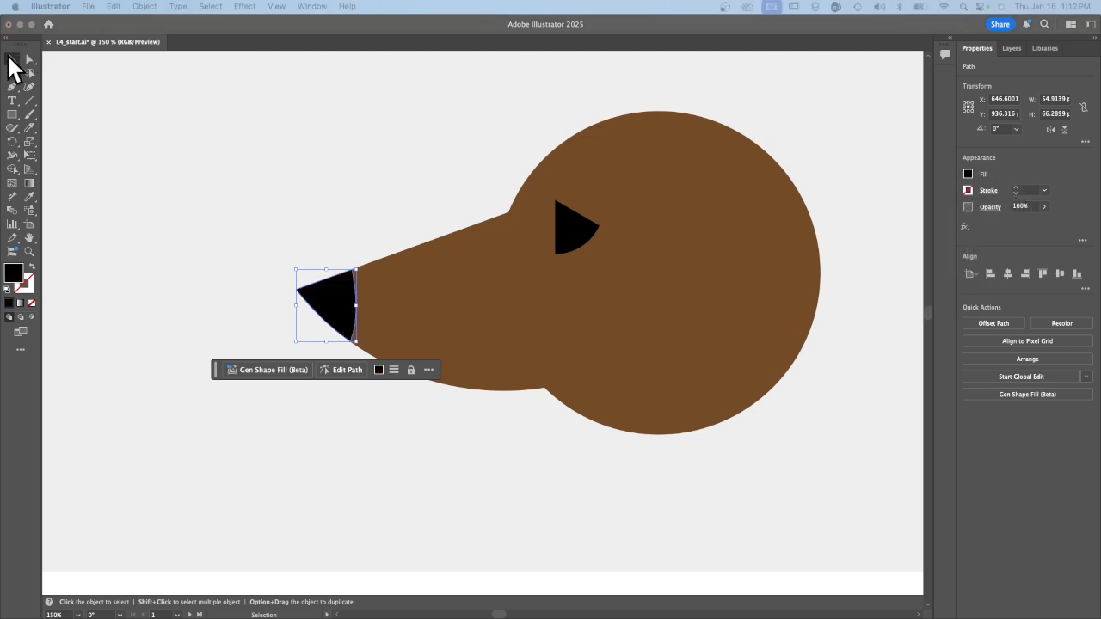
{"action": "left_click", "coordinate": [150, 443]}
- Examine the finished dog head in the Final examples column to compare it with the Work Area version
{"action": "key", "text": "super+minus"}
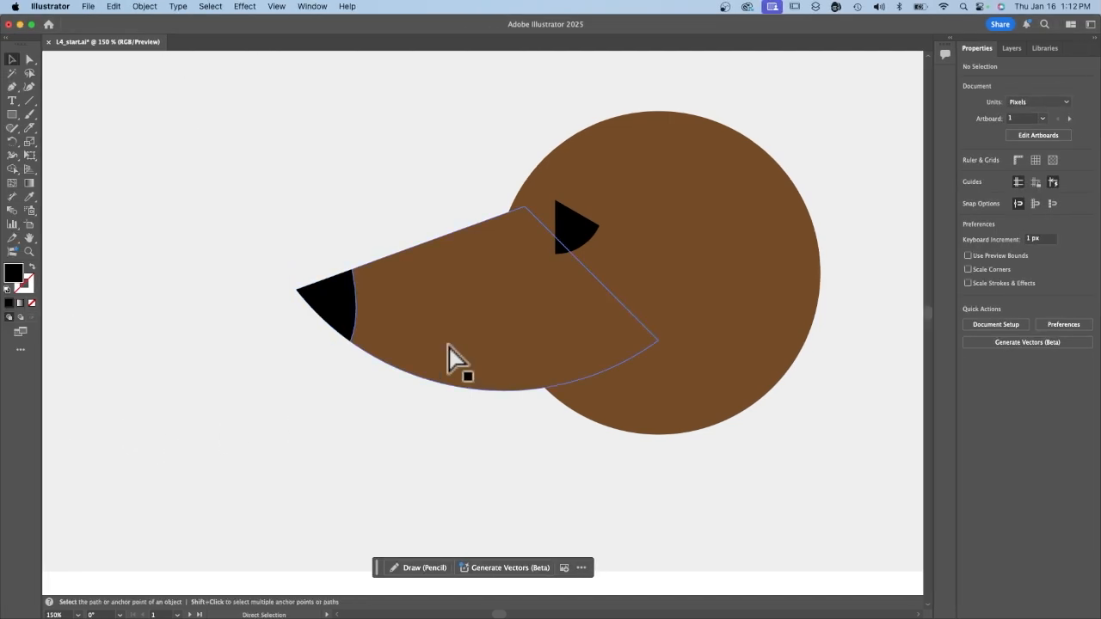
{"action": "key", "text": "super+minus"}
{"action": "scroll", "coordinate": [453, 359], "scroll_direction": "right", "scroll_amount": 5}
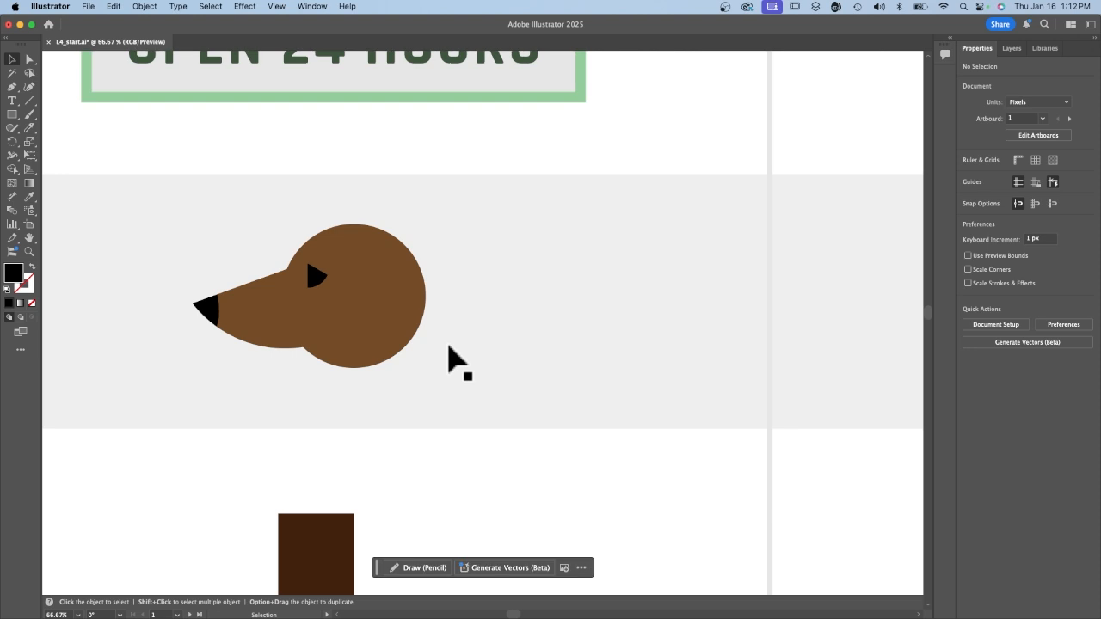
{"action": "scroll", "coordinate": [453, 360], "scroll_direction": "right", "scroll_amount": 12}
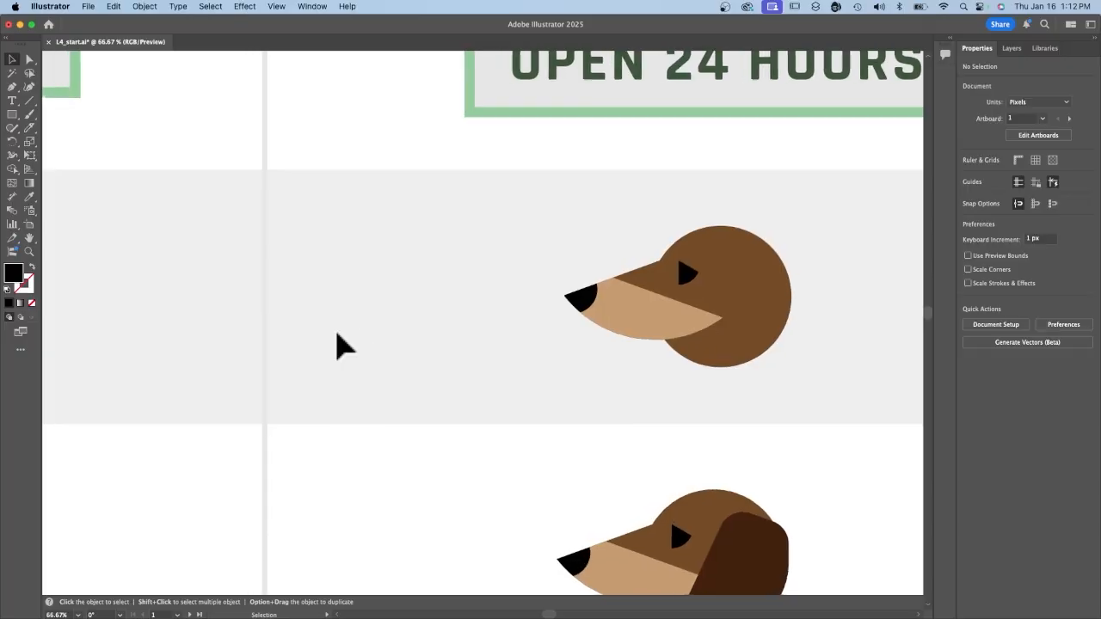
- Slice the brown muzzle diagonally with a straight Knife cut from its upper edge near the nose to its rear corner
{"action": "scroll", "coordinate": [338, 347], "scroll_direction": "left", "scroll_amount": 13}
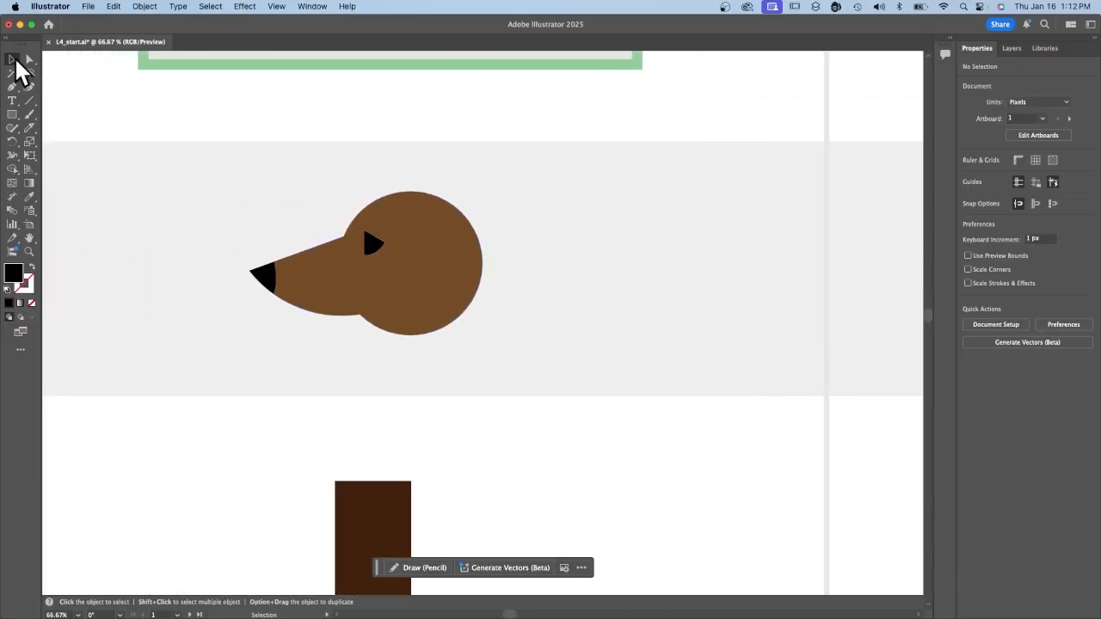
{"action": "left_click", "coordinate": [317, 289]}
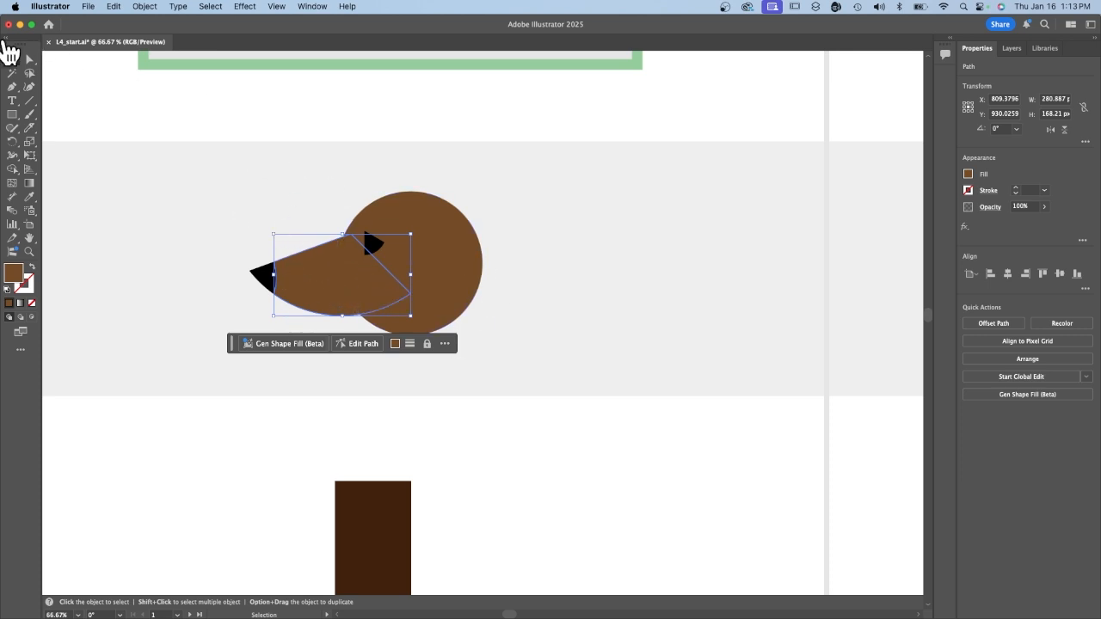
{"action": "left_click", "coordinate": [29, 133]}
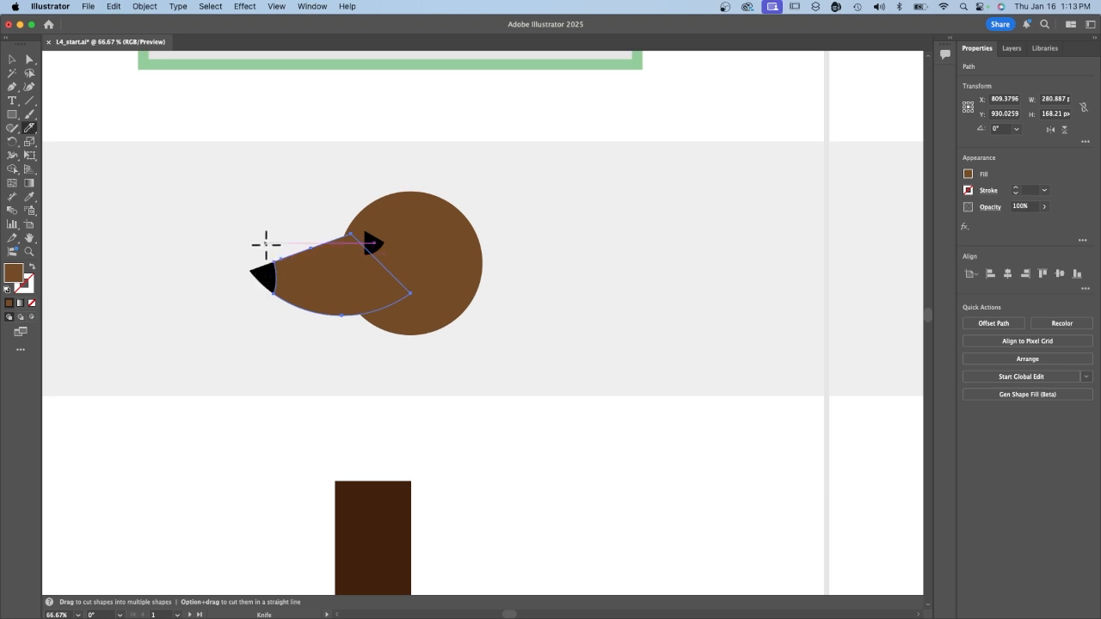
{"action": "left_click_drag", "start_coordinate": [266, 244], "coordinate": [427, 296]}
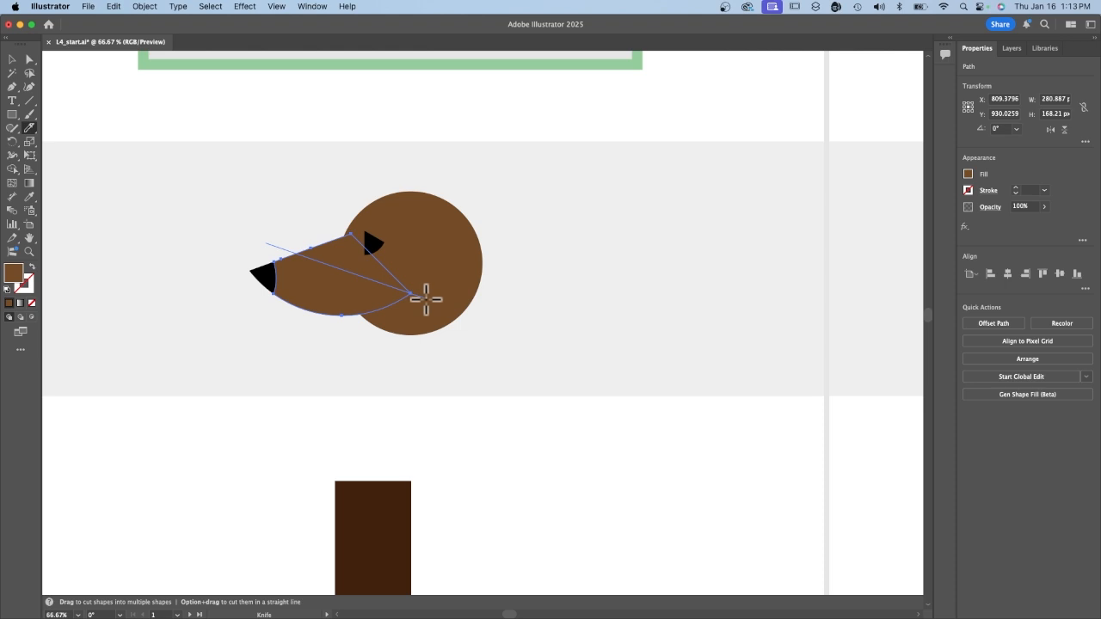
{"action": "left_click_drag", "start_coordinate": [425, 299], "coordinate": [425, 298]}
- Test the cut by moving the two muzzle pieces below the head, undo both moves, and deselect them
{"action": "left_click", "coordinate": [10, 60]}
{"action": "left_click_drag", "start_coordinate": [312, 292], "coordinate": [225, 423]}
{"action": "left_click", "coordinate": [336, 423]}
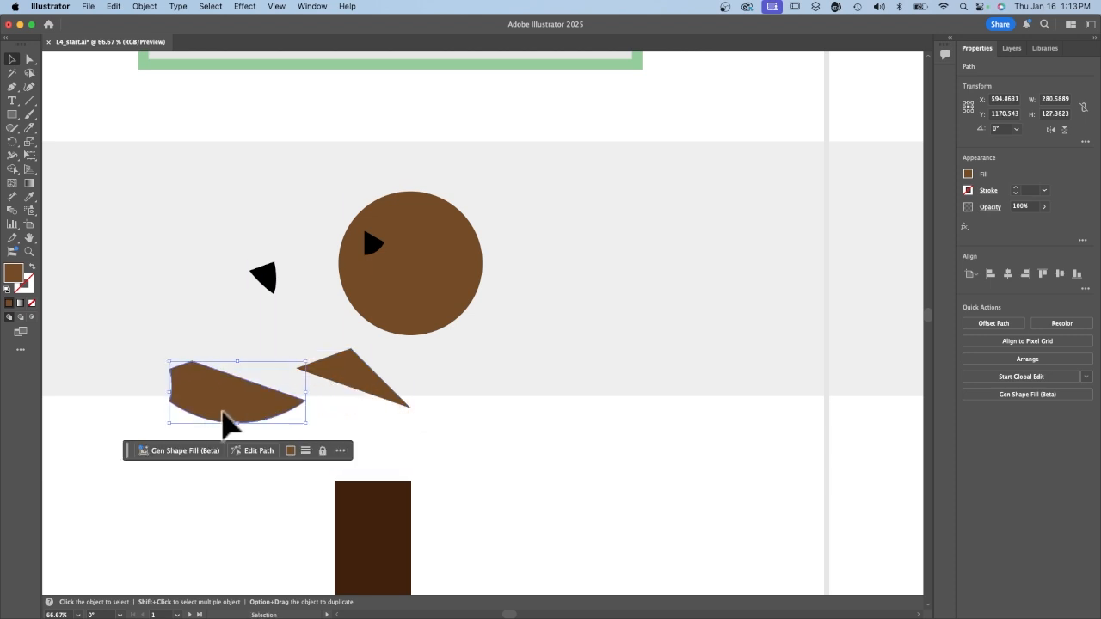
{"action": "key", "text": "super+z"}
{"action": "key", "text": "super+z"}
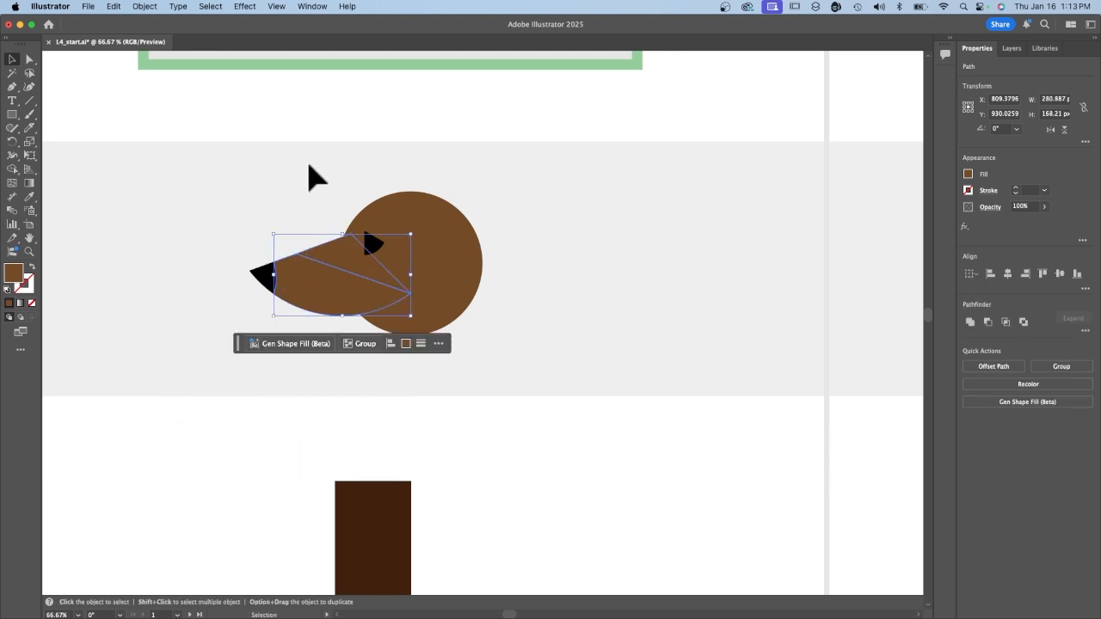
{"action": "left_click", "coordinate": [312, 177]}
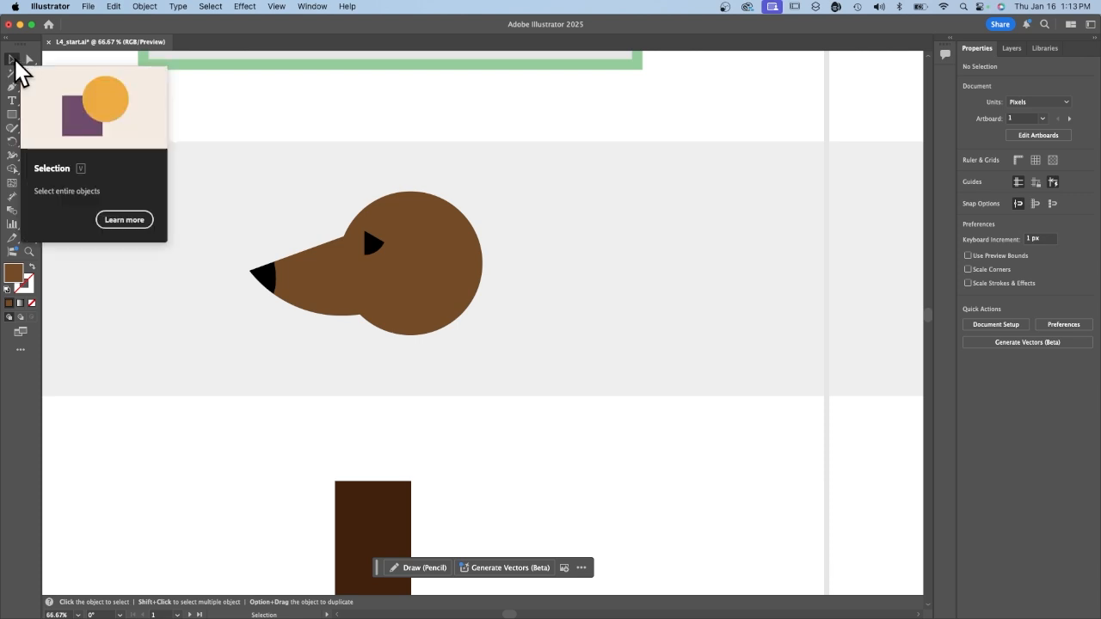
- Fill the lower muzzle piece with the light tan swatch and deselect it
{"action": "left_click", "coordinate": [14, 61]}
{"action": "left_click", "coordinate": [321, 290]}
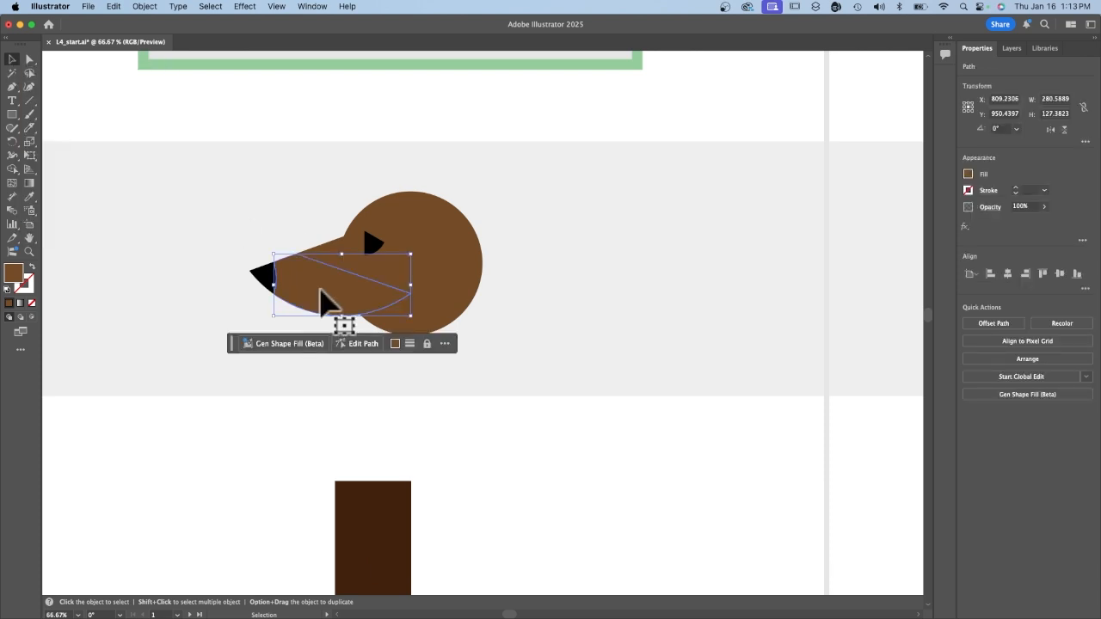
{"action": "left_click", "coordinate": [968, 174]}
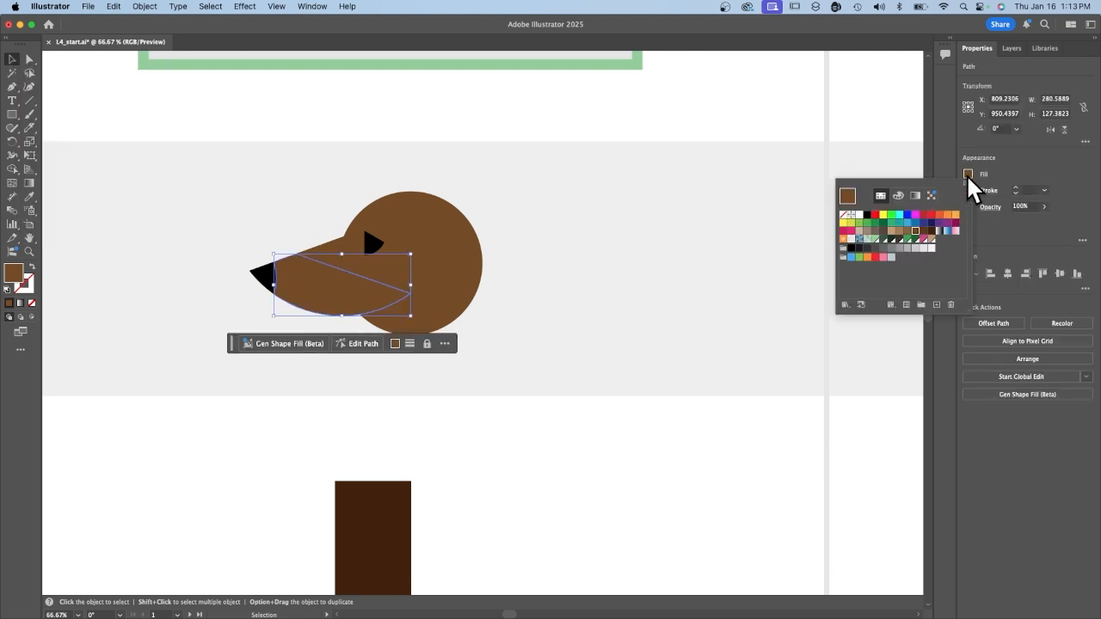
{"action": "left_click", "coordinate": [947, 215]}
{"action": "left_click", "coordinate": [557, 400]}
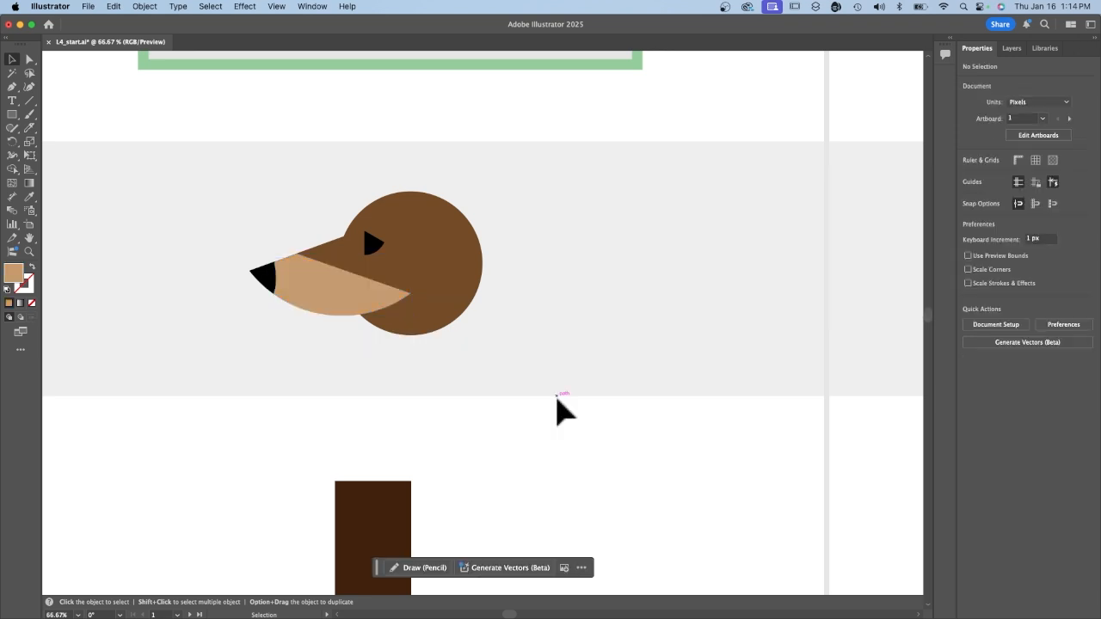
- Select the dark brown ear rectangle and enlarge the Eraser tool's size to slightly more than the rectangle's width
{"action": "scroll", "coordinate": [558, 400], "scroll_direction": "down", "scroll_amount": 5}
{"action": "scroll", "coordinate": [346, 340], "scroll_direction": "left", "scroll_amount": 2}
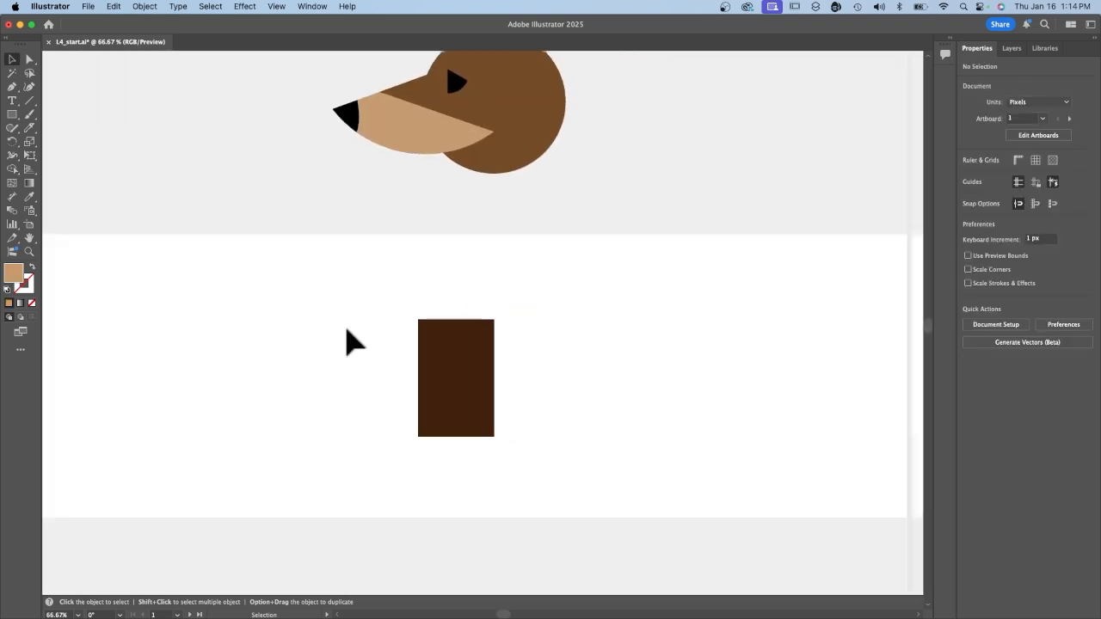
{"action": "scroll", "coordinate": [346, 340], "scroll_direction": "right", "scroll_amount": 3}
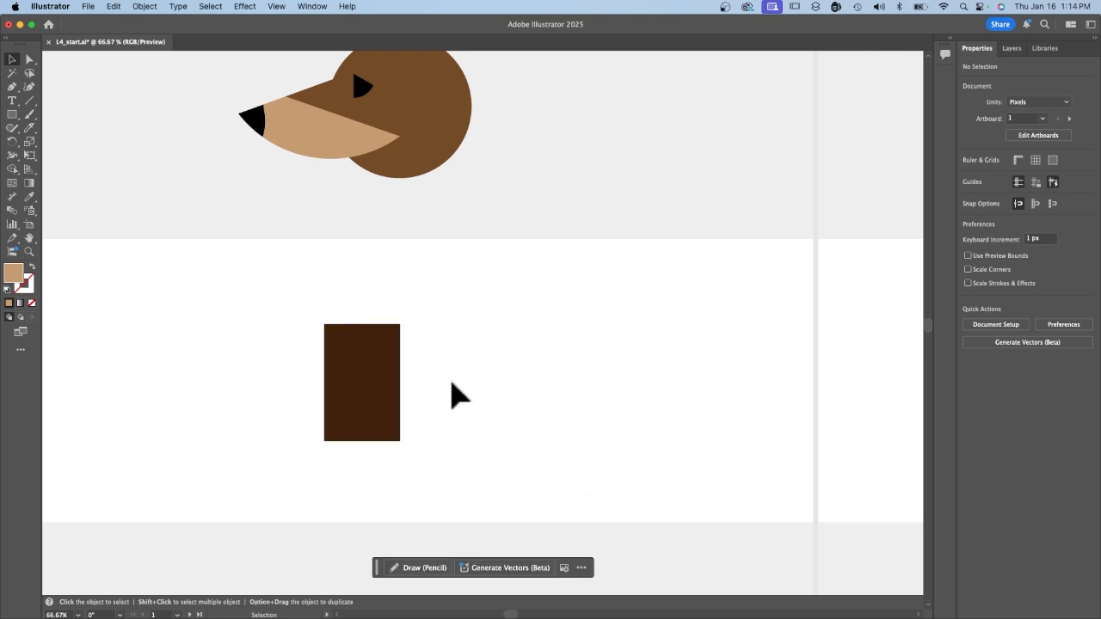
{"action": "scroll", "coordinate": [473, 394], "scroll_direction": "down", "scroll_amount": 3}
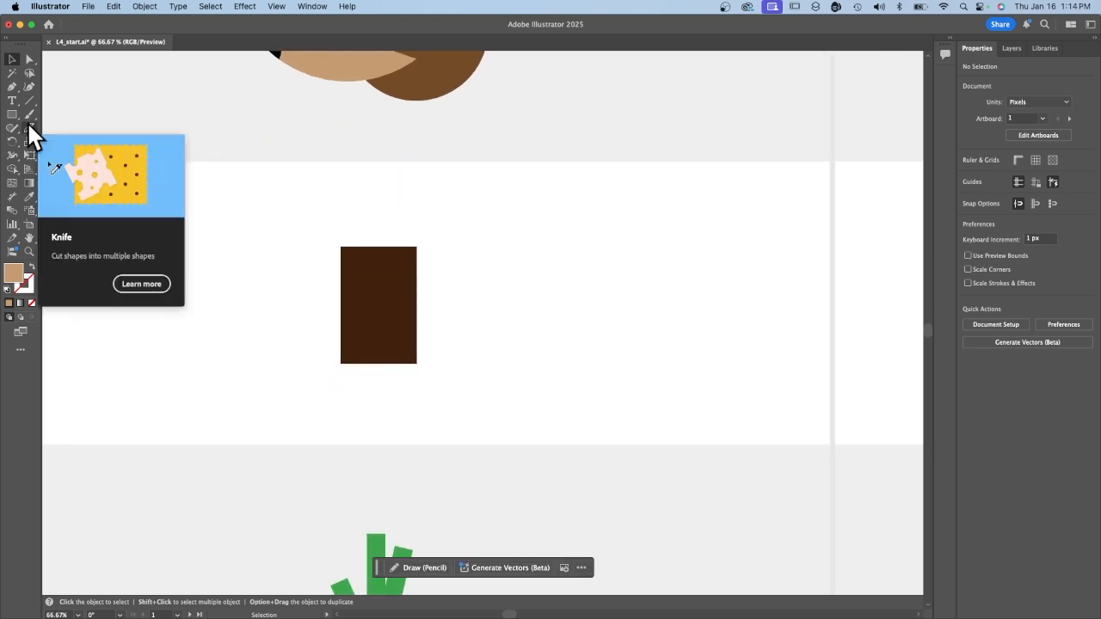
{"action": "left_click", "coordinate": [27, 125]}
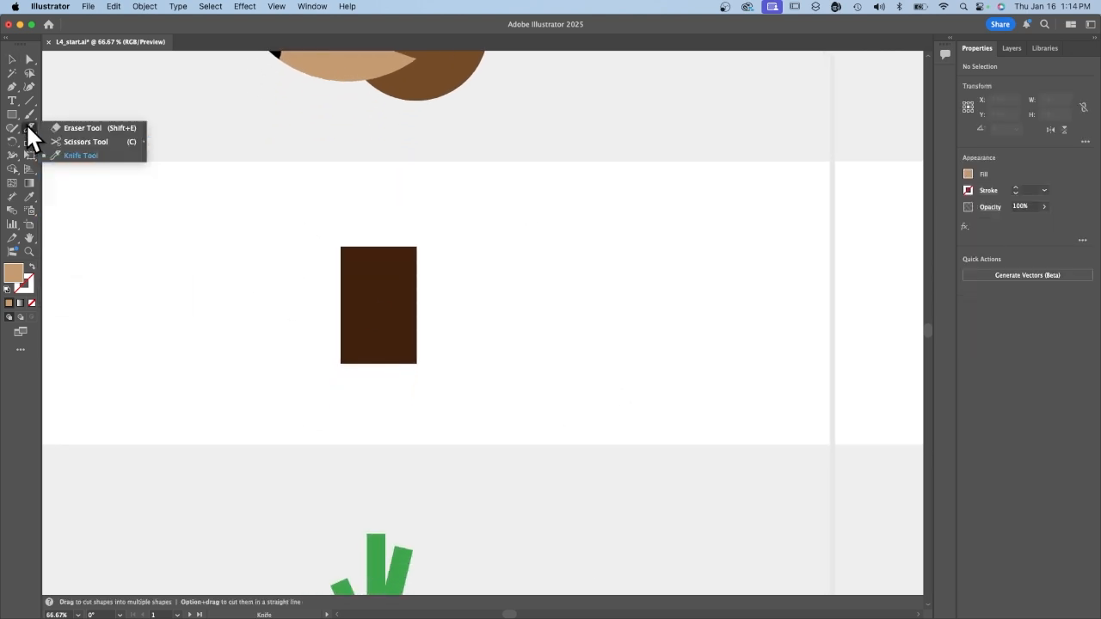
{"action": "left_click", "coordinate": [94, 129]}
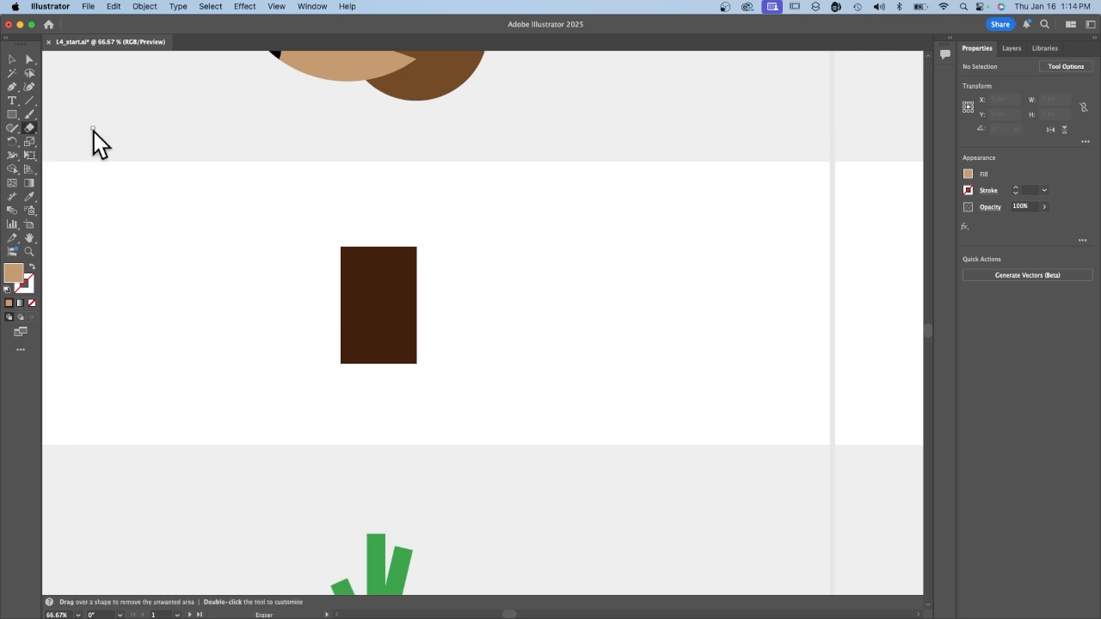
{"action": "left_click", "coordinate": [27, 128]}
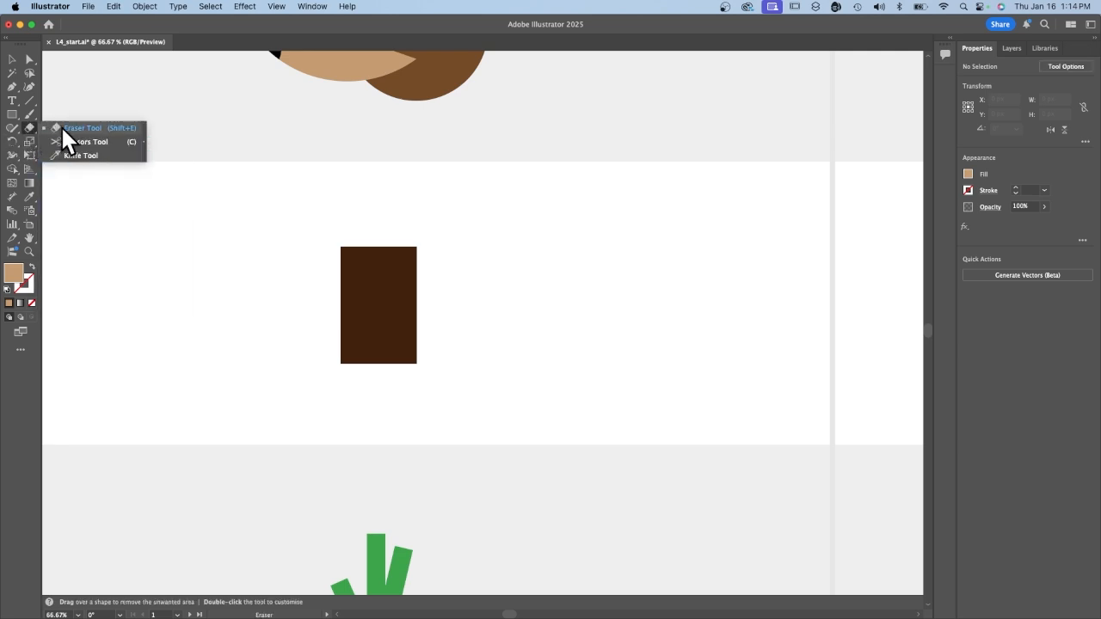
{"action": "left_click", "coordinate": [61, 125]}
{"action": "key", "text": "v"}
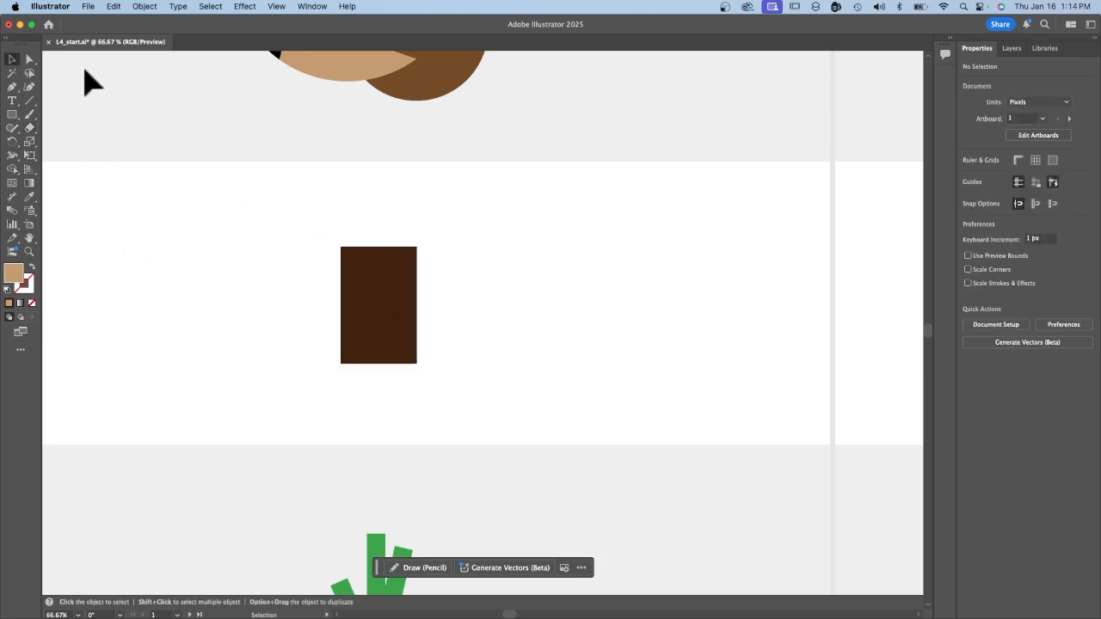
{"action": "left_click", "coordinate": [387, 321]}
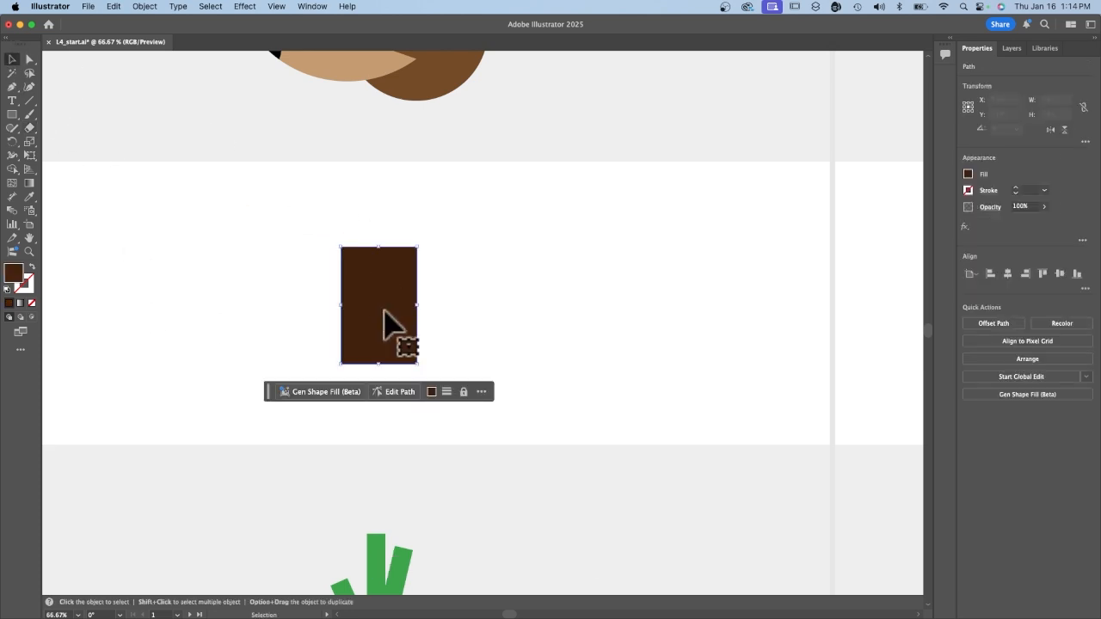
{"action": "left_click", "coordinate": [29, 129]}
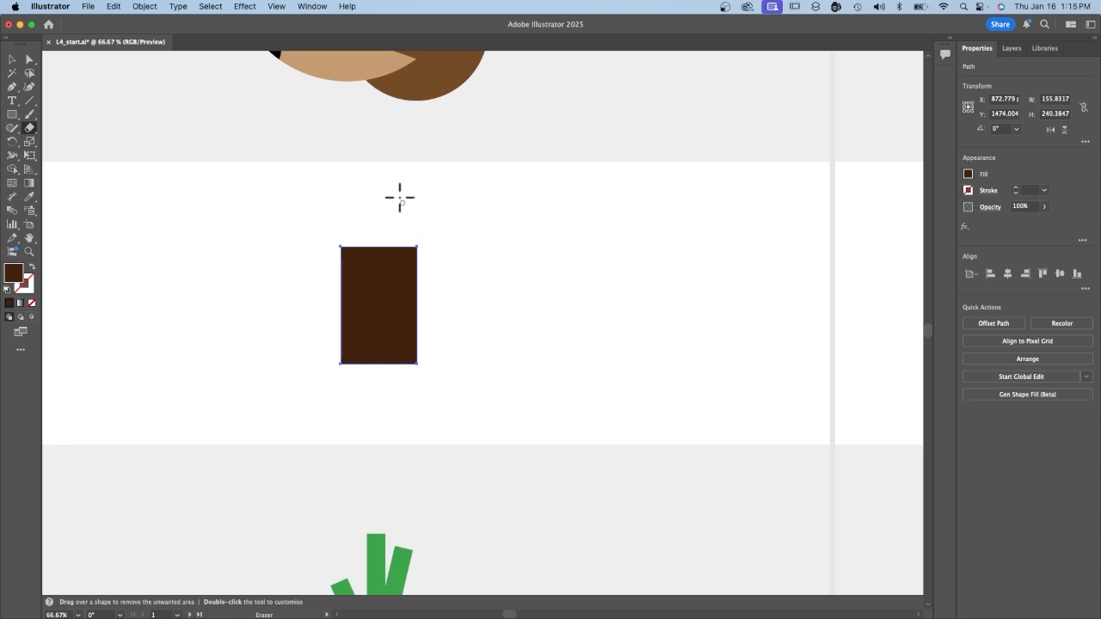
{"action": "double_click", "coordinate": [29, 128]}
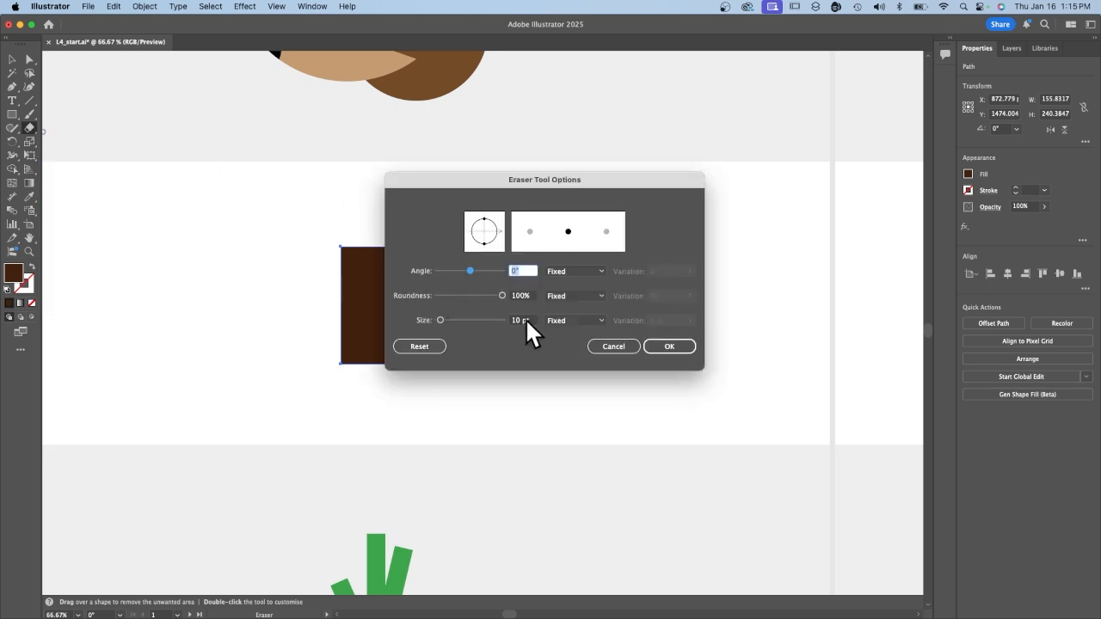
{"action": "mouse_move", "coordinate": [441, 318]}
{"action": "left_mouse_down"}
{"action": "mouse_move", "coordinate": [491, 311]}
{"action": "mouse_move", "coordinate": [481, 313]}
{"action": "left_mouse_up"}
{"action": "left_click", "coordinate": [665, 345]}
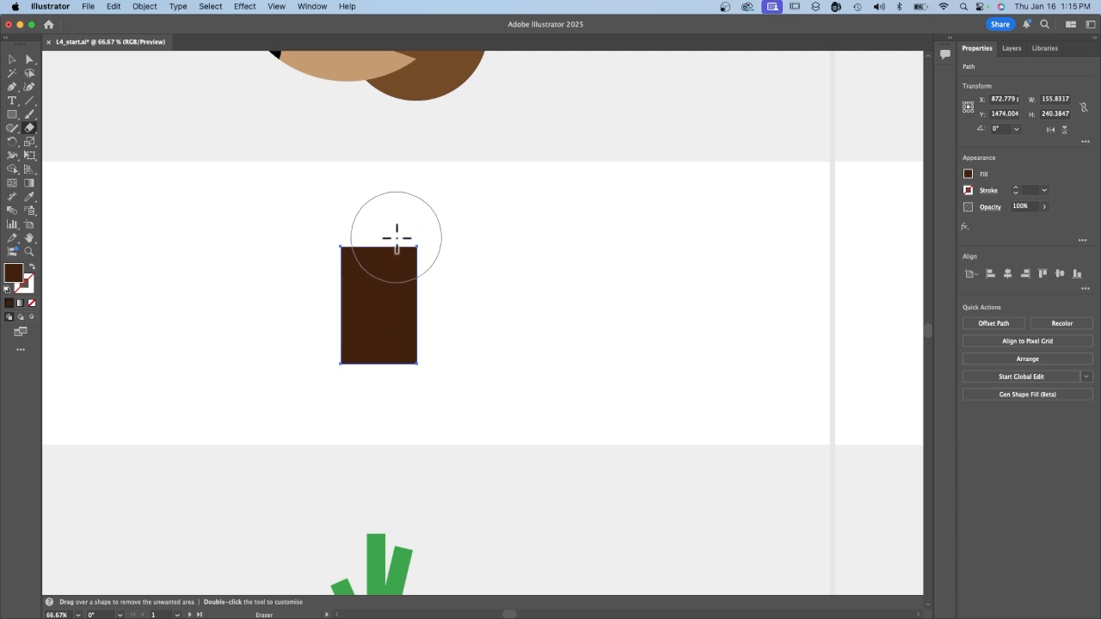
- Erase the rectangle's right side, undo that stroke, and erase it again to leave a tapered ear about 87 px wide
{"action": "mouse_move", "coordinate": [405, 235]}
{"action": "left_mouse_down"}
{"action": "mouse_move", "coordinate": [438, 276]}
{"action": "mouse_move", "coordinate": [338, 435]}
{"action": "left_mouse_up"}
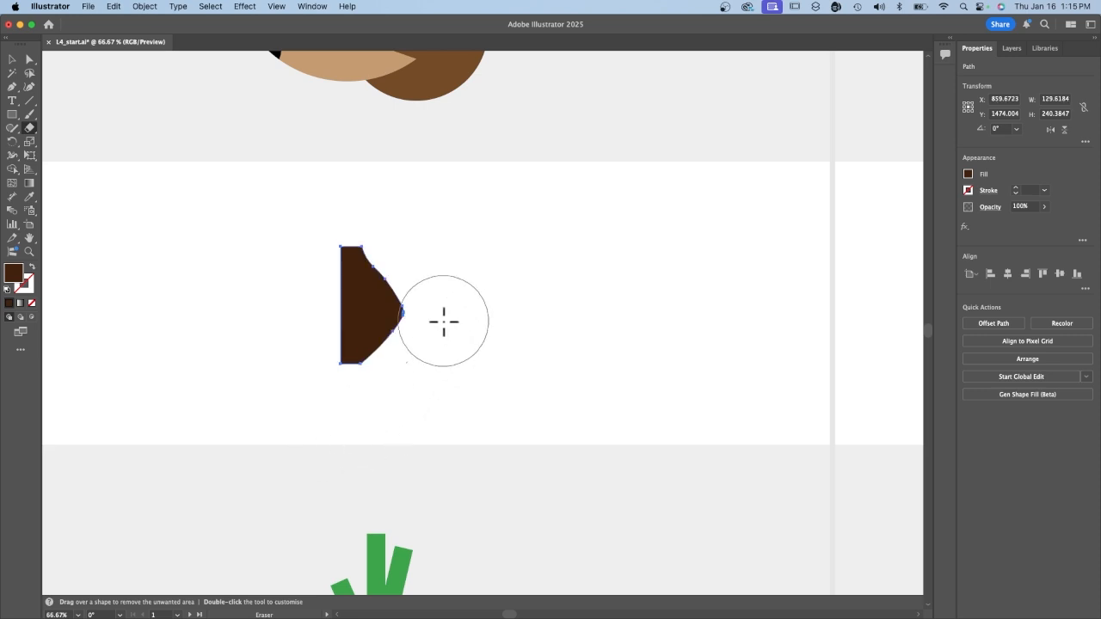
{"action": "key", "text": "super+z"}
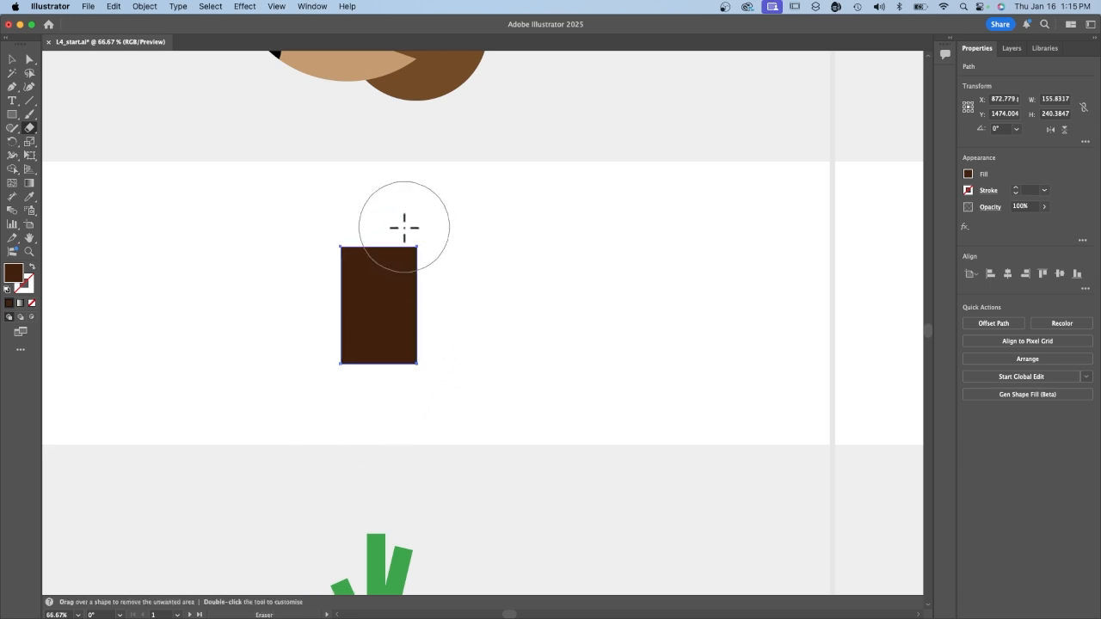
{"action": "mouse_move", "coordinate": [396, 227]}
{"action": "left_mouse_down"}
{"action": "mouse_move", "coordinate": [420, 317]}
{"action": "mouse_move", "coordinate": [545, 344]}
{"action": "left_mouse_up"}
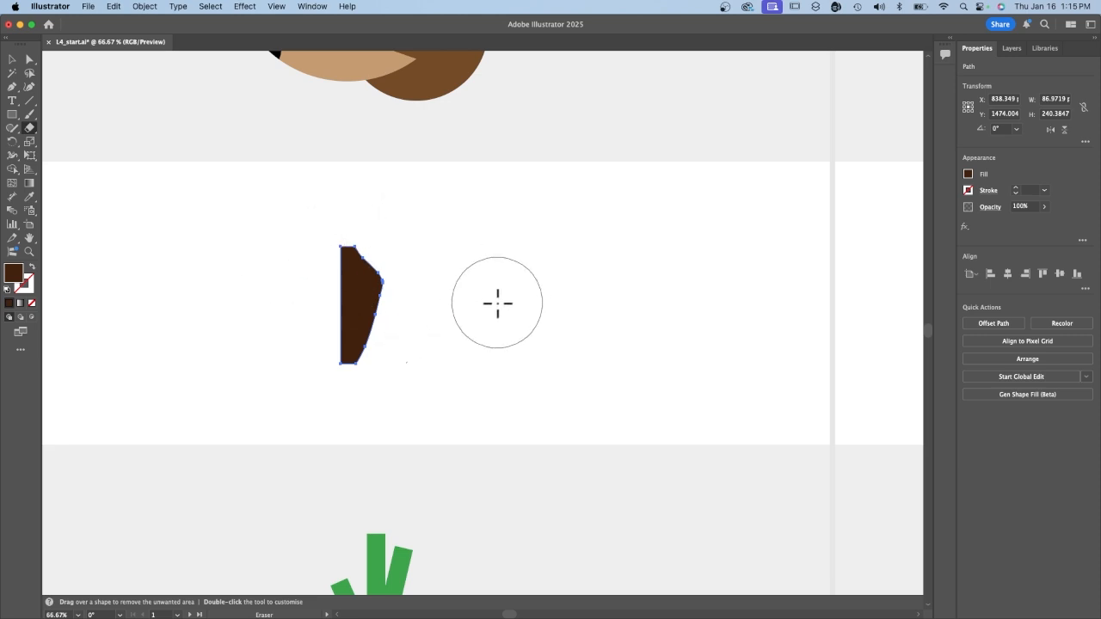
- Round the corners of the erased ear shape with its live corner widgets, including the top and bottom ends
{"action": "key", "text": "super+equal"}
{"action": "key", "text": "super+equal"}
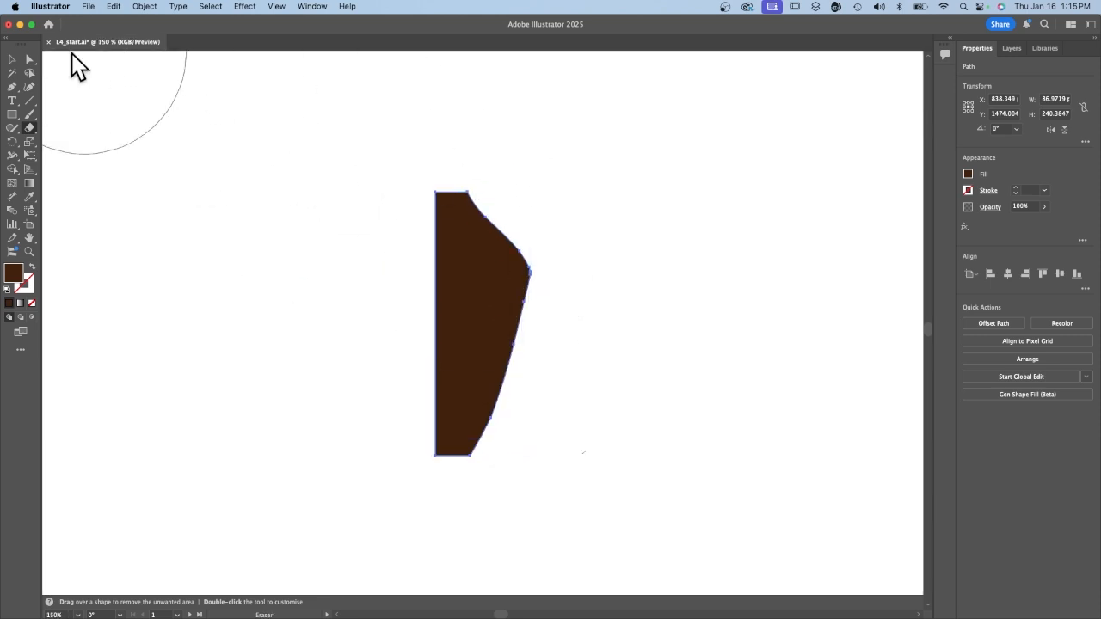
{"action": "left_click", "coordinate": [29, 59]}
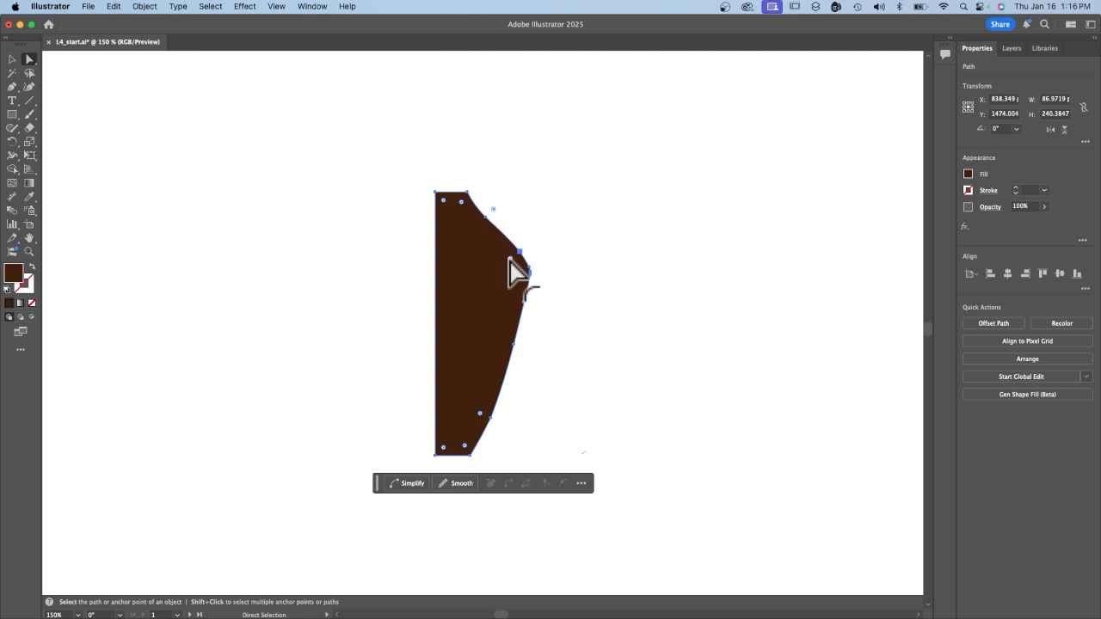
{"action": "left_click_drag", "start_coordinate": [510, 271], "coordinate": [499, 281]}
{"action": "left_click_drag", "start_coordinate": [466, 448], "coordinate": [454, 425]}
{"action": "mouse_move", "coordinate": [493, 209]}
{"action": "left_mouse_down"}
{"action": "mouse_move", "coordinate": [502, 211]}
{"action": "mouse_move", "coordinate": [473, 234]}
{"action": "mouse_move", "coordinate": [518, 216]}
{"action": "mouse_move", "coordinate": [480, 207]}
{"action": "mouse_move", "coordinate": [471, 245]}
{"action": "mouse_move", "coordinate": [492, 230]}
{"action": "left_mouse_up"}
- Smooth the ear's outer point by slightly adjusting the live corner beside its widest part
{"action": "key", "text": "super+equal"}
{"action": "key", "text": "v"}
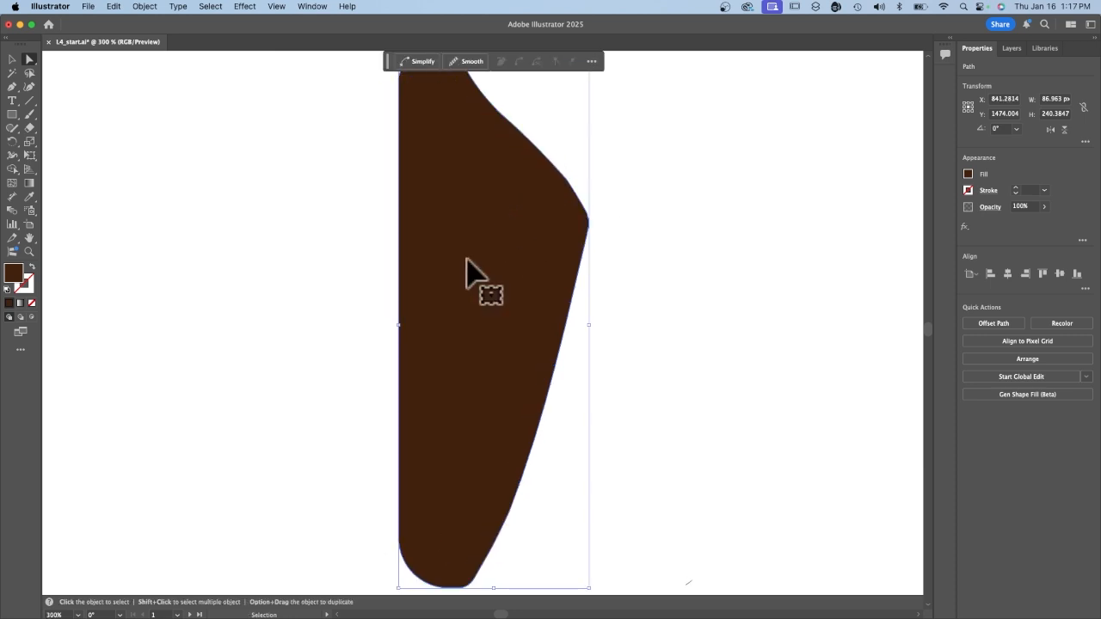
{"action": "key", "text": "super+minus"}
{"action": "key", "text": "a"}
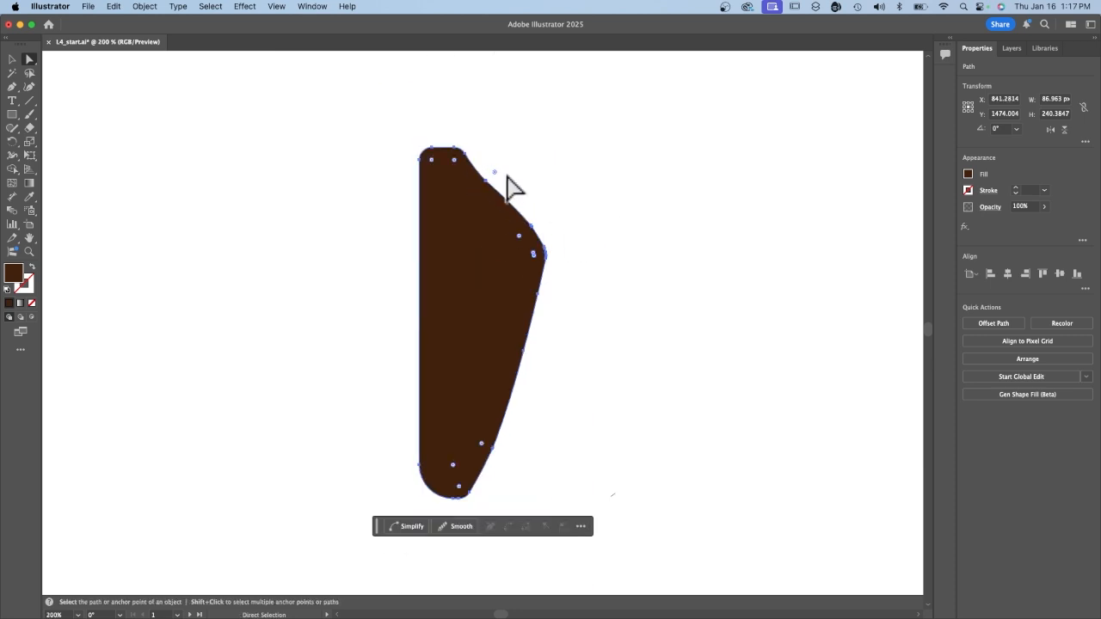
{"action": "left_click_drag", "start_coordinate": [520, 237], "coordinate": [512, 238]}
- Move the finished ear from the Ear row onto the back of the dog's head
{"action": "left_click", "coordinate": [11, 60]}
{"action": "key", "text": "a"}
{"action": "key", "text": "super+minus"}
{"action": "key", "text": "super+minus"}
{"action": "key", "text": "super+minus"}
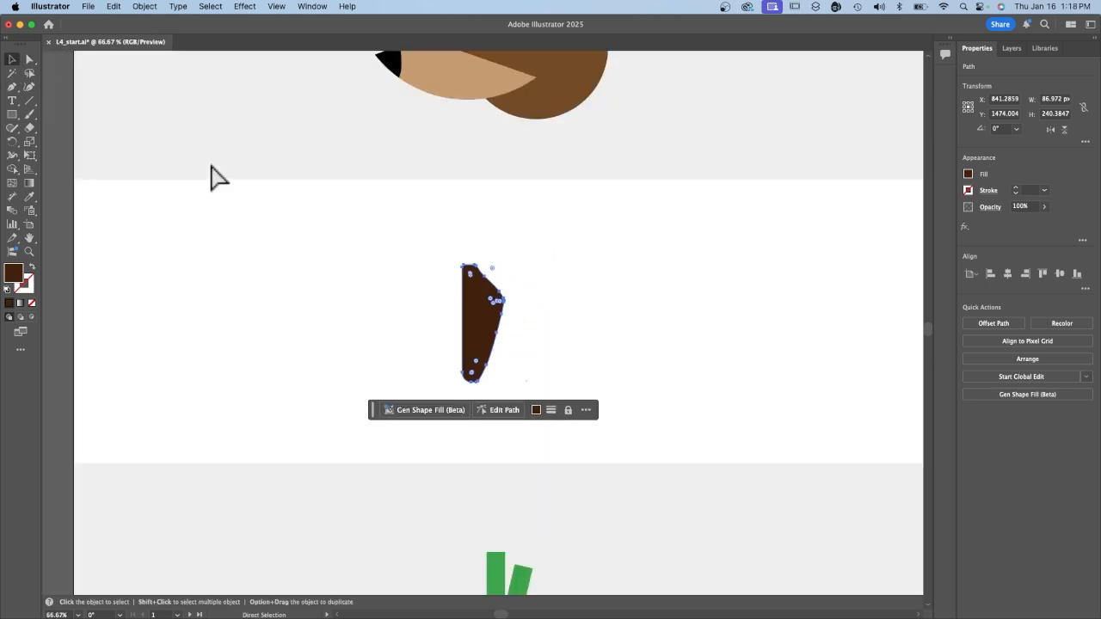
{"action": "key", "text": "super+minus"}
{"action": "key", "text": "v"}
{"action": "left_click_drag", "start_coordinate": [481, 325], "coordinate": [563, 130]}
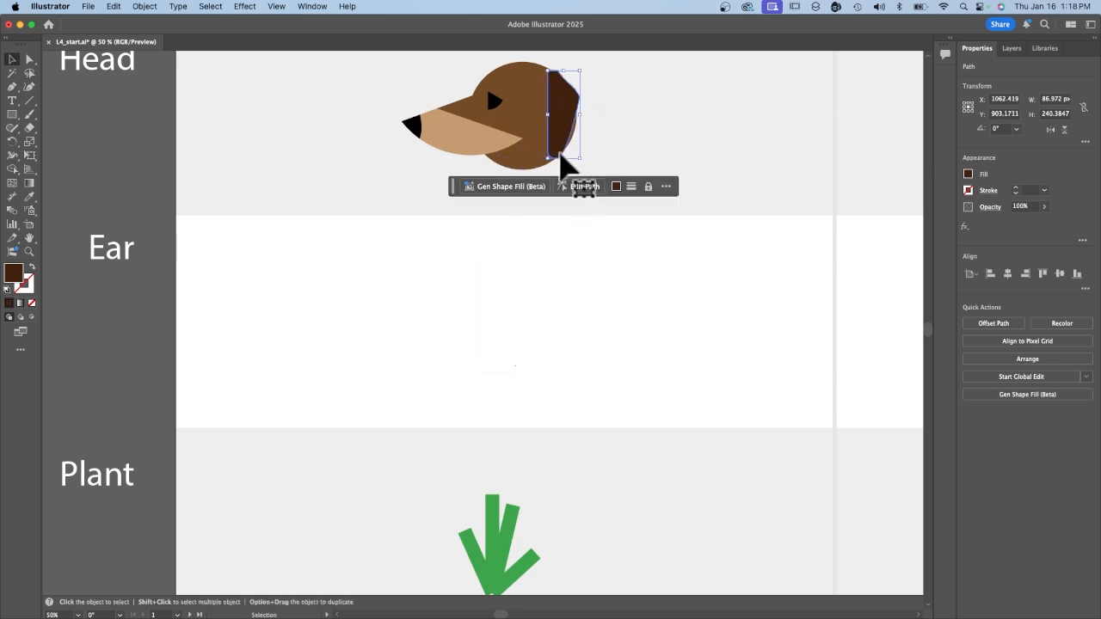
- Stretch the ear to about 110 px wide and 251 px tall so it covers the head's back edge, and deselect it
{"action": "left_click_drag", "start_coordinate": [564, 159], "coordinate": [567, 163]}
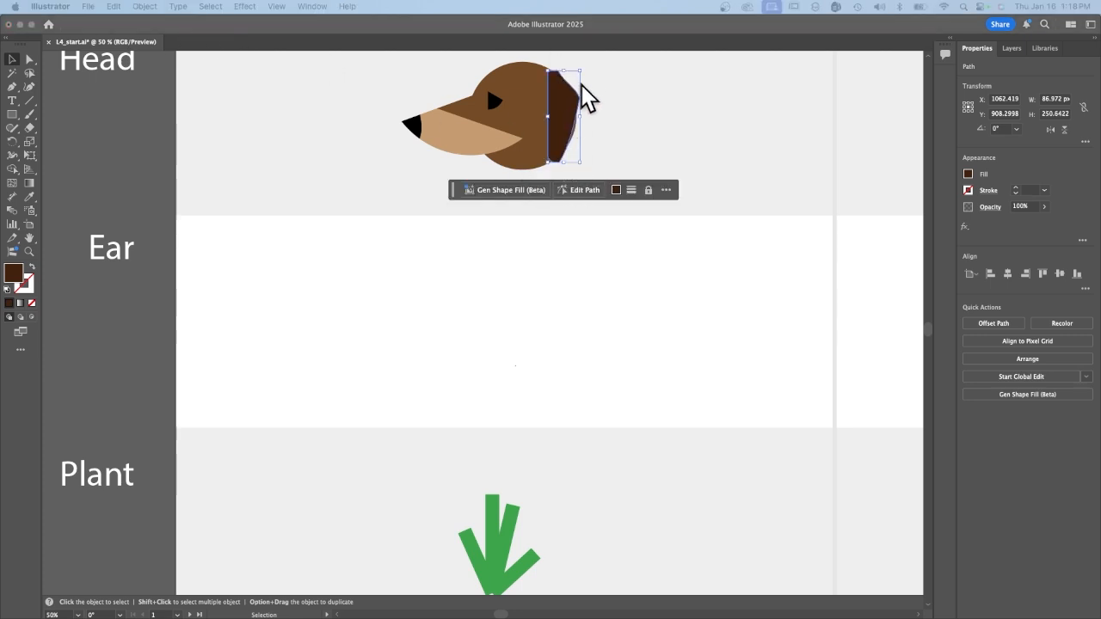
{"action": "left_click", "coordinate": [580, 115]}
{"action": "left_click_drag", "start_coordinate": [579, 117], "coordinate": [592, 117]}
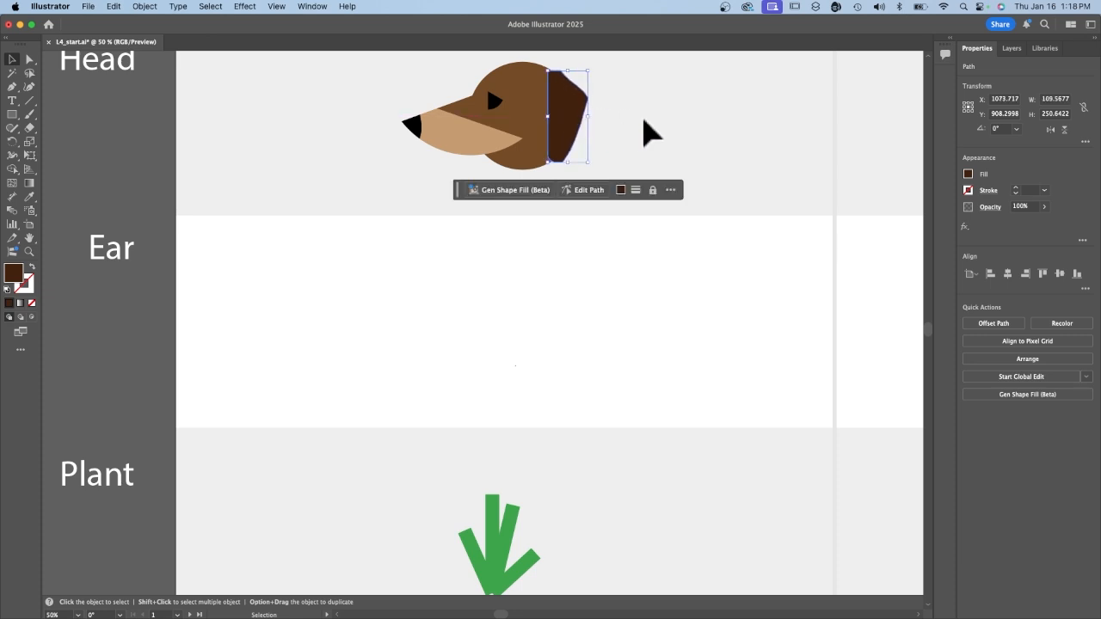
{"action": "left_click", "coordinate": [641, 119]}
- Compare the dog head with the versions in the Final examples column and fit the whole artboard in view
{"action": "scroll", "coordinate": [570, 241], "scroll_direction": "up", "scroll_amount": 3}
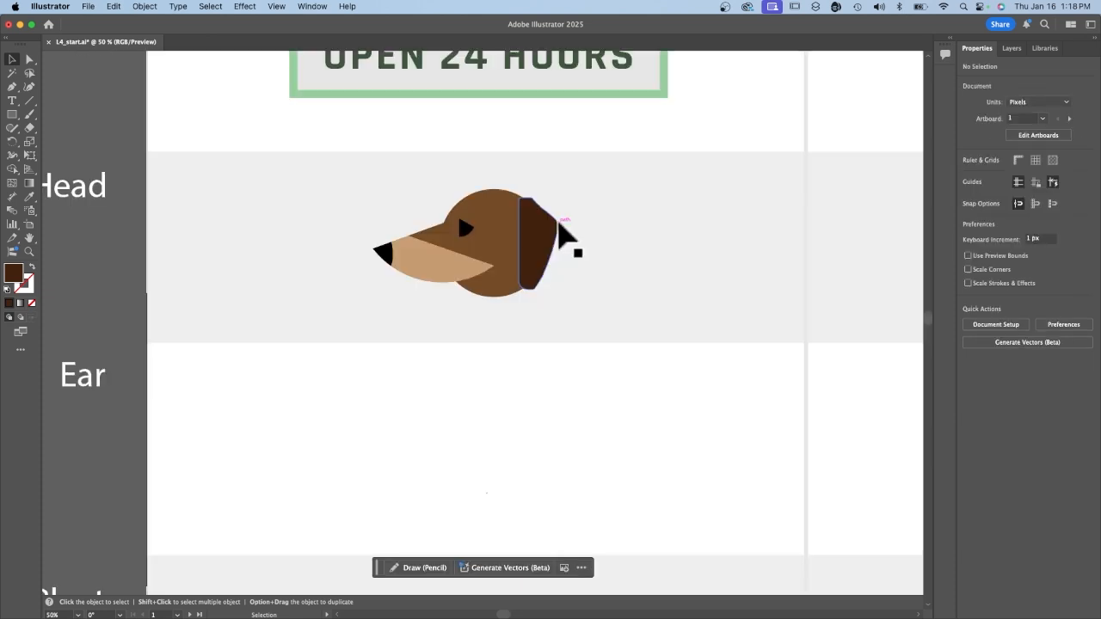
{"action": "scroll", "coordinate": [566, 238], "scroll_direction": "right", "scroll_amount": 10}
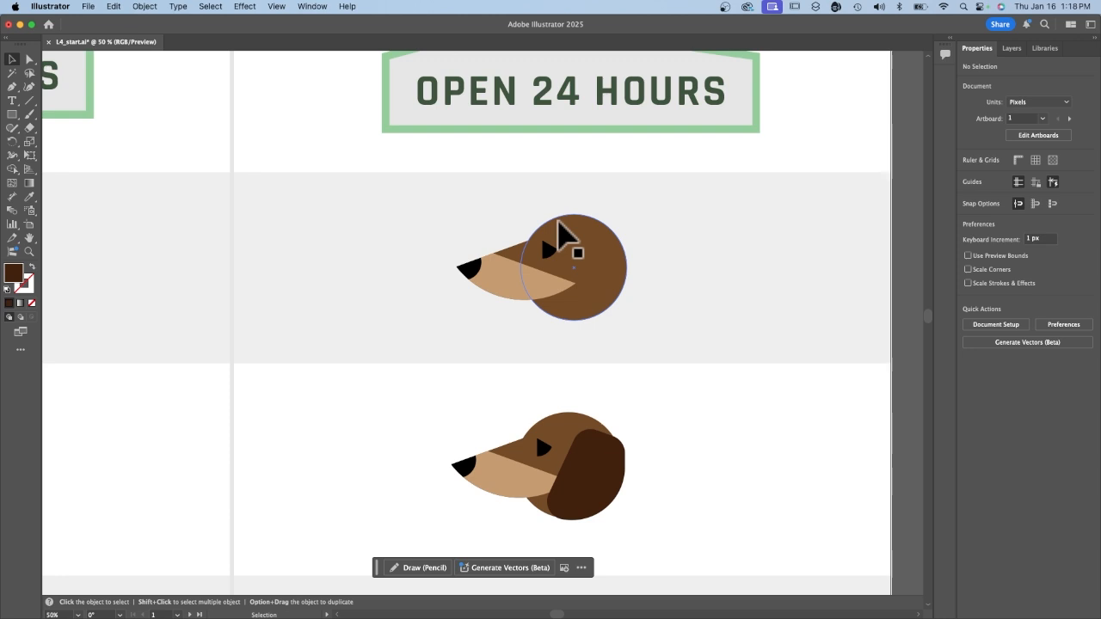
{"action": "key", "text": "super+0"}
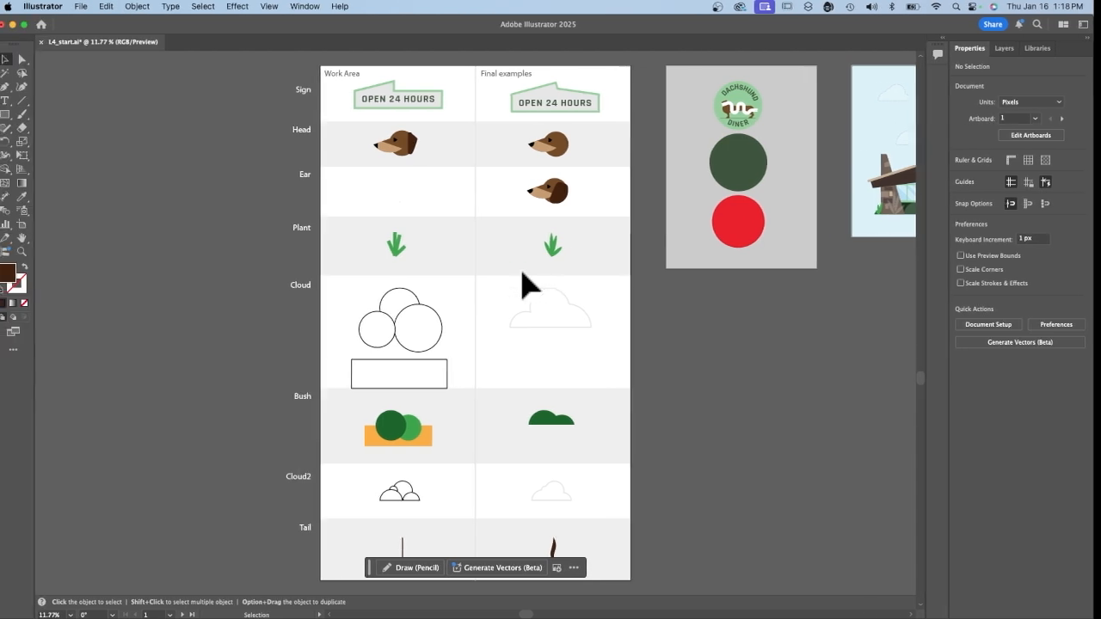
- Select both dark green circles in front of the diner at the lower edge of the poster scene
{"action": "scroll", "coordinate": [677, 284], "scroll_direction": "right", "scroll_amount": 15}
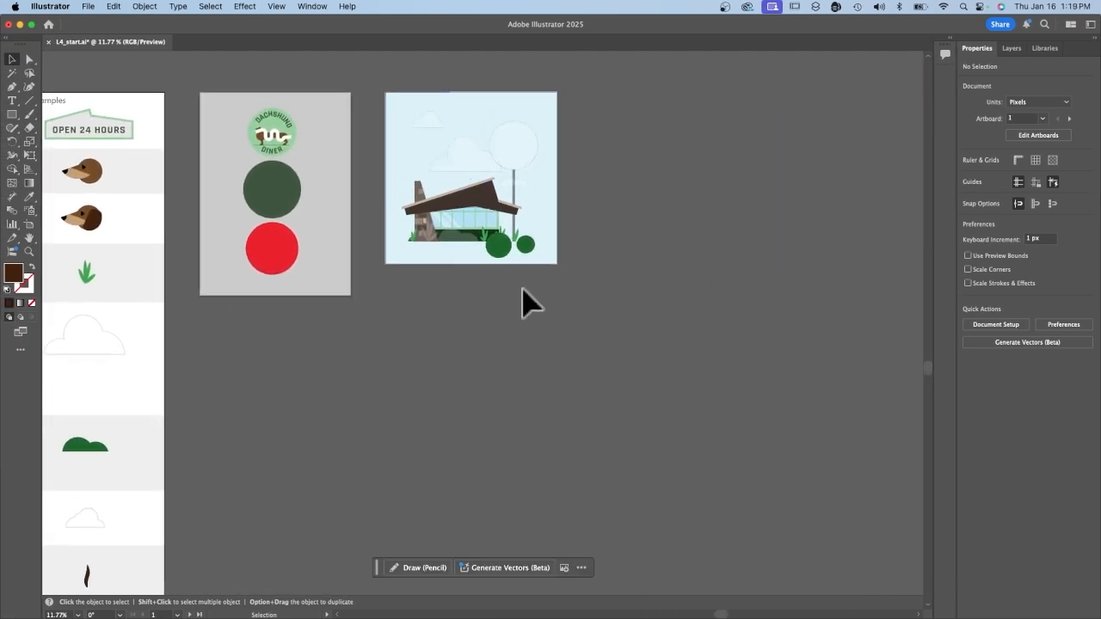
{"action": "key", "text": "super+equal"}
{"action": "key", "text": "super+equal"}
{"action": "key", "text": "super+equal"}
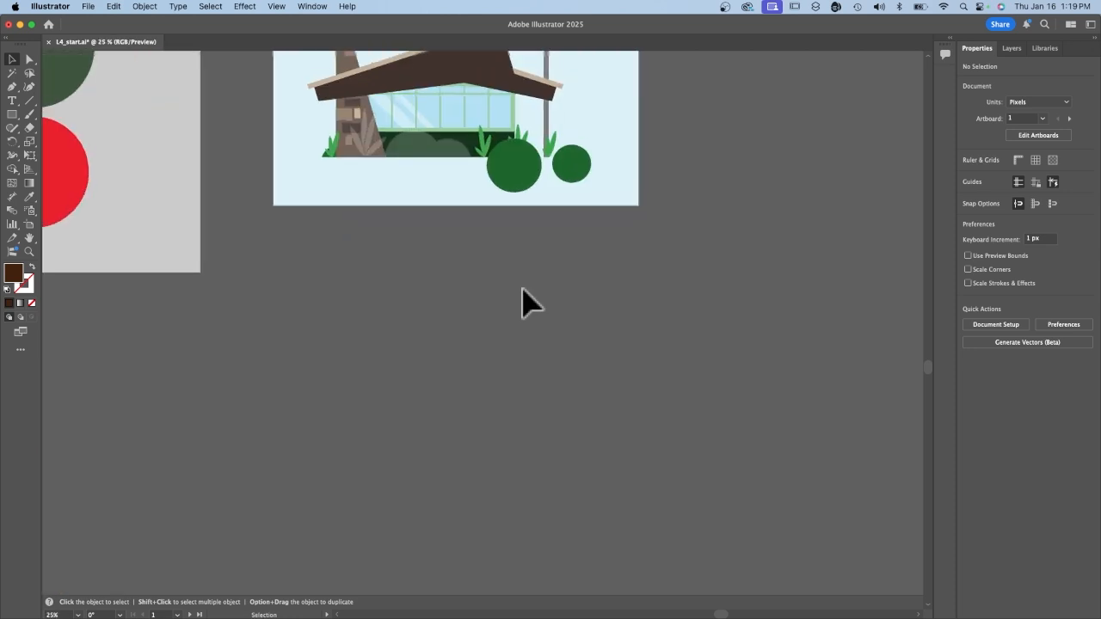
{"action": "key", "text": "super+equal"}
{"action": "key", "text": "super+equal"}
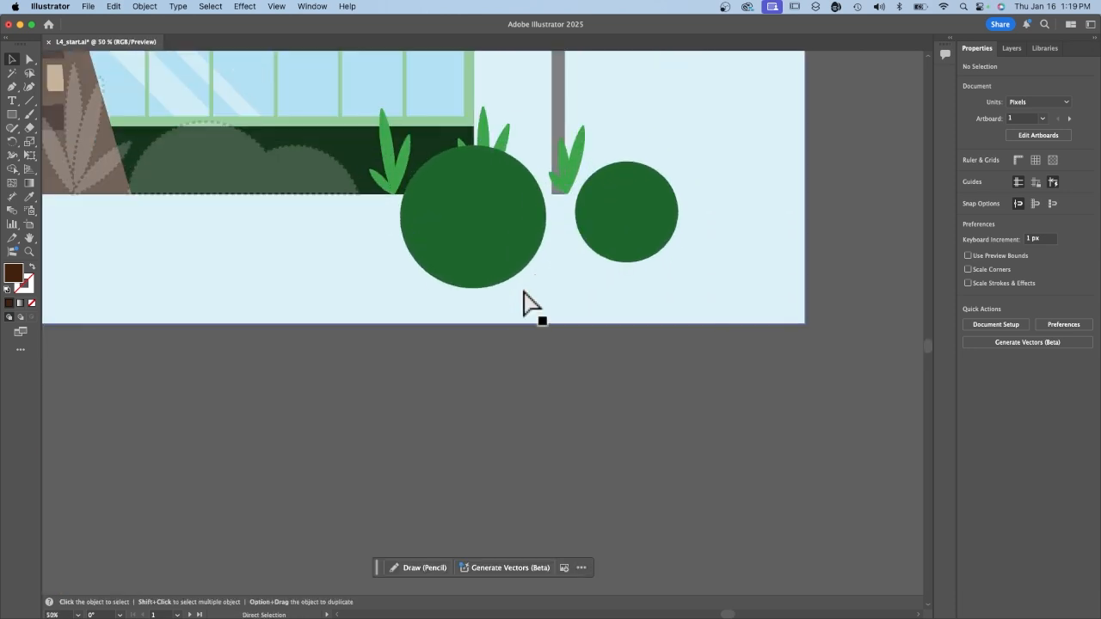
{"action": "key", "text": "super+equal"}
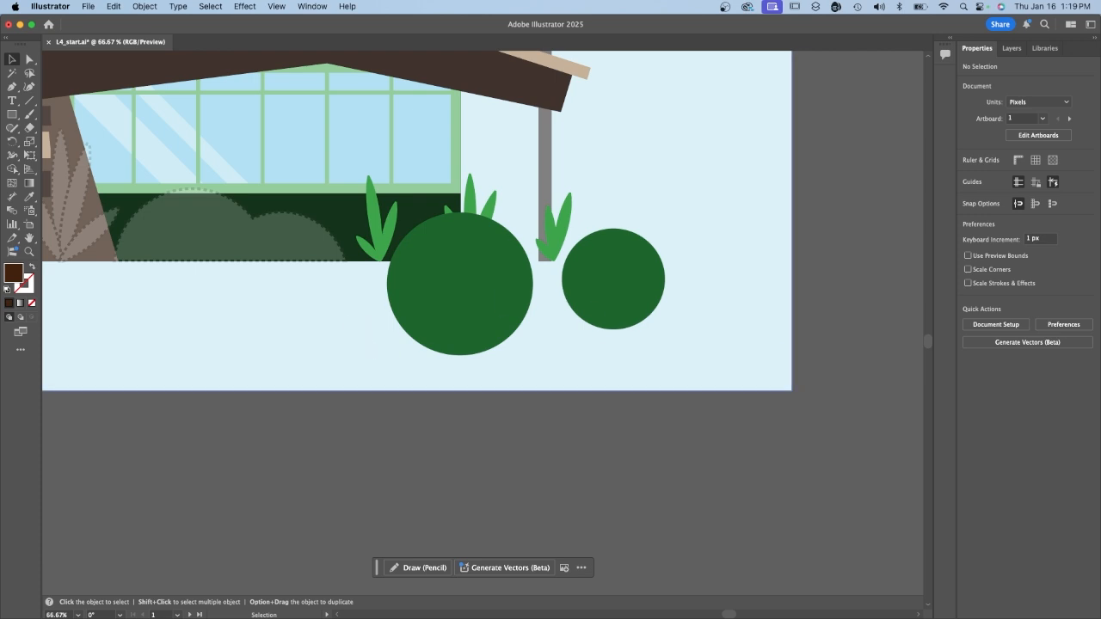
{"action": "left_click", "coordinate": [13, 60]}
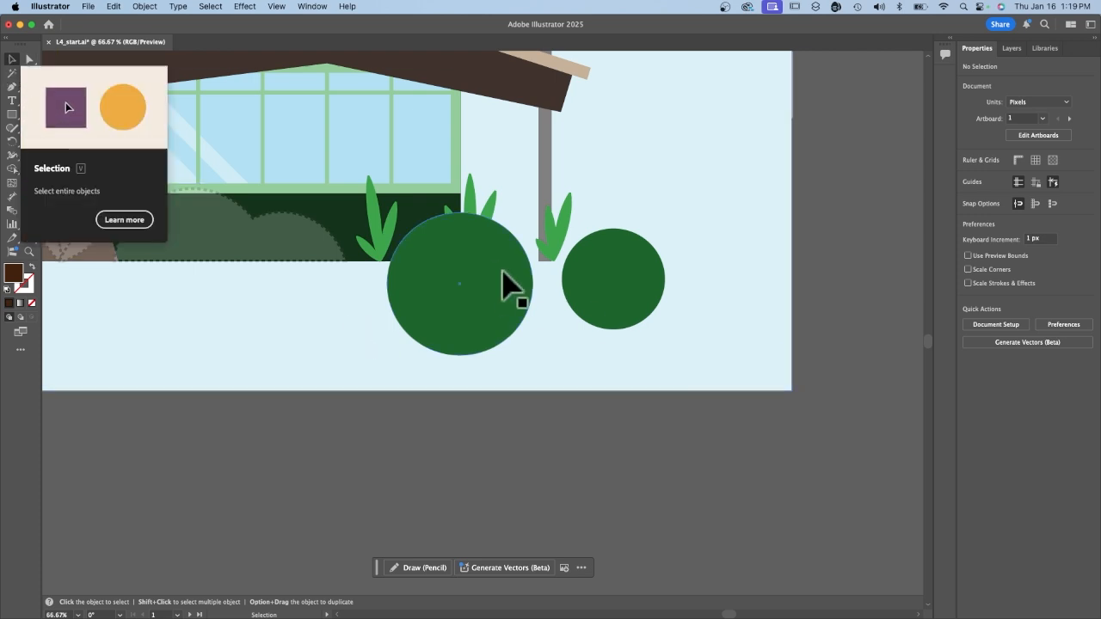
{"action": "left_click", "coordinate": [492, 303]}
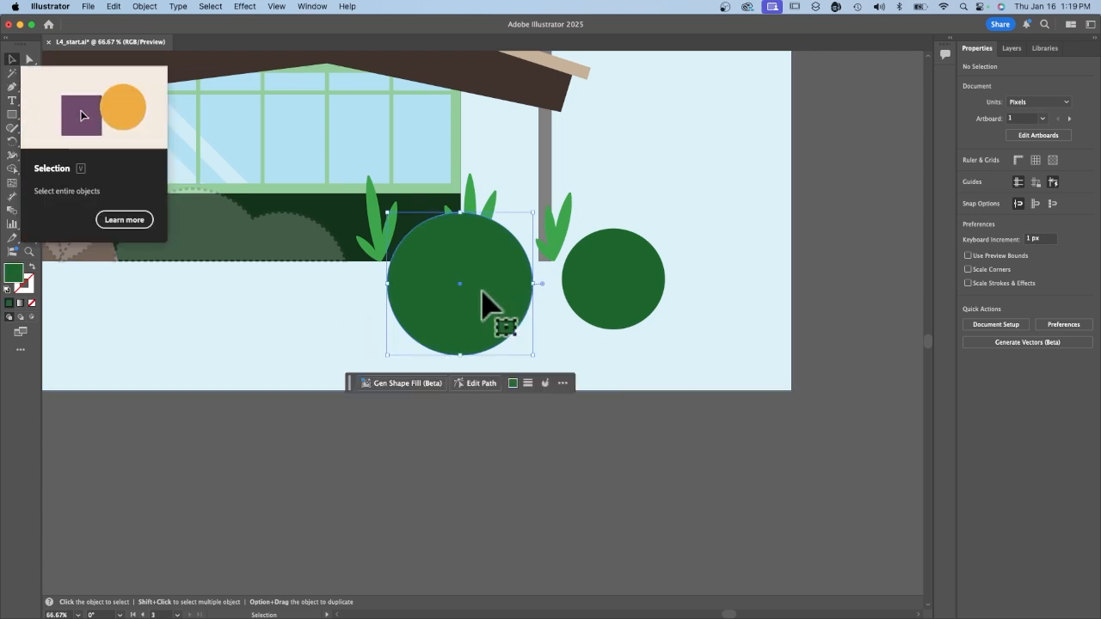
{"action": "left_click", "coordinate": [641, 297], "text": "shift"}
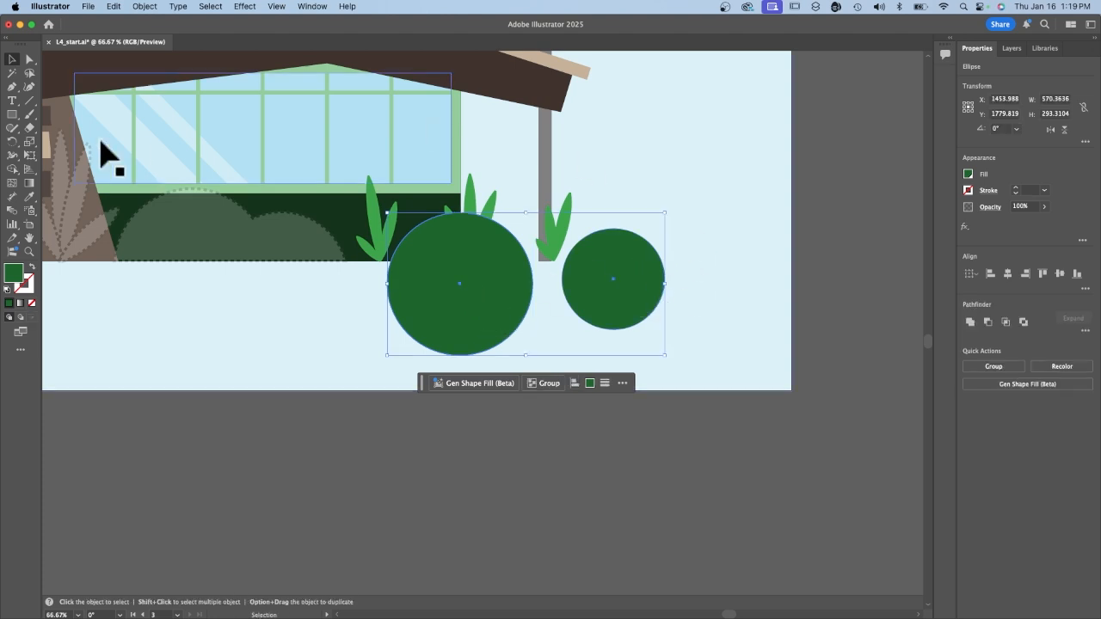
- Enlarge the Eraser tip and erase the lower parts of both green circles straight along the diner's ground line
{"action": "left_click", "coordinate": [29, 127]}
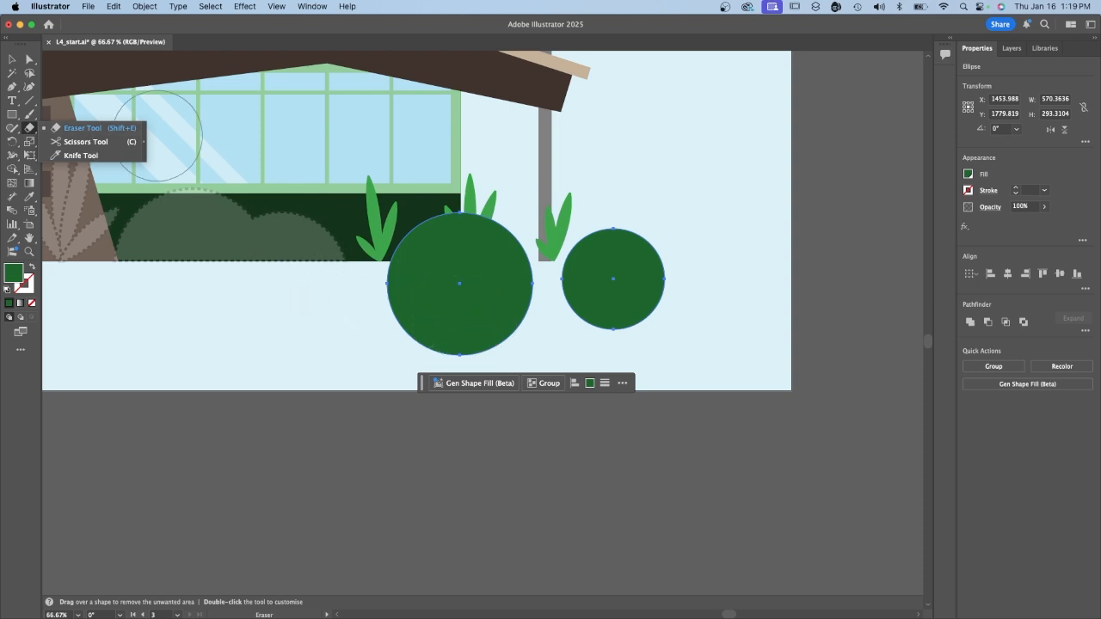
{"action": "double_click", "coordinate": [27, 130]}
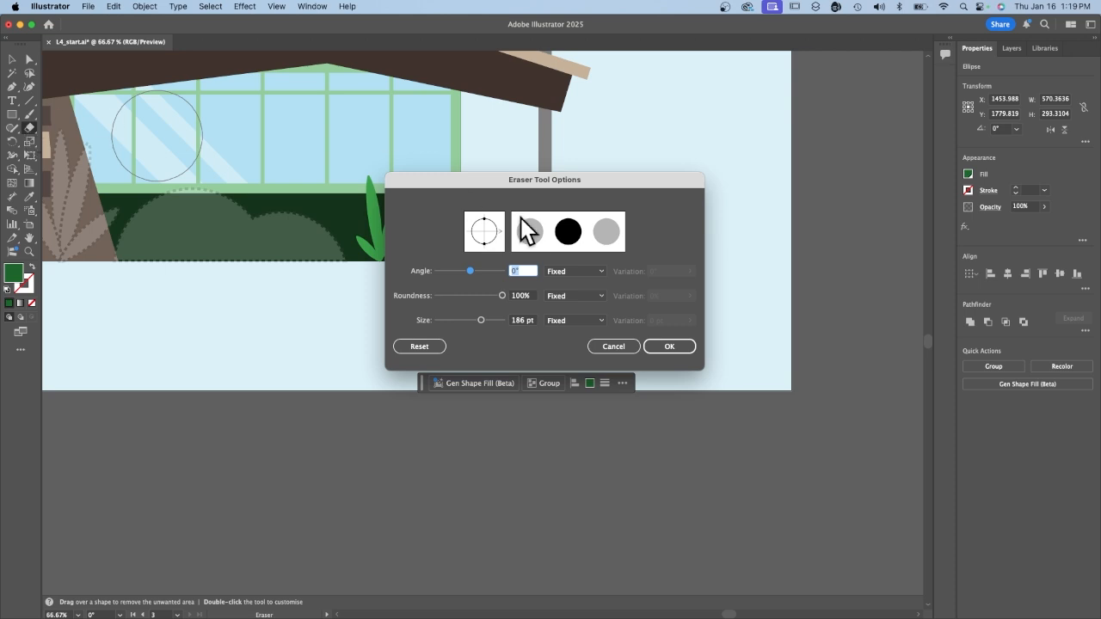
{"action": "left_click", "coordinate": [492, 320]}
{"action": "left_click_drag", "start_coordinate": [488, 317], "coordinate": [486, 318]}
{"action": "left_click", "coordinate": [661, 345]}
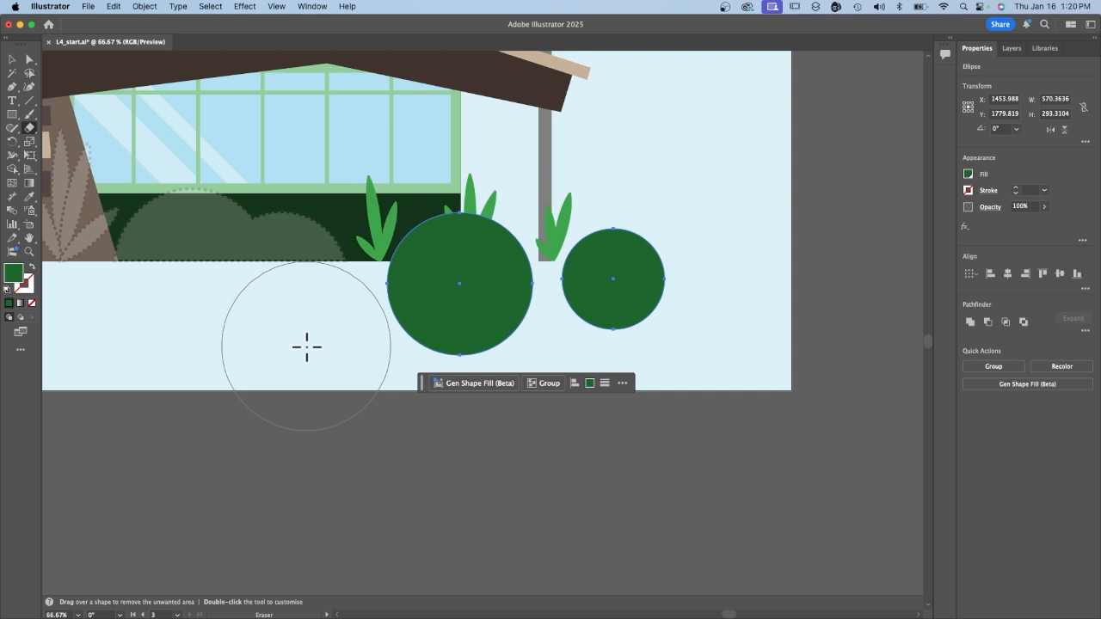
{"action": "left_click_drag", "start_coordinate": [306, 347], "coordinate": [701, 361]}
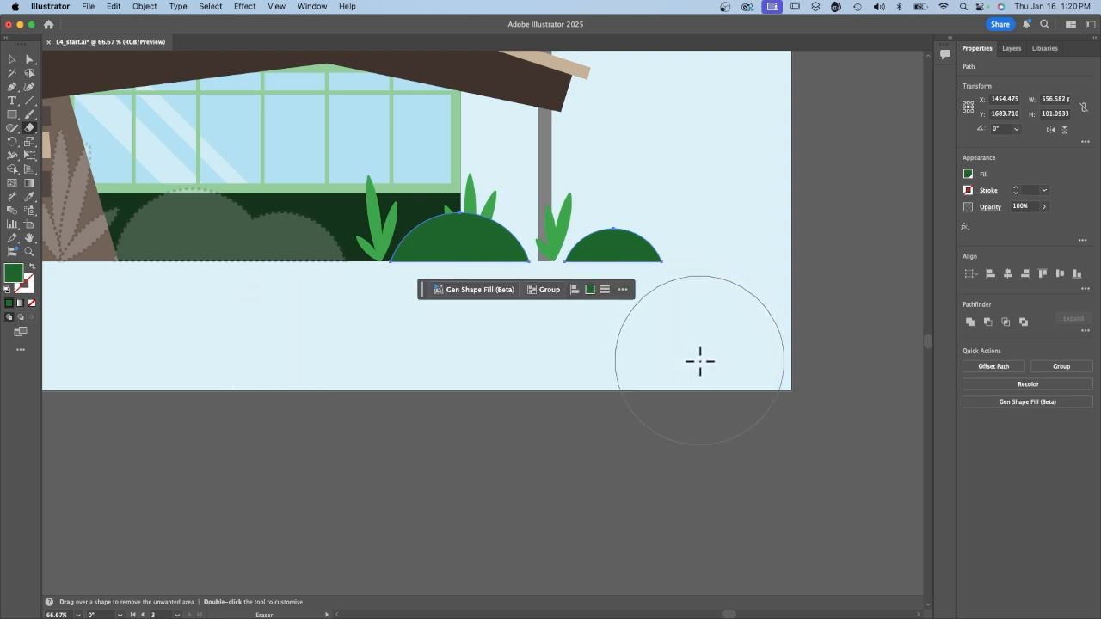
- Look over the Work Area, Final examples and signage artwork, and examine the trimmed bushes in the diner scene
{"action": "key", "text": "super+minus"}
{"action": "key", "text": "super+minus"}
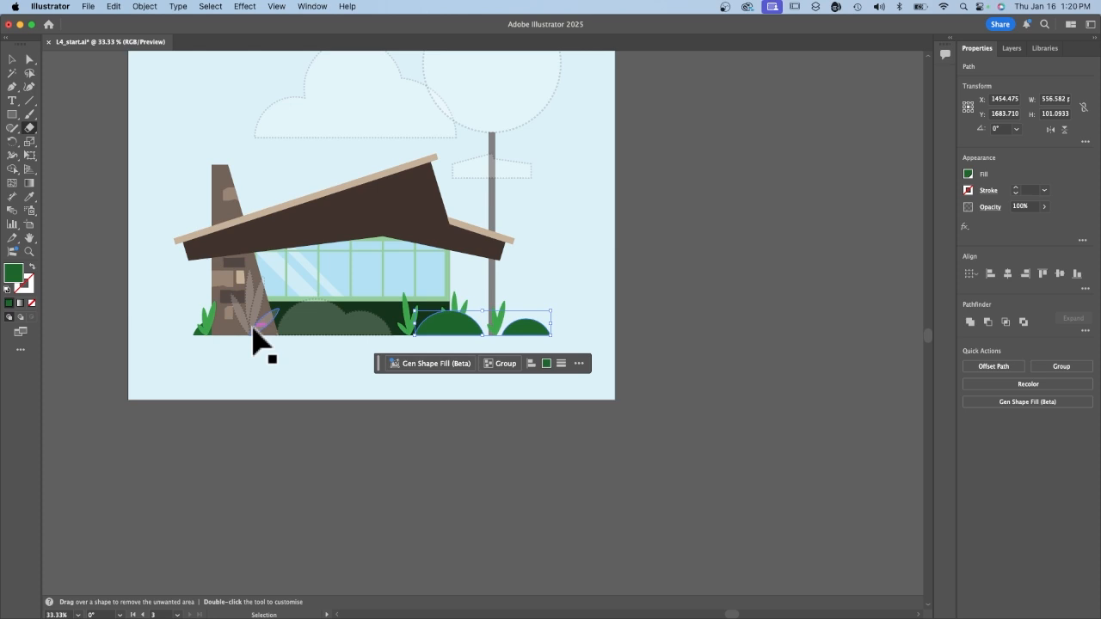
{"action": "key", "text": "super+minus"}
{"action": "key", "text": "super+minus"}
{"action": "scroll", "coordinate": [232, 370], "scroll_direction": "left", "scroll_amount": 5}
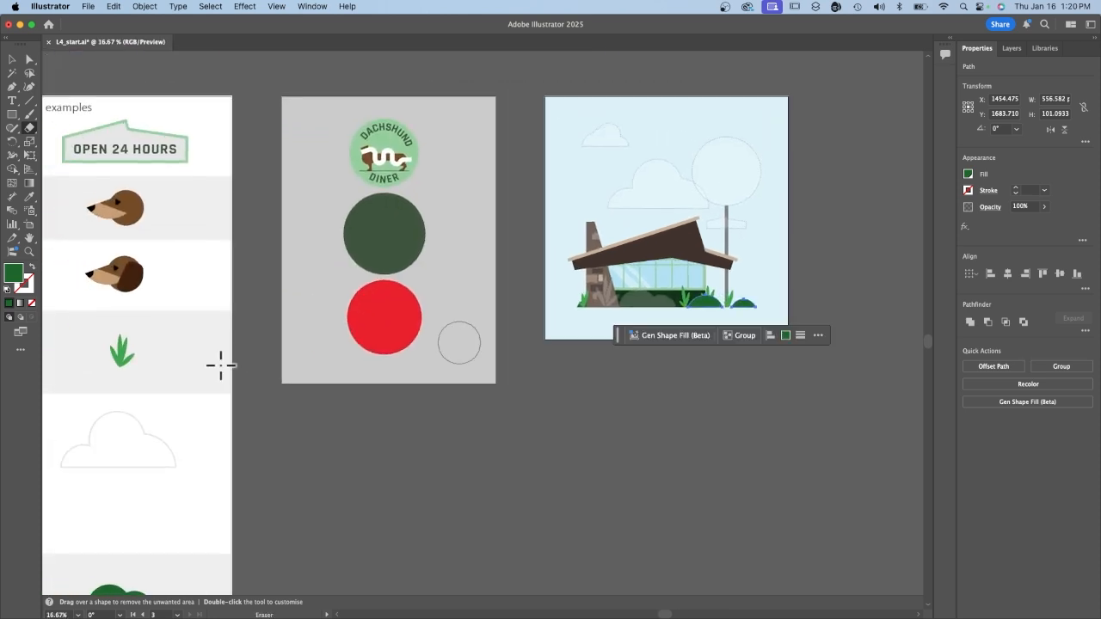
{"action": "scroll", "coordinate": [220, 365], "scroll_direction": "left", "scroll_amount": 10}
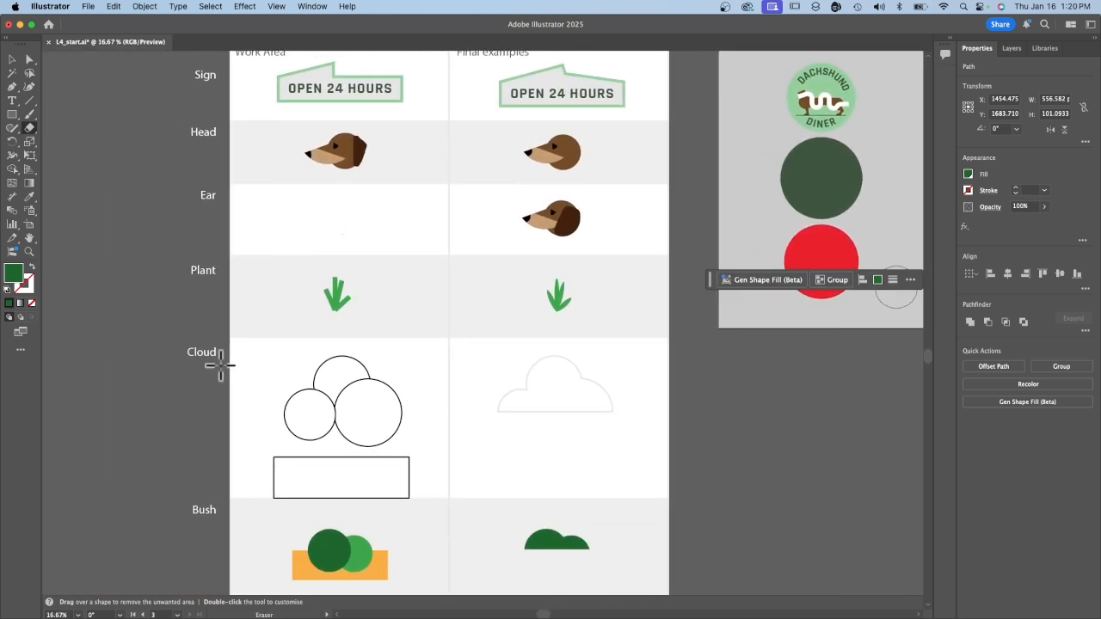
{"action": "scroll", "coordinate": [220, 364], "scroll_direction": "up", "scroll_amount": 2}
{"action": "scroll", "coordinate": [216, 364], "scroll_direction": "down", "scroll_amount": 4}
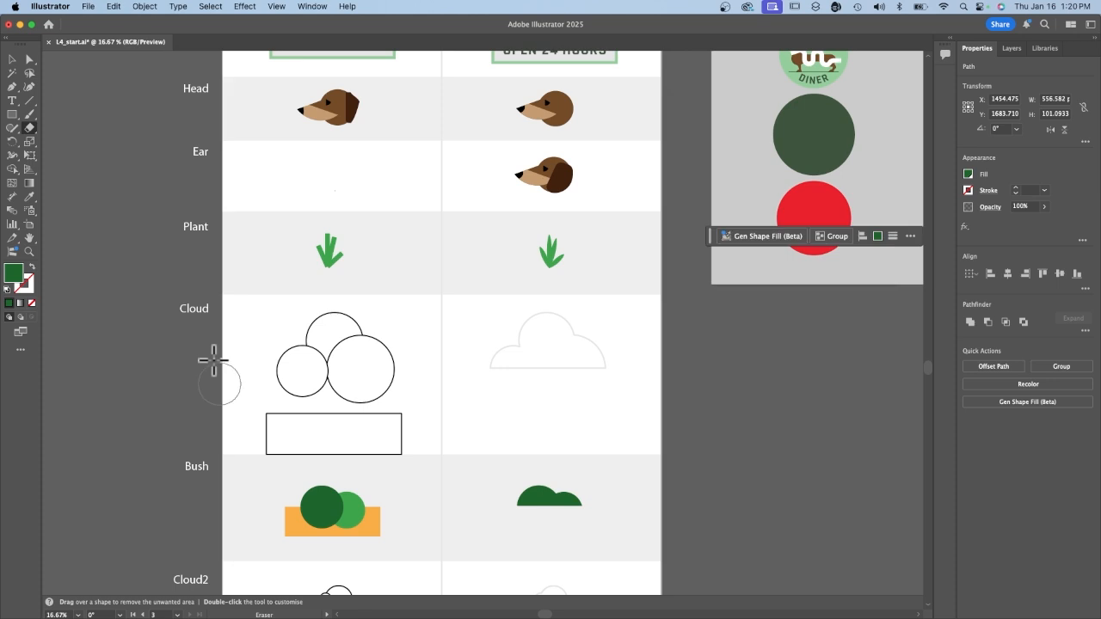
{"action": "scroll", "coordinate": [214, 359], "scroll_direction": "right", "scroll_amount": 10}
{"action": "scroll", "coordinate": [214, 360], "scroll_direction": "up", "scroll_amount": 3}
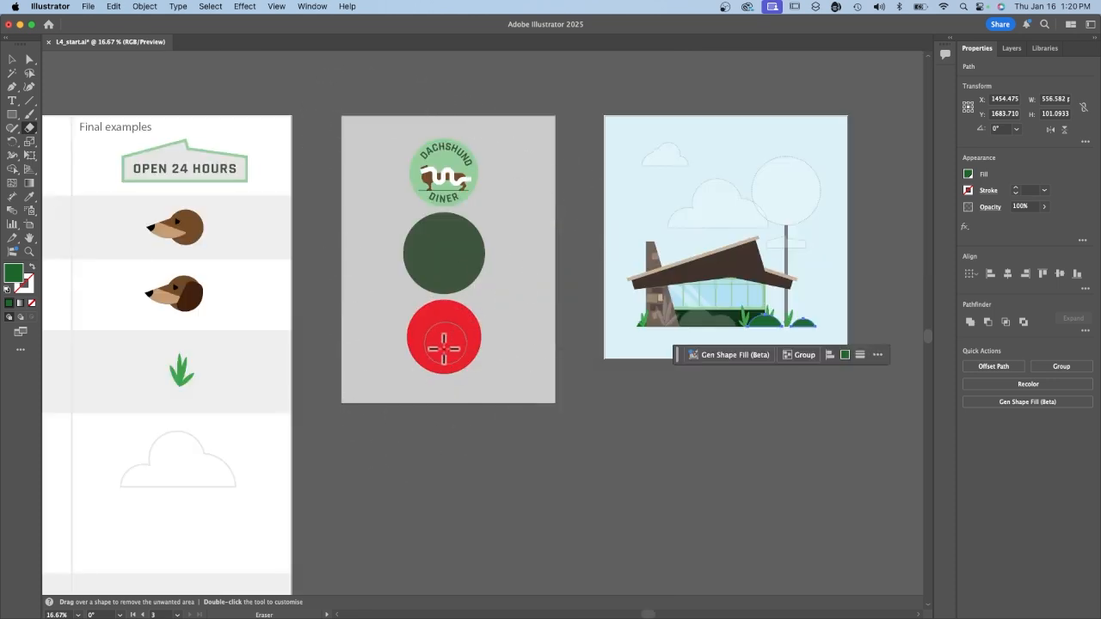
{"action": "key", "text": "super+="}
{"action": "key", "text": "super+="}
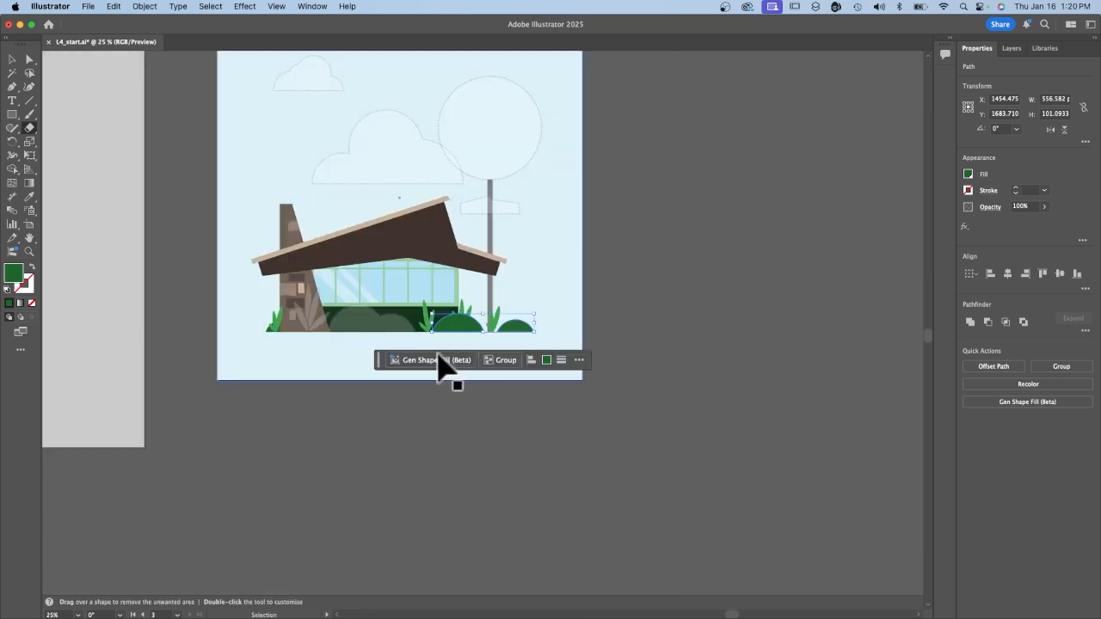
{"action": "scroll", "coordinate": [438, 354], "scroll_direction": "left", "scroll_amount": 4}
{"action": "scroll", "coordinate": [439, 354], "scroll_direction": "up", "scroll_amount": 1}
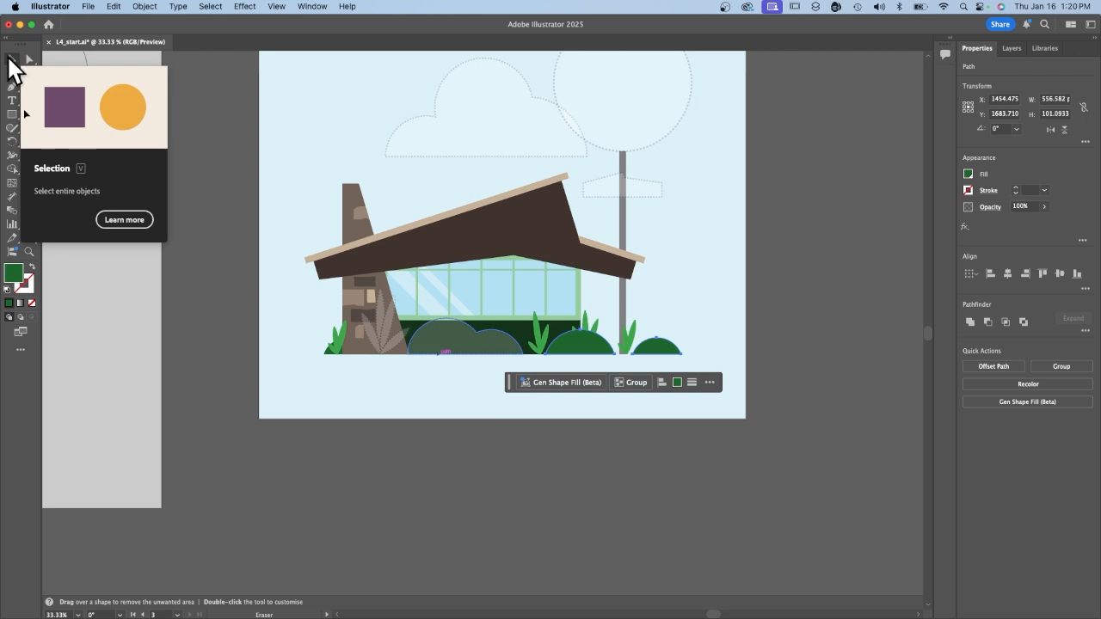
- Deselect the trimmed bushes and go to the Signage artboard
{"action": "left_click", "coordinate": [11, 60]}
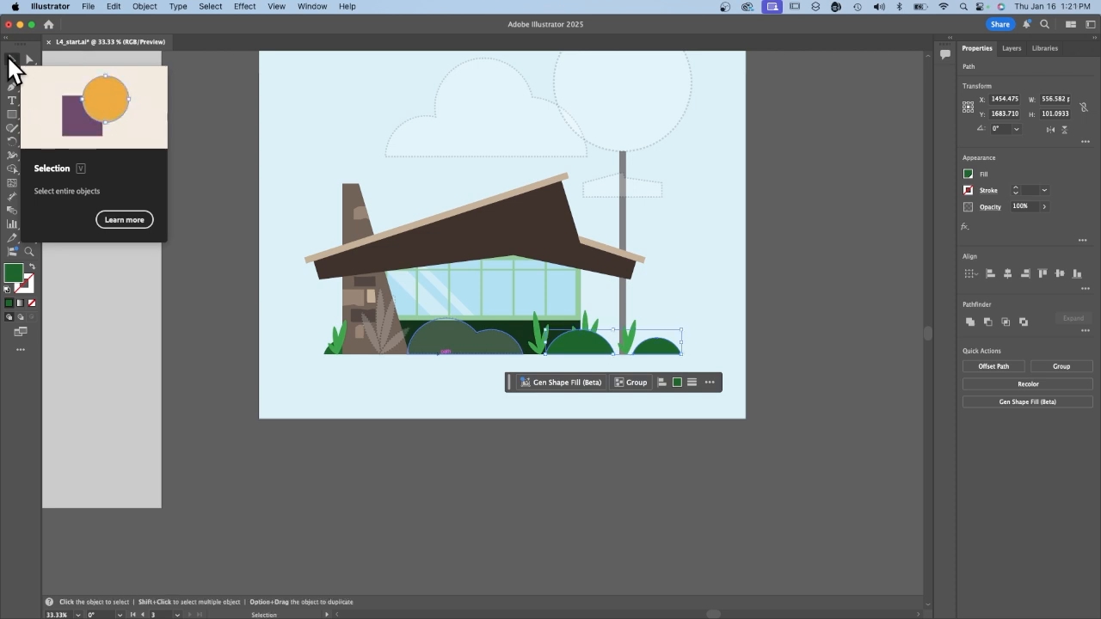
{"action": "left_click", "coordinate": [813, 258]}
{"action": "scroll", "coordinate": [418, 332], "scroll_direction": "left", "scroll_amount": 5}
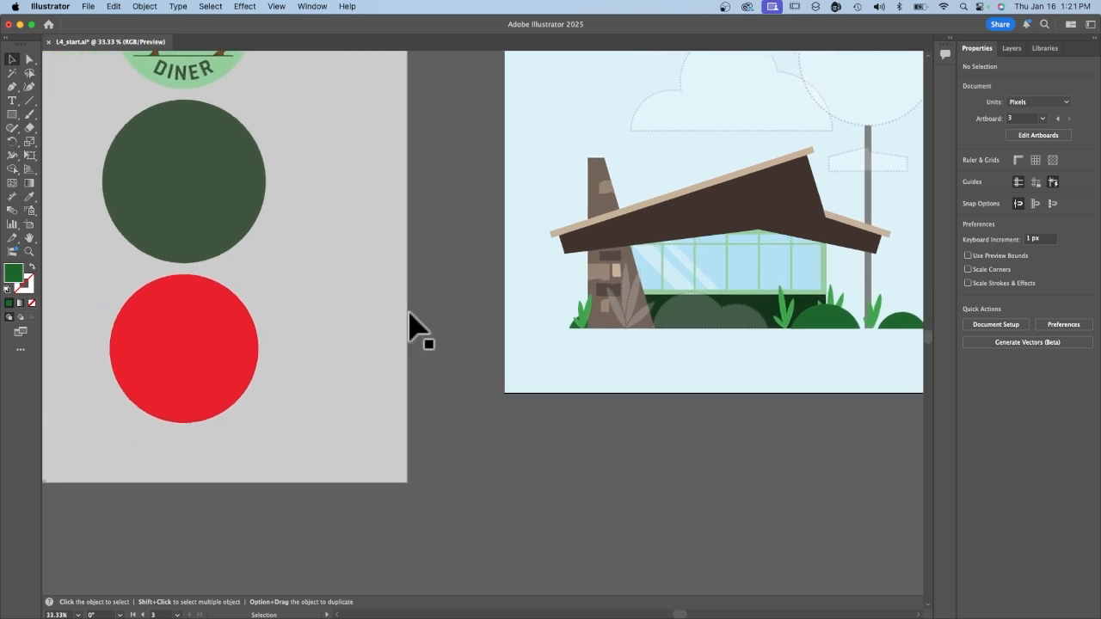
{"action": "scroll", "coordinate": [418, 332], "scroll_direction": "up", "scroll_amount": 4}
{"action": "scroll", "coordinate": [418, 332], "scroll_direction": "left", "scroll_amount": 8}
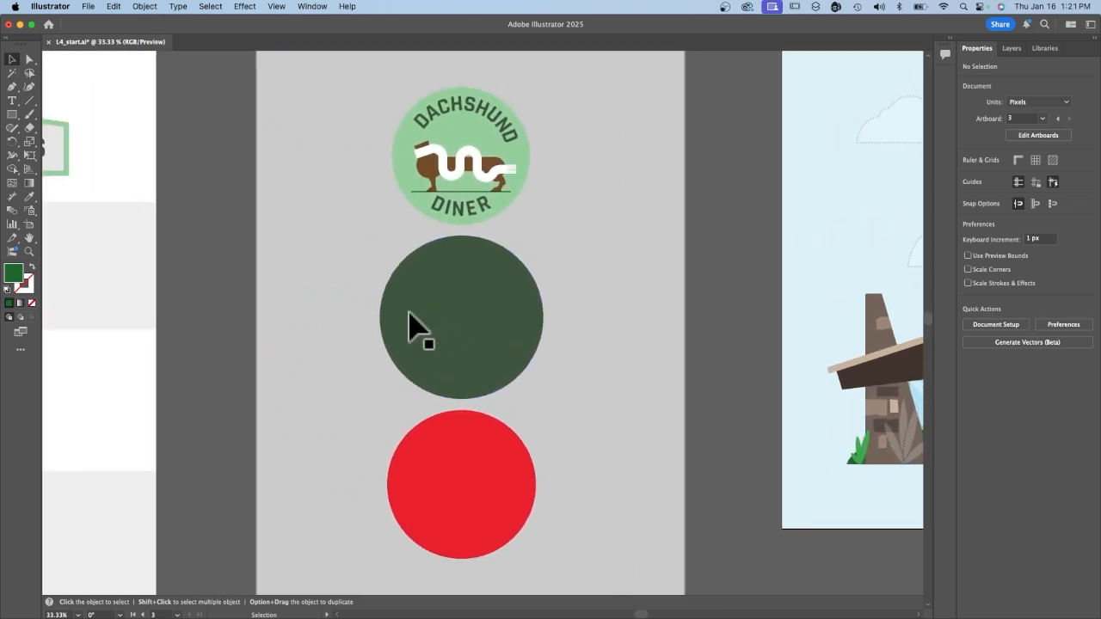
{"action": "scroll", "coordinate": [410, 327], "scroll_direction": "right", "scroll_amount": 1}
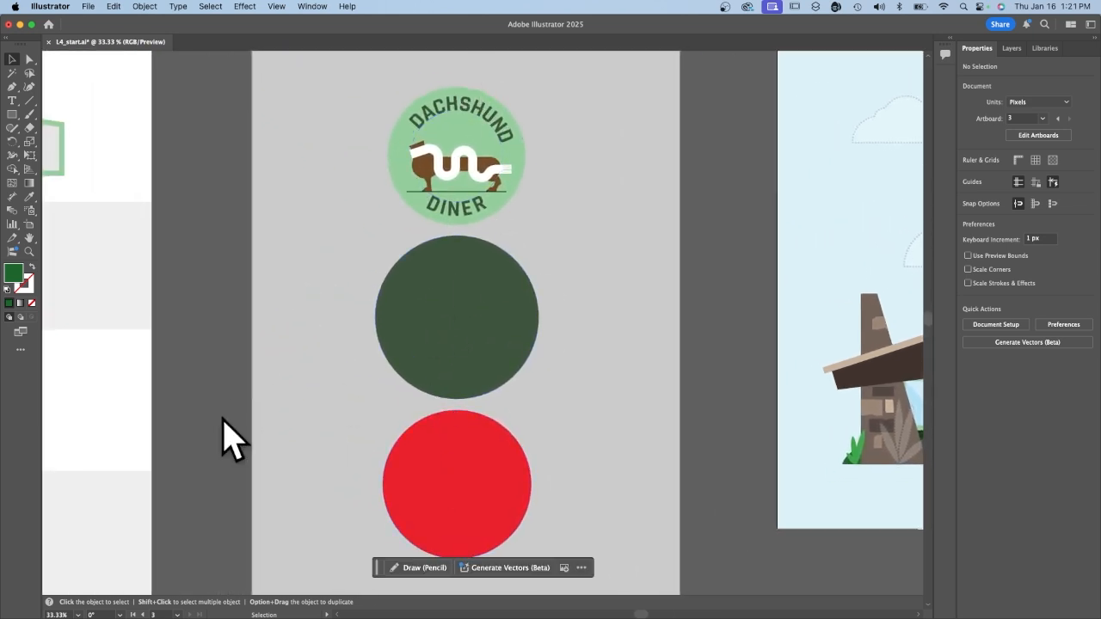
{"action": "left_click", "coordinate": [179, 614]}
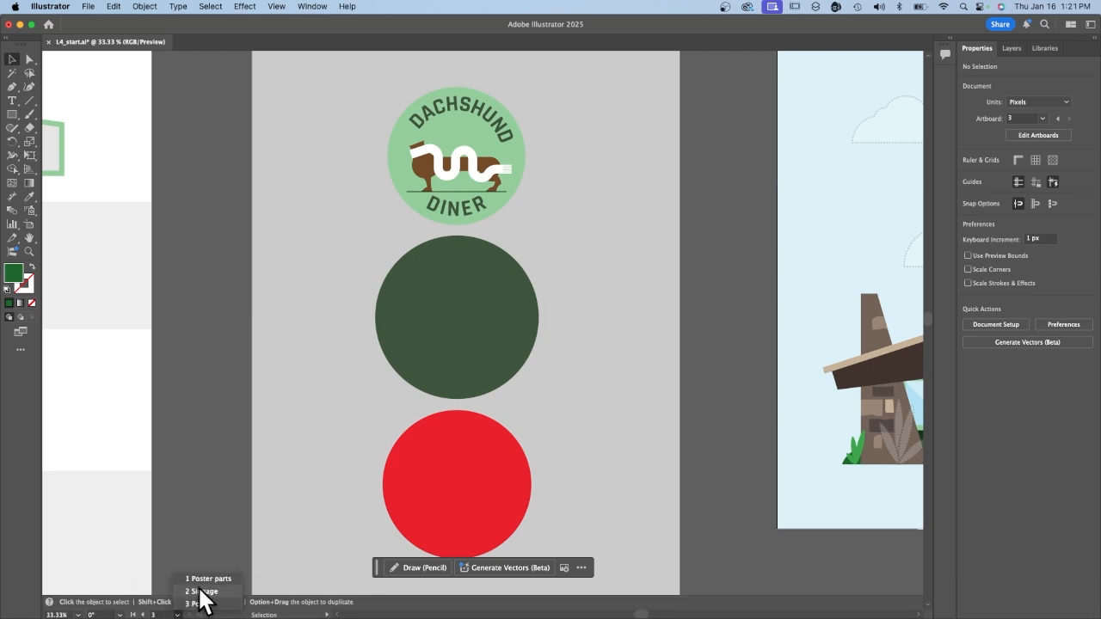
{"action": "left_click", "coordinate": [196, 591]}
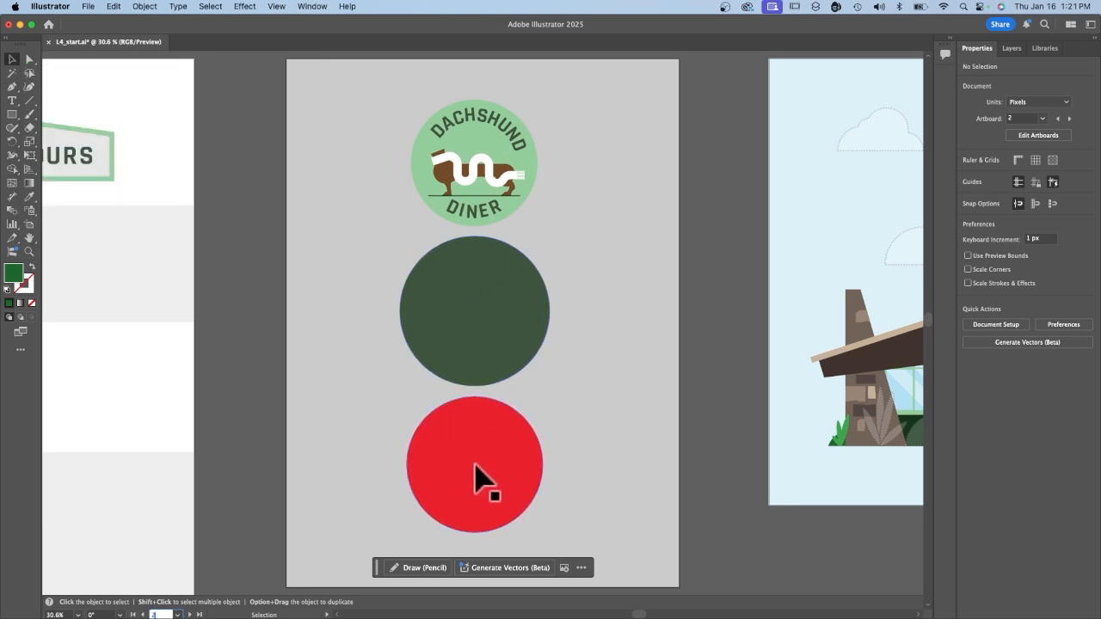
- Align the vertical centers of the red and dark green circles so they are concentric, and deselect them
{"action": "left_click", "coordinate": [494, 469]}
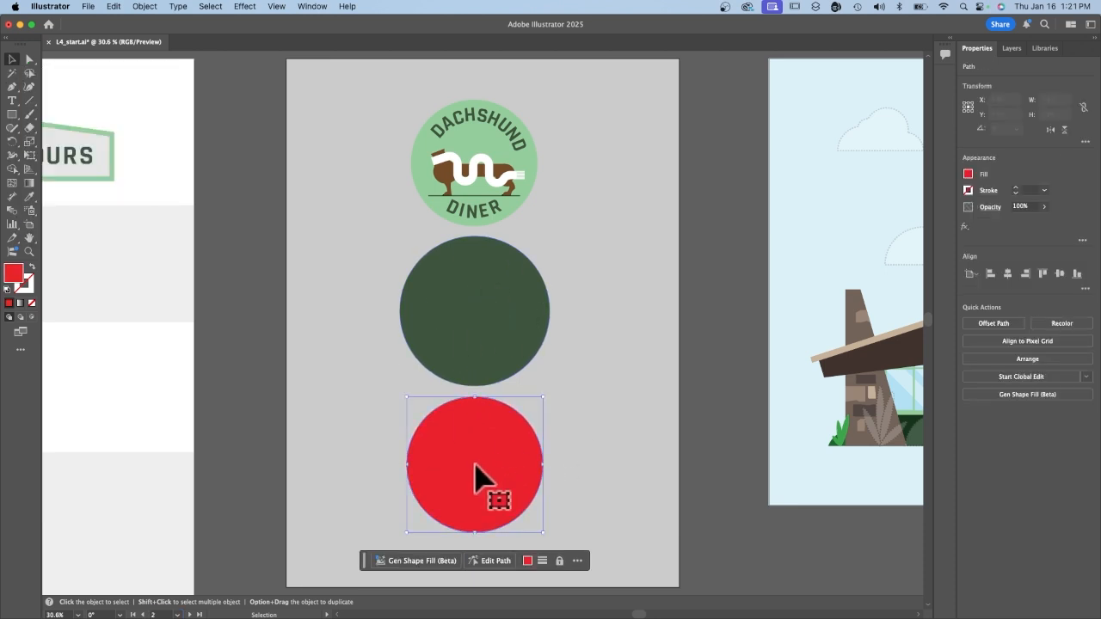
{"action": "left_click", "coordinate": [486, 317], "text": "shift"}
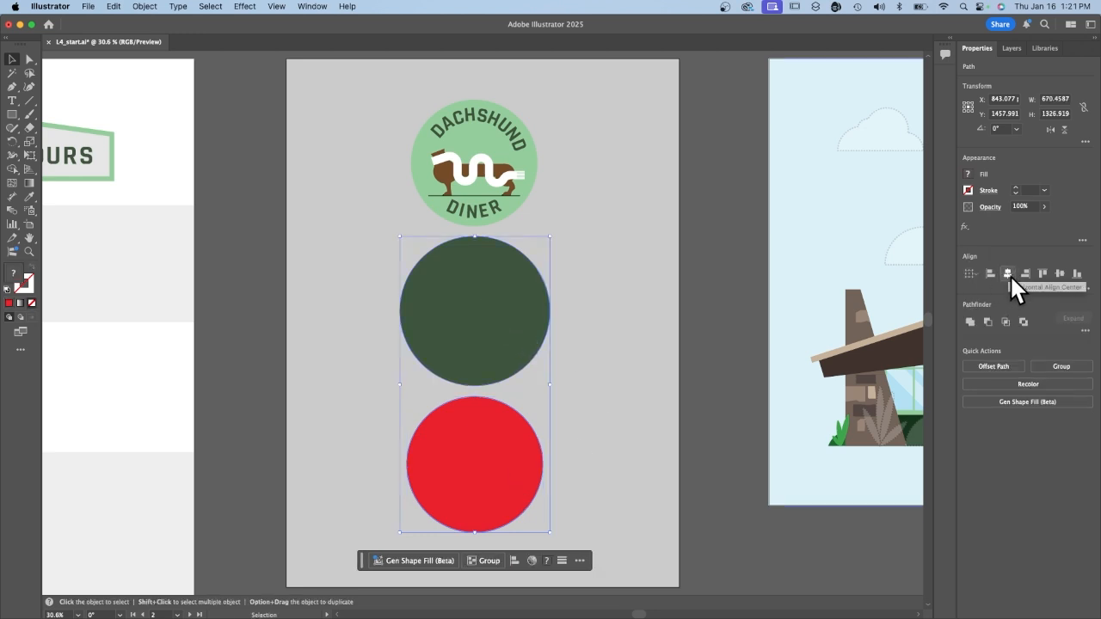
{"action": "left_click", "coordinate": [1060, 272]}
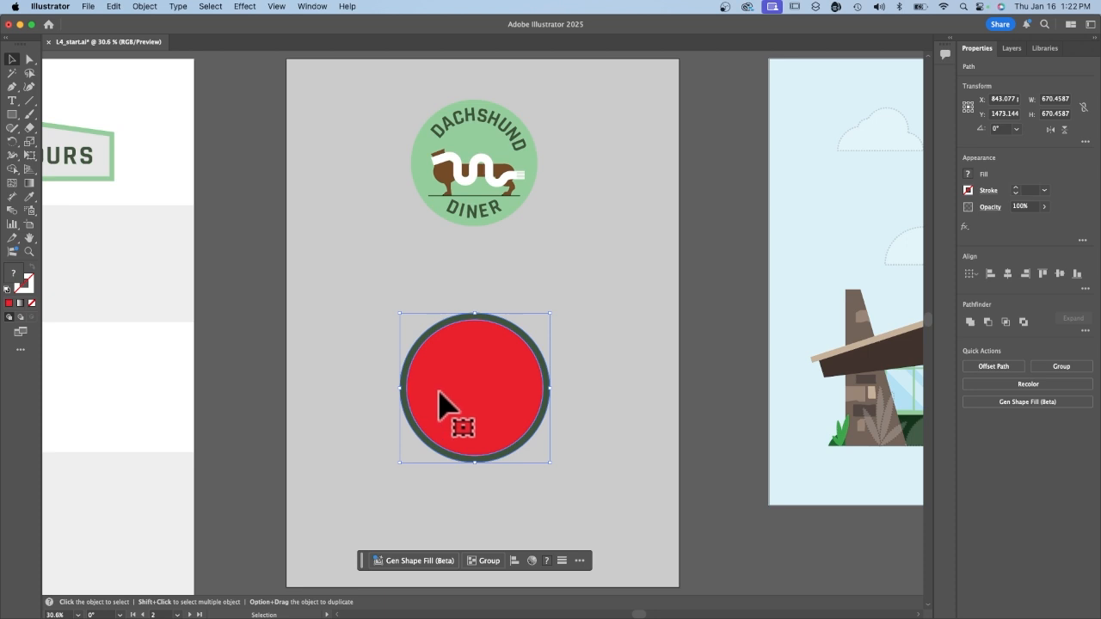
{"action": "key", "text": "super+shift+a"}
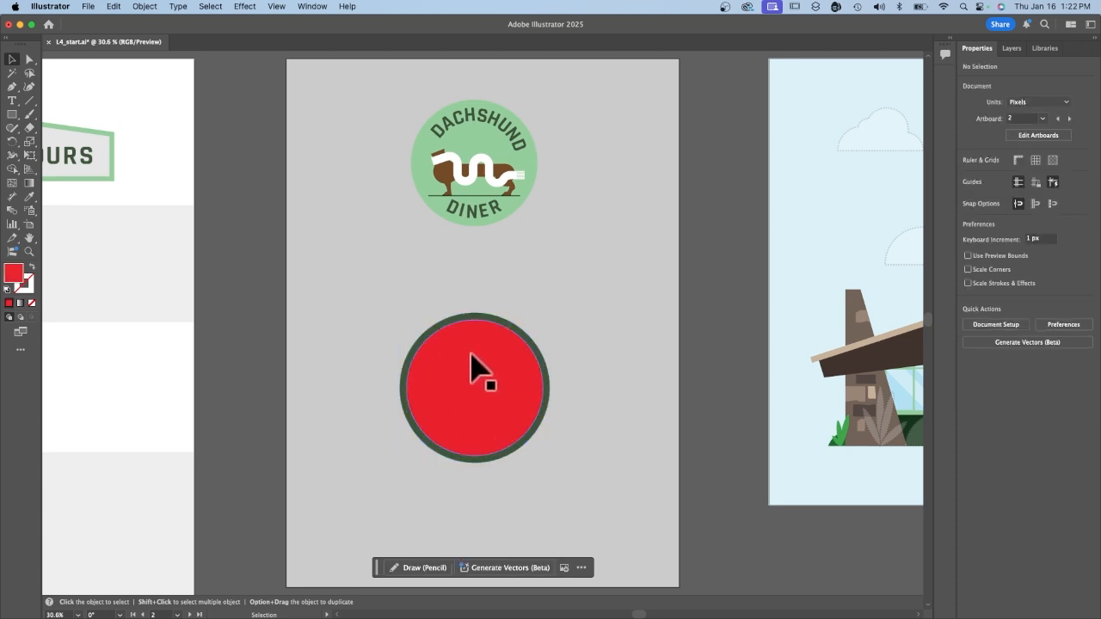
- Combine the red and dark green circles into a compound path to form a ring
{"action": "left_click", "coordinate": [486, 411]}
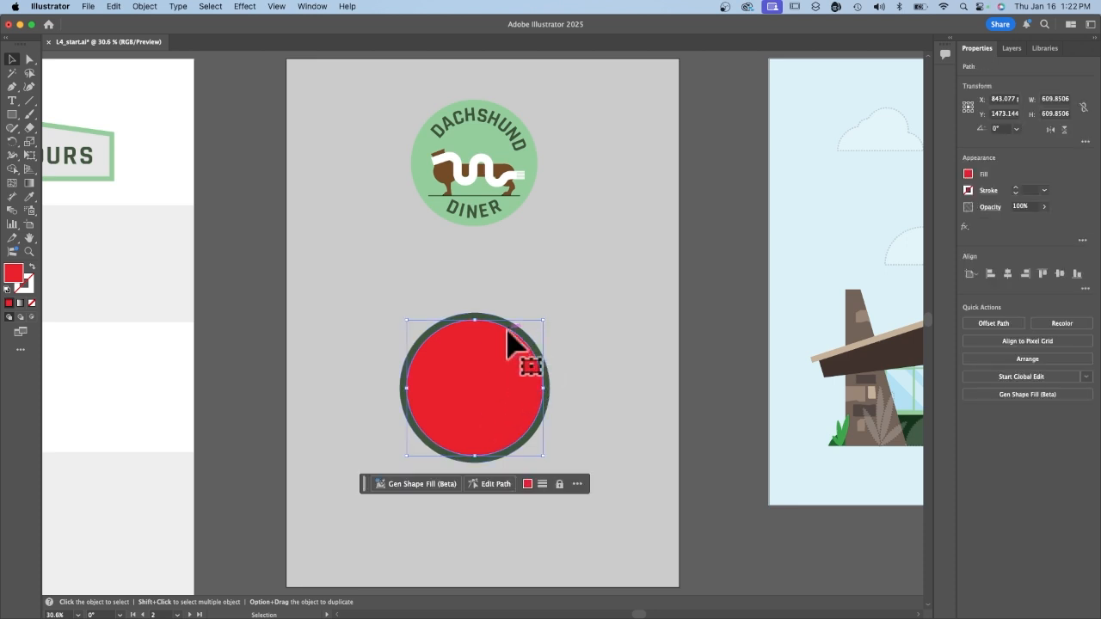
{"action": "left_click", "coordinate": [463, 318], "text": "shift"}
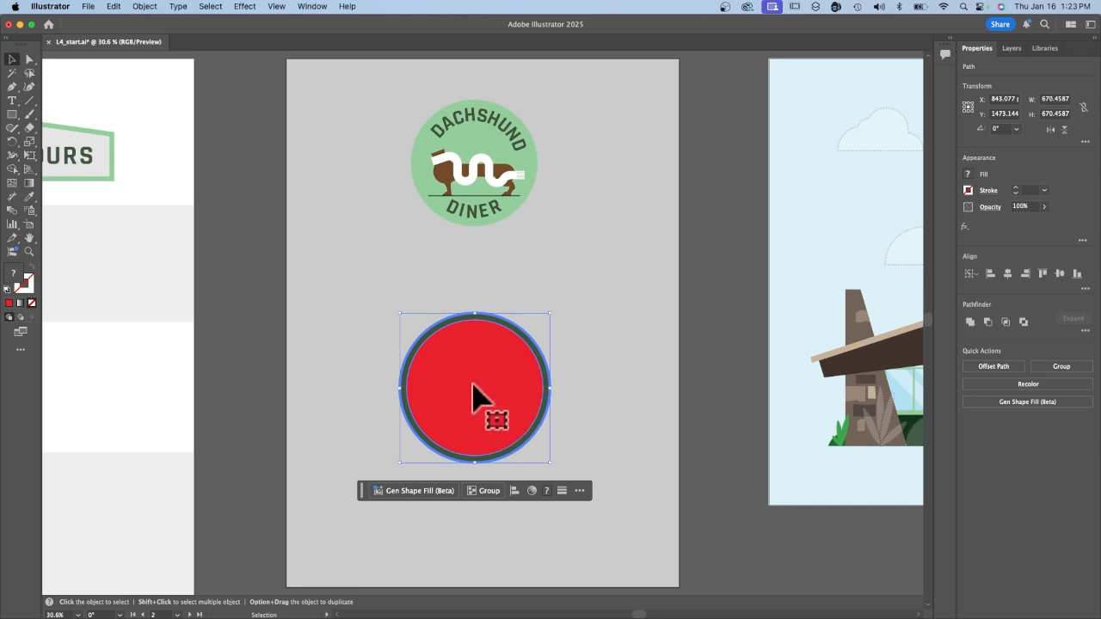
{"action": "left_click", "coordinate": [143, 6]}
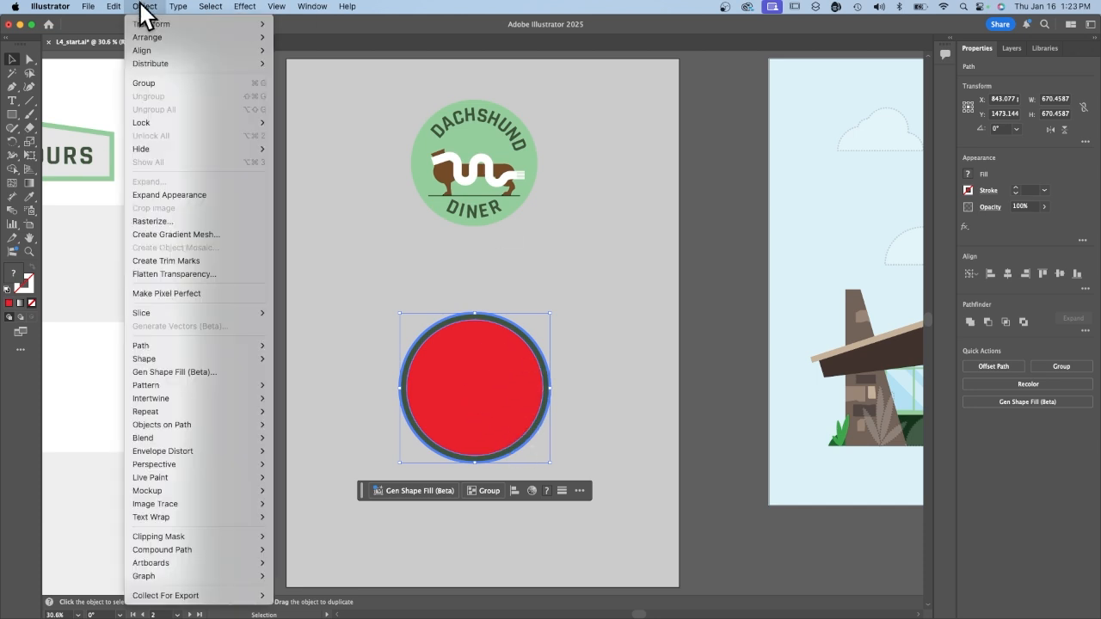
{"action": "mouse_move", "coordinate": [182, 551]}
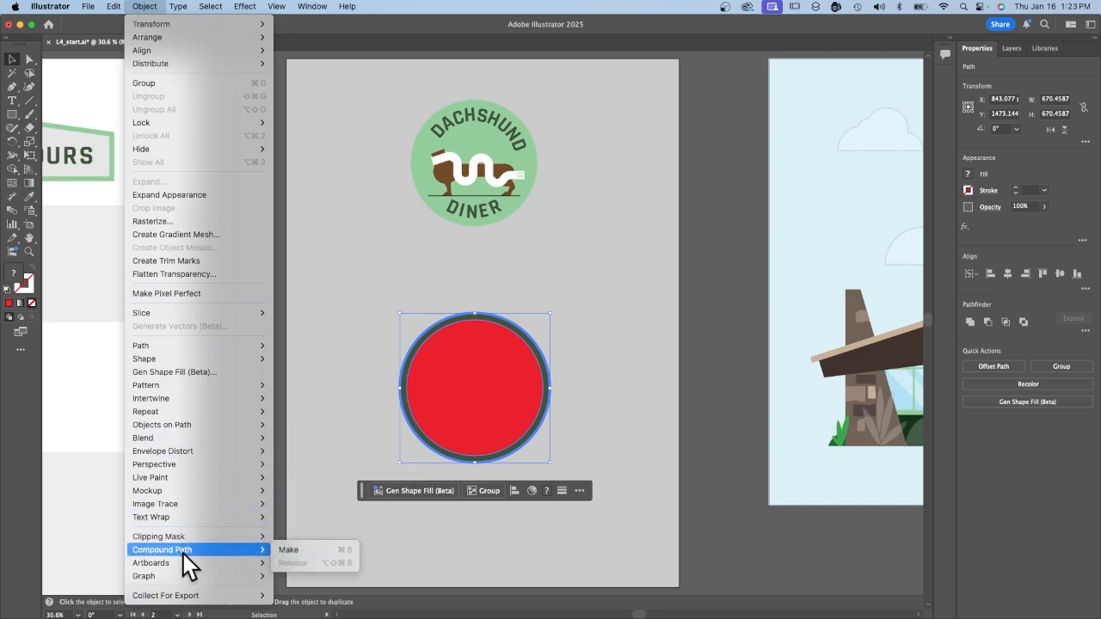
{"action": "left_click", "coordinate": [299, 550]}
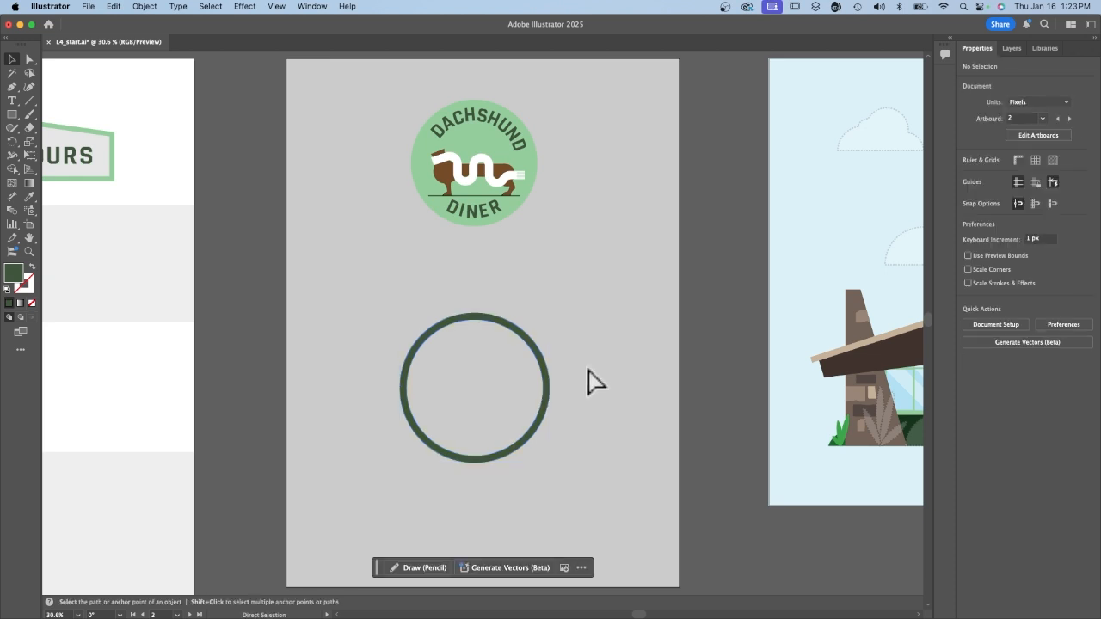
- Undo the compound path and the circles' vertical alignment, and select both circles again
{"action": "key", "text": "super+z"}
{"action": "key", "text": "super+z"}
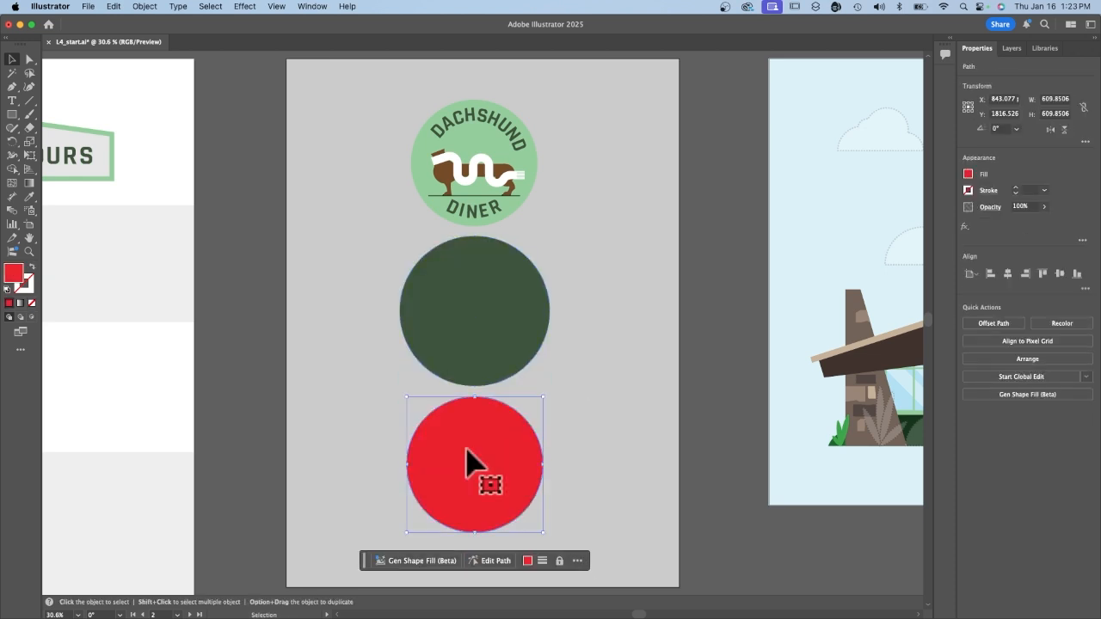
{"action": "left_click", "coordinate": [457, 311], "text": "shift"}
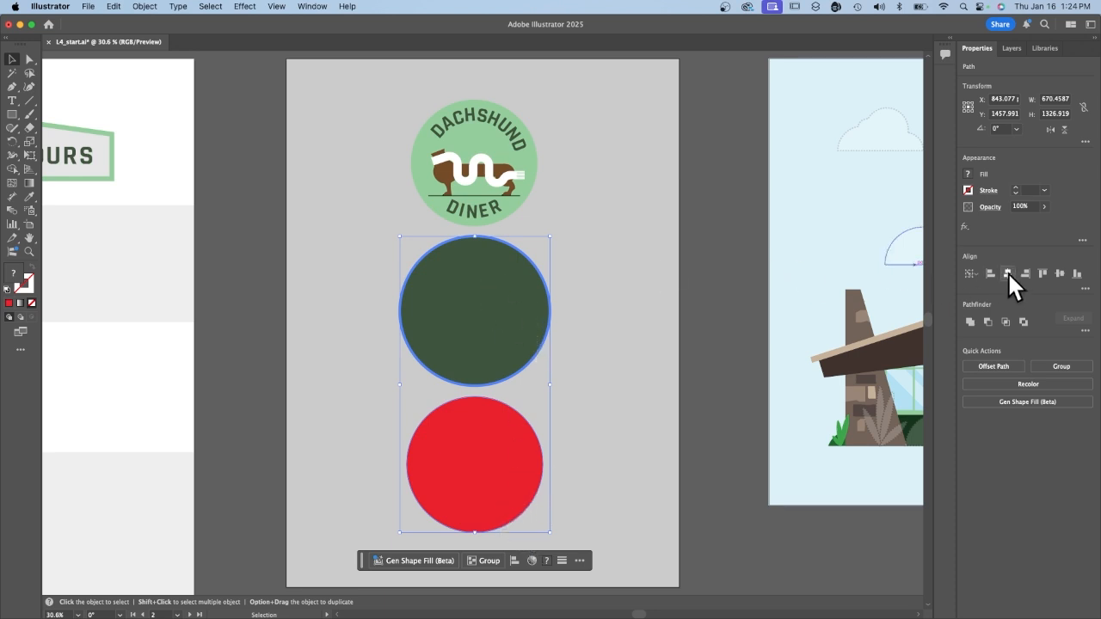
- Align the vertical centers of the red and dark green circles and make them into a compound path ring
{"action": "left_click", "coordinate": [1059, 273]}
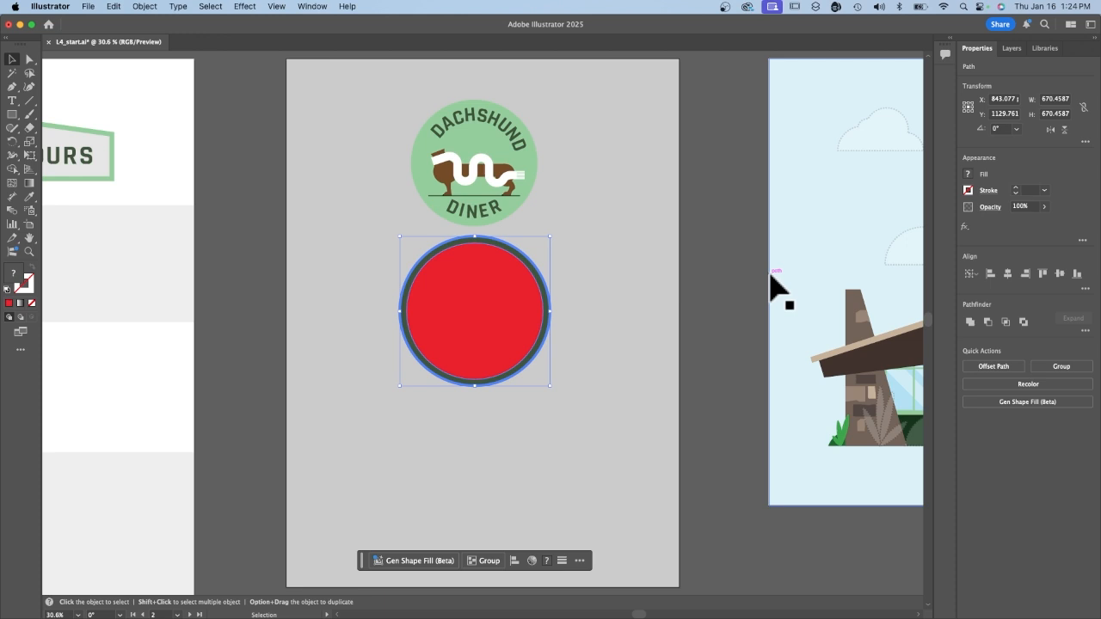
{"action": "left_click", "coordinate": [142, 7]}
{"action": "mouse_move", "coordinate": [189, 552]}
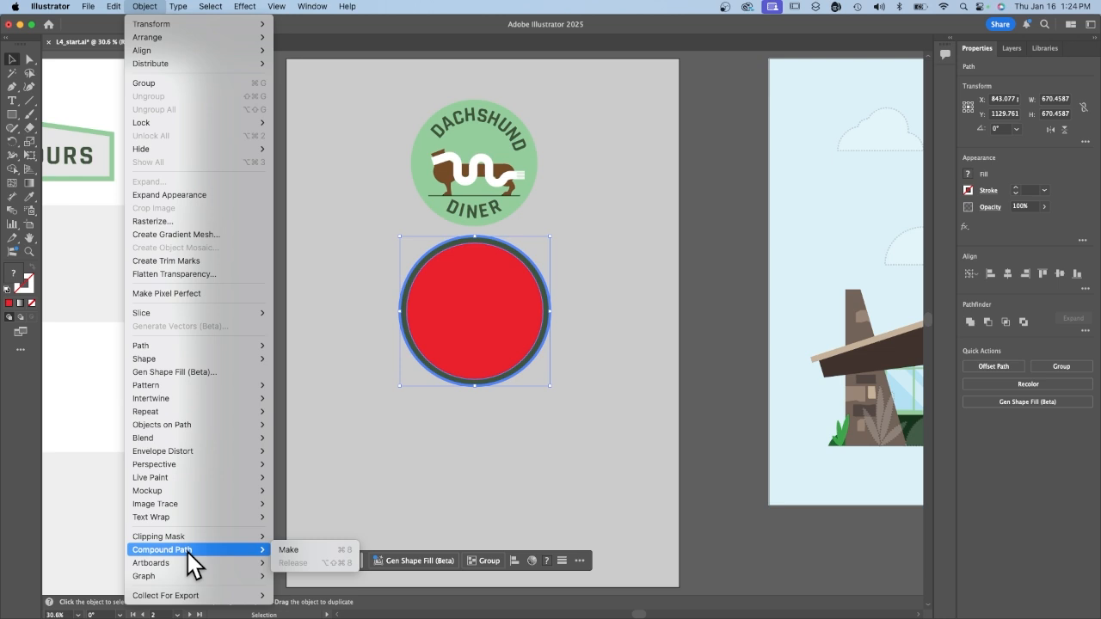
{"action": "left_click", "coordinate": [286, 551]}
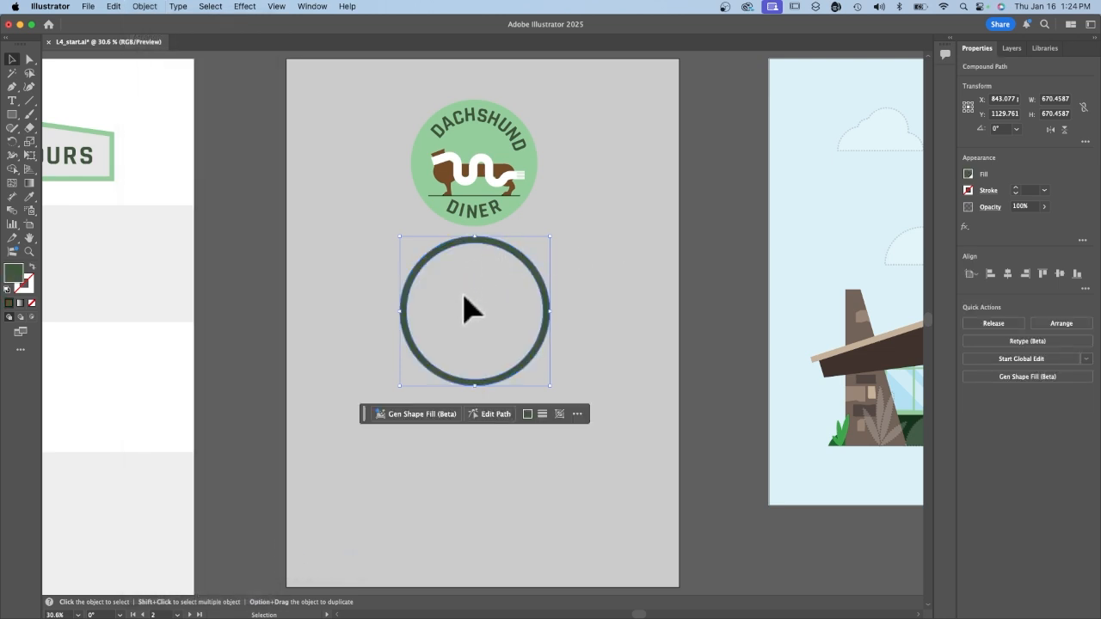
- Move the ring lower on the artboard, away from the Dachshund Diner logo, and deselect it
{"action": "left_click", "coordinate": [473, 331]}
{"action": "left_click_drag", "start_coordinate": [487, 239], "coordinate": [474, 308]}
{"action": "left_click", "coordinate": [477, 324]}
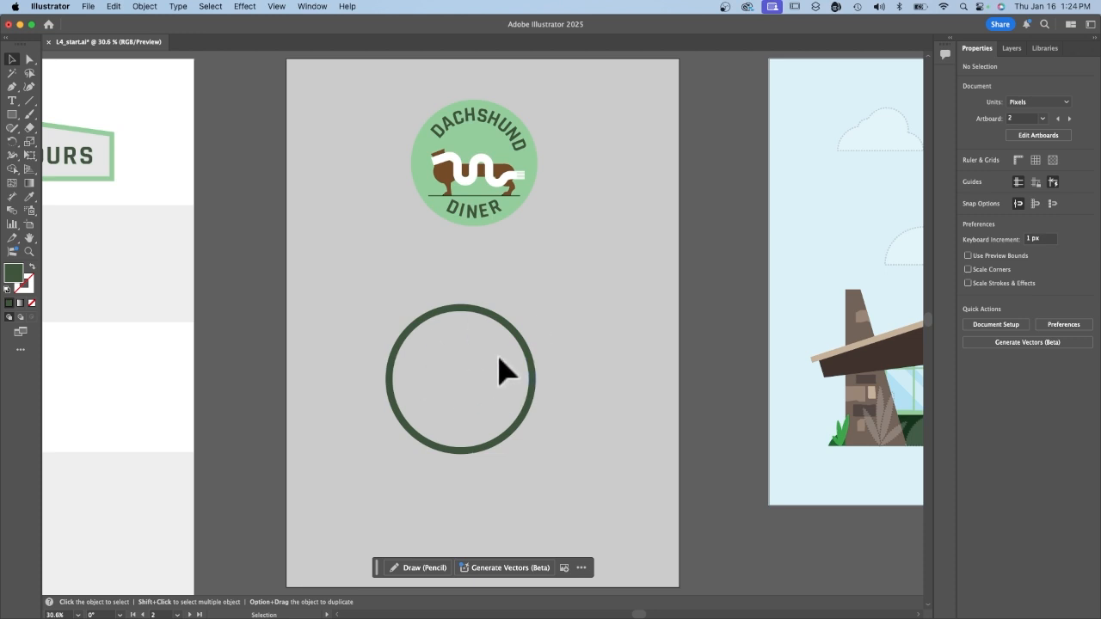
- Center the ring horizontally and vertically on the Dachshund Diner logo, using the logo as the key object, and deselect both
{"action": "left_click", "coordinate": [458, 310]}
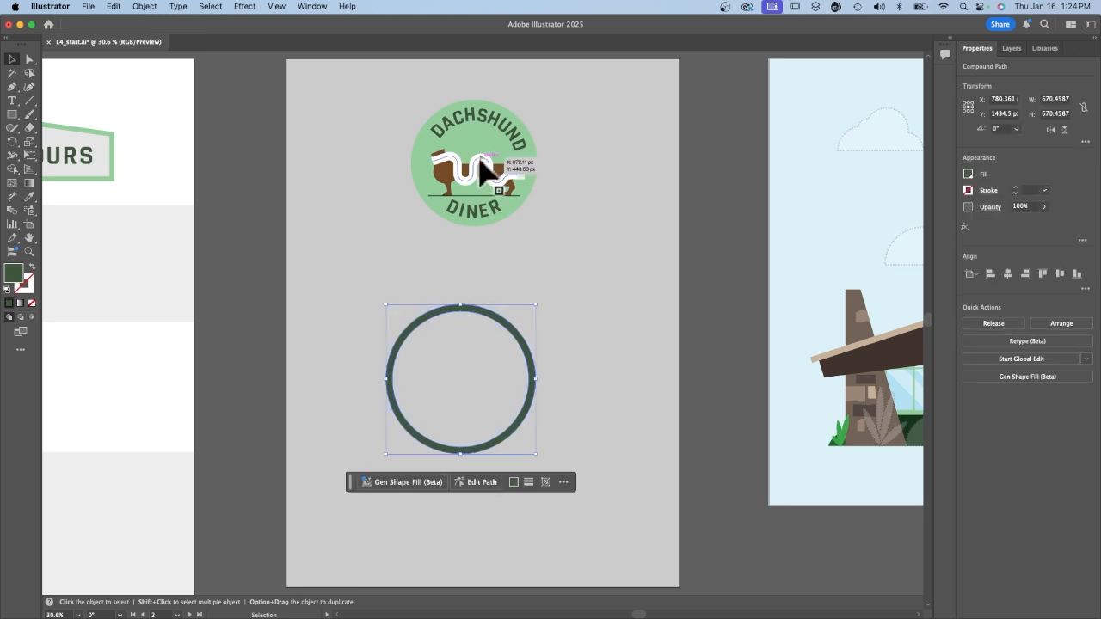
{"action": "left_click", "coordinate": [469, 138], "text": "shift"}
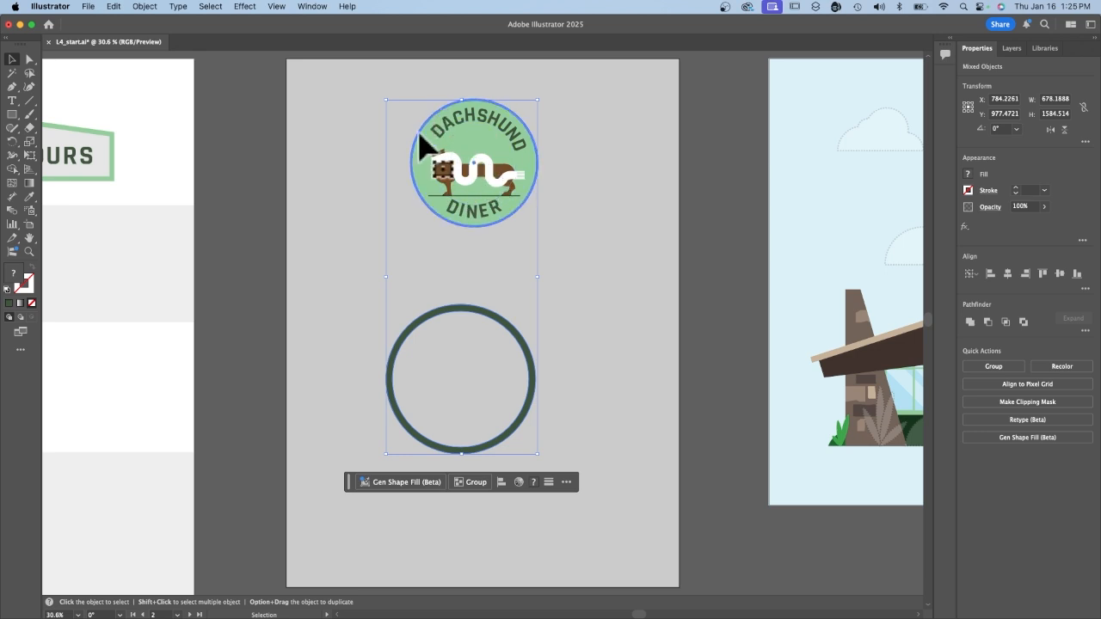
{"action": "left_click", "coordinate": [1007, 273]}
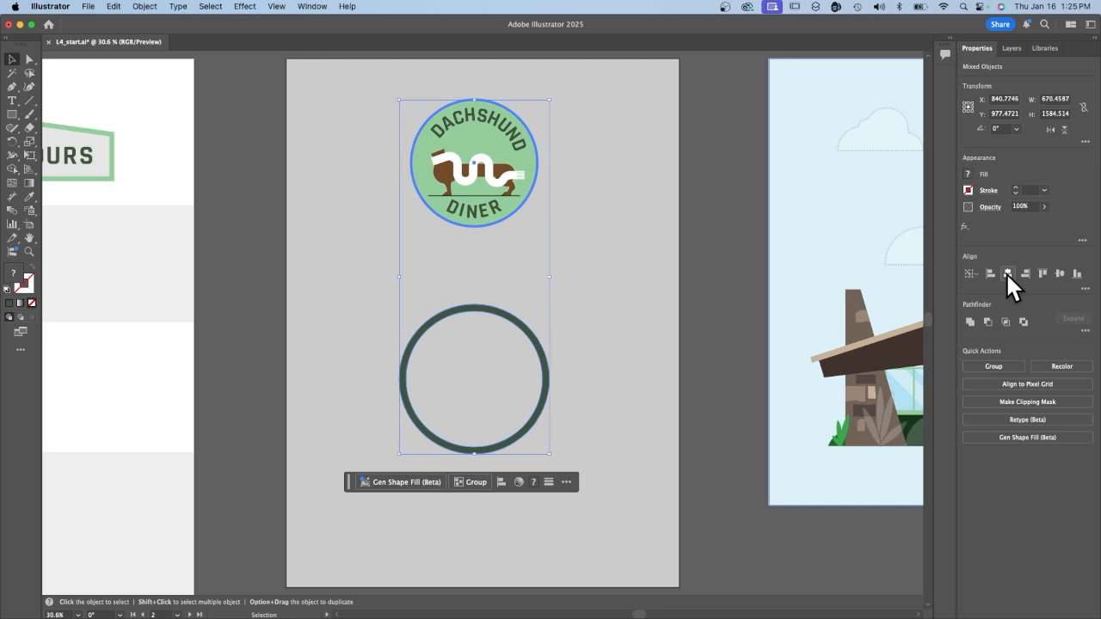
{"action": "left_click", "coordinate": [1057, 271]}
{"action": "left_click", "coordinate": [675, 242]}
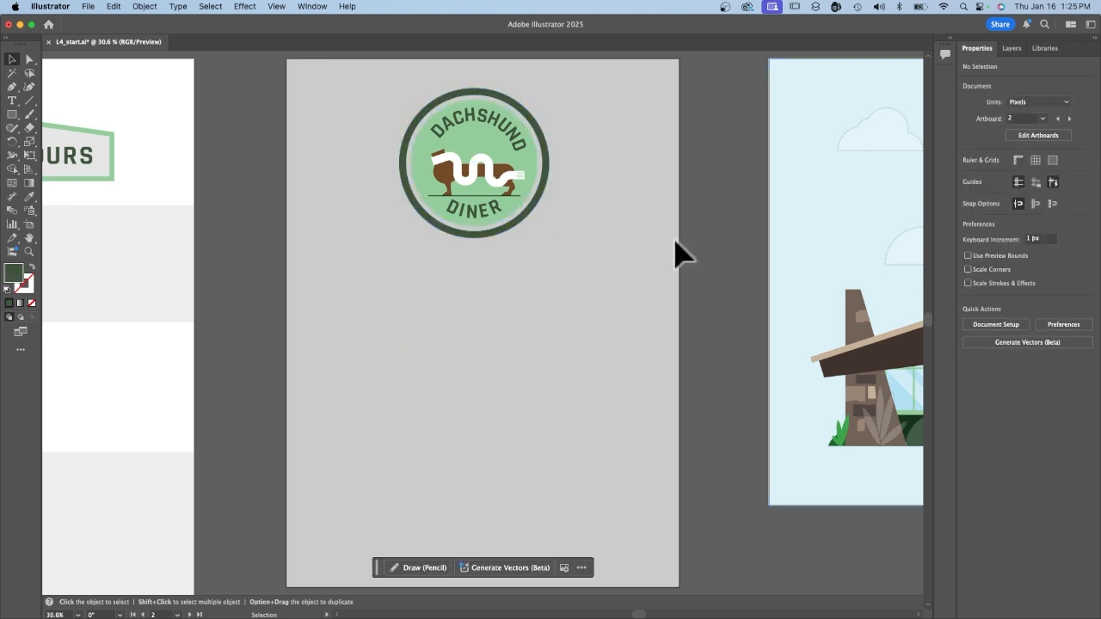
- Save the document as an Adobe Illustrator file in Downloads, named with the surname followed by "-lesson4", replacing the existing file
{"action": "scroll", "coordinate": [675, 254], "scroll_direction": "left", "scroll_amount": 2}
{"action": "left_click", "coordinate": [88, 6]}
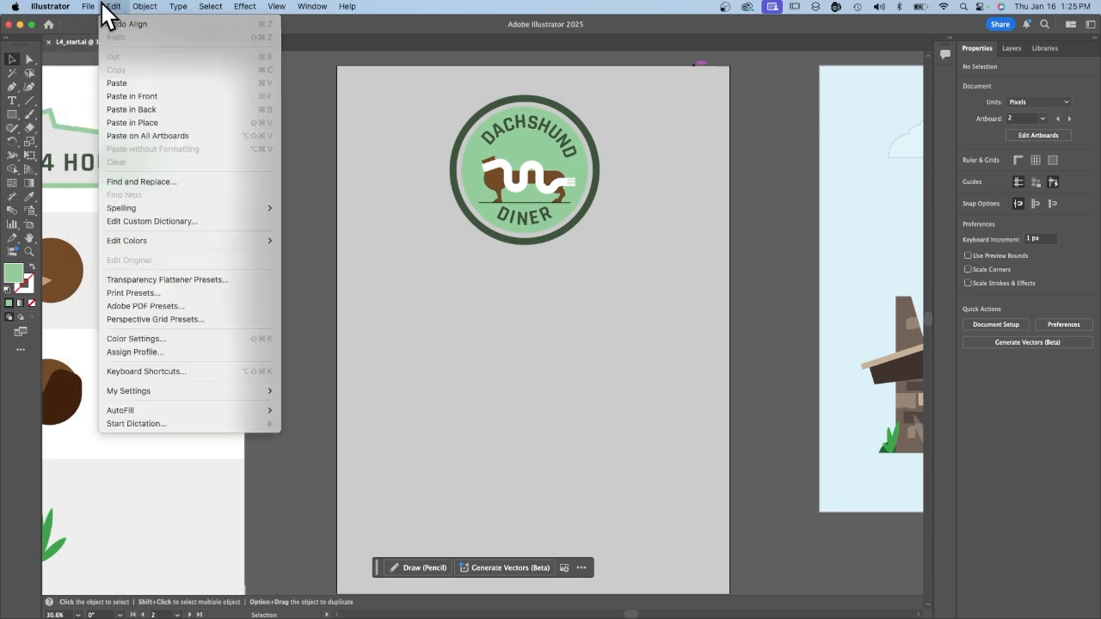
{"action": "left_click", "coordinate": [114, 135]}
{"action": "left_click", "coordinate": [607, 429]}
{"action": "key", "text": "Left"}
{"action": "type", "text": "parker-lesson_"}
{"action": "key", "text": "Delete"}
{"action": "key", "text": "Delete"}
{"action": "key", "text": "Delete"}
{"action": "key", "text": "Delete"}
{"action": "key", "text": "Delete"}
{"action": "key", "text": "Delete"}
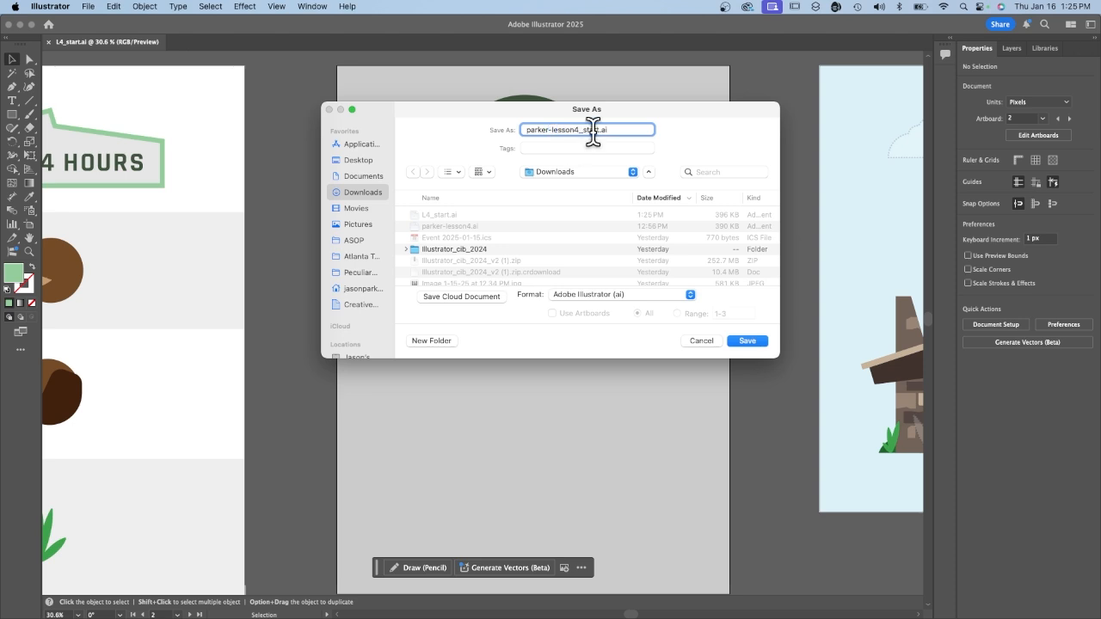
{"action": "left_click", "coordinate": [747, 340]}
{"action": "left_click", "coordinate": [582, 287]}
{"action": "left_click", "coordinate": [676, 483]}
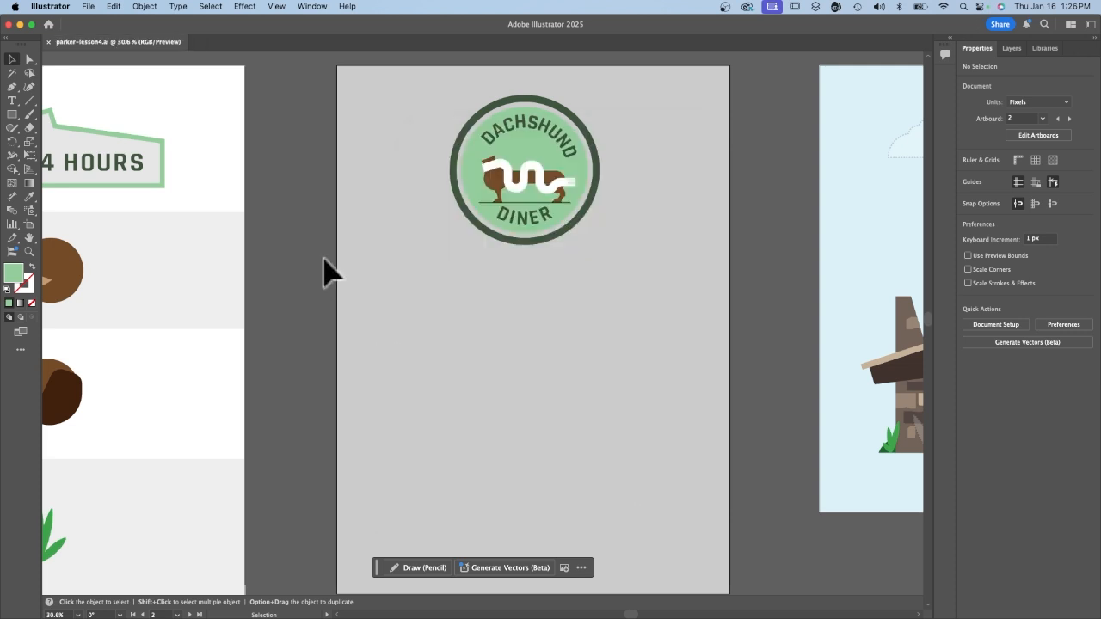
- Examine the green leaves of the unfinished plant in the Plant row, checking each one's path type, fill and stroke
{"action": "scroll", "coordinate": [268, 322], "scroll_direction": "down", "scroll_amount": 5}
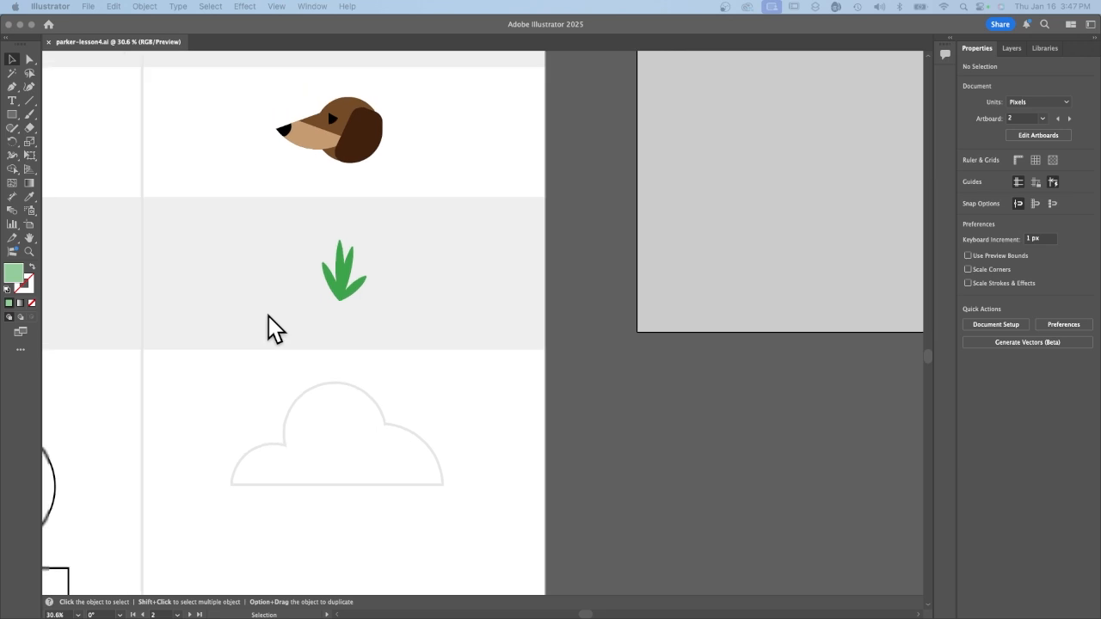
{"action": "scroll", "coordinate": [268, 327], "scroll_direction": "left", "scroll_amount": 10}
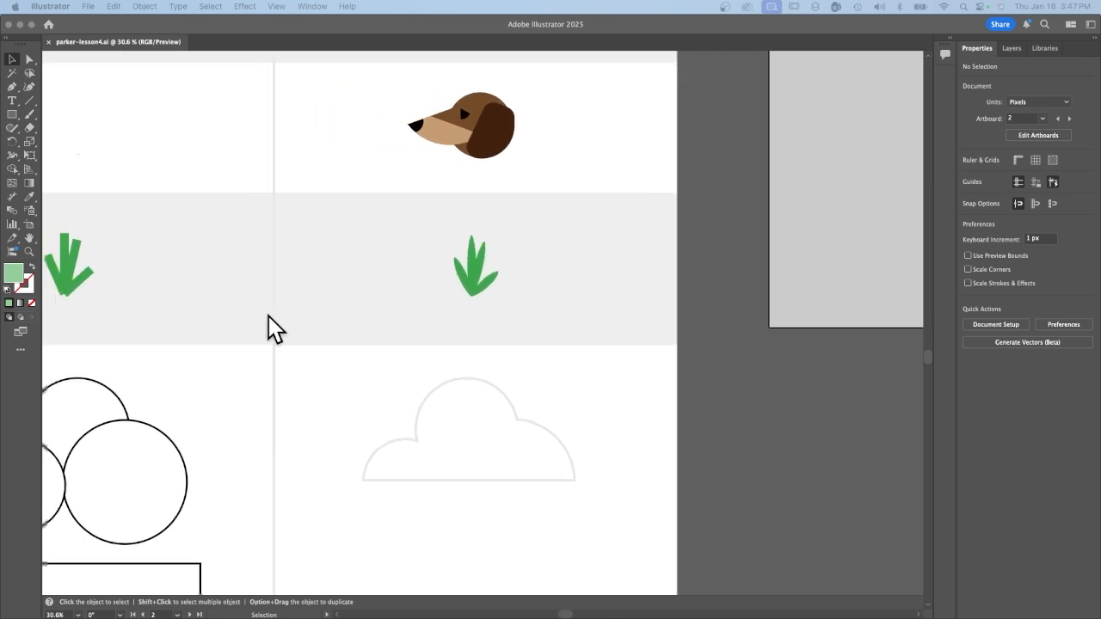
{"action": "scroll", "coordinate": [268, 322], "scroll_direction": "left", "scroll_amount": 2}
{"action": "scroll", "coordinate": [268, 322], "scroll_direction": "up", "scroll_amount": 2}
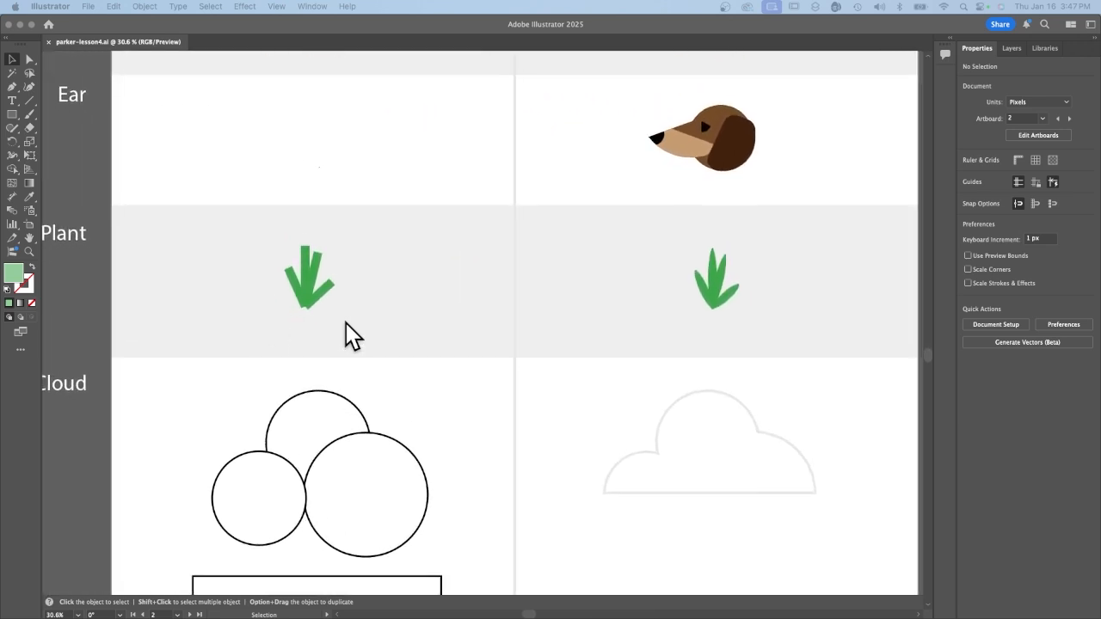
{"action": "scroll", "coordinate": [339, 312], "scroll_direction": "left", "scroll_amount": 2}
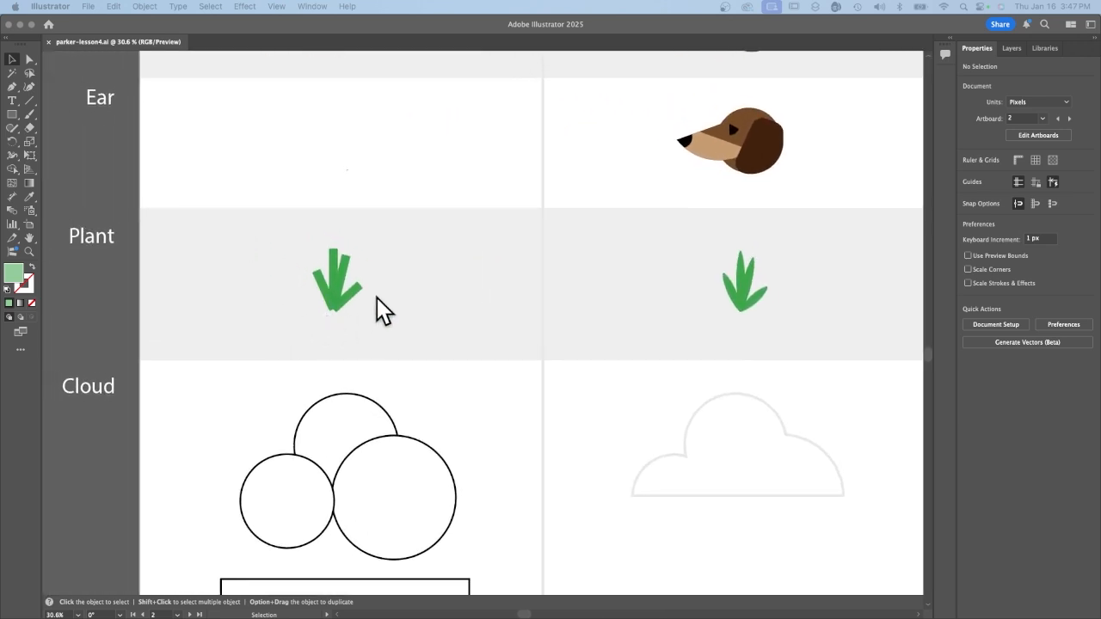
{"action": "left_click", "coordinate": [13, 62]}
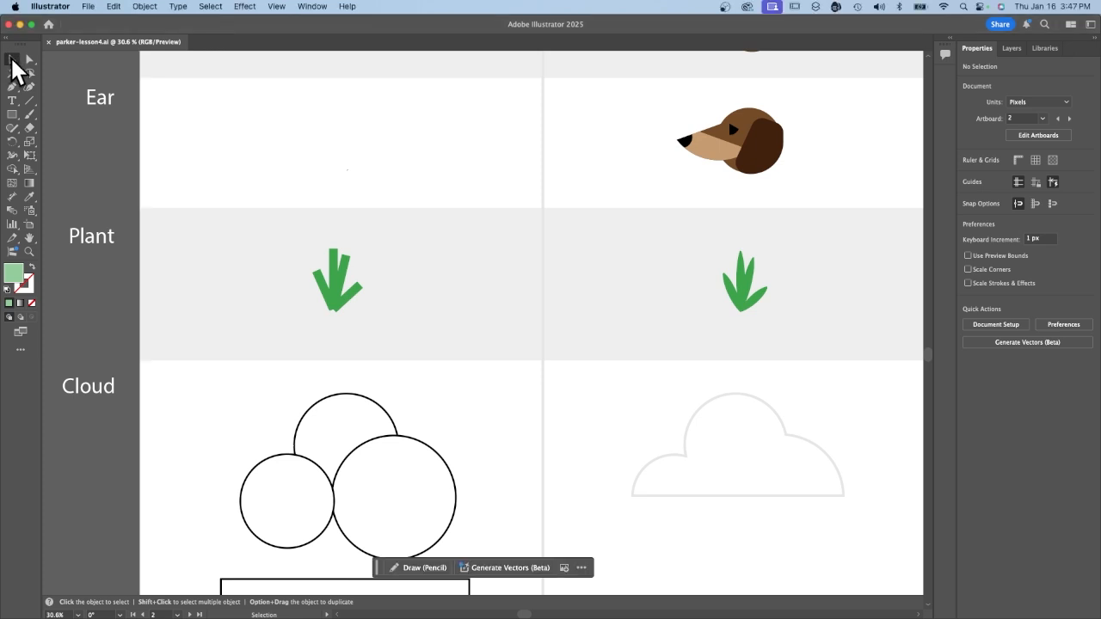
{"action": "left_click", "coordinate": [335, 292]}
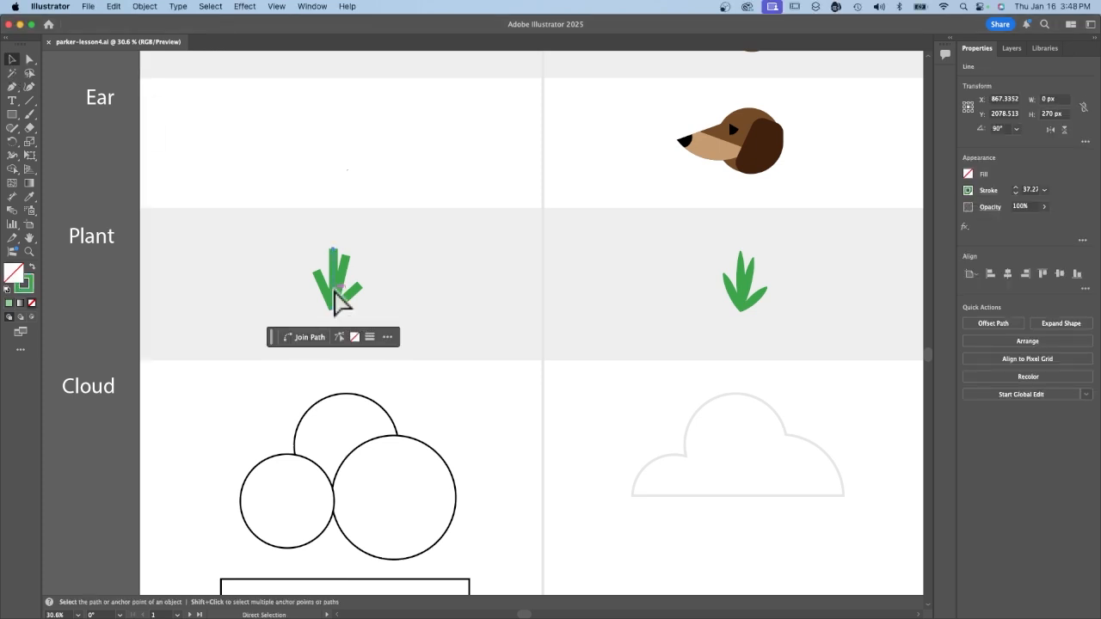
{"action": "key", "text": "super+equal"}
{"action": "key", "text": "super+equal"}
{"action": "key", "text": "super+equal"}
{"action": "key", "text": "super+equal"}
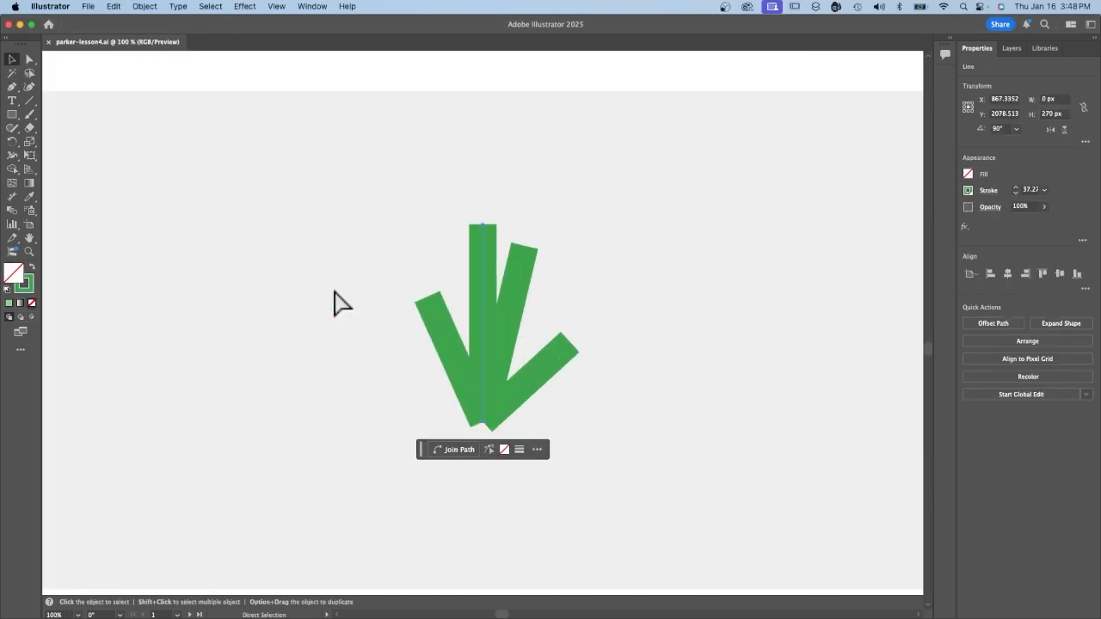
{"action": "scroll", "coordinate": [335, 293], "scroll_direction": "down", "scroll_amount": 2}
{"action": "scroll", "coordinate": [335, 292], "scroll_direction": "right", "scroll_amount": 2}
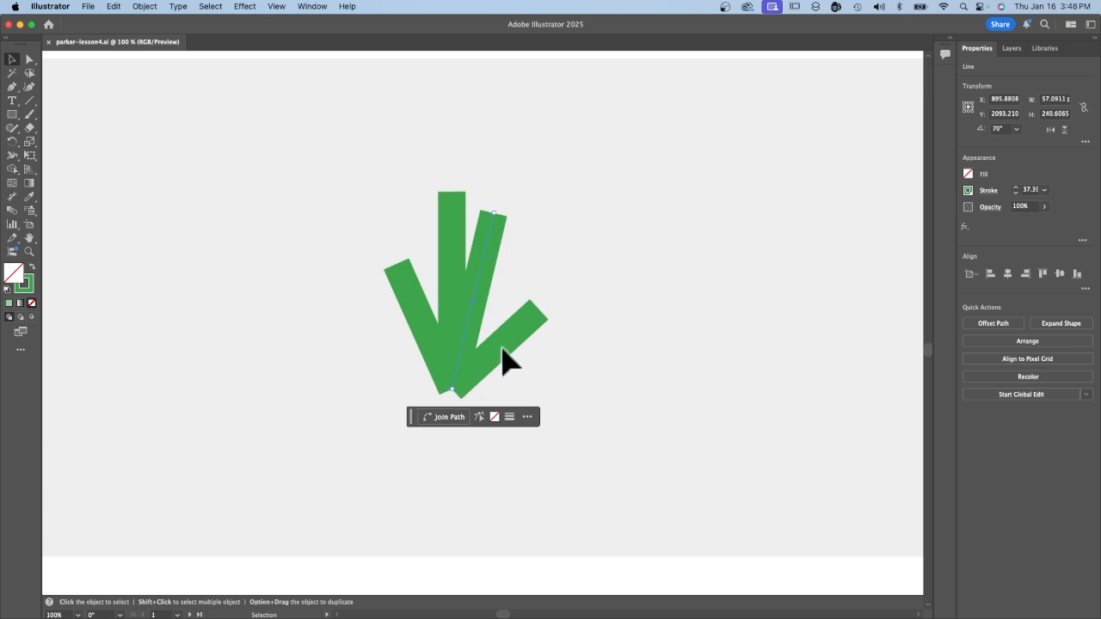
{"action": "key", "text": "super+shift+a"}
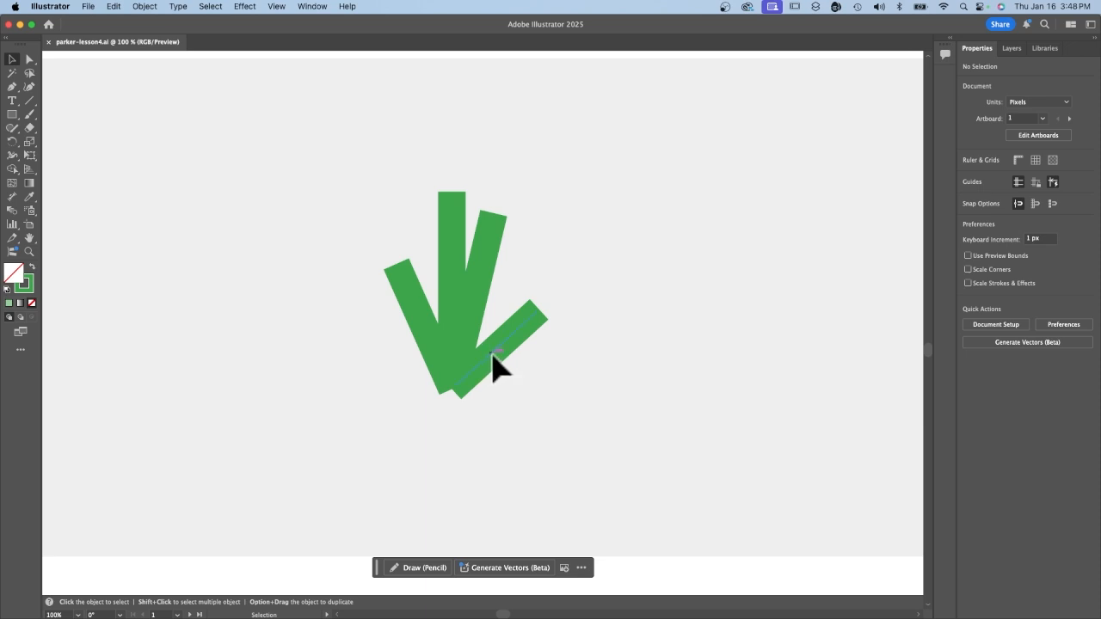
{"action": "left_click", "coordinate": [494, 355]}
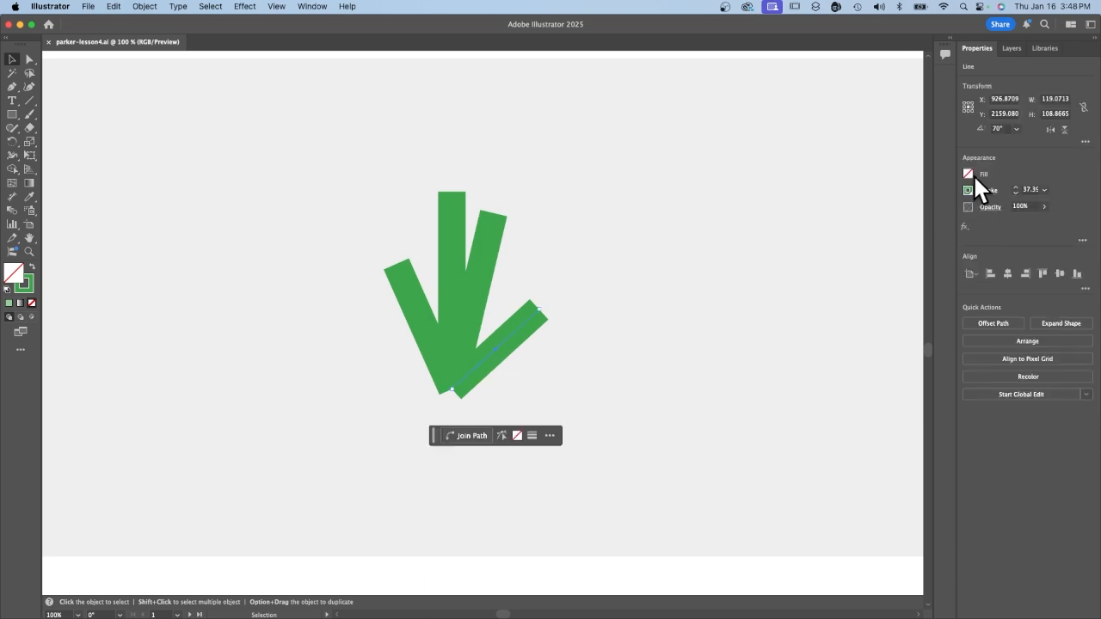
- Convert the plant's leftmost leaf from a stroked line to a filled shape with Outline Stroke
{"action": "left_click", "coordinate": [416, 315]}
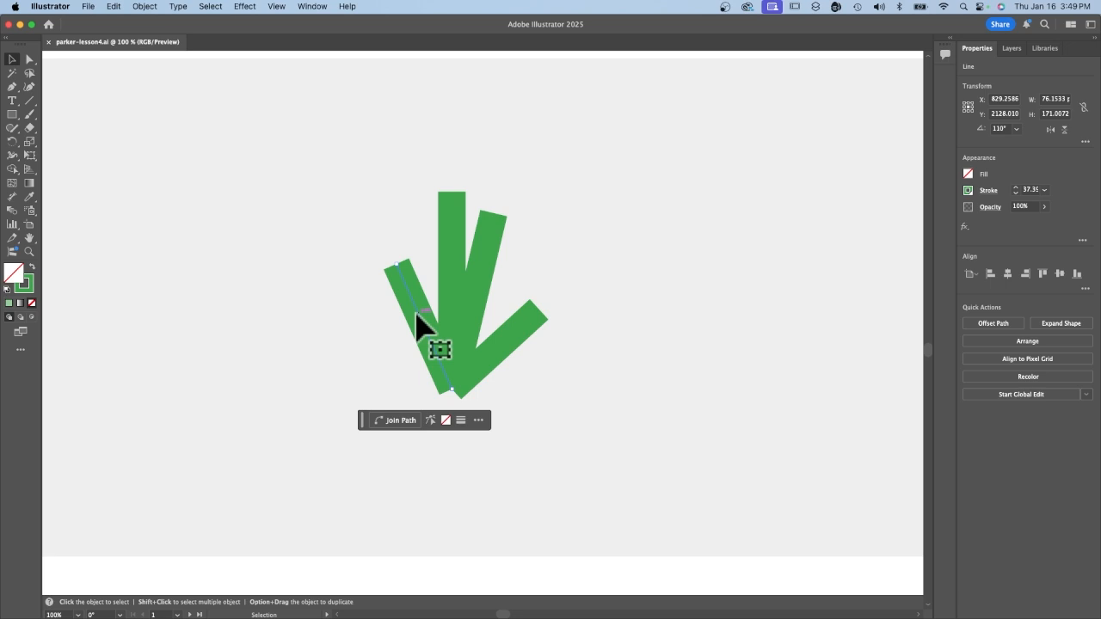
{"action": "left_click", "coordinate": [153, 6]}
{"action": "mouse_move", "coordinate": [180, 349]}
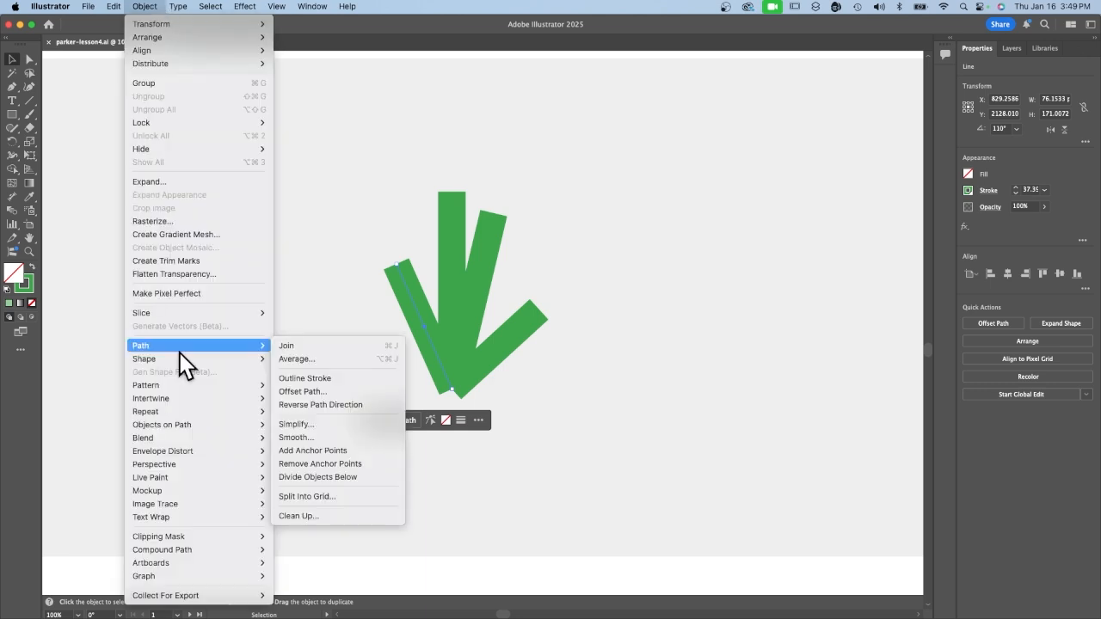
{"action": "left_click", "coordinate": [352, 383]}
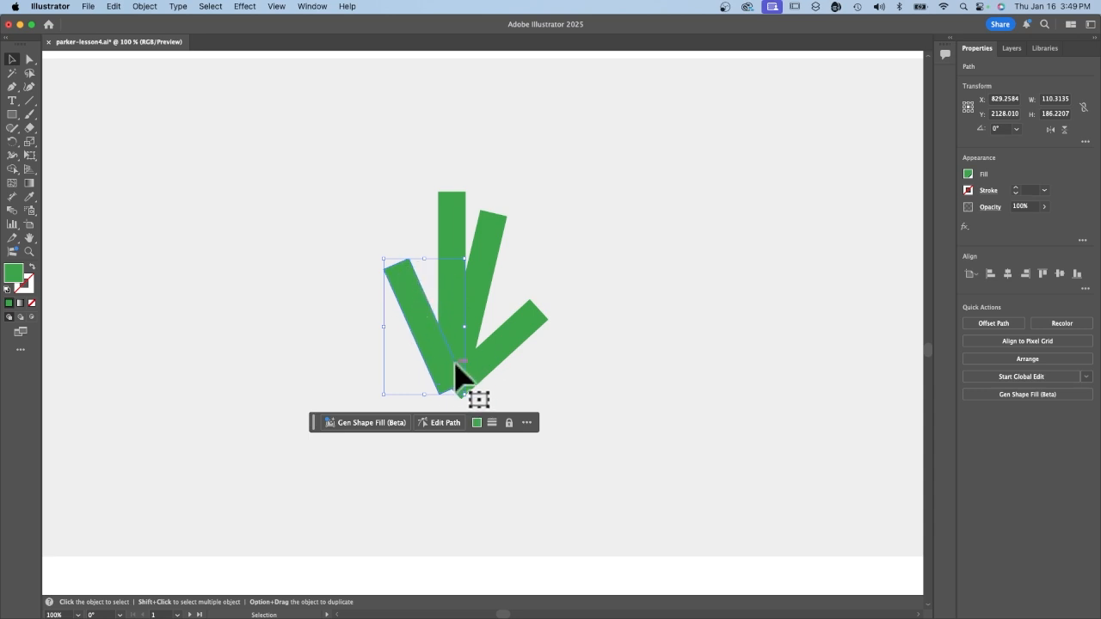
- Outline the strokes of the plant's remaining leaves, check the resulting shapes, and deselect them
{"action": "left_click", "coordinate": [457, 289]}
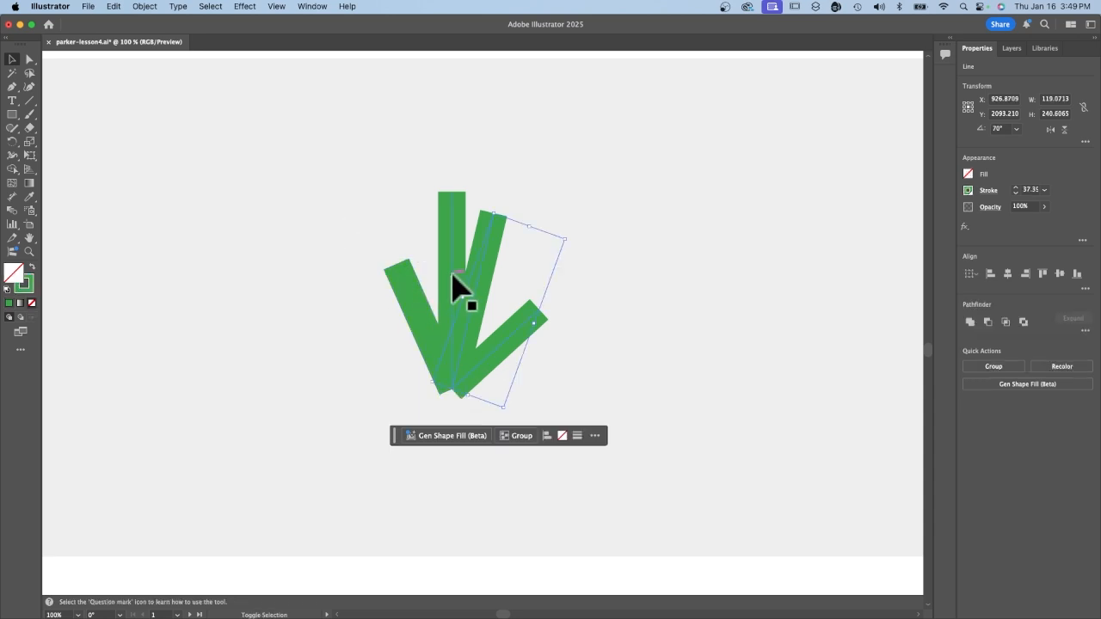
{"action": "left_click", "coordinate": [449, 275], "text": "shift"}
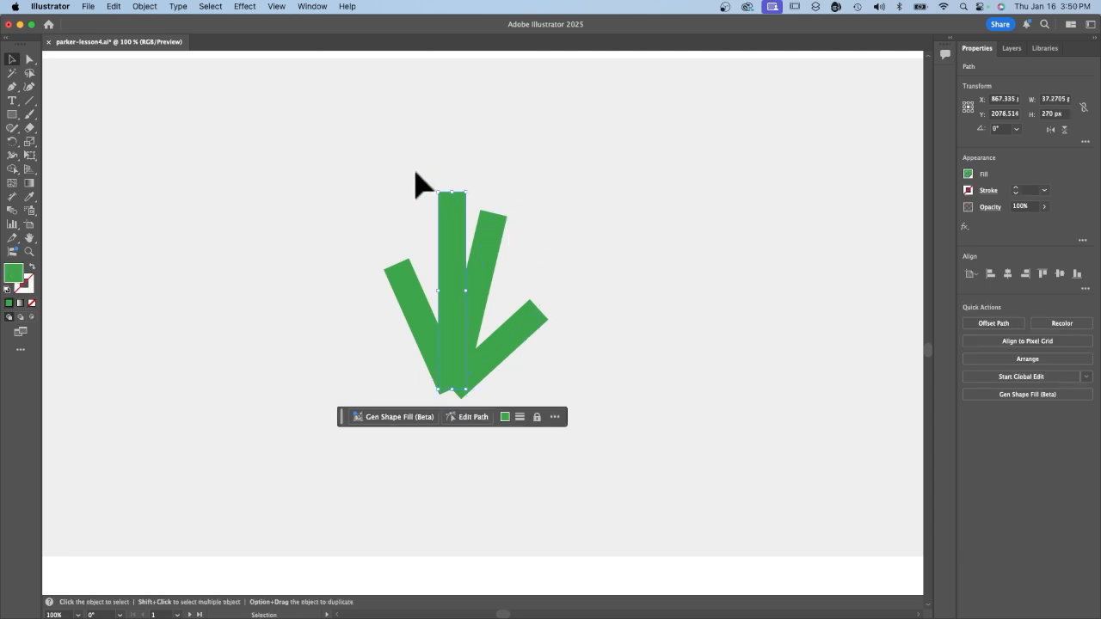
{"action": "left_click_drag", "start_coordinate": [409, 171], "coordinate": [607, 351]}
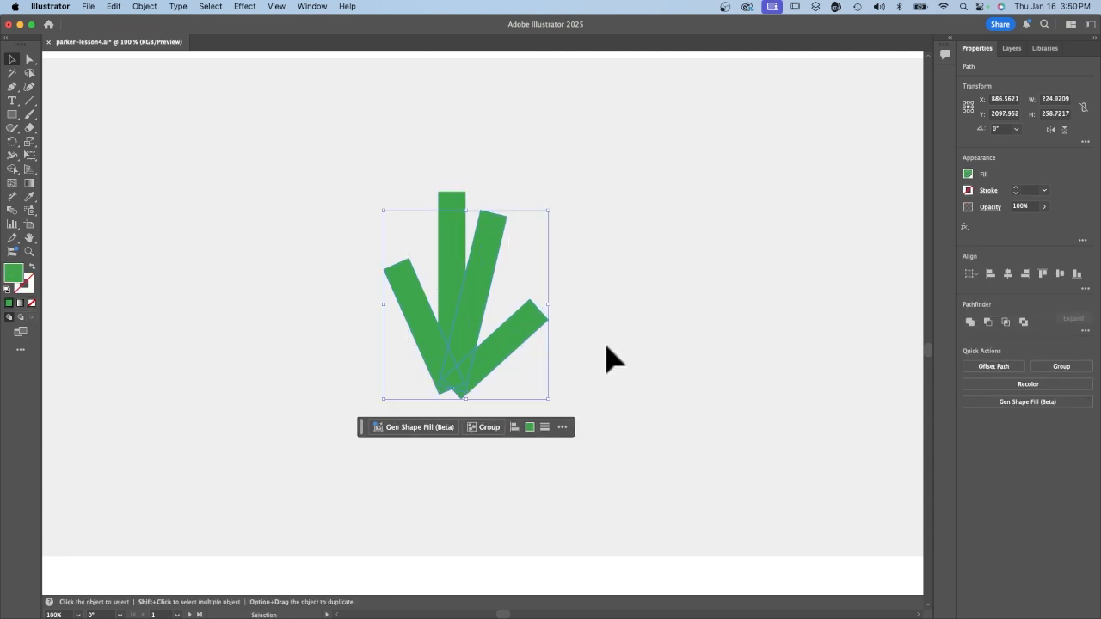
{"action": "left_click", "coordinate": [144, 8]}
{"action": "mouse_move", "coordinate": [187, 348]}
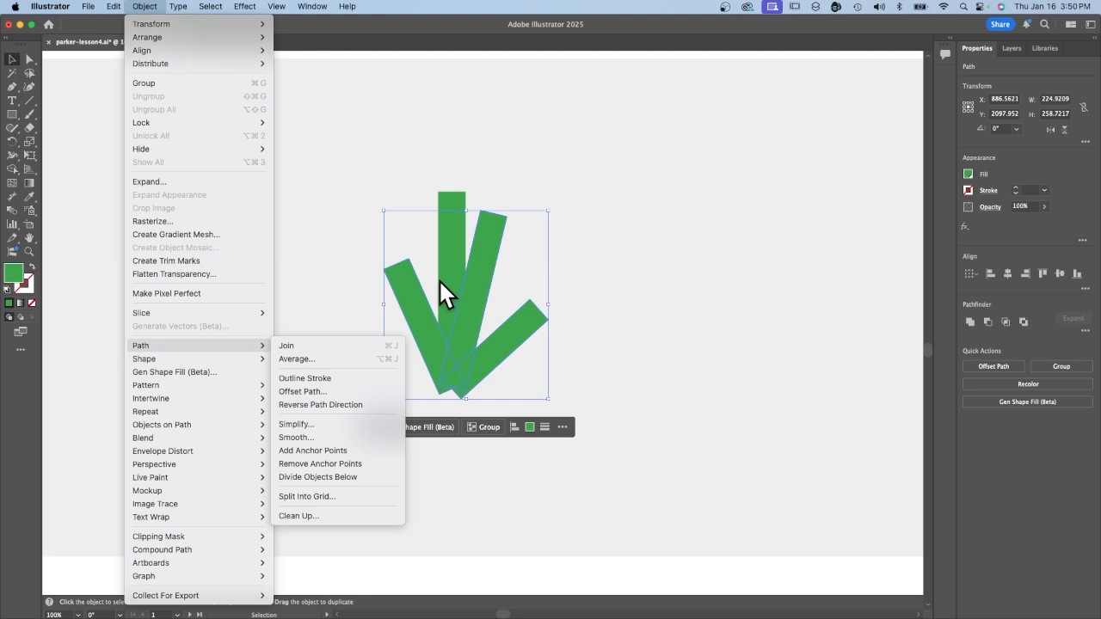
{"action": "left_click", "coordinate": [585, 325]}
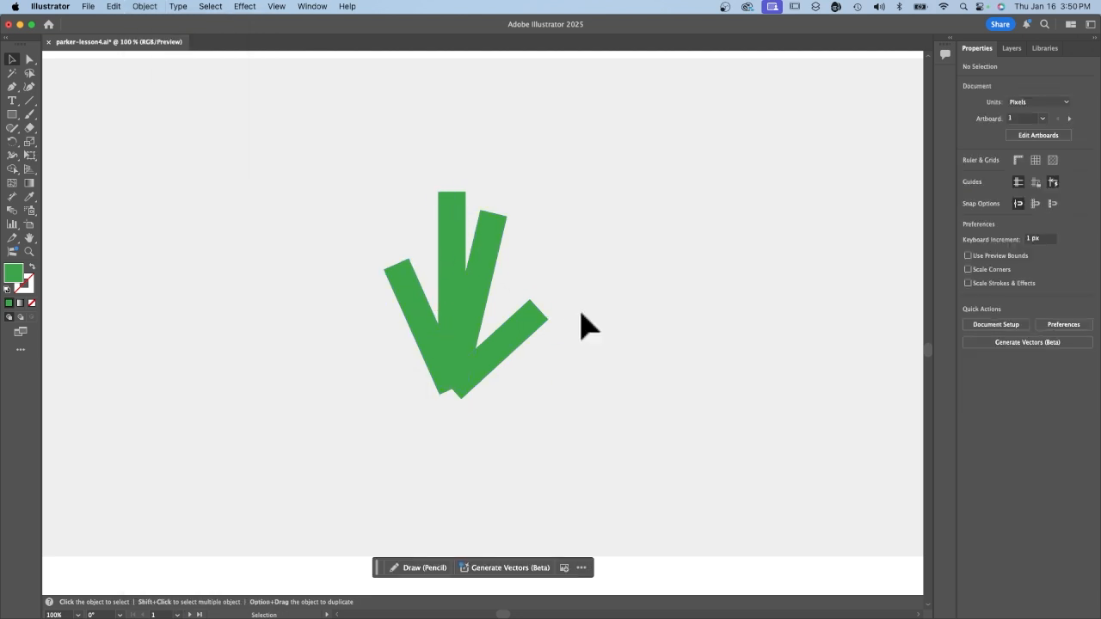
- Undo the stroke outlining on the plant's leaves and select individual leaves to check that they are stroked lines
{"action": "key", "text": "super+a"}
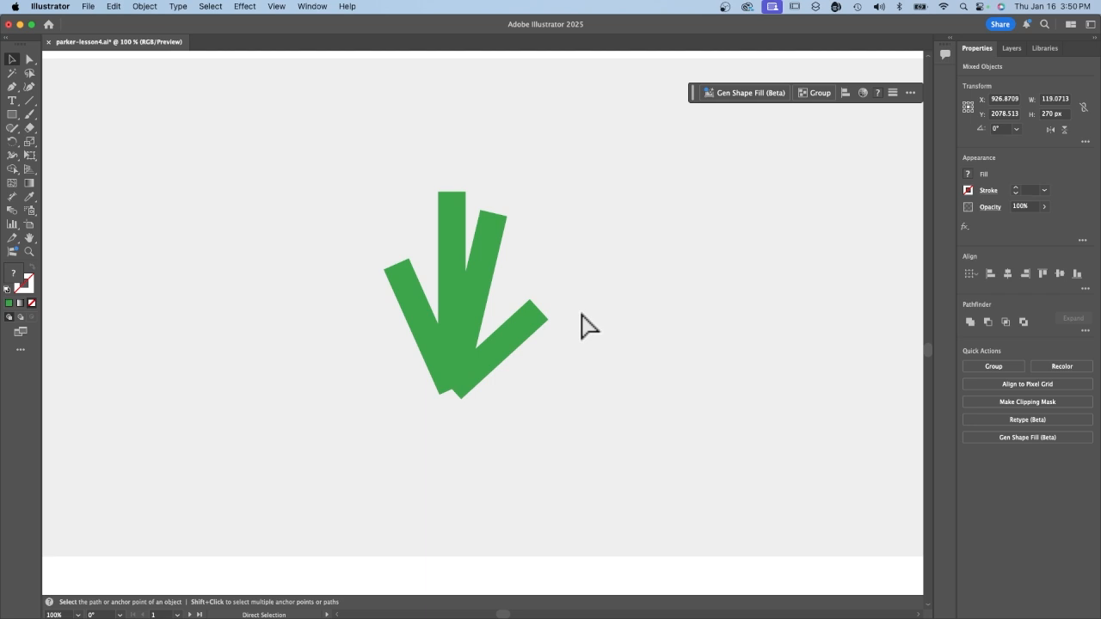
{"action": "left_click", "coordinate": [563, 277]}
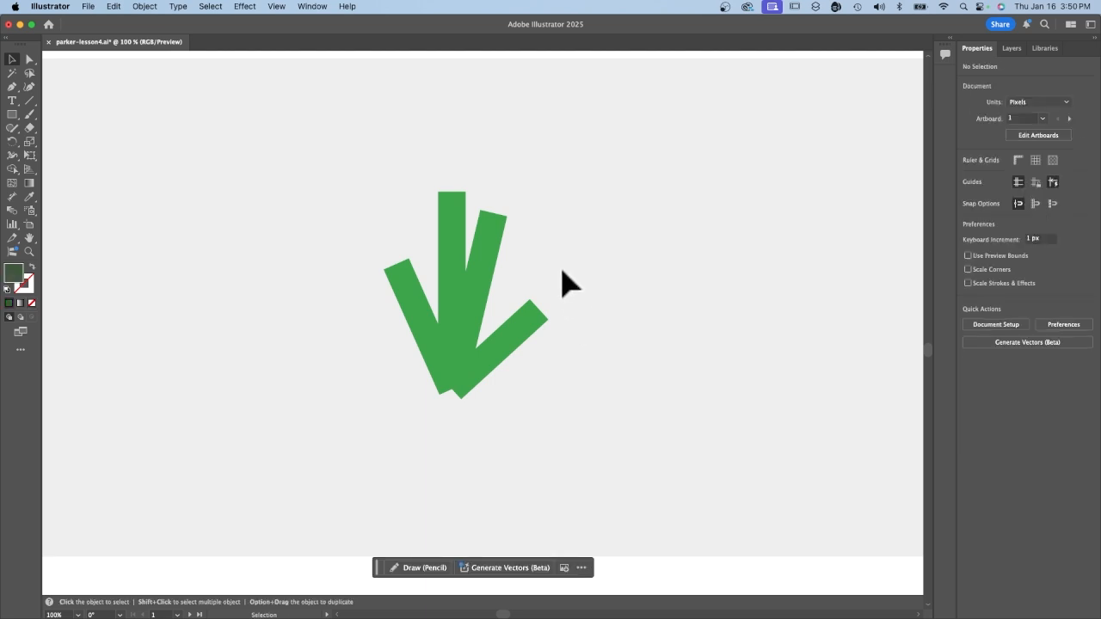
{"action": "left_click", "coordinate": [451, 283]}
{"action": "left_click", "coordinate": [479, 292]}
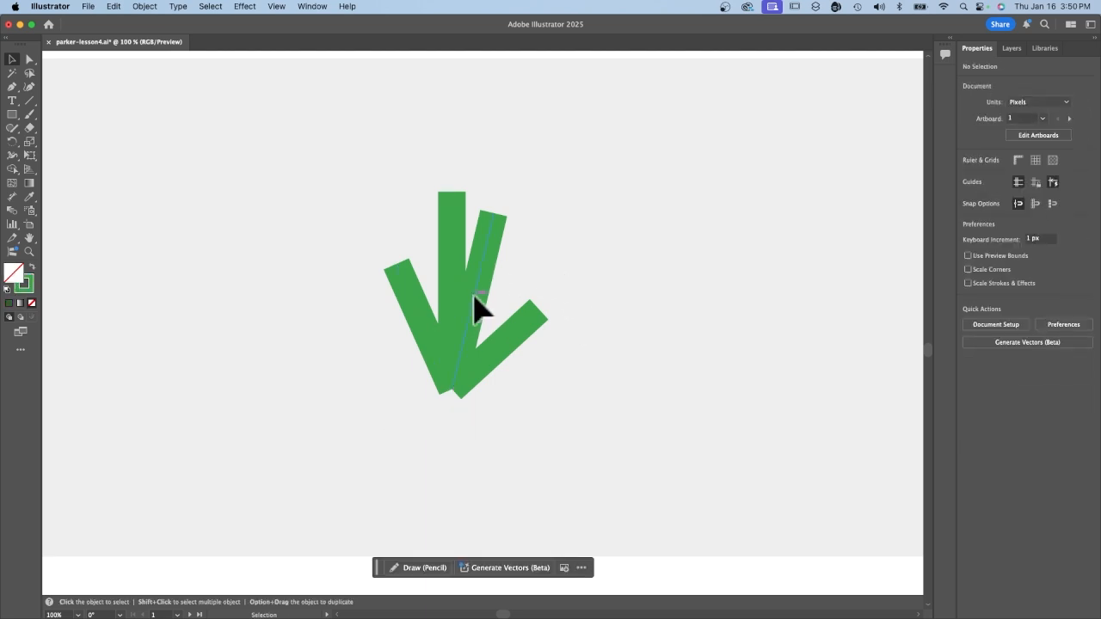
{"action": "left_click", "coordinate": [473, 297]}
{"action": "left_click", "coordinate": [503, 352]}
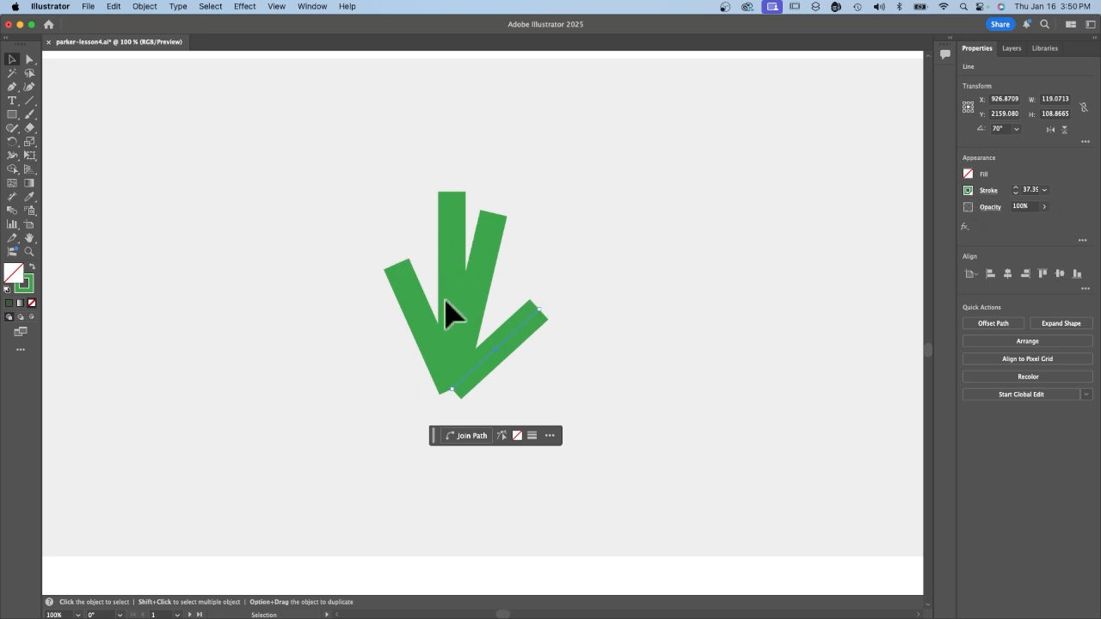
- Convert all four stroked plant leaves to filled shapes with Outline Stroke, deselect them, and check each resulting shape
{"action": "mouse_move", "coordinate": [366, 170]}
{"action": "left_mouse_down"}
{"action": "mouse_move", "coordinate": [468, 269]}
{"action": "mouse_move", "coordinate": [620, 356]}
{"action": "mouse_move", "coordinate": [579, 351]}
{"action": "left_mouse_up"}
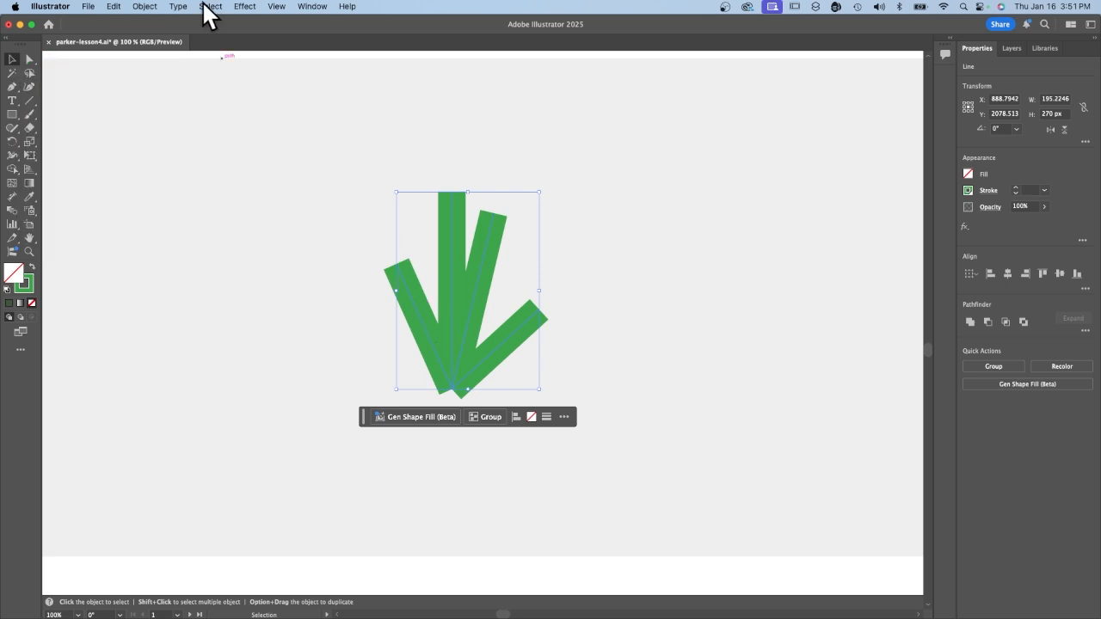
{"action": "left_click", "coordinate": [143, 6]}
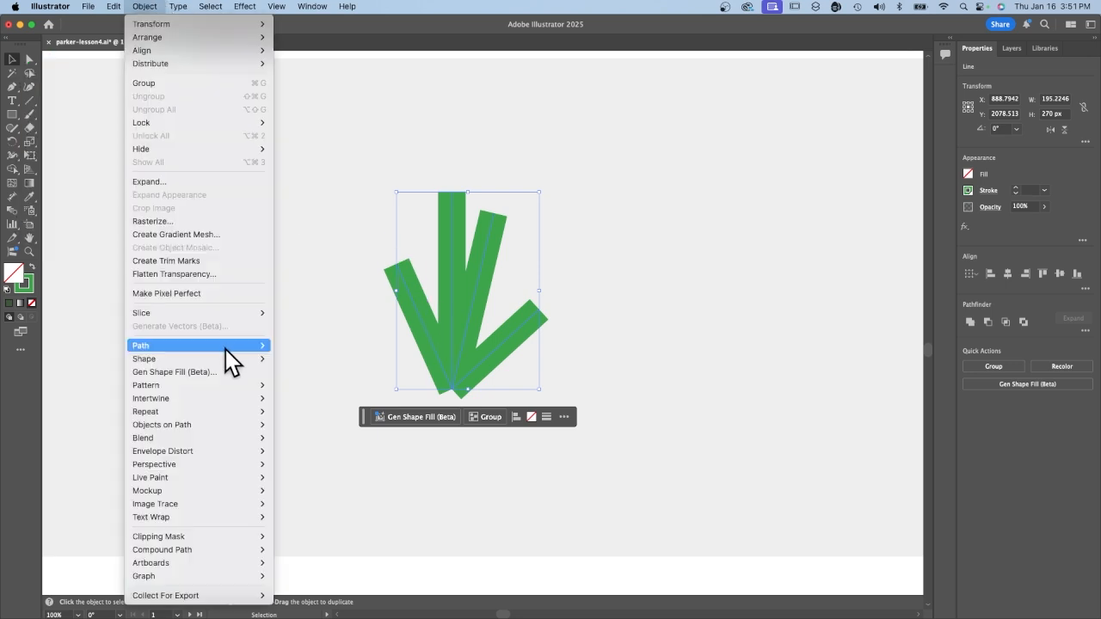
{"action": "mouse_move", "coordinate": [228, 345]}
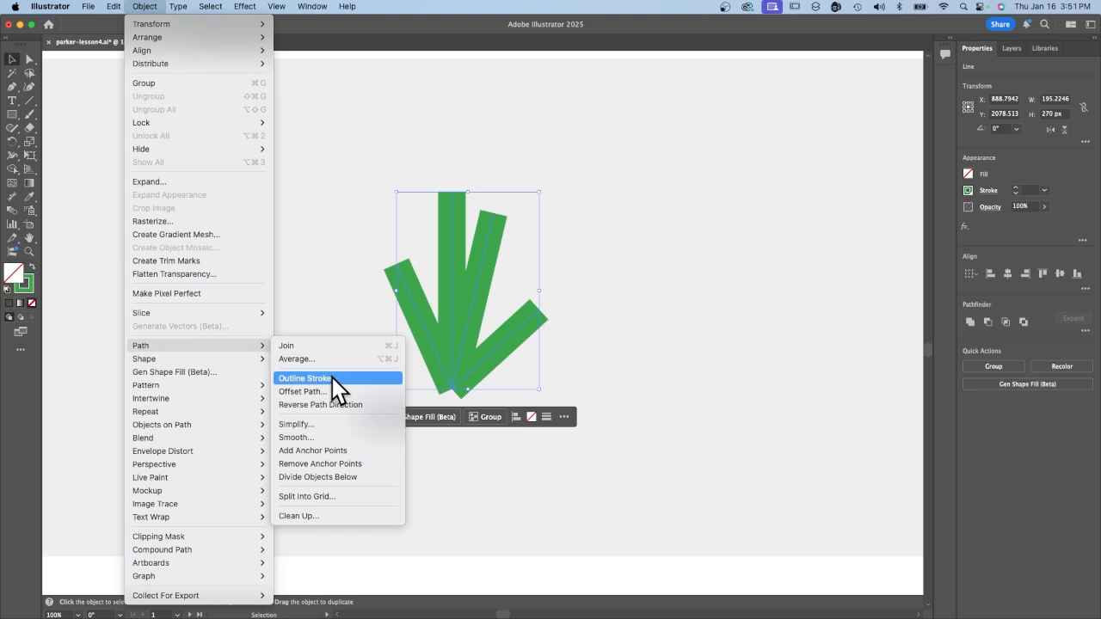
{"action": "left_click", "coordinate": [306, 379]}
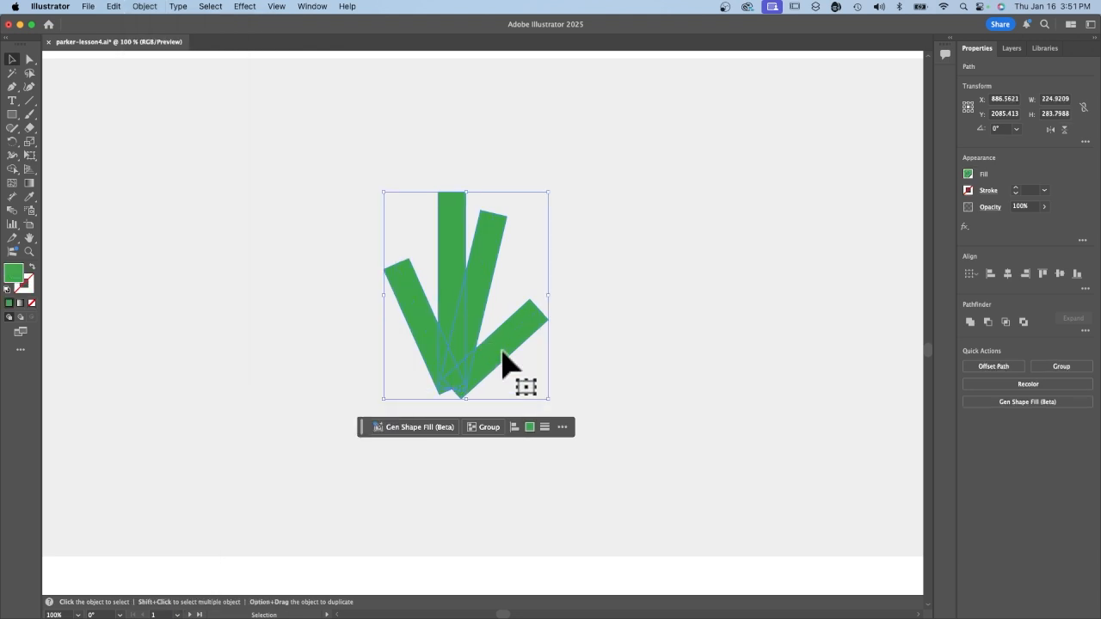
{"action": "left_click", "coordinate": [666, 308]}
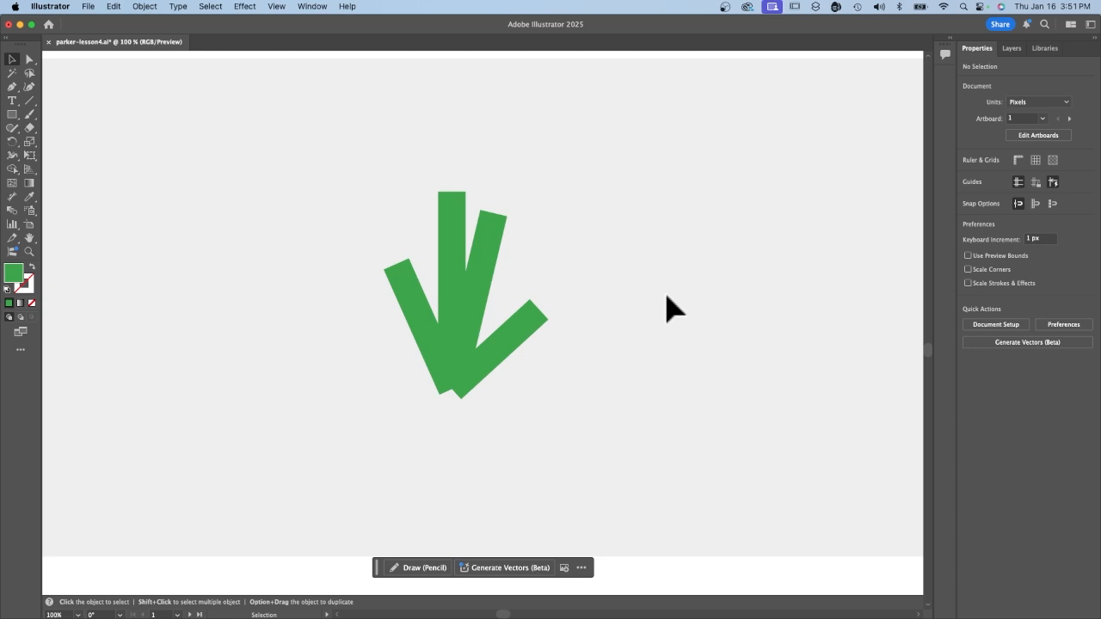
{"action": "left_click", "coordinate": [516, 335]}
{"action": "left_click", "coordinate": [485, 265]}
{"action": "left_click", "coordinate": [451, 245]}
{"action": "left_click", "coordinate": [422, 325]}
- Carve the left edge of the plant's tallest leaf into a curve with a much smaller Eraser brush, undoing the first stroke, and deselect it
{"action": "left_click", "coordinate": [455, 233]}
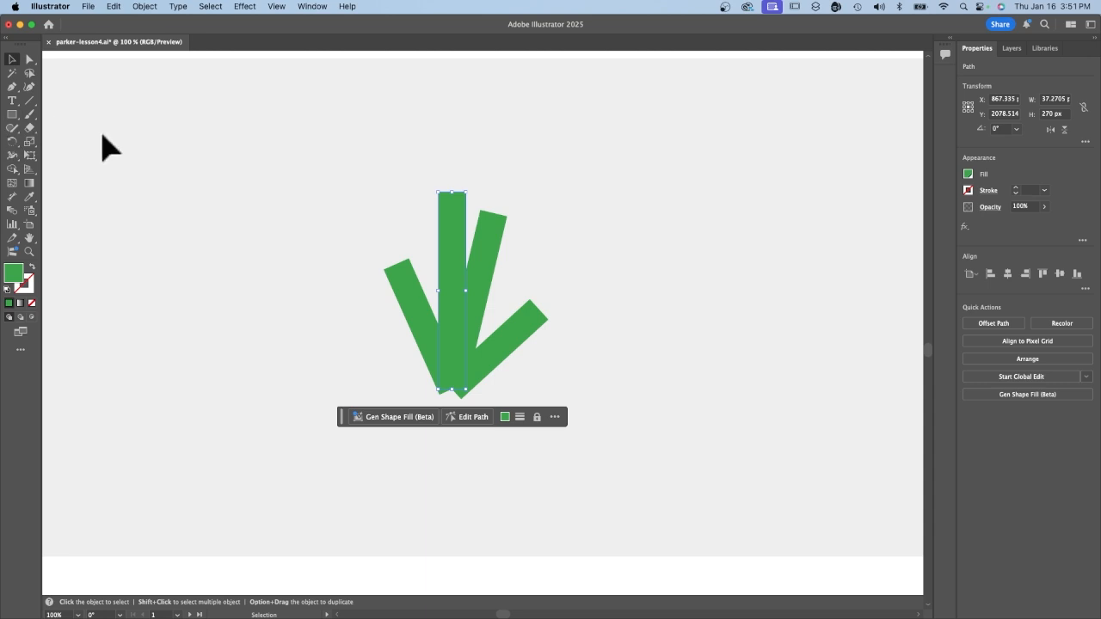
{"action": "left_click", "coordinate": [30, 128]}
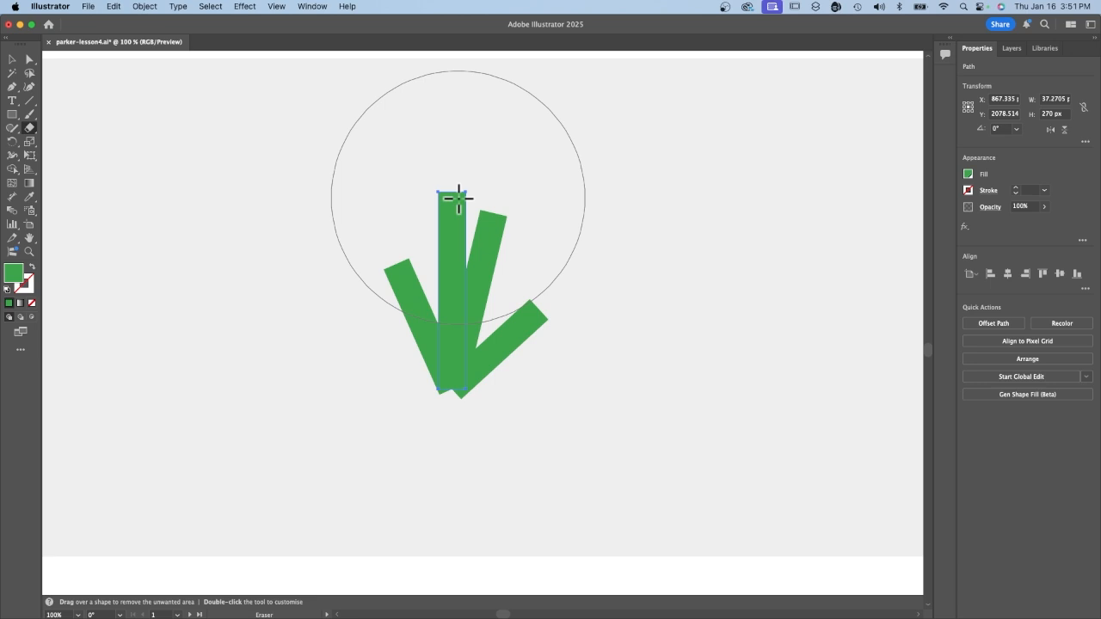
{"action": "key", "text": "bracketleft"}
{"action": "key", "text": "bracketleft"}
{"action": "key", "text": "bracketleft"}
{"action": "key", "text": "bracketleft"}
{"action": "key", "text": "bracketleft"}
{"action": "key", "text": "bracketleft"}
{"action": "key", "text": "bracketleft"}
{"action": "key", "text": "bracketleft"}
{"action": "key", "text": "bracketleft"}
{"action": "key", "text": "bracketleft"}
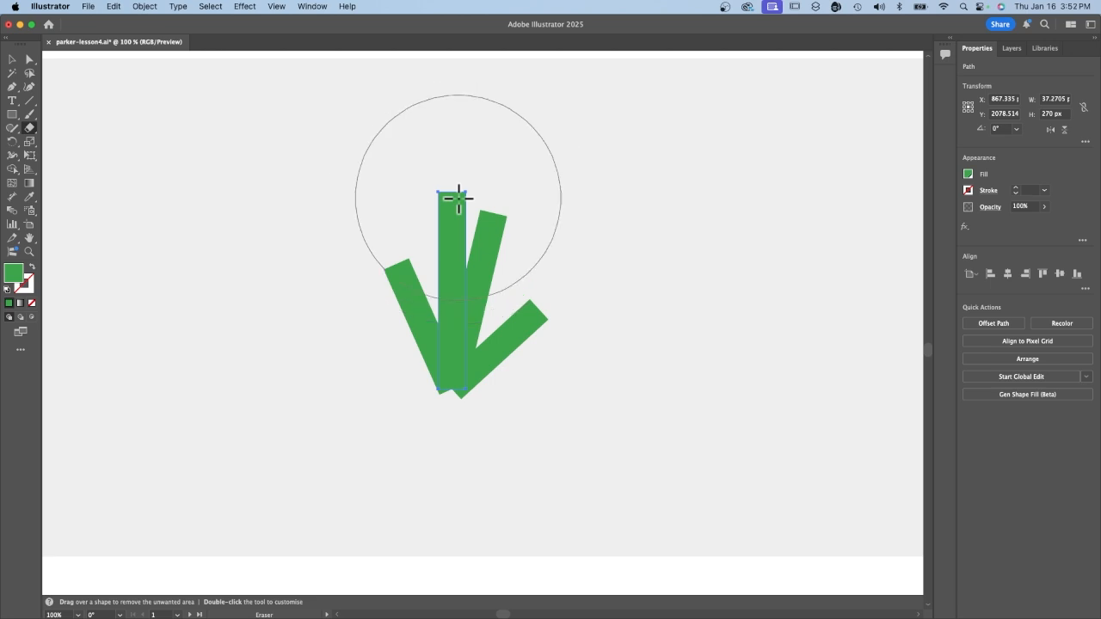
{"action": "key", "text": "bracketleft"}
{"action": "key", "text": "bracketleft"}
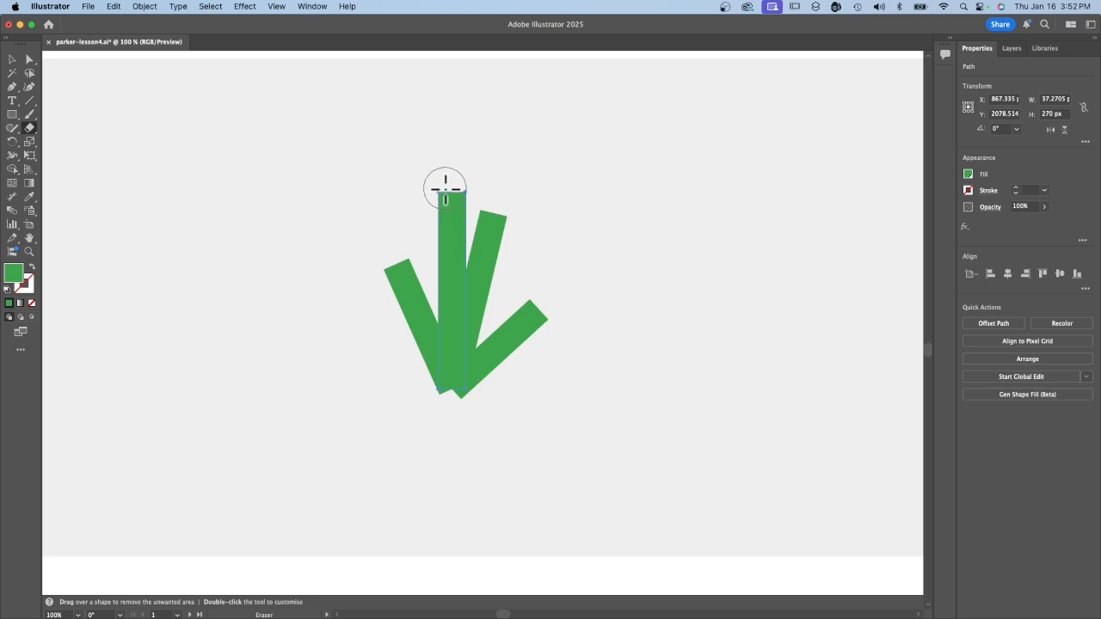
{"action": "left_click_drag", "start_coordinate": [445, 187], "coordinate": [445, 343]}
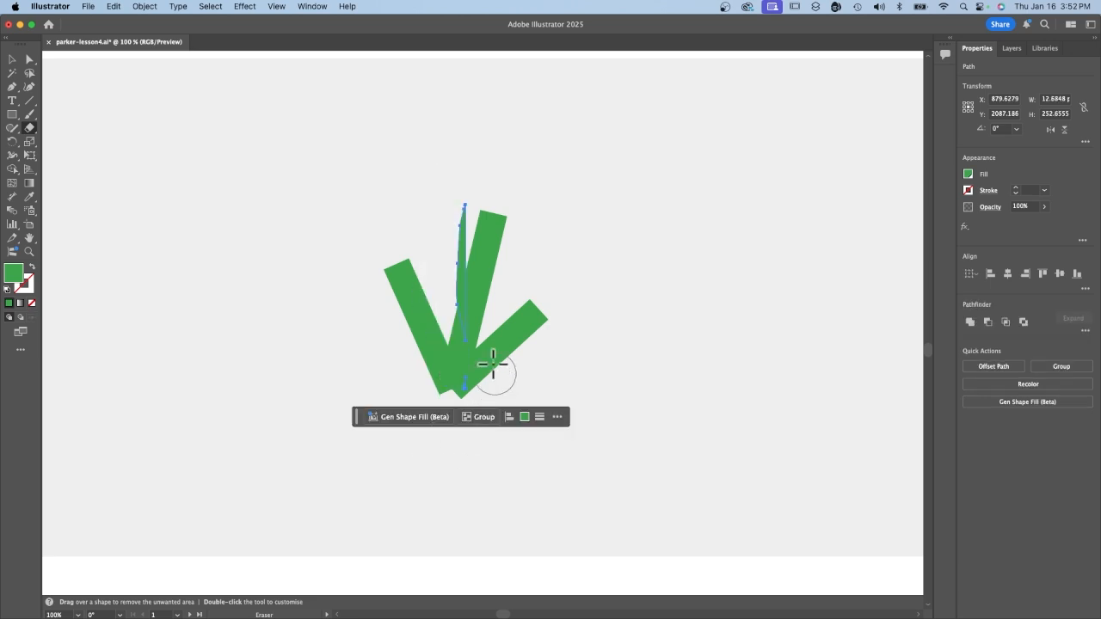
{"action": "key", "text": "super+z"}
{"action": "key", "text": "["}
{"action": "left_click_drag", "start_coordinate": [398, 201], "coordinate": [464, 404]}
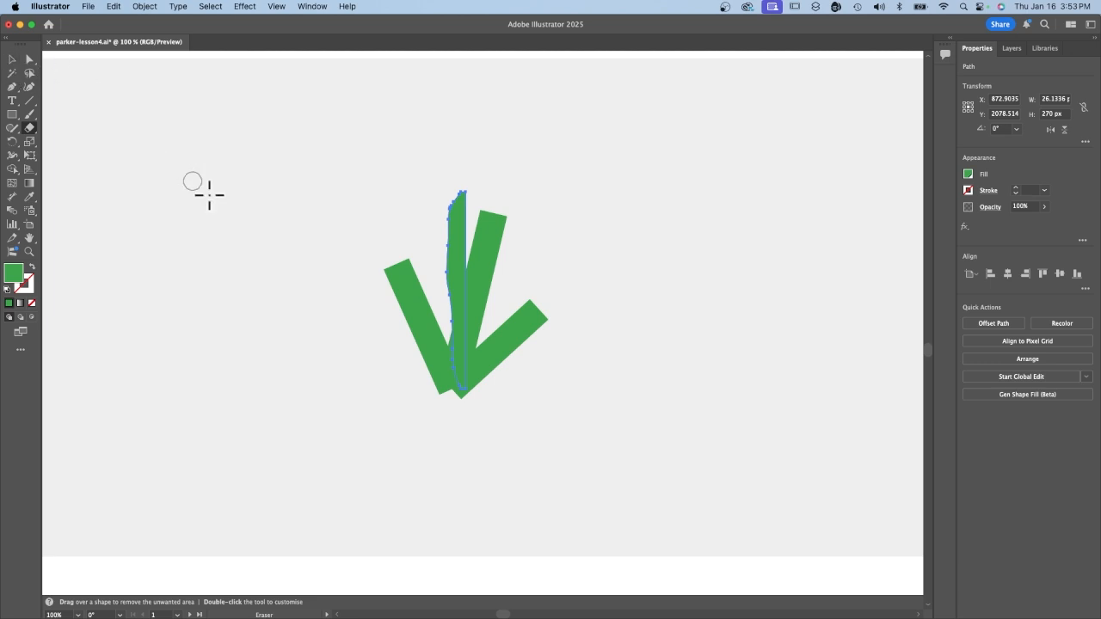
{"action": "left_click", "coordinate": [12, 60]}
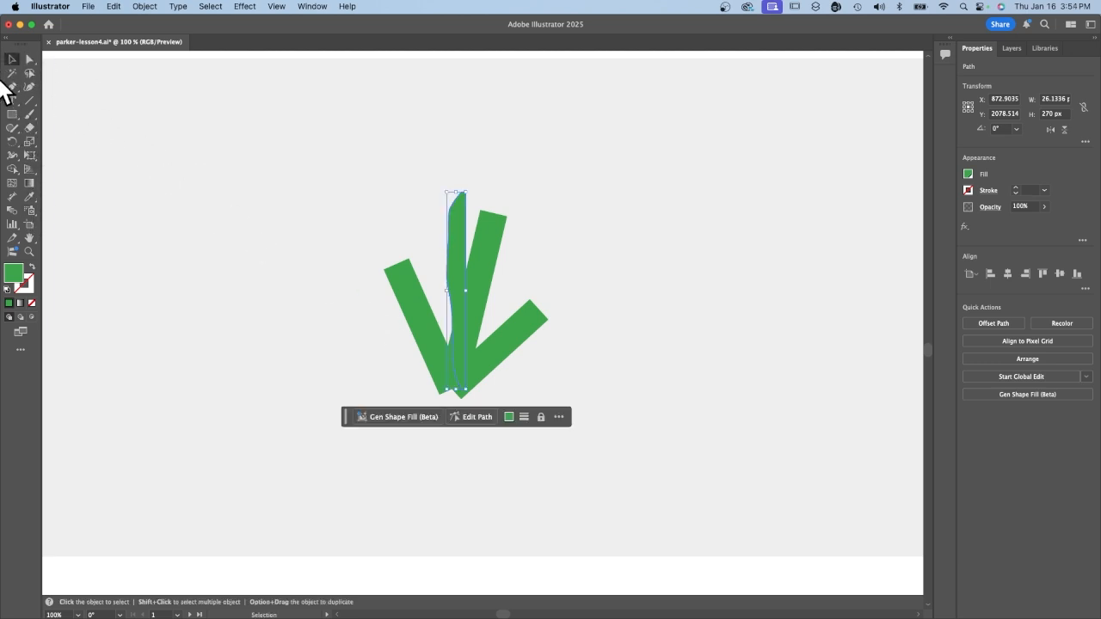
{"action": "left_click", "coordinate": [283, 307]}
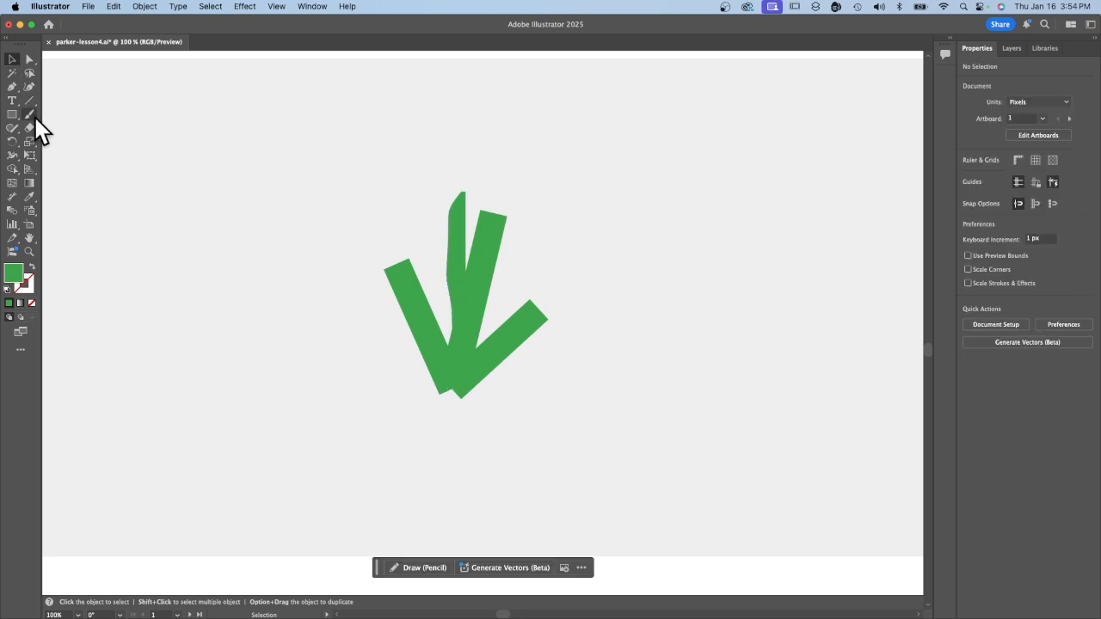
- Select the plant's leftmost leaf and erase its outer side into a curved, tapered shape
{"action": "left_click", "coordinate": [29, 128]}
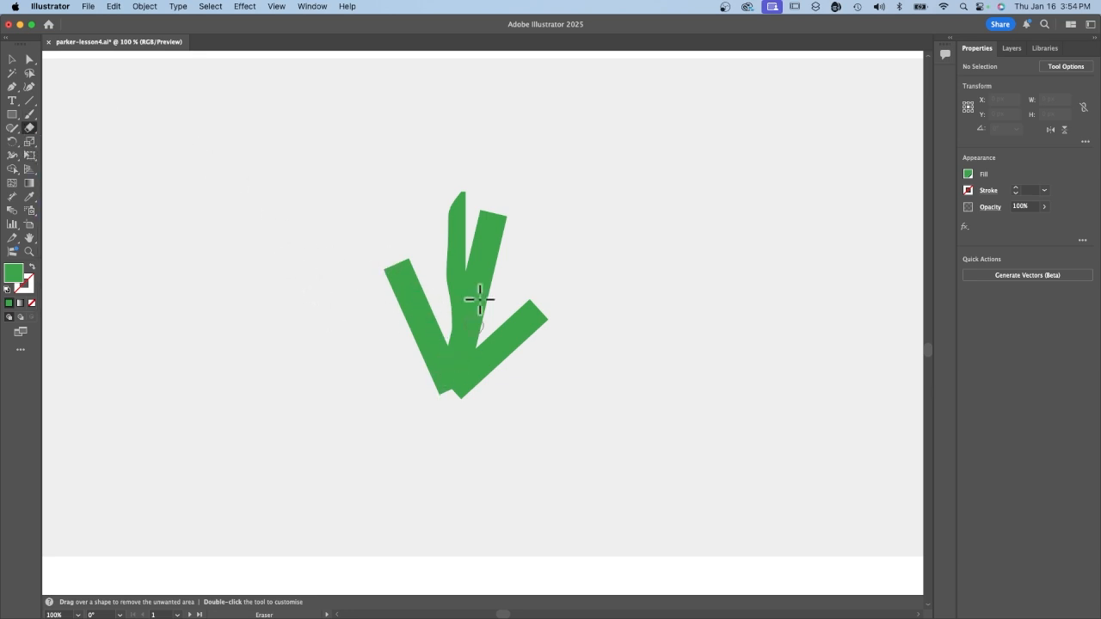
{"action": "key", "text": "v"}
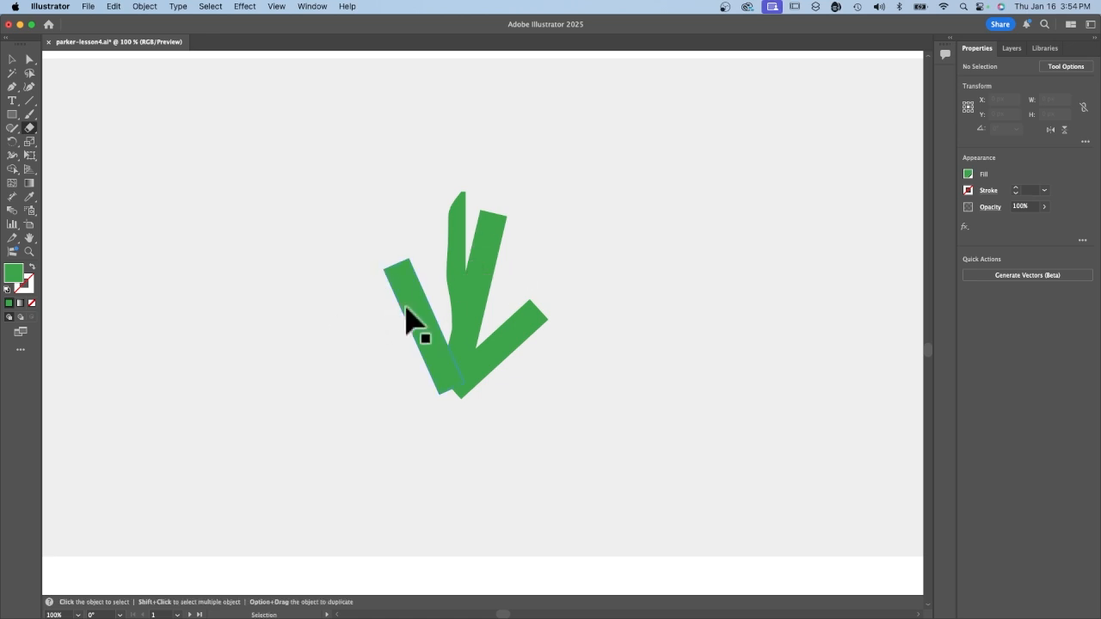
{"action": "left_click", "coordinate": [403, 317]}
{"action": "key", "text": "shift+e"}
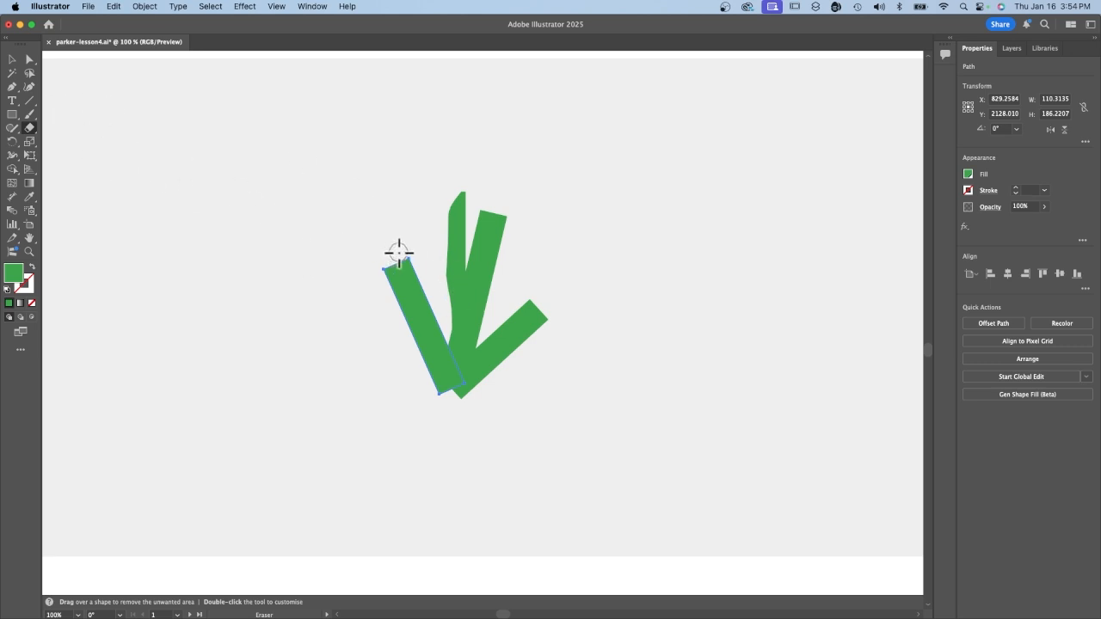
{"action": "mouse_move", "coordinate": [398, 252]}
{"action": "left_mouse_down"}
{"action": "mouse_move", "coordinate": [393, 280]}
{"action": "mouse_move", "coordinate": [450, 394]}
{"action": "left_mouse_up"}
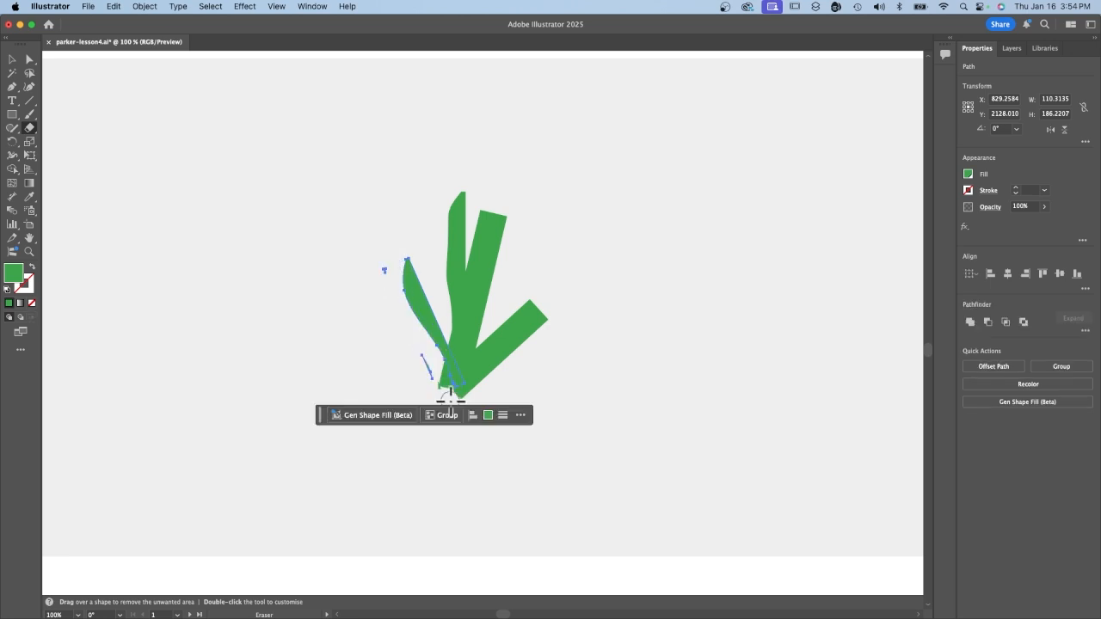
- Erase the outer sides of the plant's two right-hand leaves into curves, starting with the lower one
{"action": "left_click", "coordinate": [513, 342], "text": "super"}
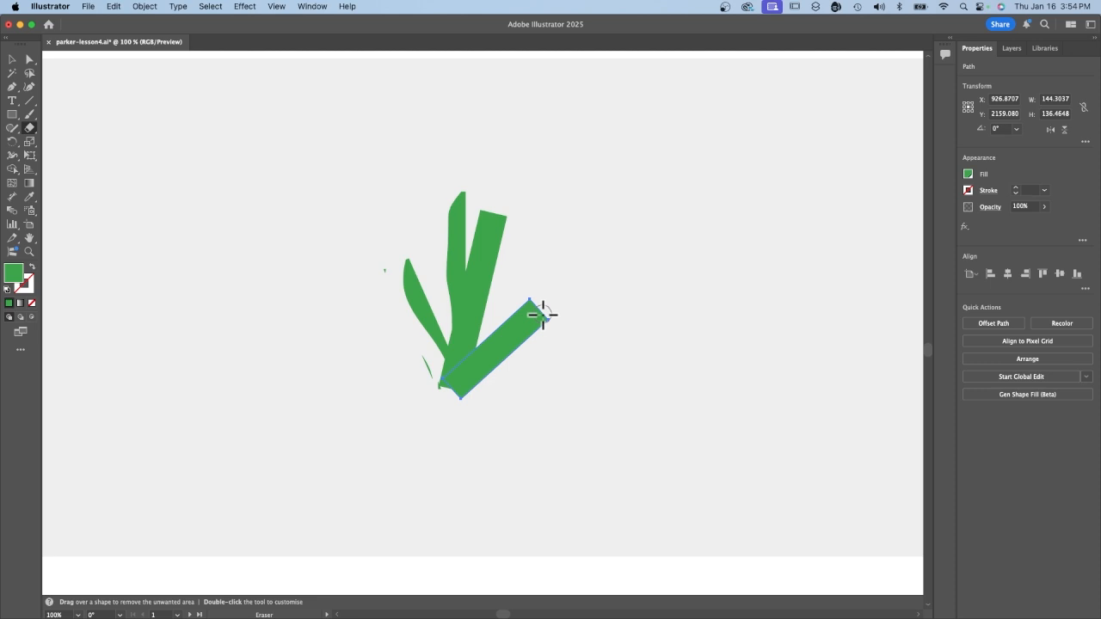
{"action": "mouse_move", "coordinate": [539, 298]}
{"action": "left_mouse_down"}
{"action": "mouse_move", "coordinate": [522, 354]}
{"action": "mouse_move", "coordinate": [461, 397]}
{"action": "left_mouse_up"}
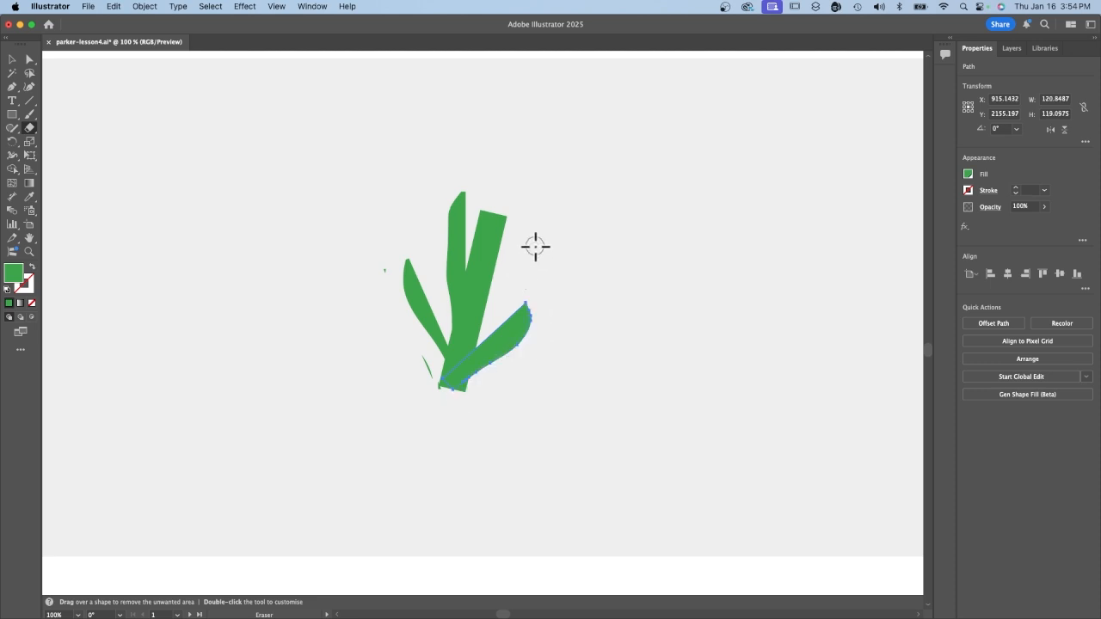
{"action": "left_click_drag", "start_coordinate": [498, 202], "coordinate": [473, 365]}
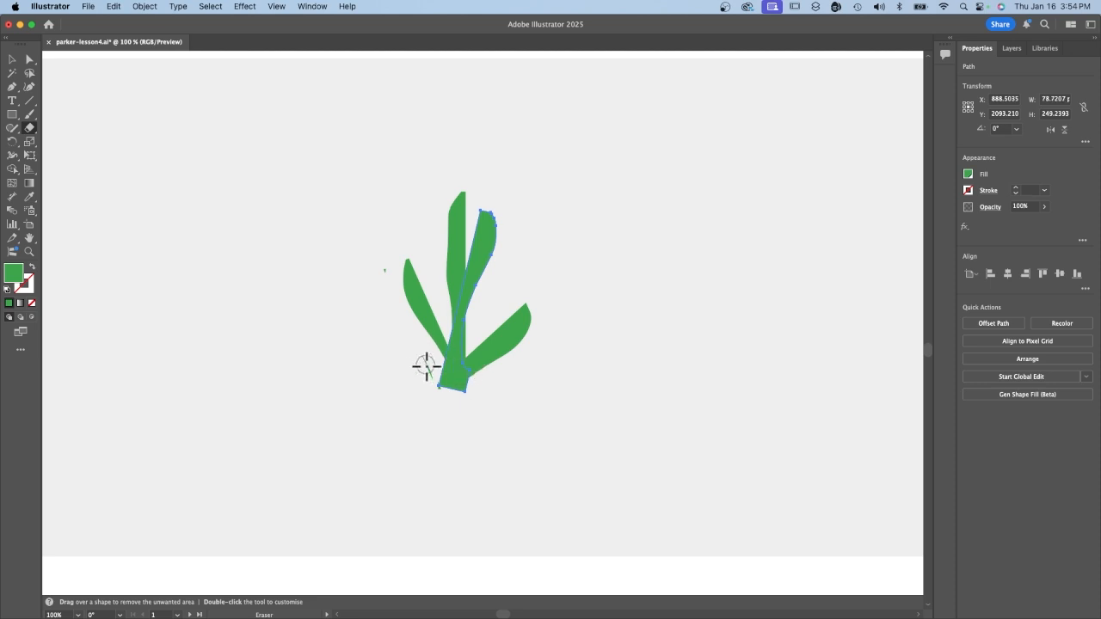
- Delete the two stray fragments that erasing left beside the plant's leftmost leaf
{"action": "left_click", "coordinate": [427, 368], "text": "super"}
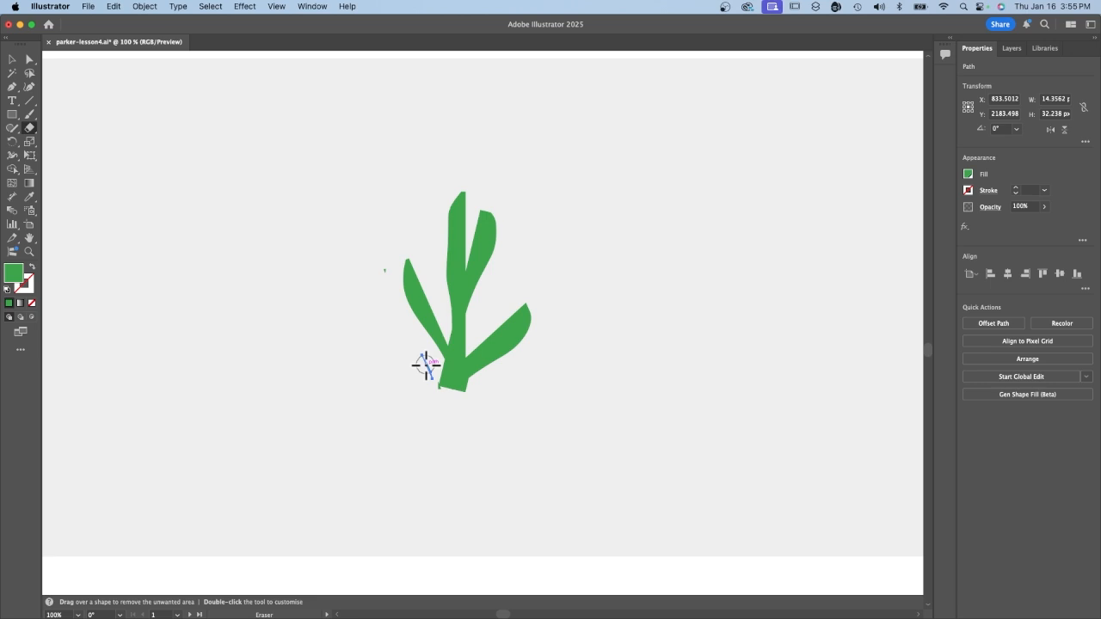
{"action": "key", "text": "super+shift+a"}
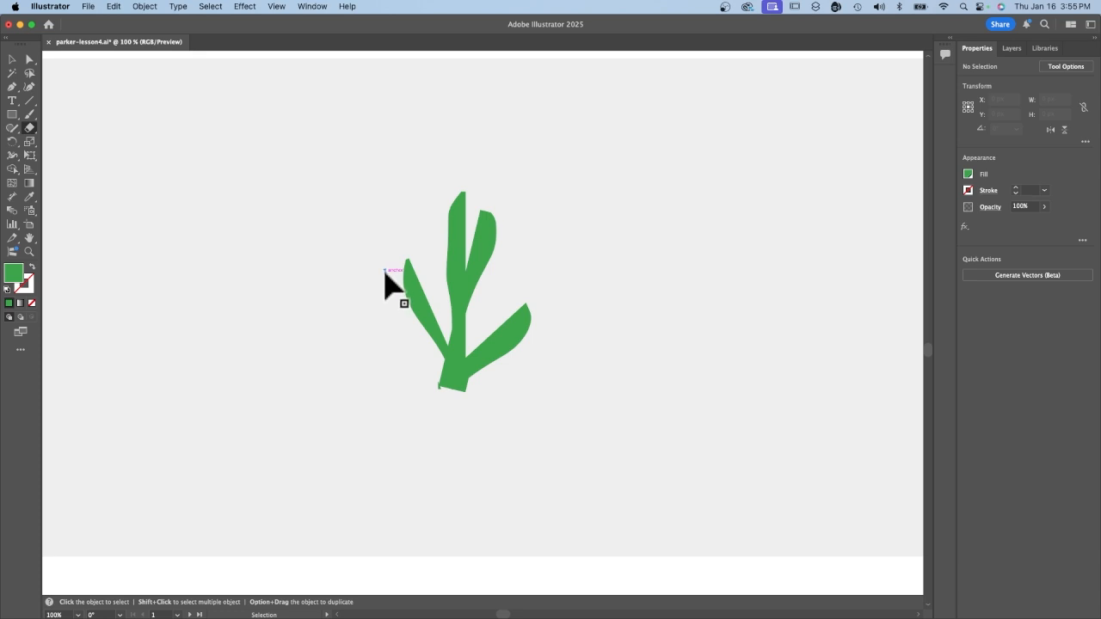
{"action": "left_click", "coordinate": [385, 272], "text": "super"}
{"action": "key", "text": "Delete"}
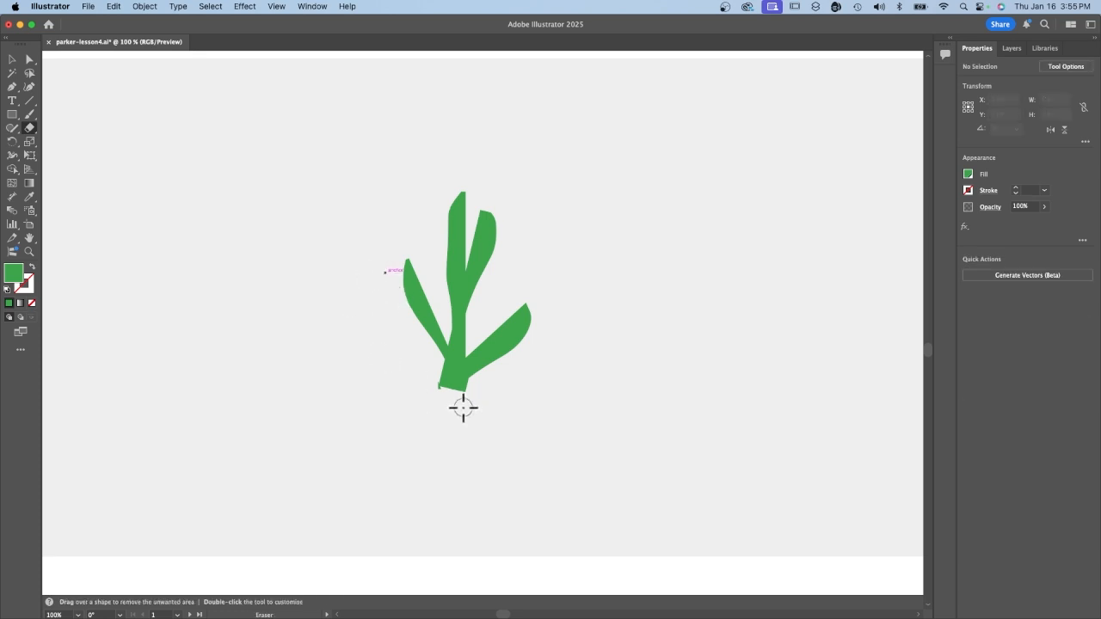
- Delete the leftover fragment at the left corner of the plant's base, discarding a trial erase of that corner
{"action": "left_click", "coordinate": [448, 387], "text": "super"}
{"action": "key", "text": "super+="}
{"action": "key", "text": "super+="}
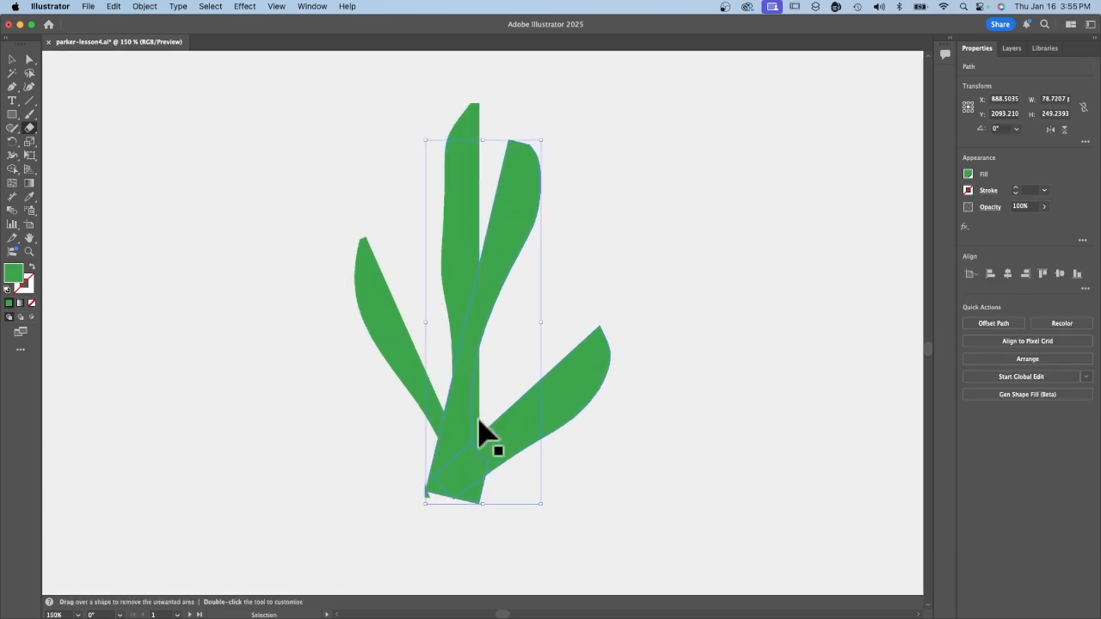
{"action": "scroll", "coordinate": [479, 415], "scroll_direction": "down", "scroll_amount": 1}
{"action": "left_click_drag", "start_coordinate": [440, 470], "coordinate": [354, 469]}
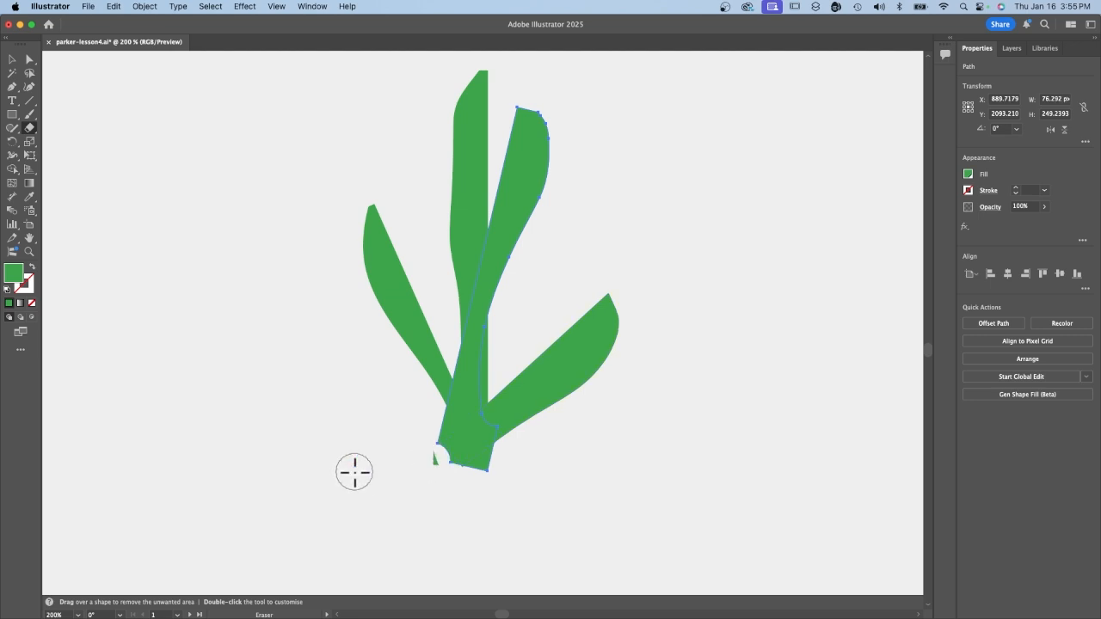
{"action": "left_click", "coordinate": [426, 457], "text": "super"}
{"action": "left_click", "coordinate": [437, 462], "text": "super"}
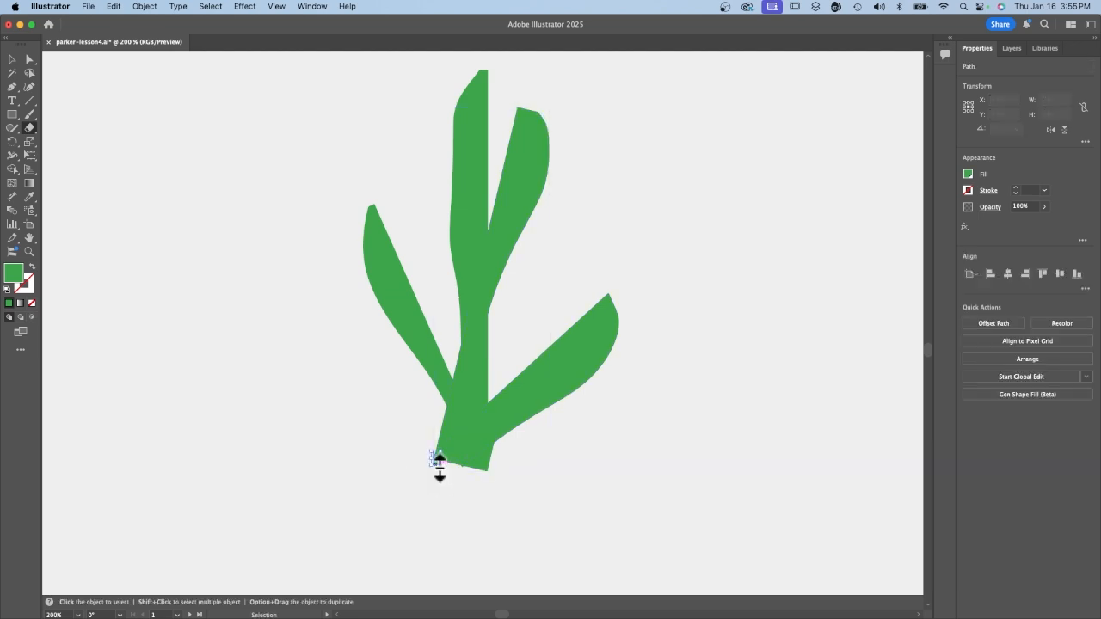
{"action": "key", "text": "Delete"}
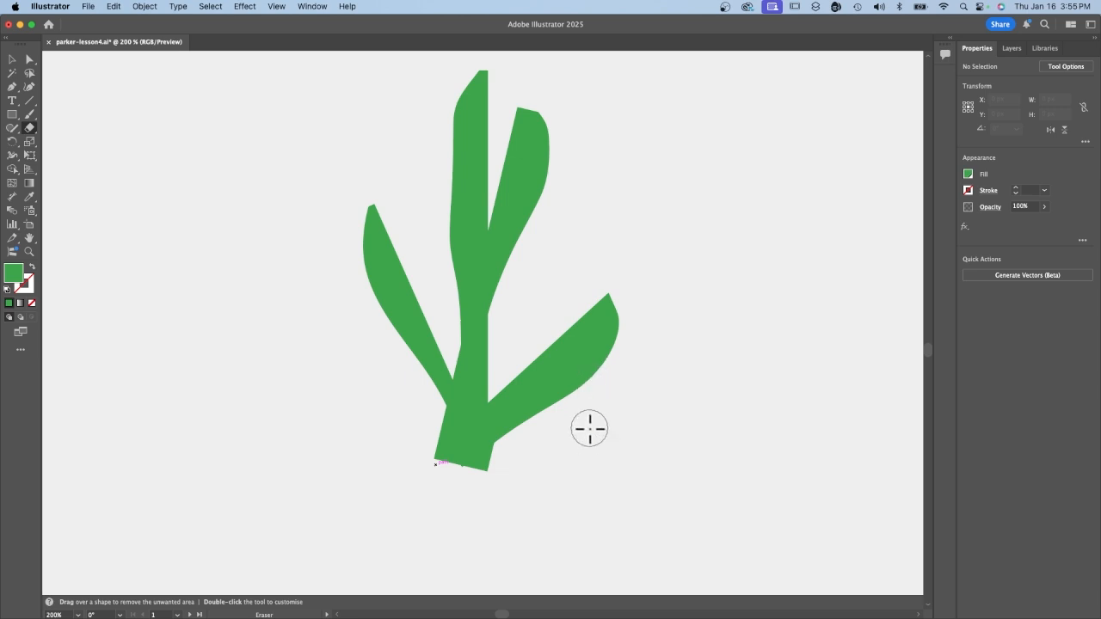
- Save the lesson 4 document, agreeing to continue despite the file's outside modification
{"action": "key", "text": "super"}
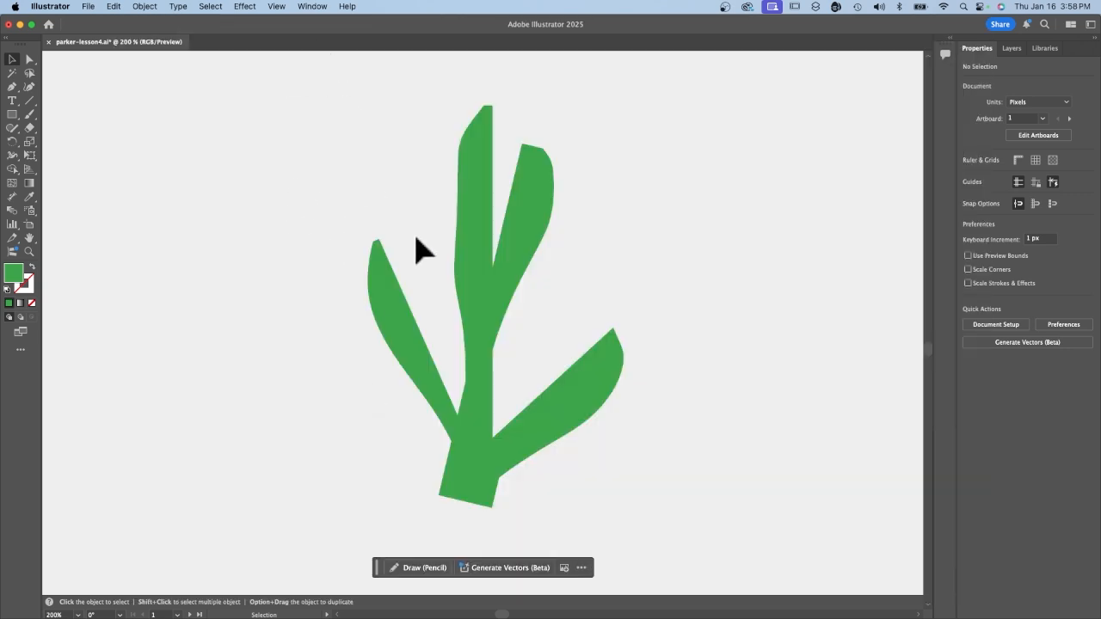
{"action": "key", "text": "a"}
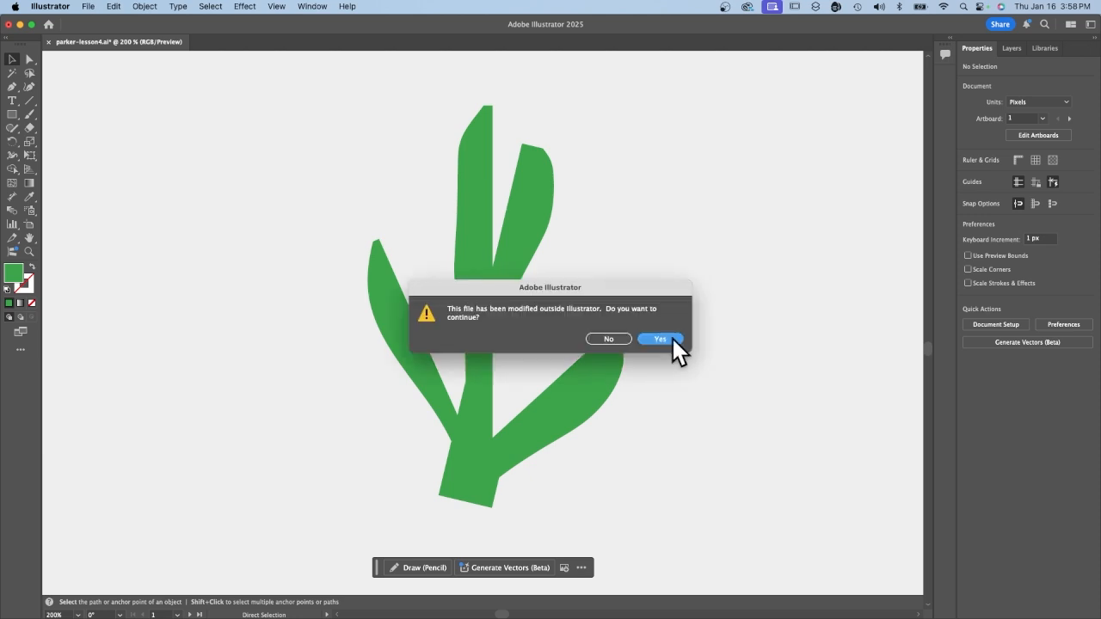
{"action": "left_click", "coordinate": [653, 338]}
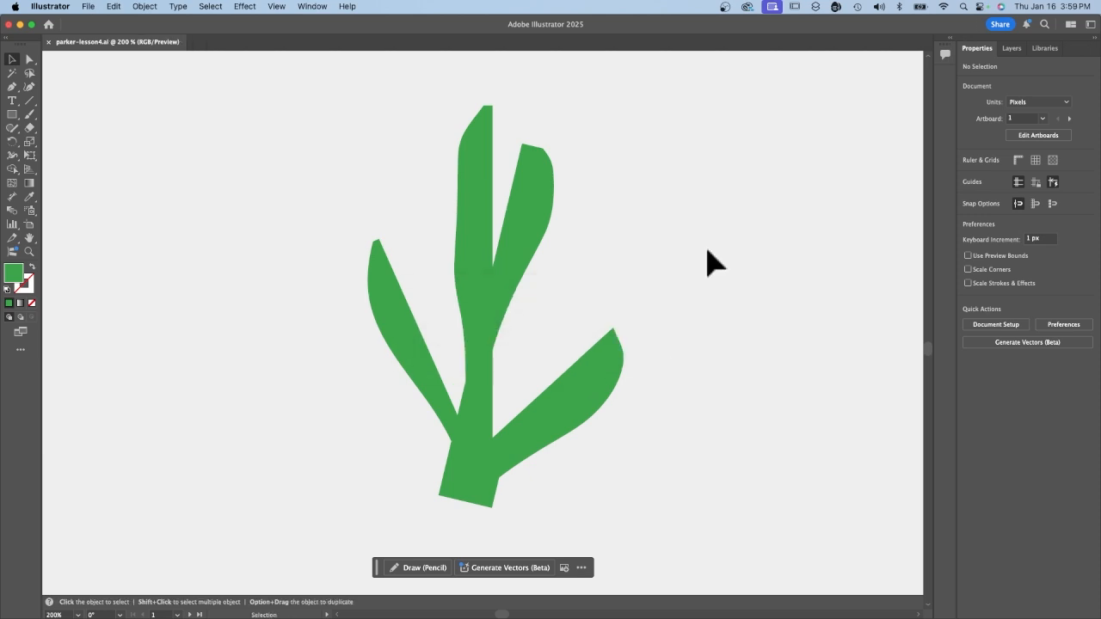
- Fit all artboards in the window and zoom in on the Cloud row's work-area circles and rectangle, leaving nothing selected
{"action": "left_click", "coordinate": [277, 5]}
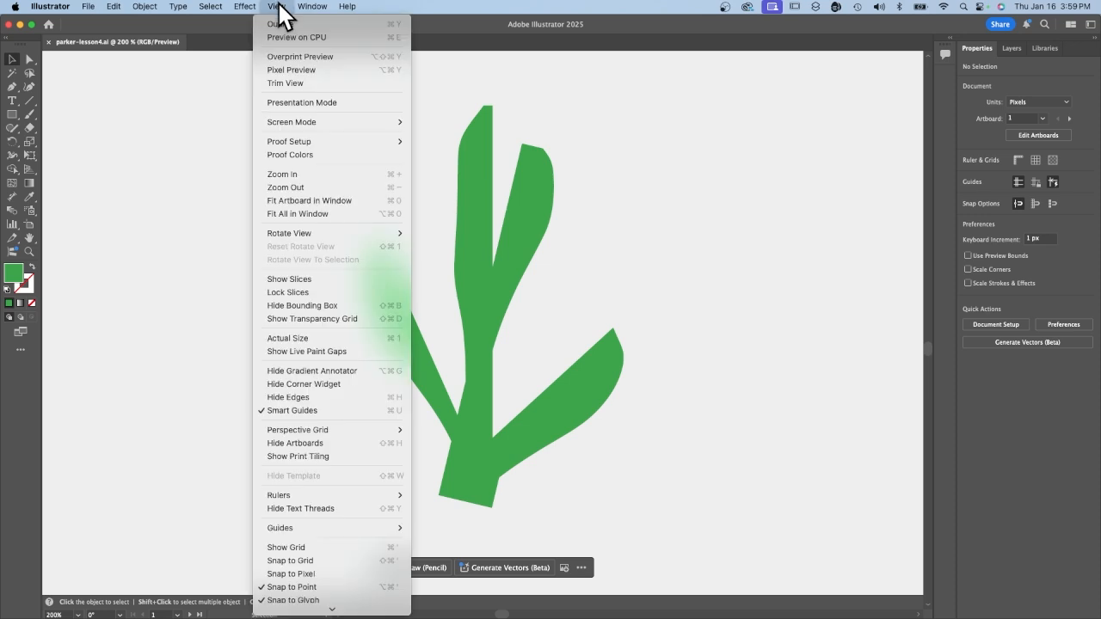
{"action": "left_click", "coordinate": [307, 215]}
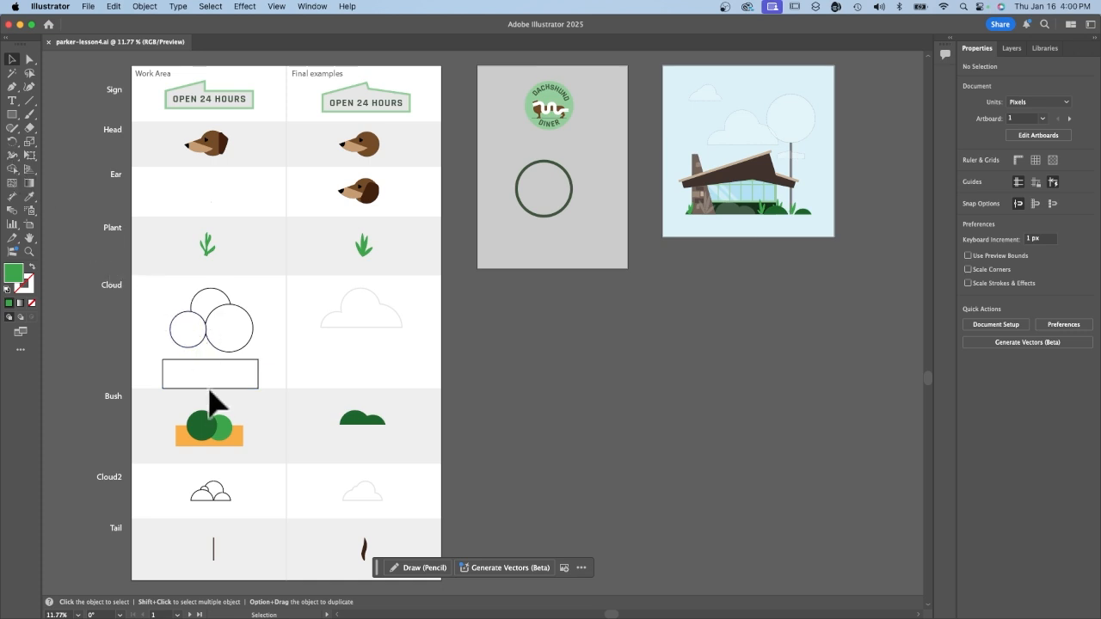
{"action": "left_click", "coordinate": [216, 351]}
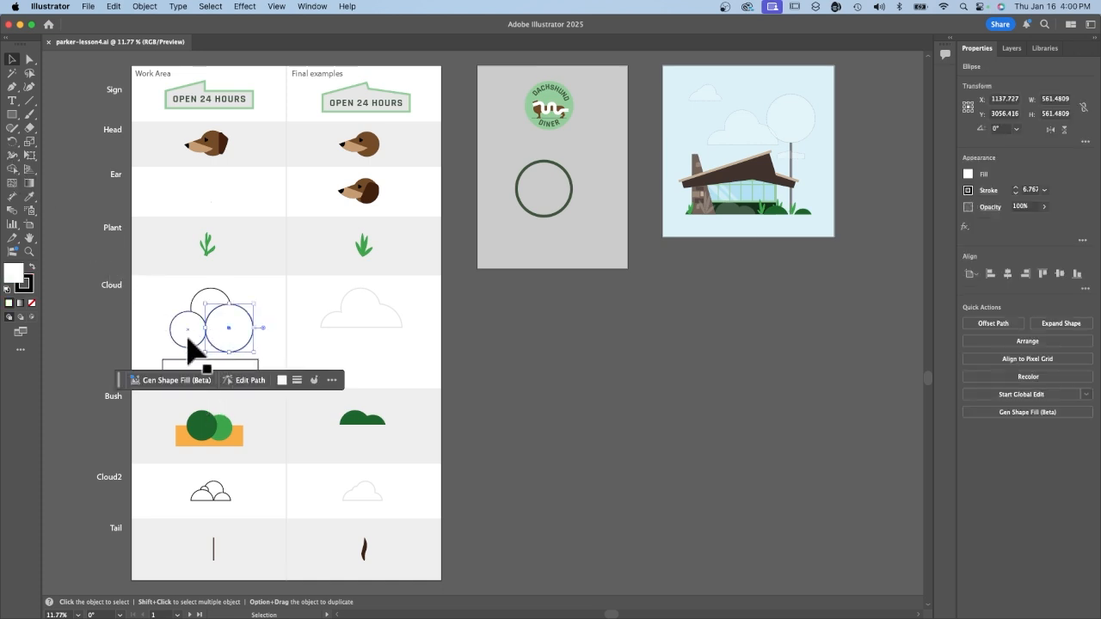
{"action": "key", "text": "super+equal"}
{"action": "key", "text": "super+equal"}
{"action": "key", "text": "super+equal"}
{"action": "key", "text": "super+equal"}
{"action": "key", "text": "super+equal"}
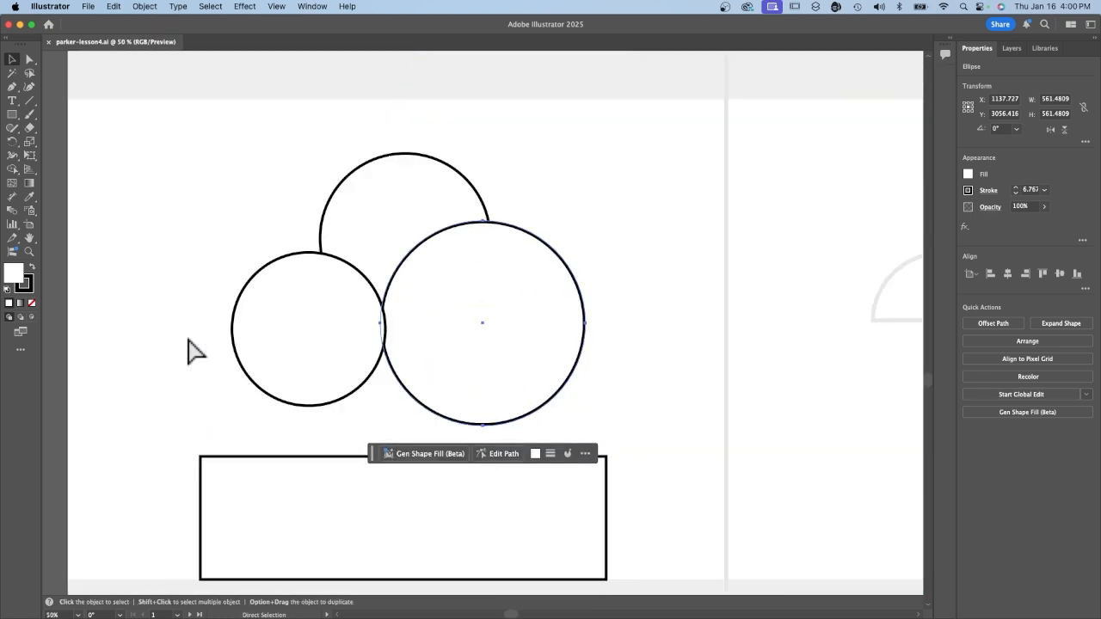
{"action": "left_click", "coordinate": [272, 130]}
{"action": "scroll", "coordinate": [272, 130], "scroll_direction": "down", "scroll_amount": 2}
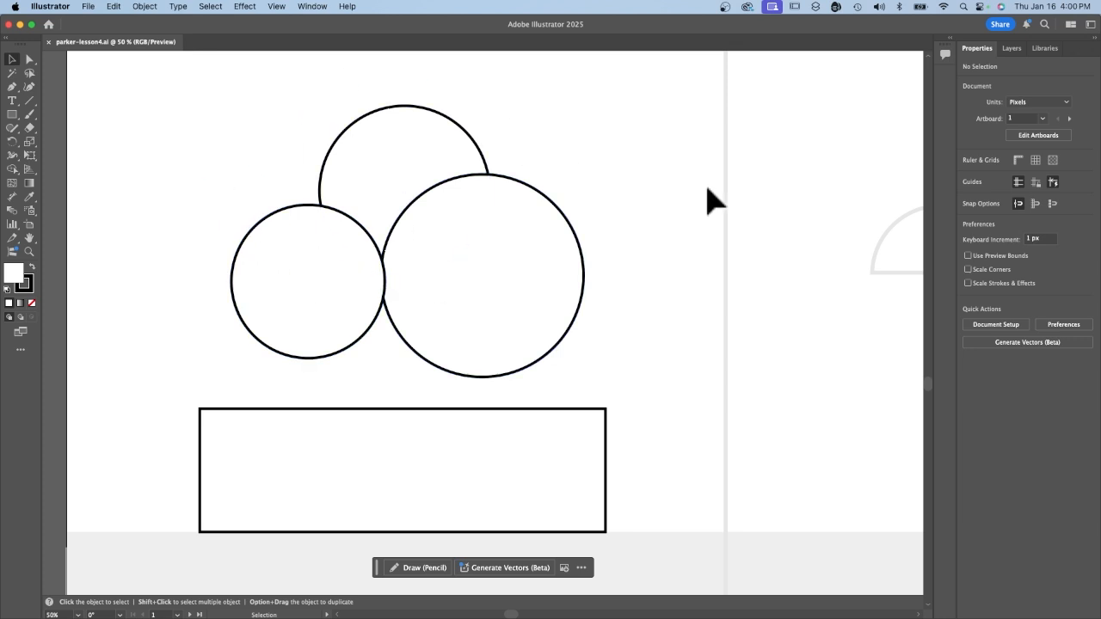
- Select the three overlapping Cloud circles and merge them into a single cloud outline with the Shape Builder tool
{"action": "scroll", "coordinate": [712, 241], "scroll_direction": "right", "scroll_amount": 5}
{"action": "scroll", "coordinate": [712, 241], "scroll_direction": "right", "scroll_amount": 3}
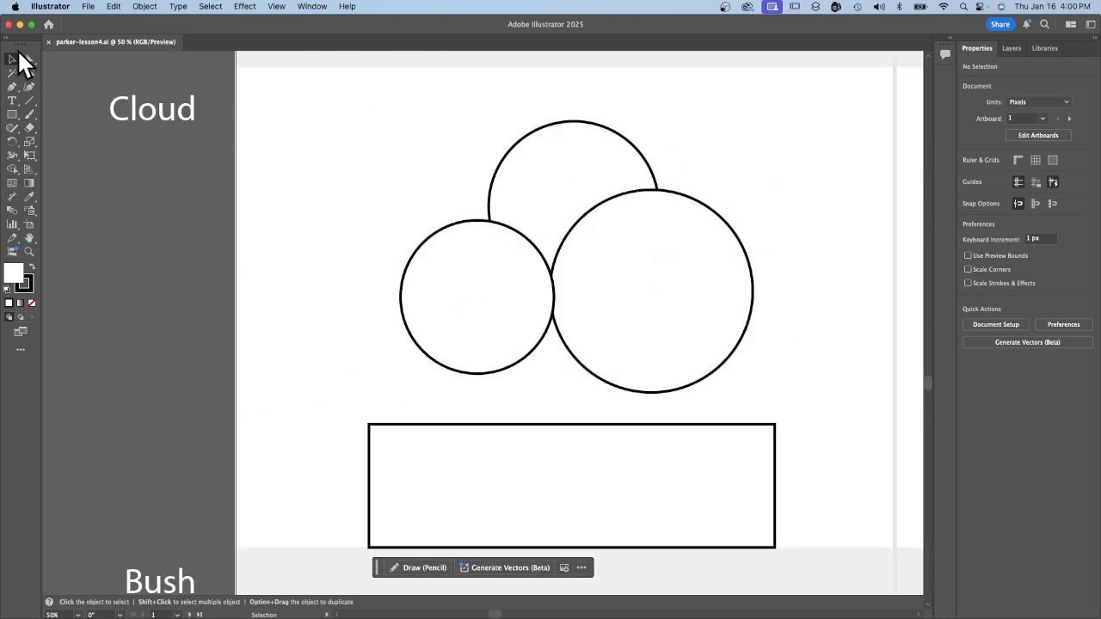
{"action": "left_click_drag", "start_coordinate": [367, 102], "coordinate": [770, 322]}
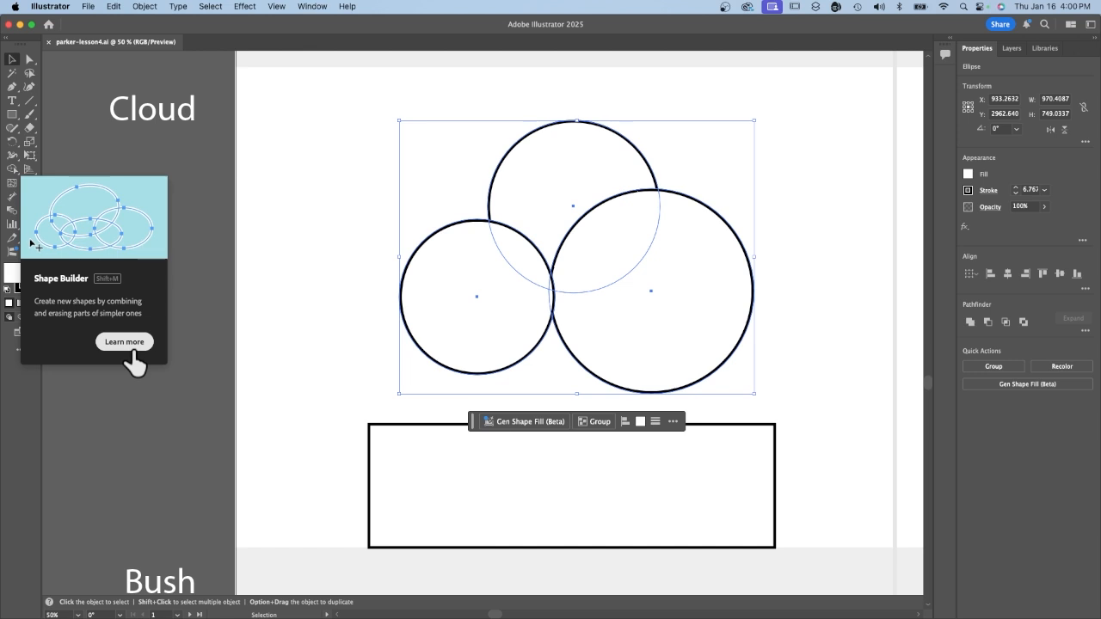
{"action": "left_click", "coordinate": [13, 170]}
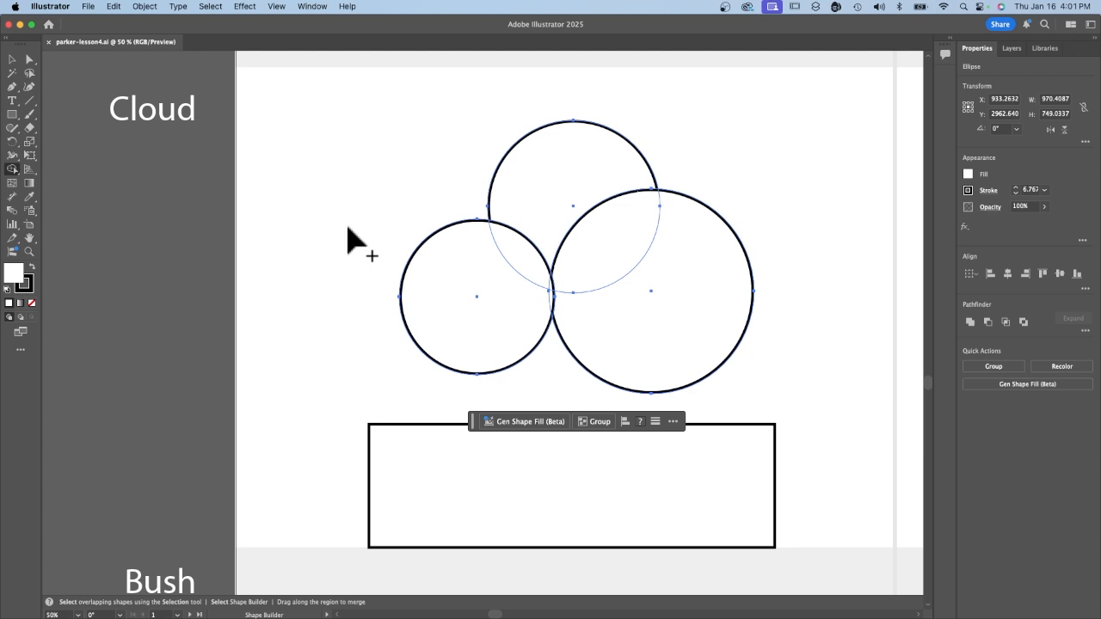
{"action": "mouse_move", "coordinate": [348, 228]}
{"action": "left_mouse_down"}
{"action": "mouse_move", "coordinate": [405, 275]}
{"action": "mouse_move", "coordinate": [479, 263]}
{"action": "mouse_move", "coordinate": [584, 206]}
{"action": "mouse_move", "coordinate": [597, 232]}
{"action": "mouse_move", "coordinate": [550, 277]}
{"action": "mouse_move", "coordinate": [550, 292]}
{"action": "mouse_move", "coordinate": [584, 311]}
{"action": "left_mouse_up"}
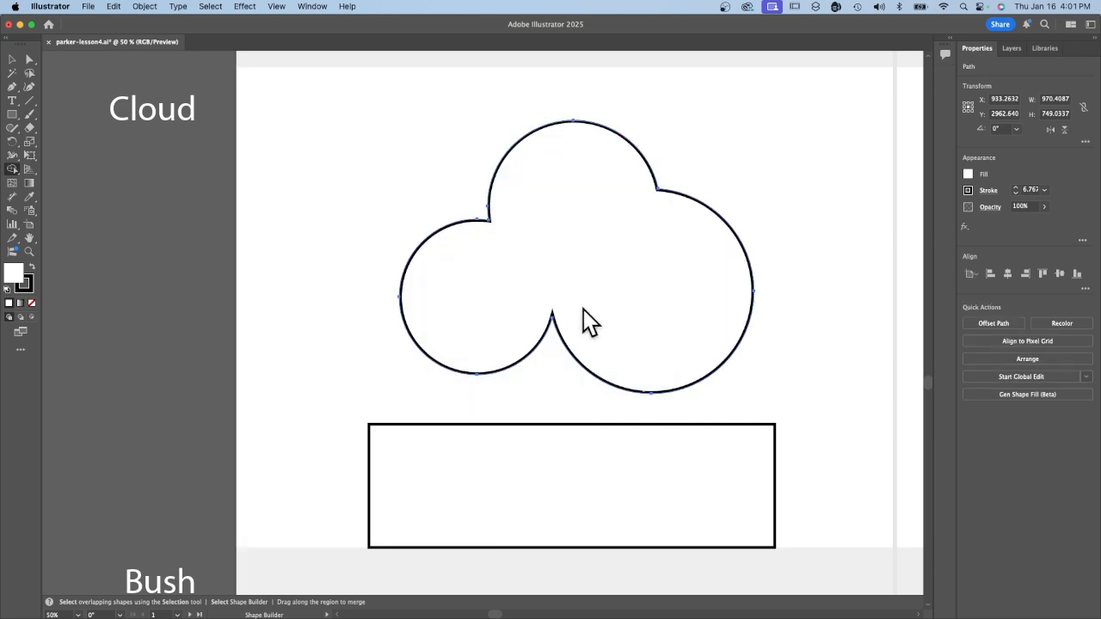
- Try moving the merged cloud slightly upward as one object, and undo back to the three separate circles
{"action": "left_click", "coordinate": [13, 61]}
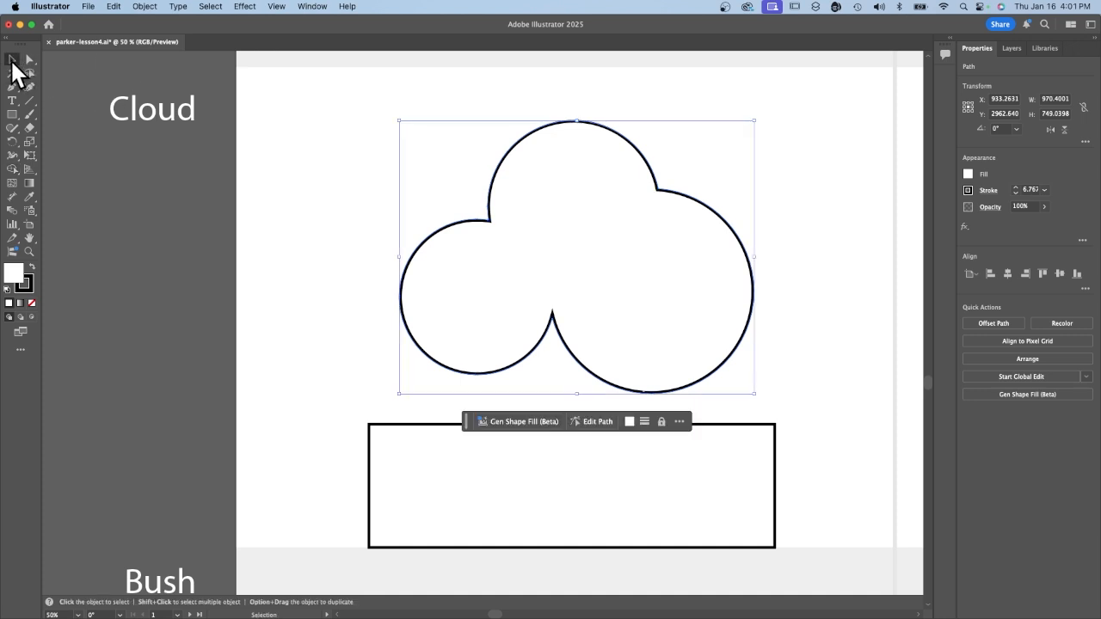
{"action": "left_click", "coordinate": [288, 221]}
{"action": "mouse_move", "coordinate": [560, 266]}
{"action": "left_mouse_down"}
{"action": "mouse_move", "coordinate": [563, 230]}
{"action": "mouse_move", "coordinate": [557, 248]}
{"action": "left_mouse_up"}
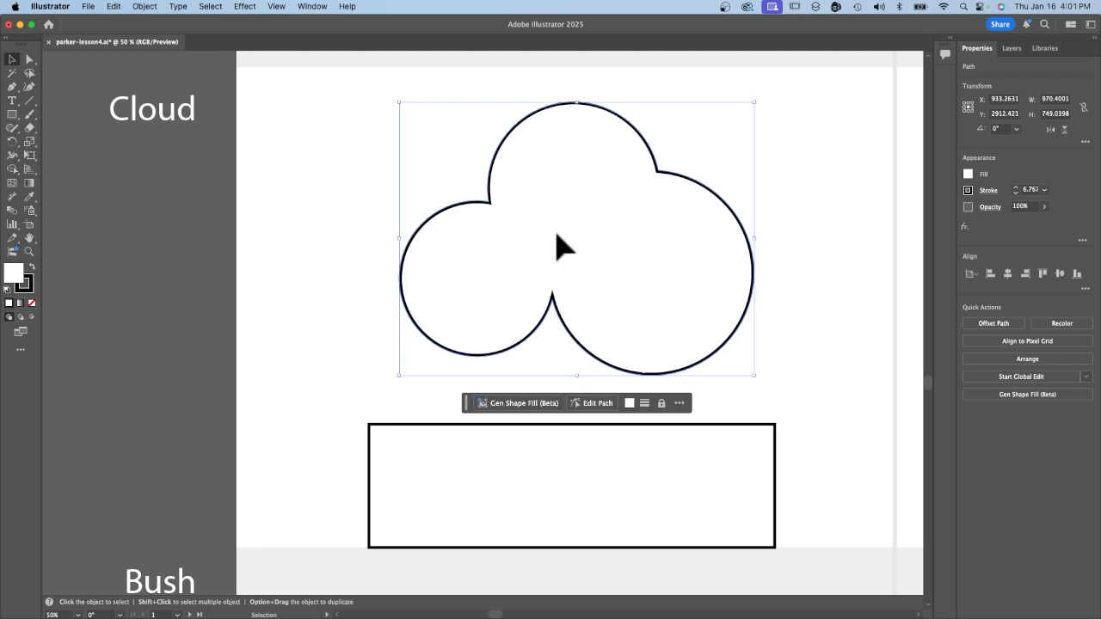
{"action": "key", "text": "shift+Down"}
{"action": "key", "text": "shift+Down"}
{"action": "key", "text": "shift+Down"}
{"action": "key", "text": "shift+Down"}
{"action": "key", "text": "shift+Down"}
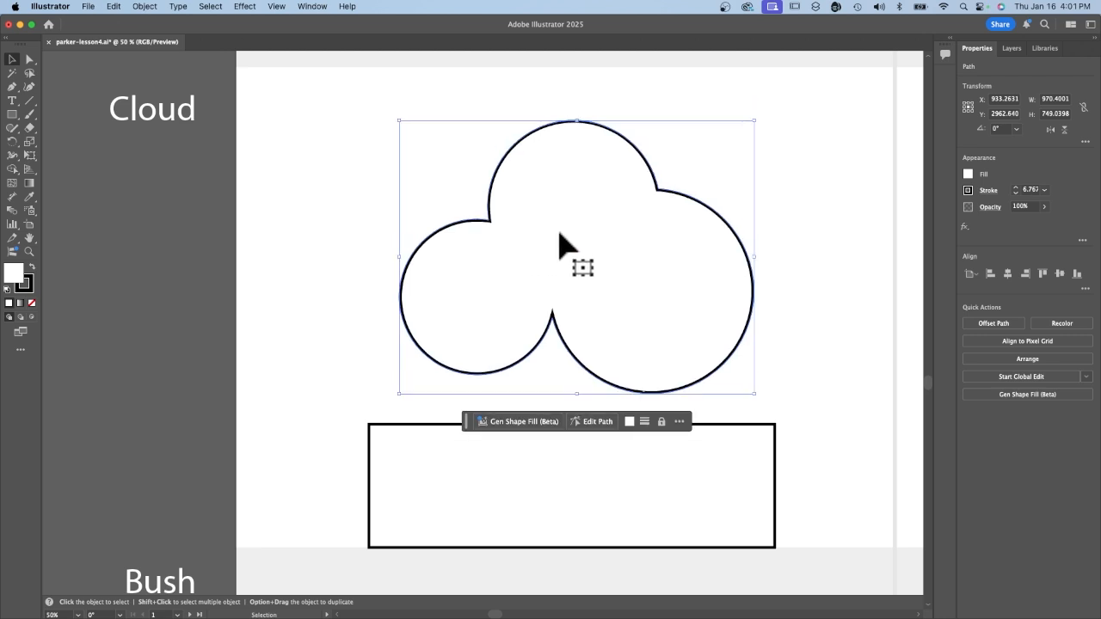
{"action": "key", "text": "super+z"}
{"action": "key", "text": "super+z"}
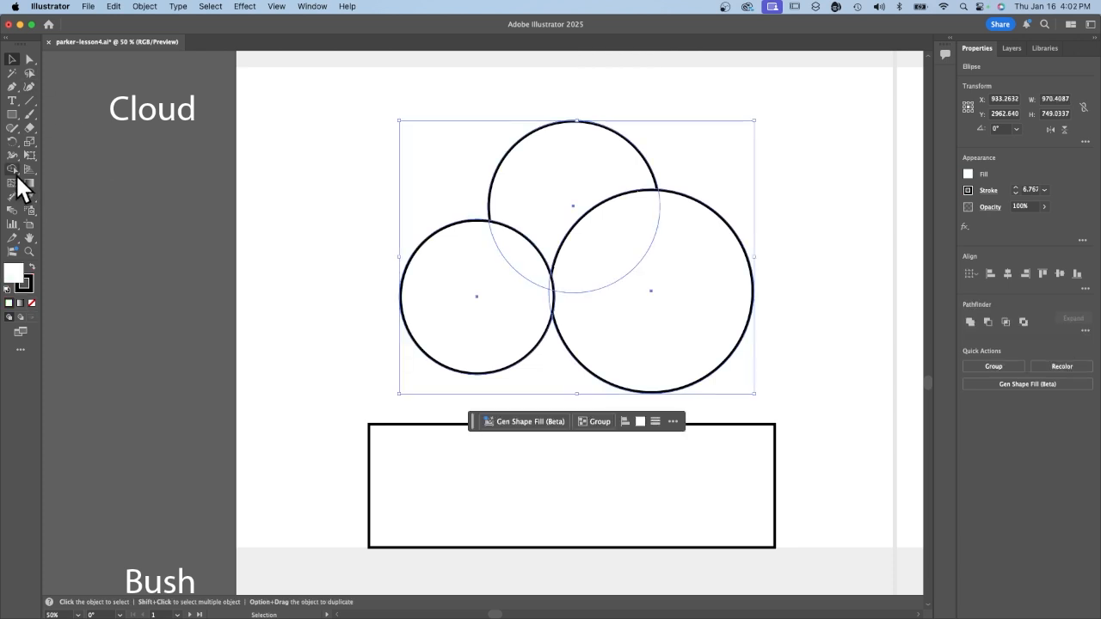
- Merge all regions of the three selected circles into one cloud with Shape Builder, discarding a first merge that misses the small overlap
{"action": "left_click", "coordinate": [13, 170]}
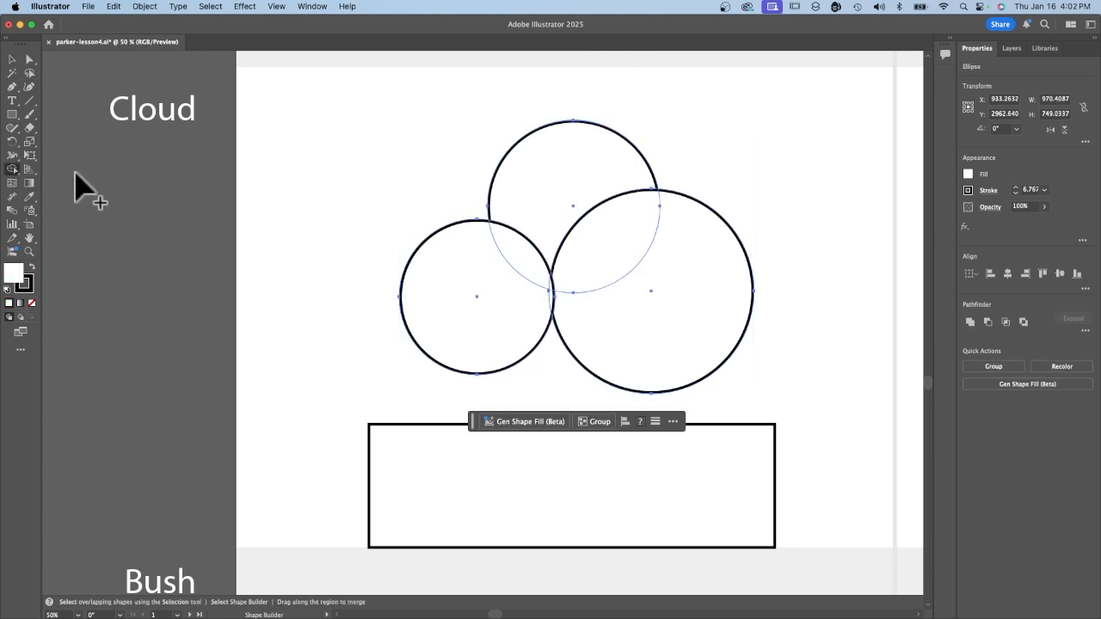
{"action": "mouse_move", "coordinate": [336, 306]}
{"action": "left_mouse_down"}
{"action": "mouse_move", "coordinate": [503, 335]}
{"action": "mouse_move", "coordinate": [608, 202]}
{"action": "mouse_move", "coordinate": [650, 348]}
{"action": "left_mouse_up"}
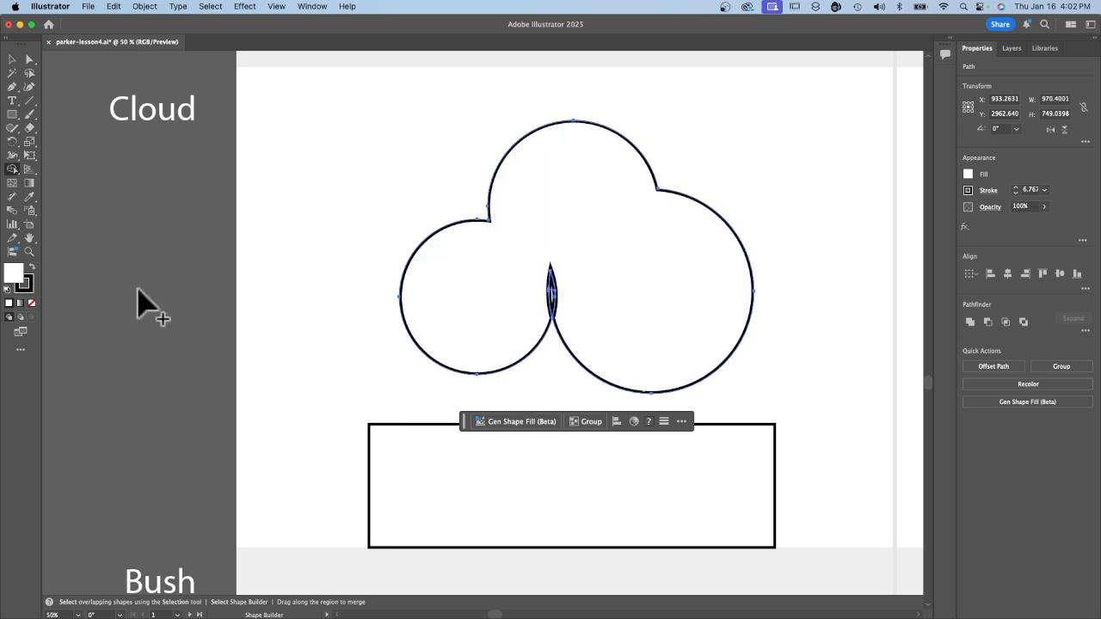
{"action": "key", "text": "super+z"}
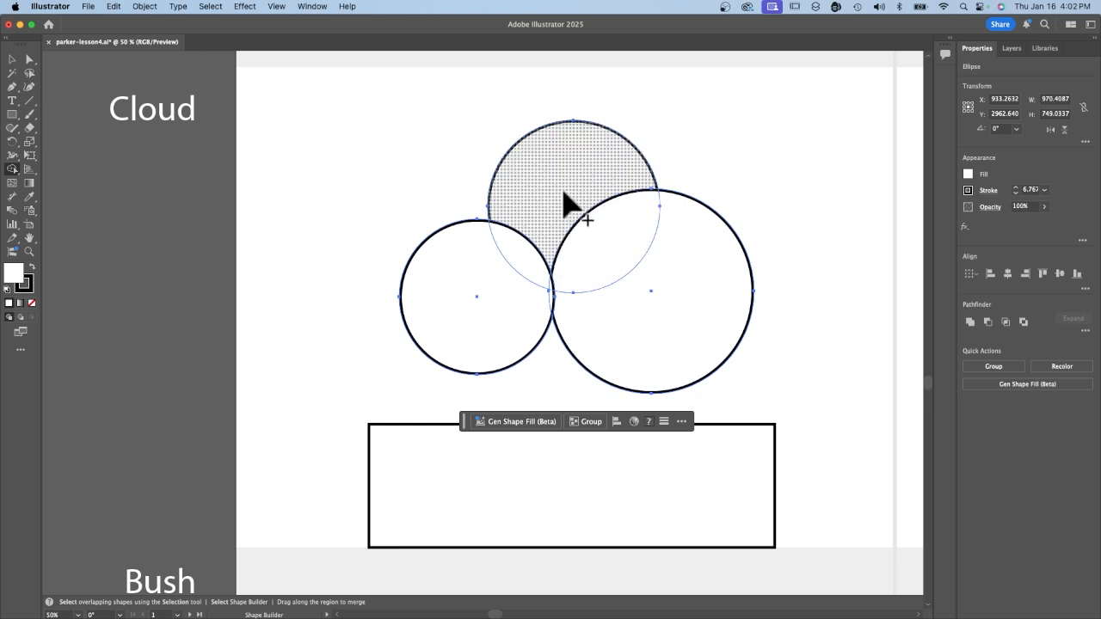
{"action": "left_click_drag", "start_coordinate": [356, 109], "coordinate": [814, 398]}
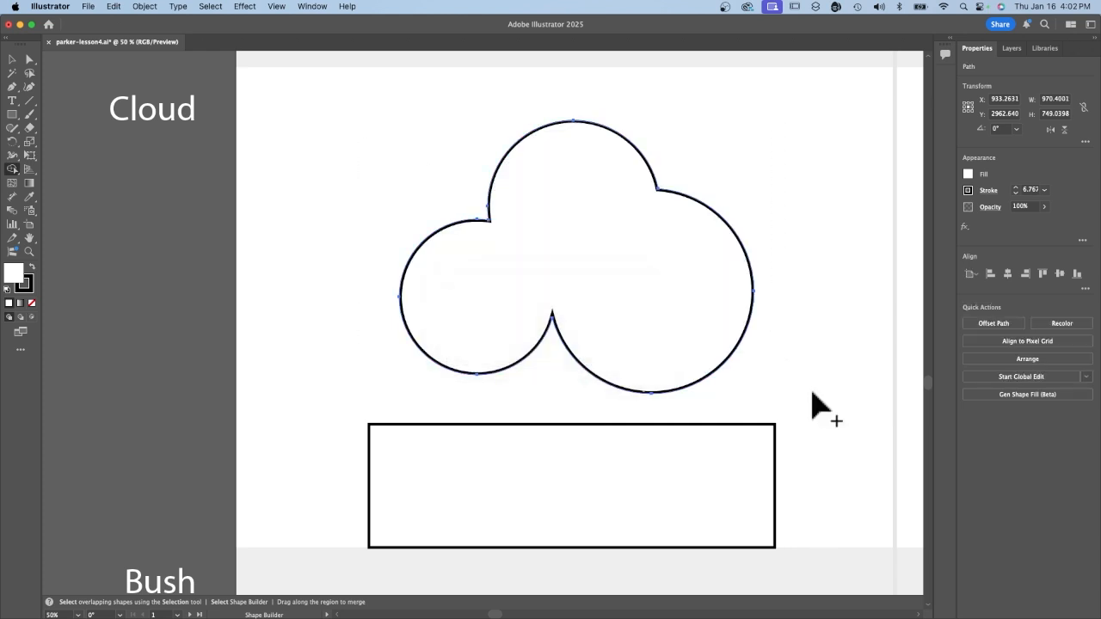
- Move the Cloud row's rectangle up over the cloud's lower part and select both shapes
{"action": "scroll", "coordinate": [666, 413], "scroll_direction": "right", "scroll_amount": 3}
{"action": "scroll", "coordinate": [666, 413], "scroll_direction": "down", "scroll_amount": 1}
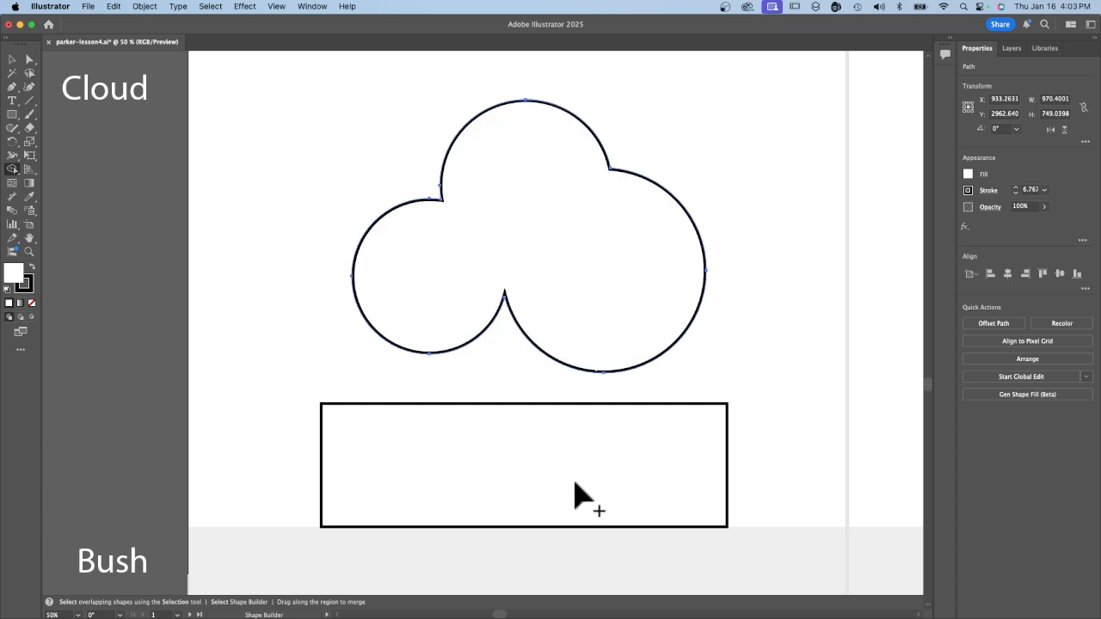
{"action": "scroll", "coordinate": [458, 253], "scroll_direction": "right", "scroll_amount": 8}
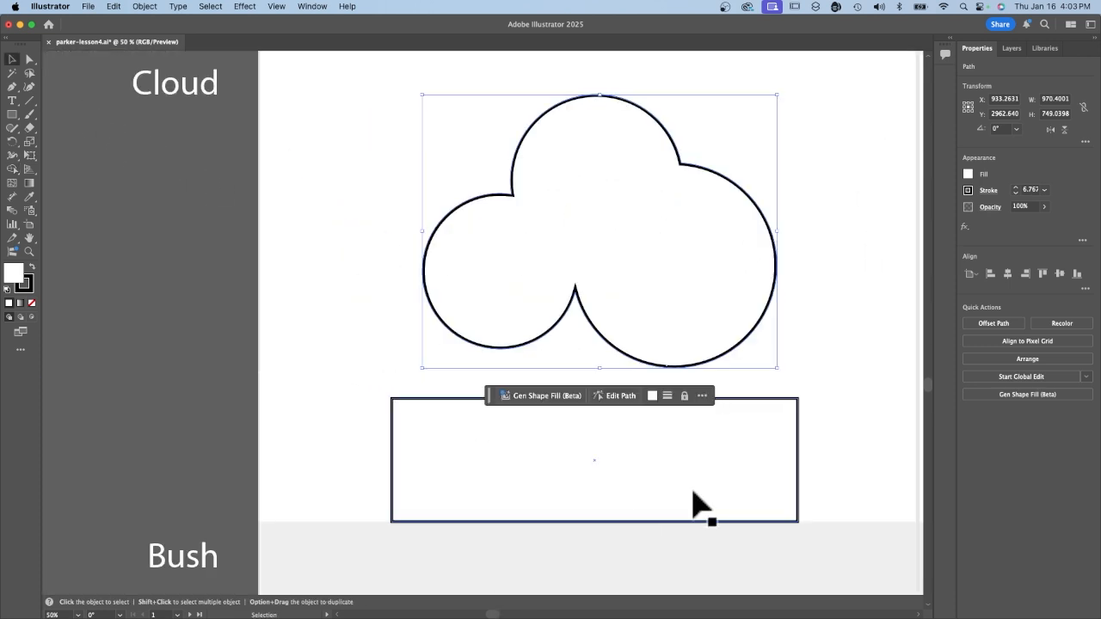
{"action": "left_click", "coordinate": [644, 457]}
{"action": "left_click_drag", "start_coordinate": [644, 456], "coordinate": [658, 303]}
{"action": "left_click", "coordinate": [630, 195], "text": "shift"}
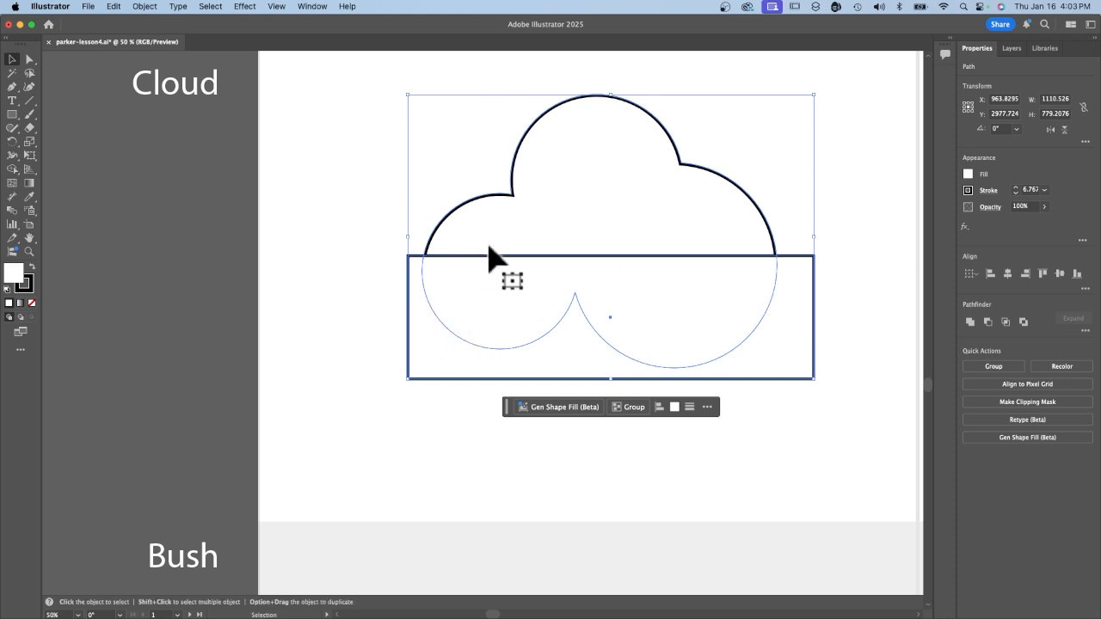
- Try erasing the rectangle and the cloud's covered lower part with Shape Builder, and undo both the removal and the rectangle's move
{"action": "left_click", "coordinate": [12, 169]}
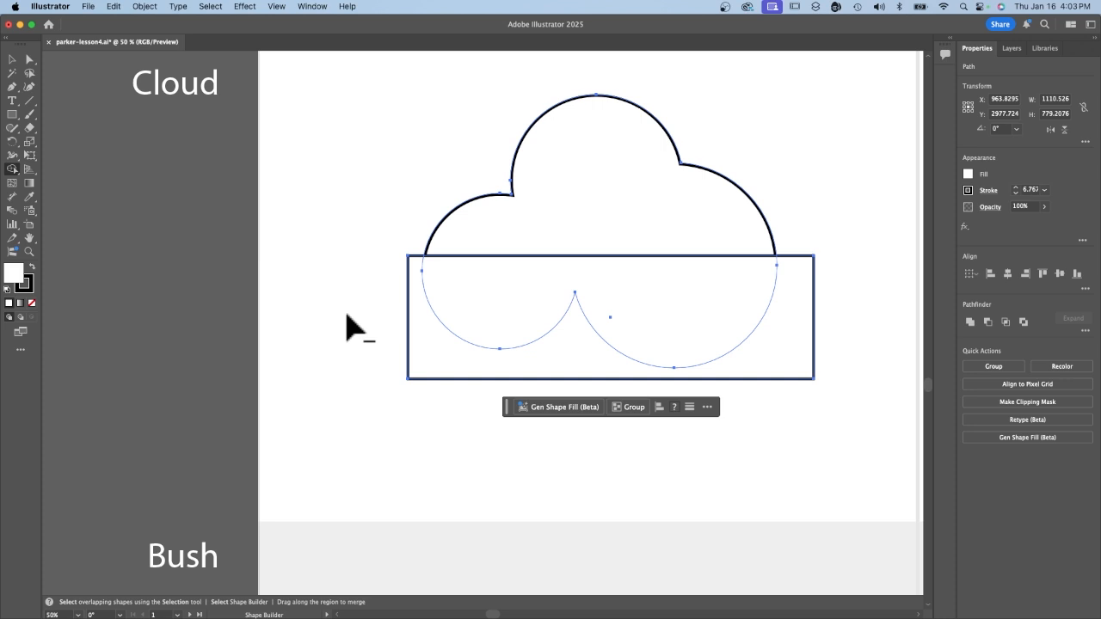
{"action": "mouse_move", "coordinate": [347, 325]}
{"action": "left_mouse_down"}
{"action": "mouse_move", "coordinate": [511, 287]}
{"action": "mouse_move", "coordinate": [755, 295]}
{"action": "mouse_move", "coordinate": [877, 341]}
{"action": "left_mouse_up"}
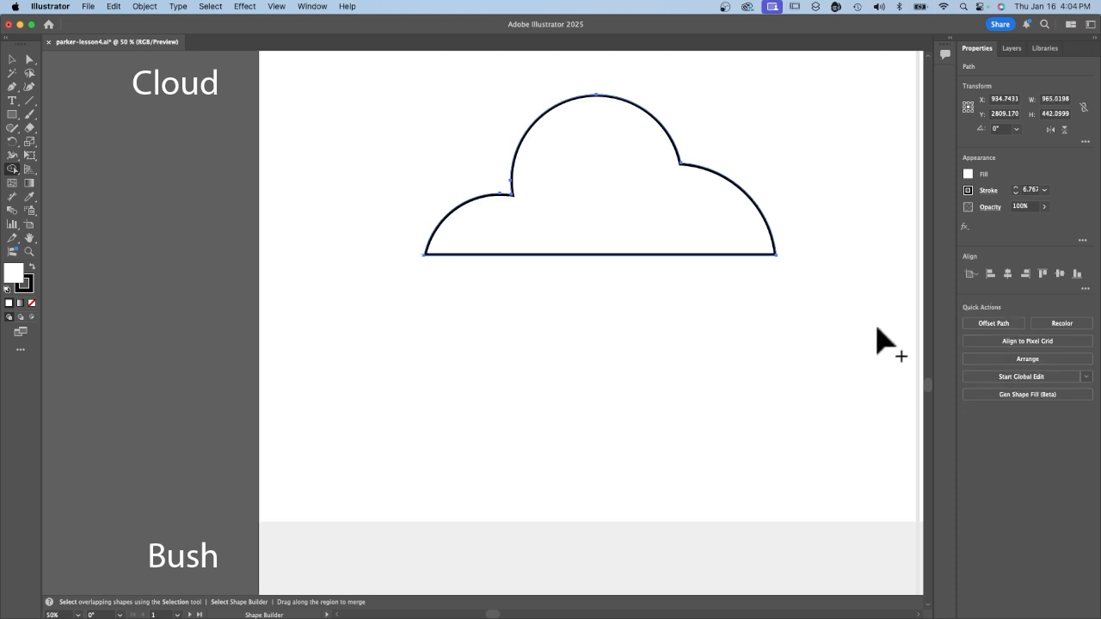
{"action": "key", "text": "super+z"}
{"action": "key", "text": "super+z"}
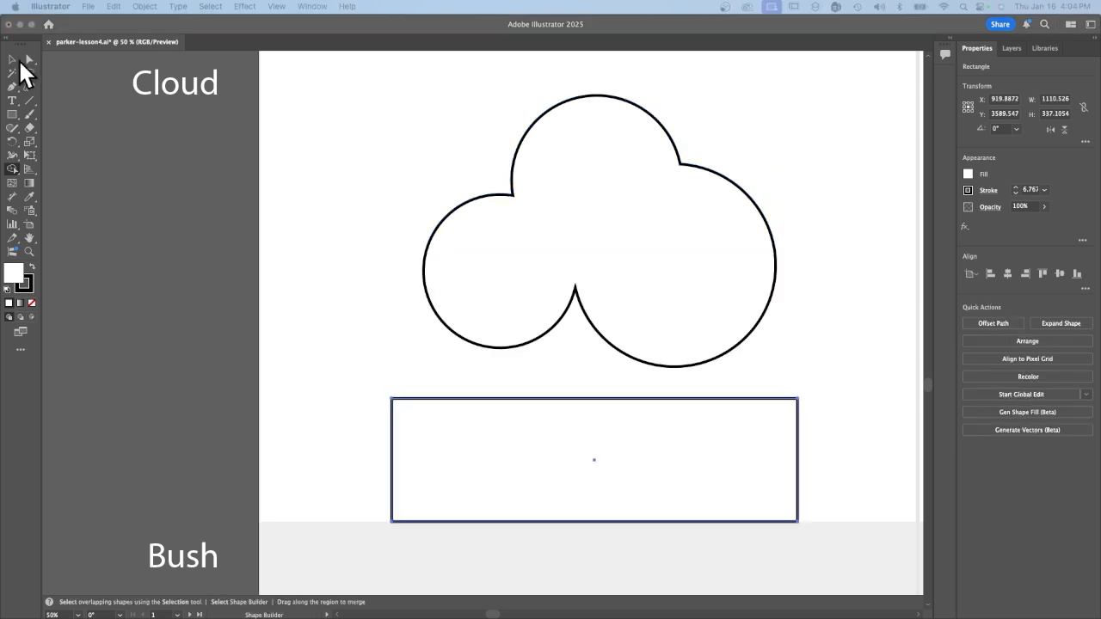
- Place the rectangle over the cloud's lower half and subtract it with Shape Builder, leaving a flat-bottomed cloud
{"action": "left_click", "coordinate": [13, 61]}
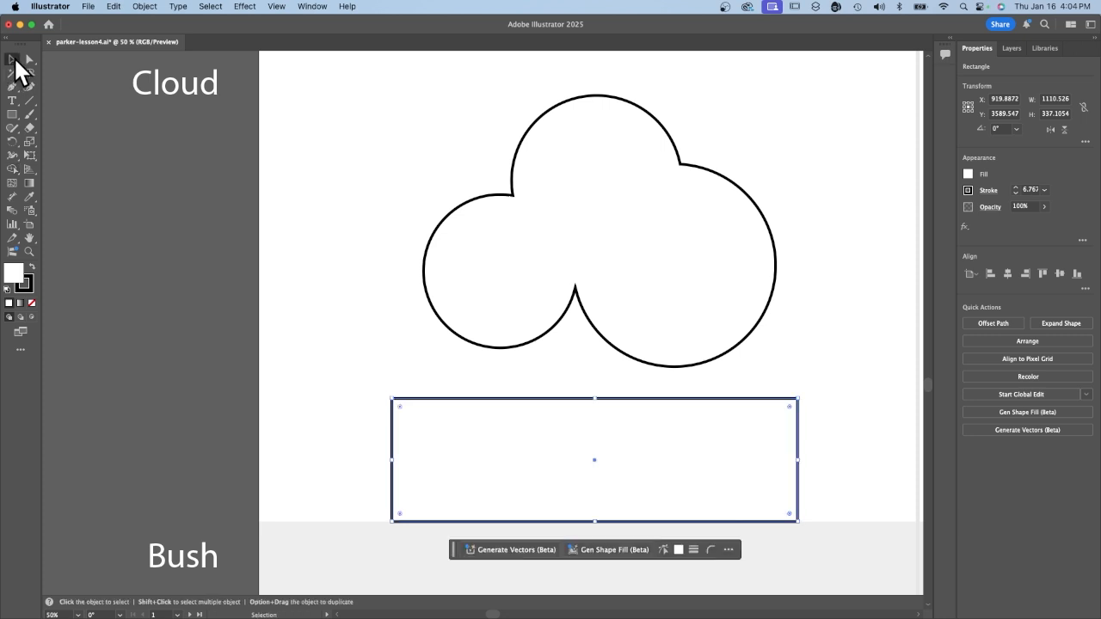
{"action": "left_click_drag", "start_coordinate": [622, 437], "coordinate": [633, 289]}
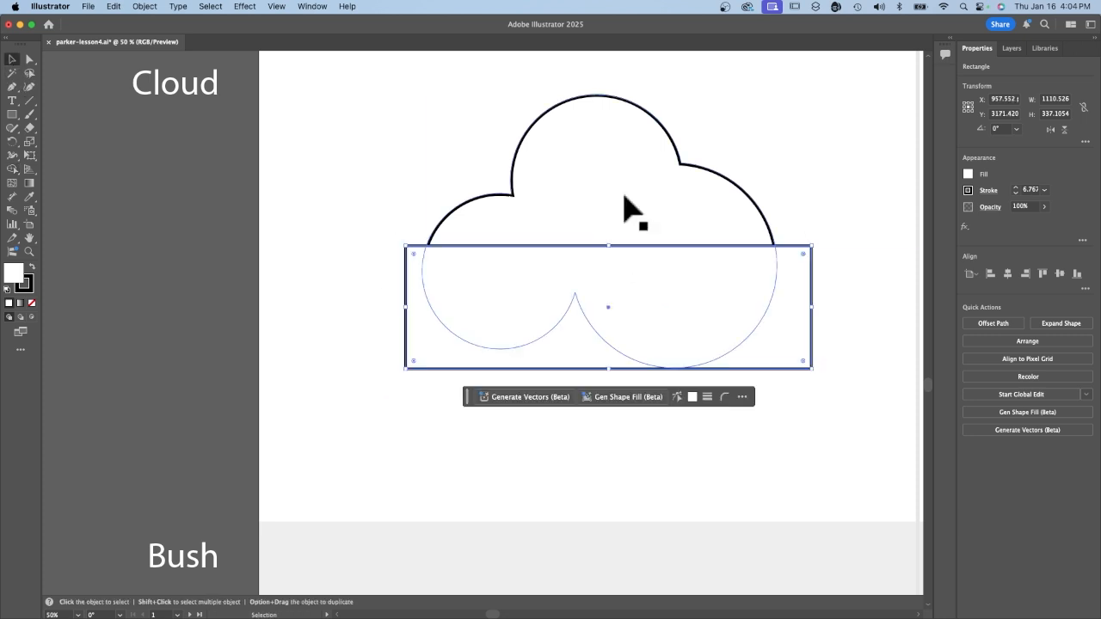
{"action": "left_click", "coordinate": [632, 209], "text": "shift"}
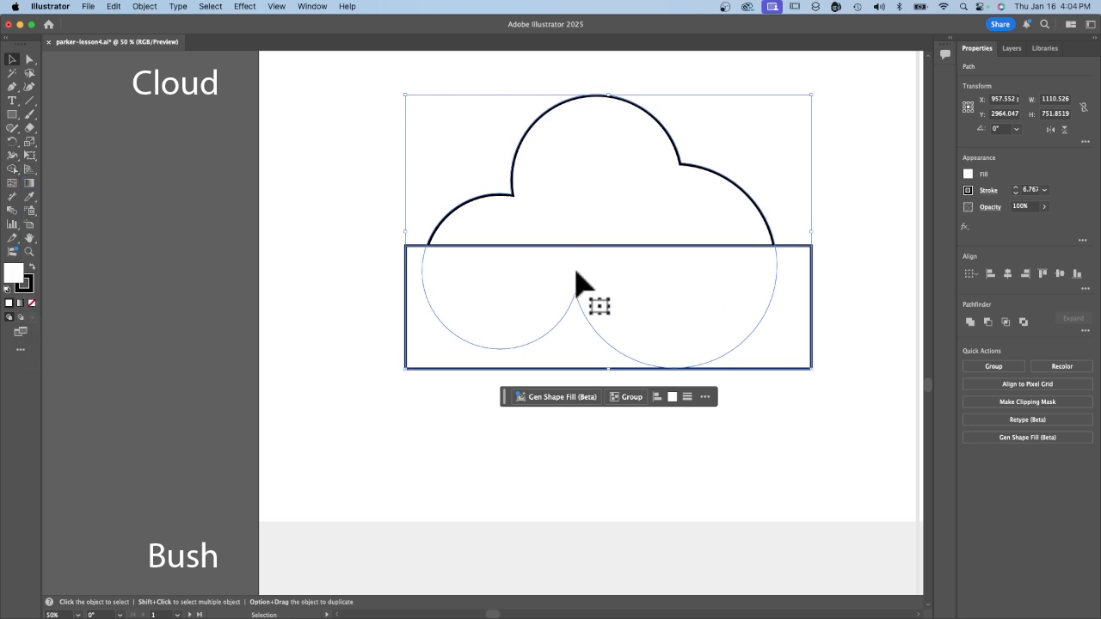
{"action": "left_click", "coordinate": [11, 171]}
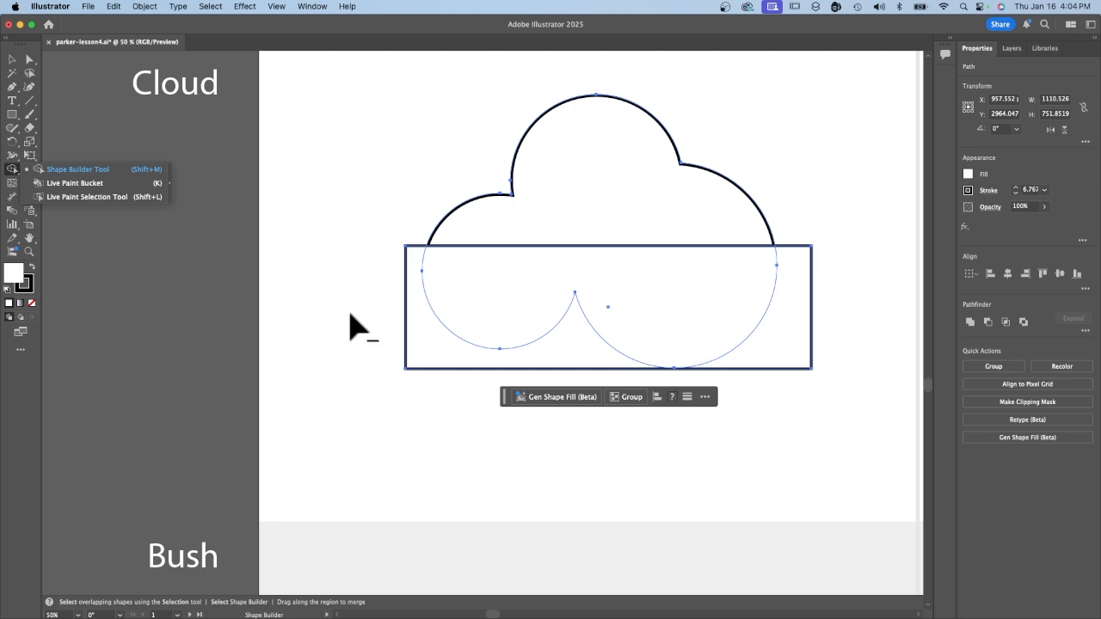
{"action": "mouse_move", "coordinate": [352, 326]}
{"action": "left_mouse_down"}
{"action": "mouse_move", "coordinate": [442, 315]}
{"action": "mouse_move", "coordinate": [857, 318]}
{"action": "left_mouse_up"}
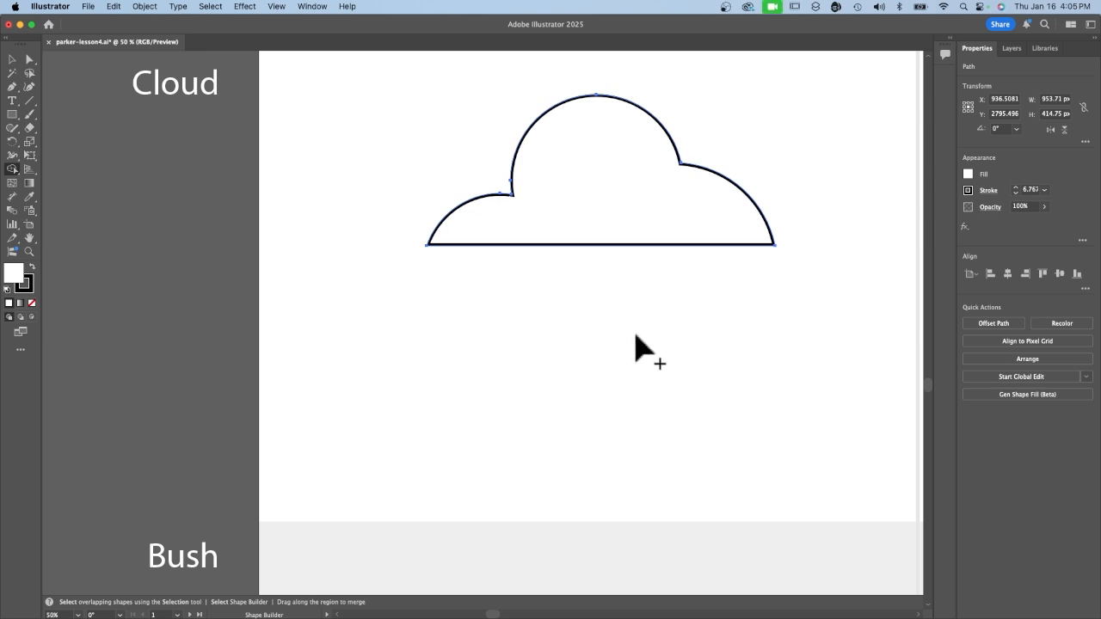
- Copy the example cloud's light gray 10 pt outline onto the work-area cloud with the Eyedropper, deselect it and save the document
{"action": "scroll", "coordinate": [637, 349], "scroll_direction": "right", "scroll_amount": 10}
{"action": "scroll", "coordinate": [636, 348], "scroll_direction": "up", "scroll_amount": 3}
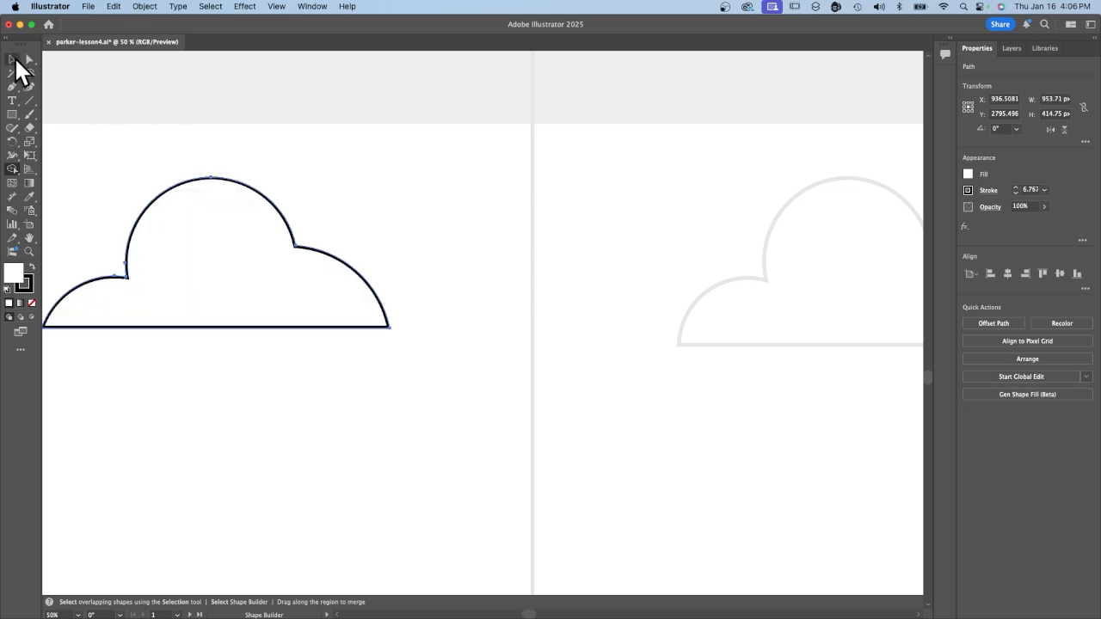
{"action": "left_click", "coordinate": [12, 58]}
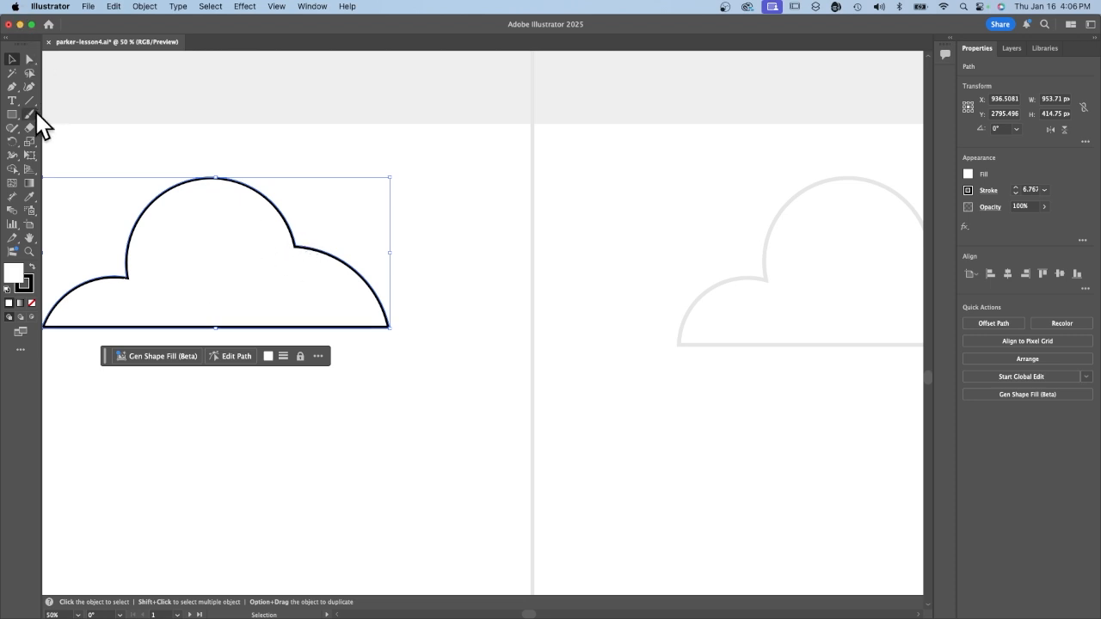
{"action": "left_click", "coordinate": [28, 198]}
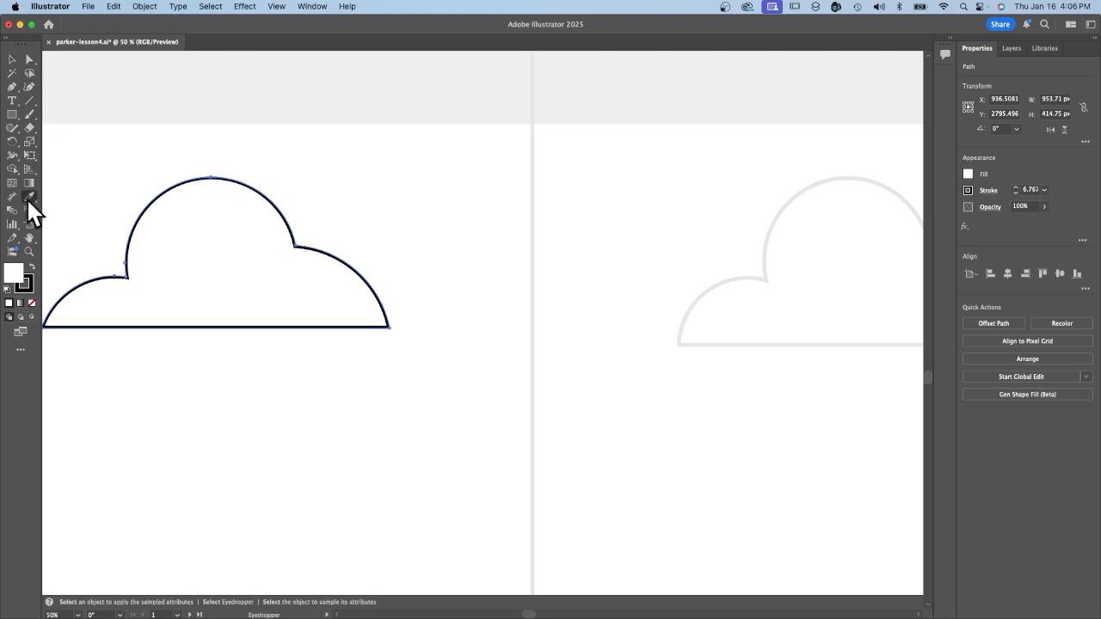
{"action": "left_click", "coordinate": [767, 244]}
{"action": "left_click", "coordinate": [12, 60]}
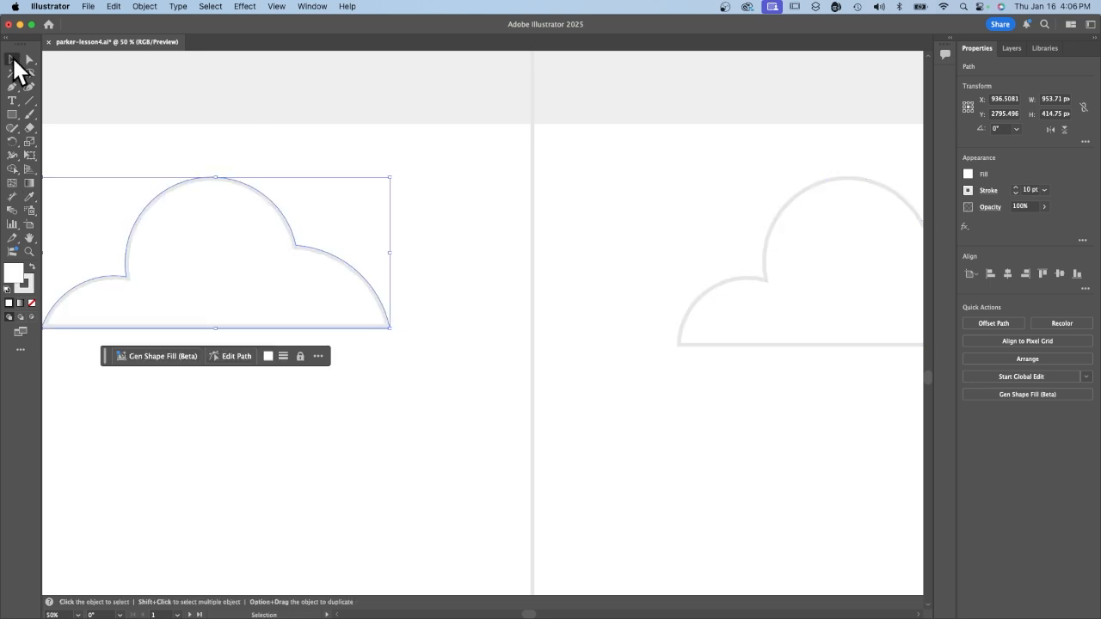
{"action": "left_click", "coordinate": [318, 398]}
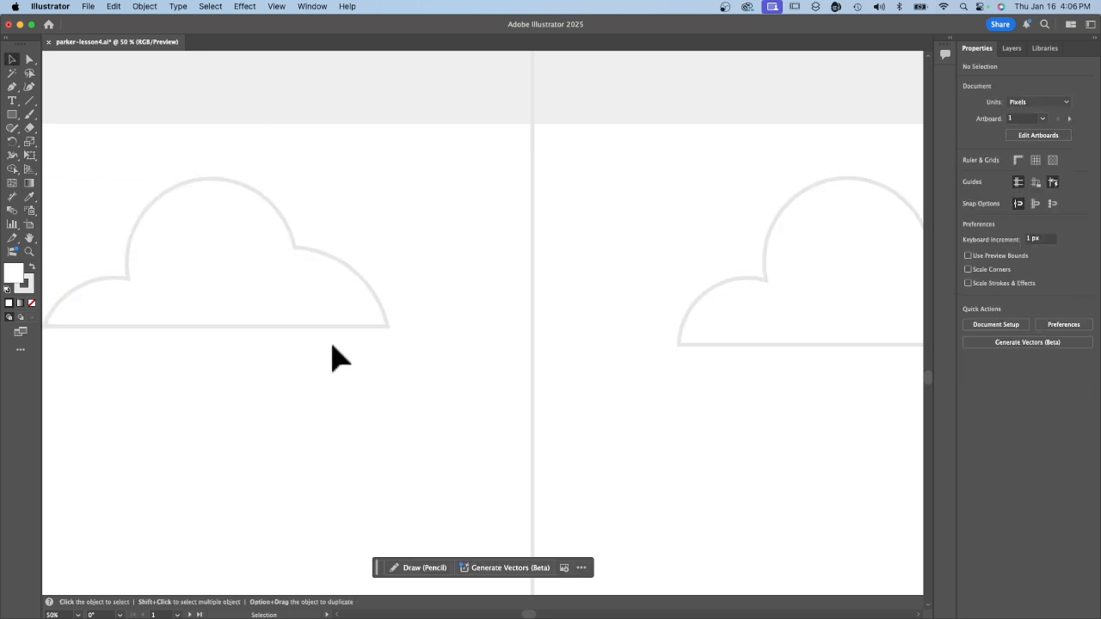
{"action": "key", "text": "super+s"}
- Fit all artboards in the window and zoom in on the Bush row's green circles and orange rectangle, leaving nothing selected
{"action": "left_click", "coordinate": [276, 7]}
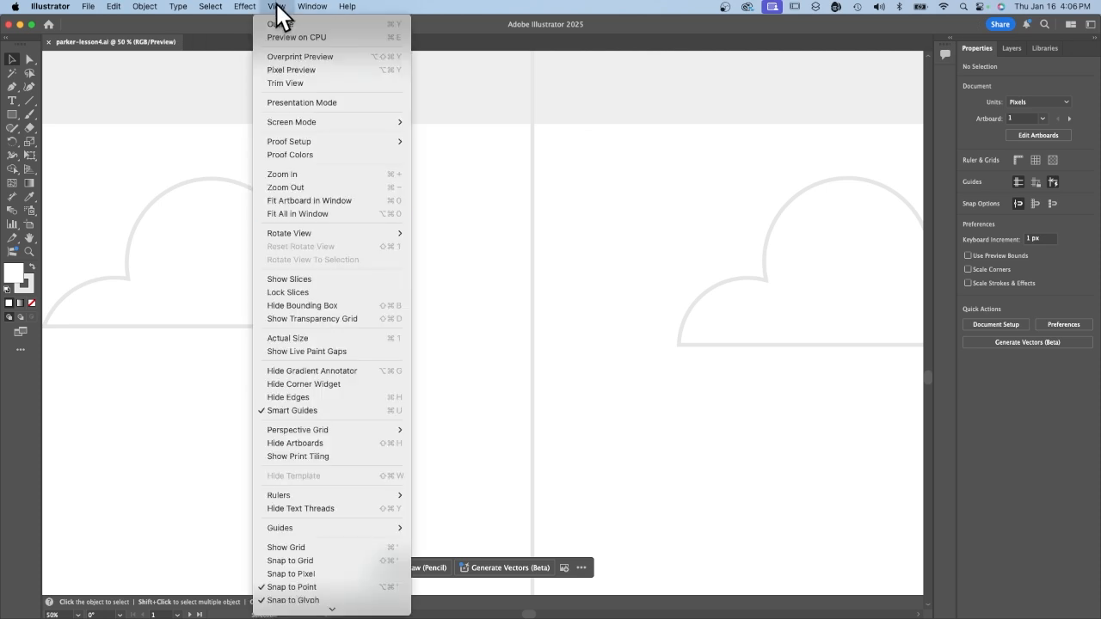
{"action": "left_click", "coordinate": [306, 216]}
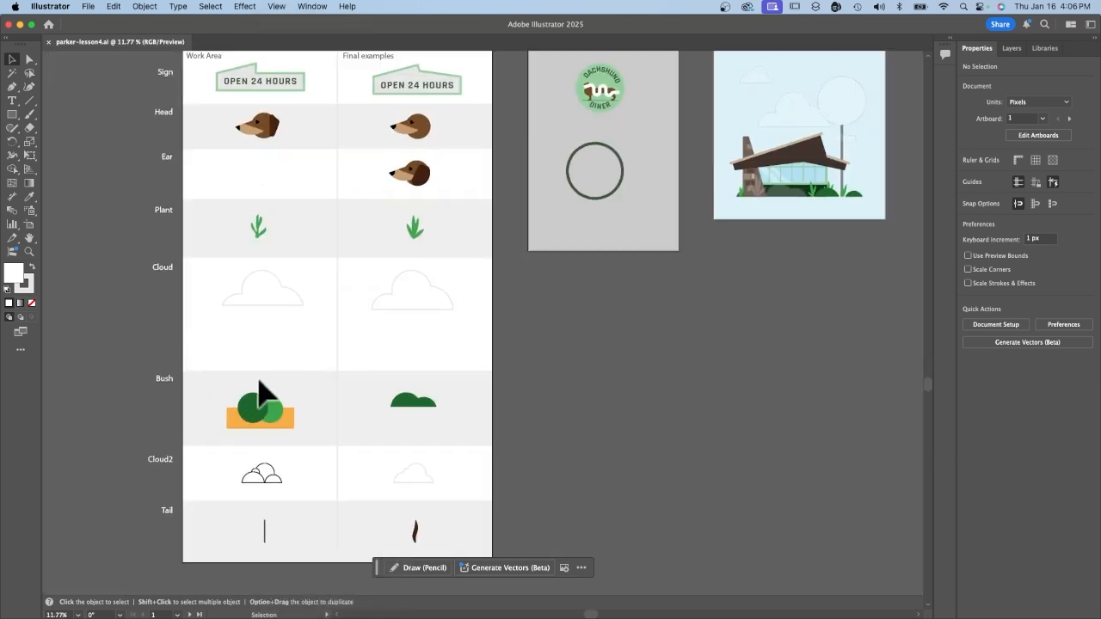
{"action": "left_click", "coordinate": [263, 419]}
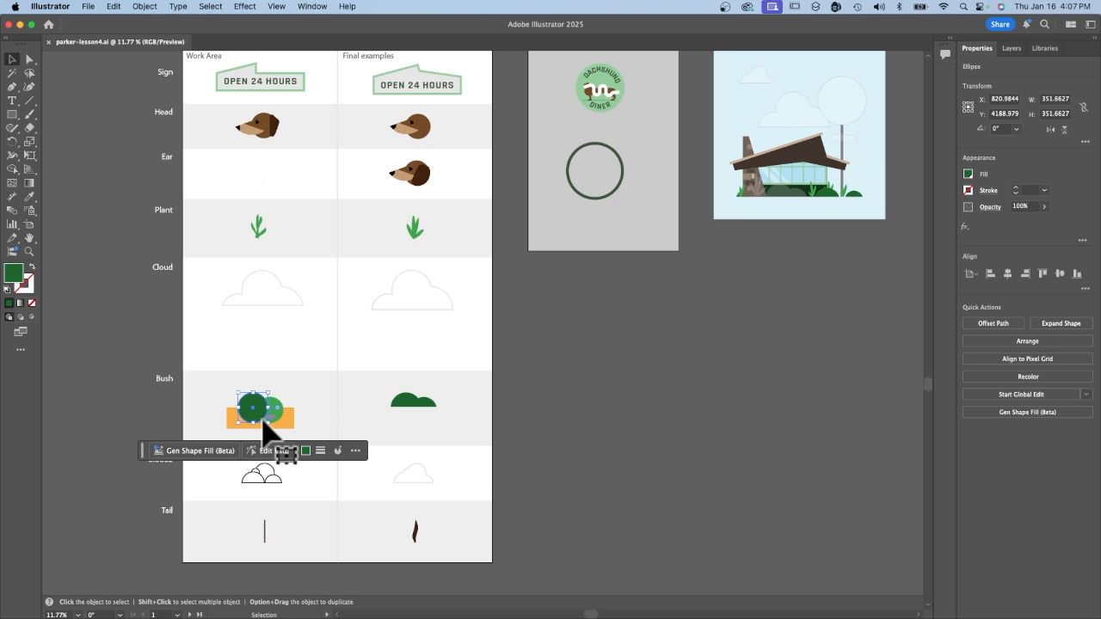
{"action": "key", "text": "super+equal"}
{"action": "key", "text": "super+equal"}
{"action": "key", "text": "super+equal"}
{"action": "key", "text": "super+equal"}
{"action": "key", "text": "super+equal"}
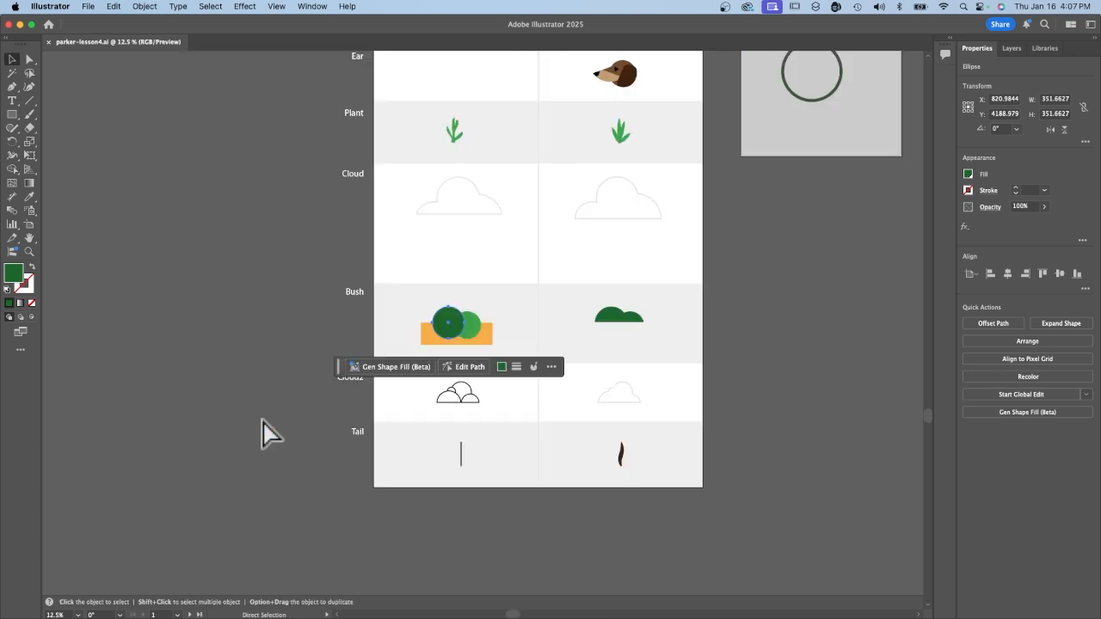
{"action": "key", "text": "super+equal"}
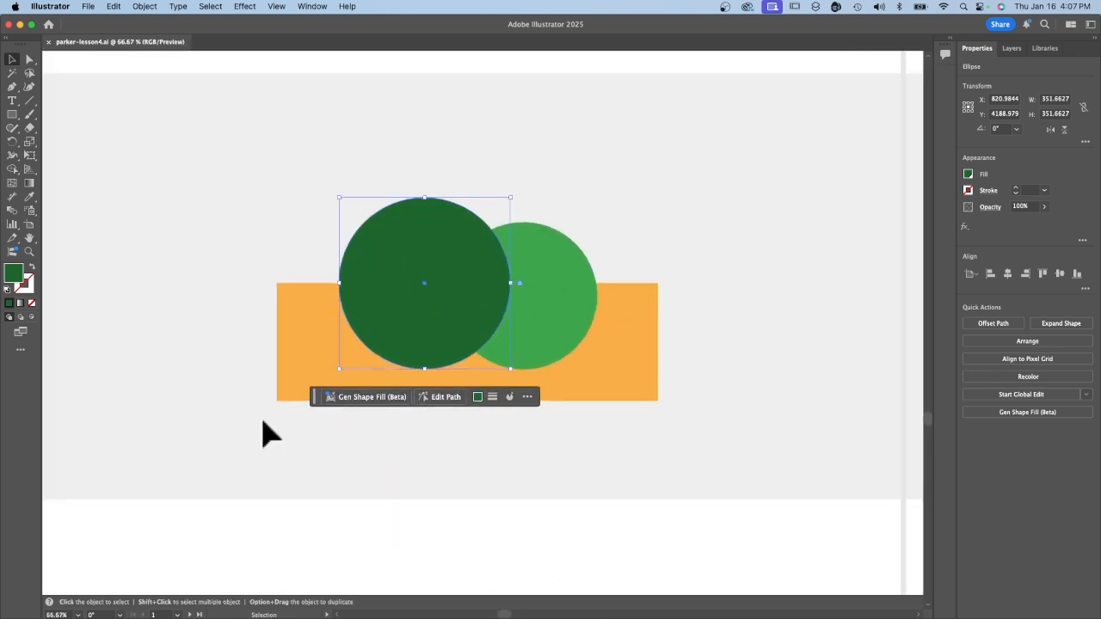
{"action": "left_click", "coordinate": [274, 215]}
{"action": "left_click_drag", "start_coordinate": [294, 176], "coordinate": [616, 267]}
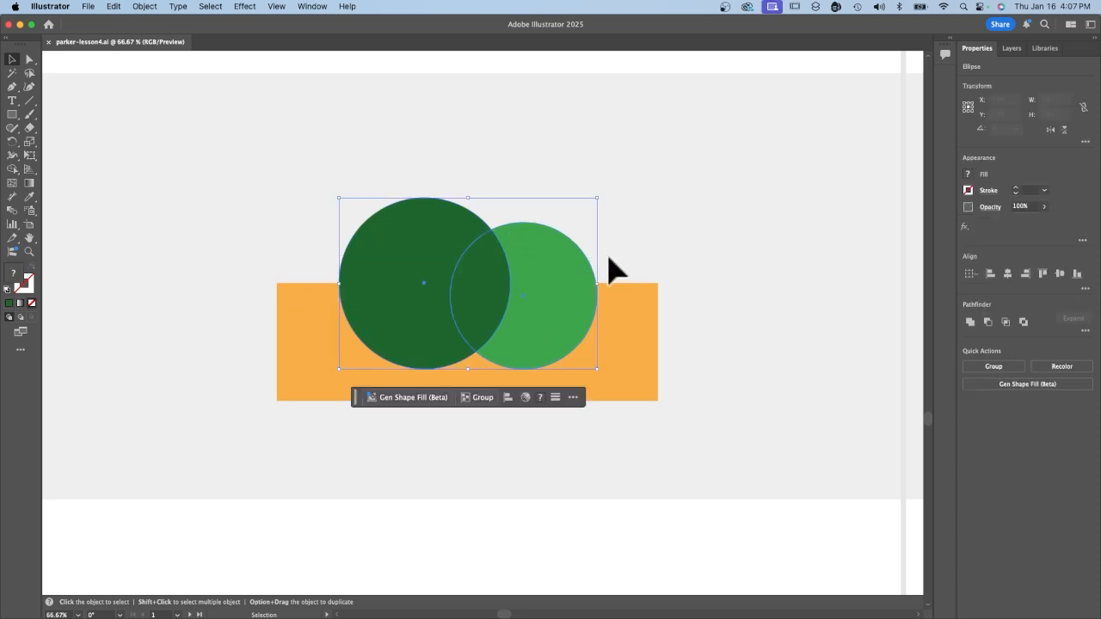
{"action": "left_click", "coordinate": [730, 453]}
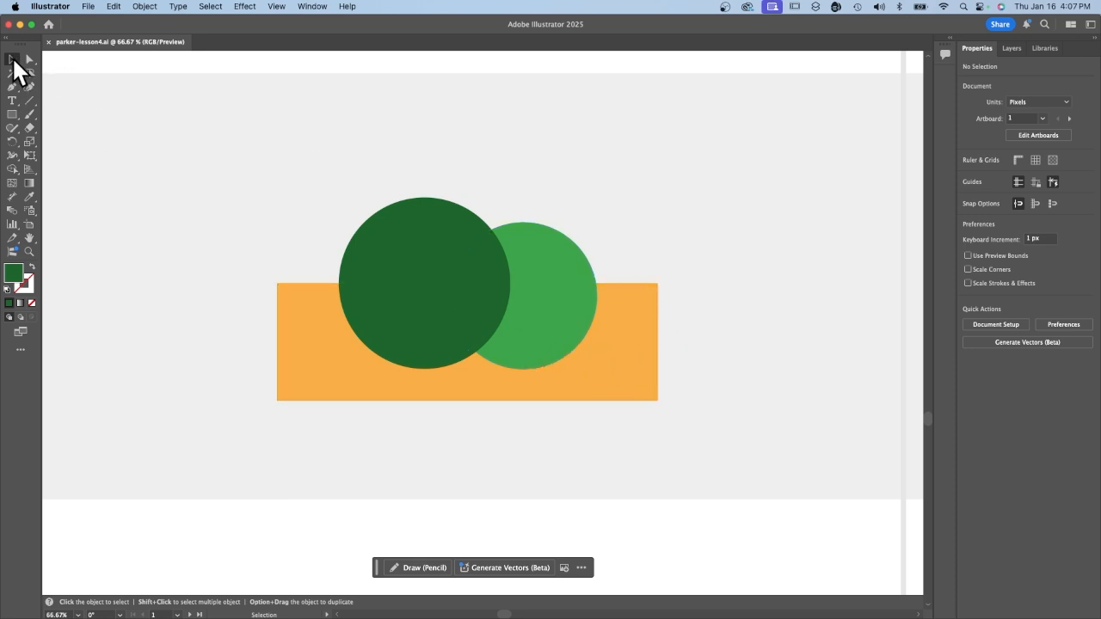
- Merge the two overlapping green circles into one dark green bush shape with Pathfinder Unite and deselect it
{"action": "left_click_drag", "start_coordinate": [272, 119], "coordinate": [660, 264]}
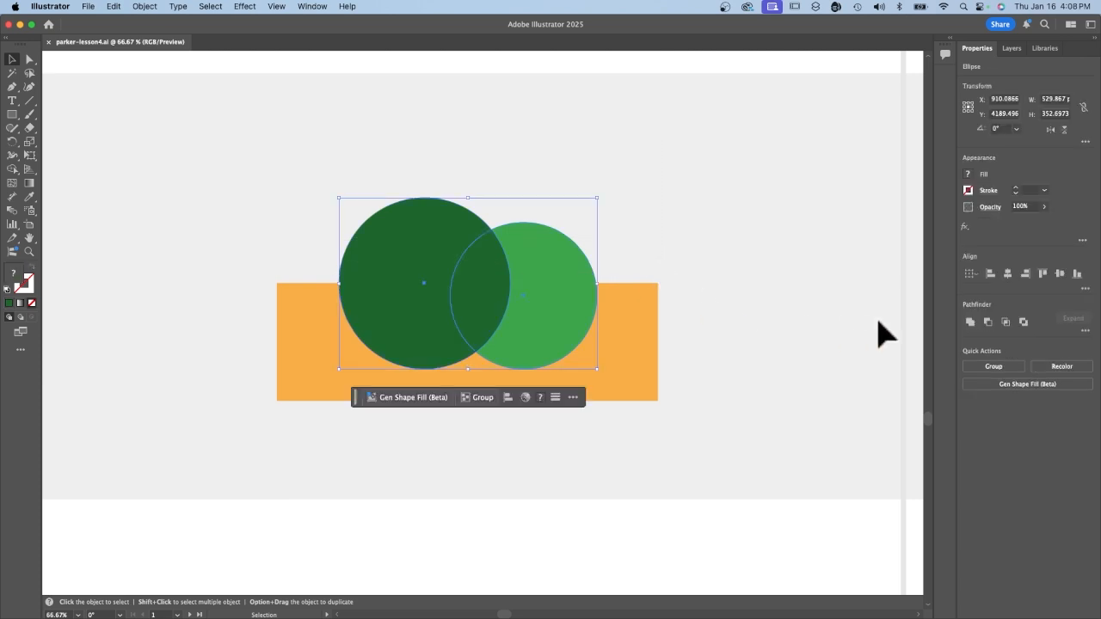
{"action": "left_click", "coordinate": [968, 325]}
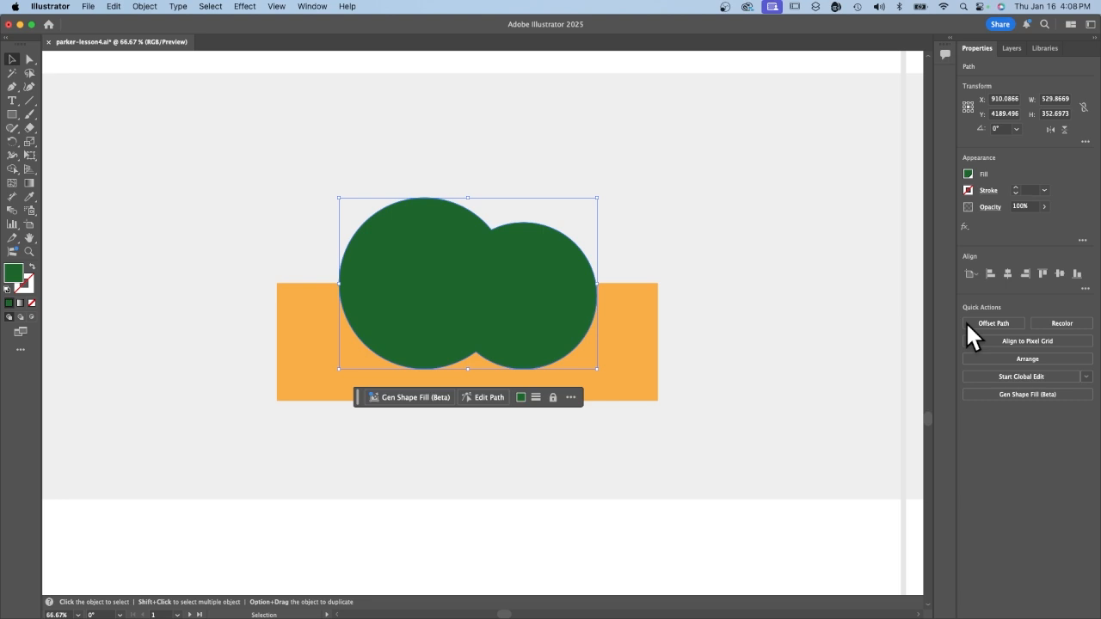
{"action": "left_click", "coordinate": [693, 263]}
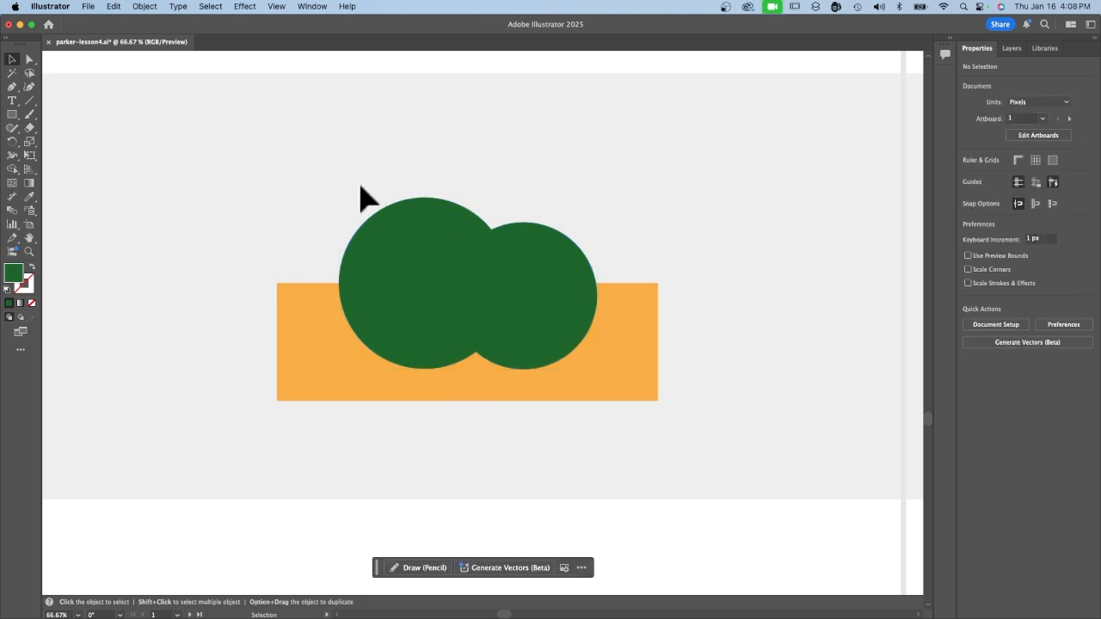
- Try cutting the bush's lower half away against the orange rectangle with Pathfinder Minus Back, and undo the cut
{"action": "left_click_drag", "start_coordinate": [268, 179], "coordinate": [698, 365]}
{"action": "key", "text": "shift+m"}
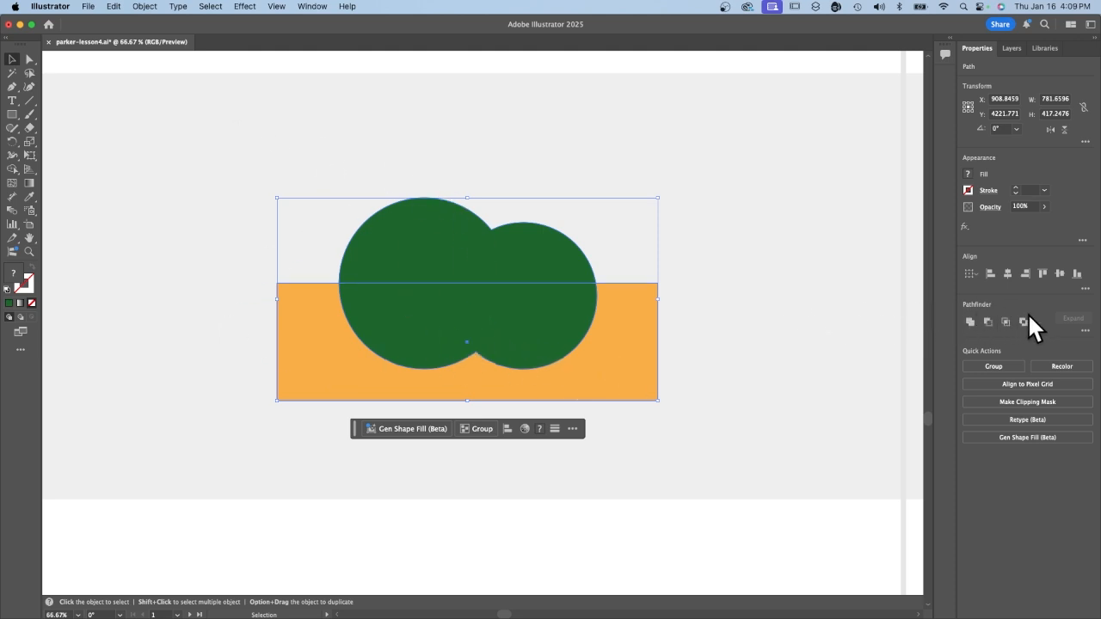
{"action": "left_click", "coordinate": [1086, 331]}
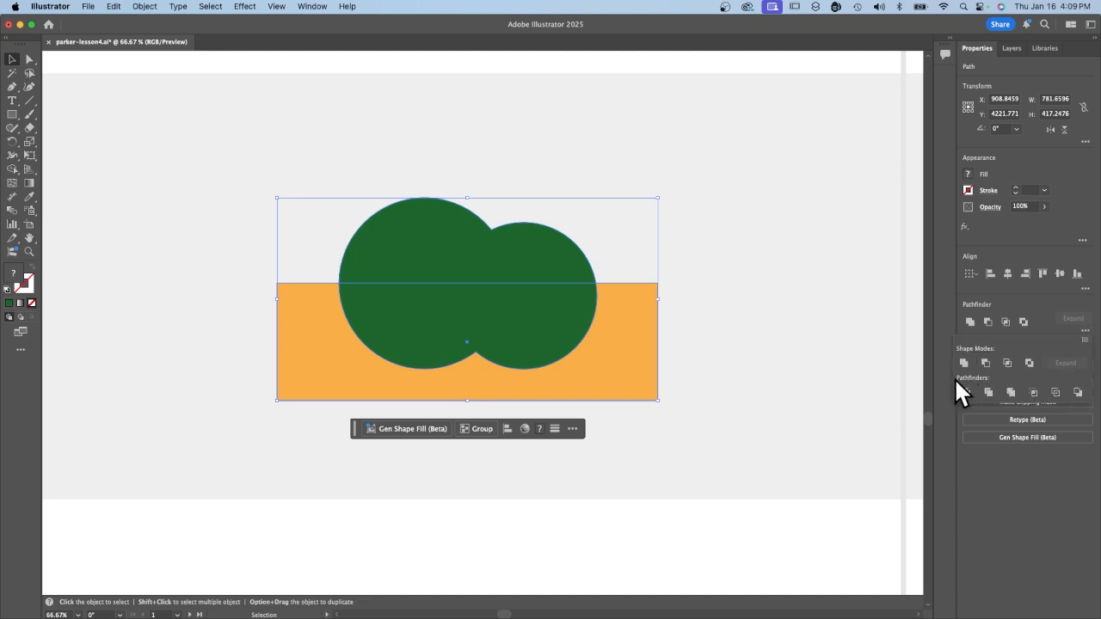
{"action": "left_click", "coordinate": [1078, 393]}
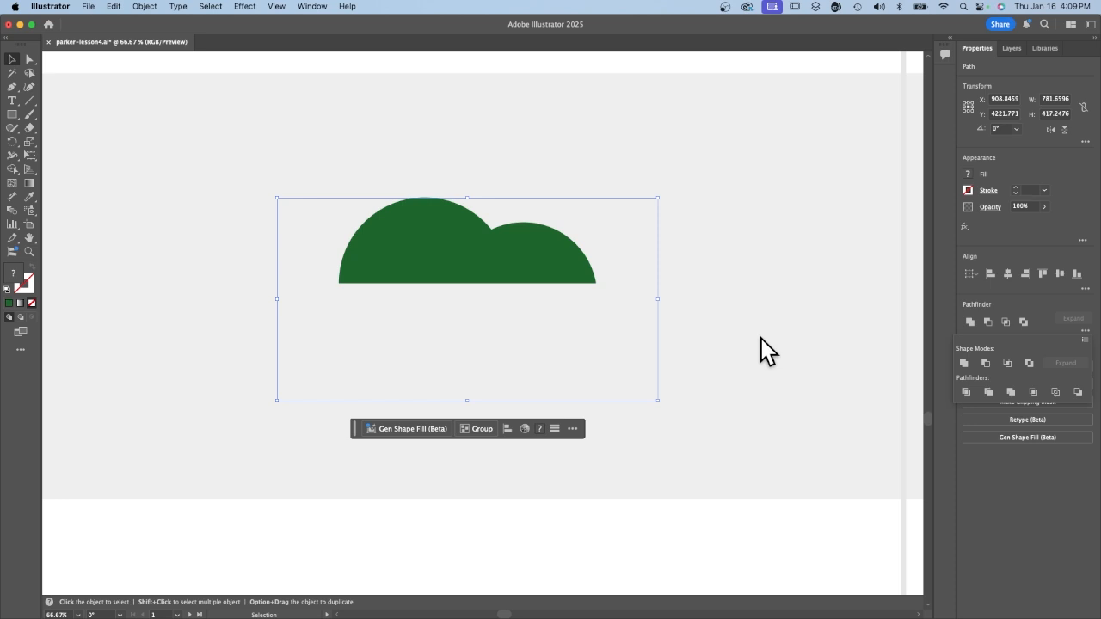
{"action": "key", "text": "super+z"}
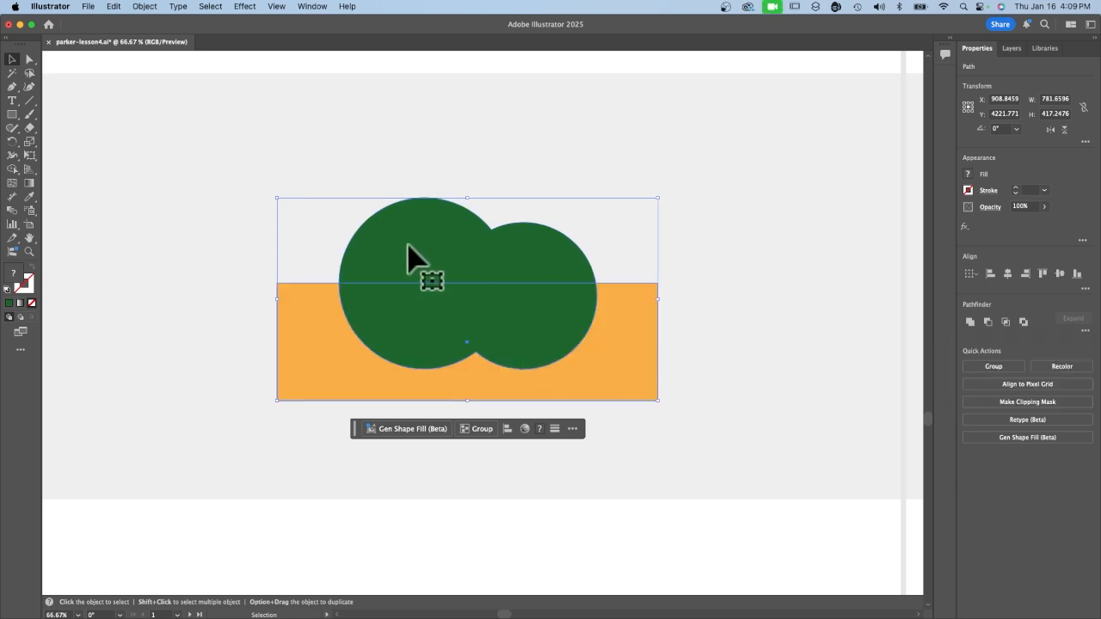
- Shift the merged green bush about 10 px to the left over the orange rectangle
{"action": "left_click", "coordinate": [433, 116]}
{"action": "left_click", "coordinate": [459, 251]}
{"action": "mouse_move", "coordinate": [440, 255]}
{"action": "left_mouse_down"}
{"action": "mouse_move", "coordinate": [600, 178]}
{"action": "mouse_move", "coordinate": [447, 253]}
{"action": "mouse_move", "coordinate": [442, 295]}
{"action": "mouse_move", "coordinate": [430, 196]}
{"action": "mouse_move", "coordinate": [462, 317]}
{"action": "mouse_move", "coordinate": [450, 246]}
{"action": "mouse_move", "coordinate": [448, 261]}
{"action": "left_mouse_up"}
{"action": "left_click", "coordinate": [422, 330]}
{"action": "left_click_drag", "start_coordinate": [446, 258], "coordinate": [446, 258]}
- Bring the orange rectangle in front of the bush, put the bush back at the front of the stack, and deselect it
{"action": "left_click", "coordinate": [293, 366]}
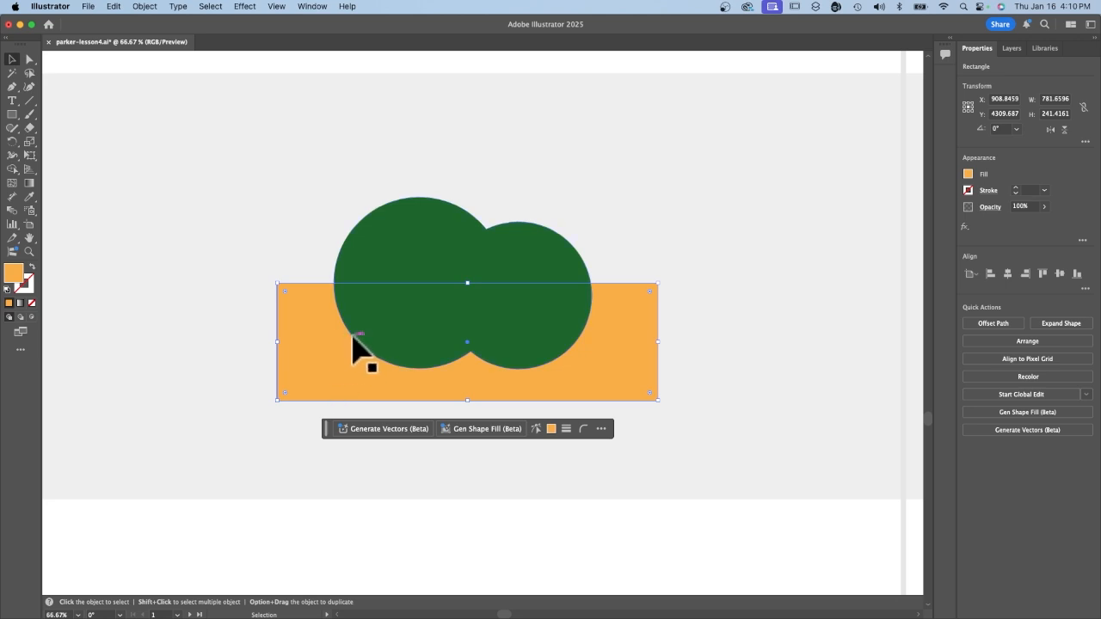
{"action": "left_click", "coordinate": [989, 340]}
{"action": "left_click", "coordinate": [988, 348]}
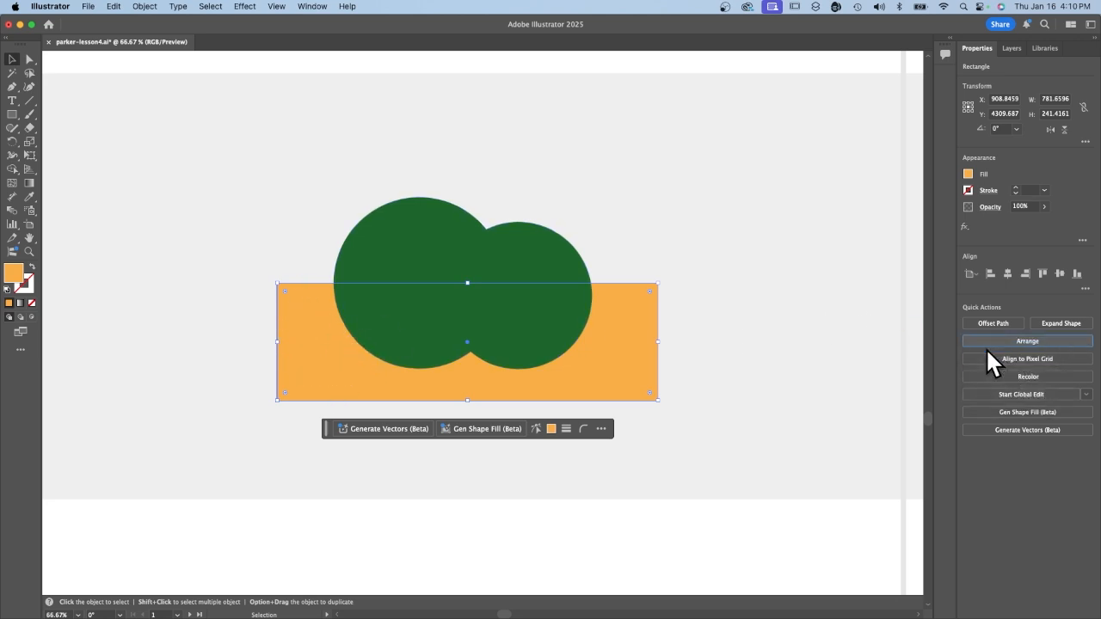
{"action": "key", "text": "shift+super+a"}
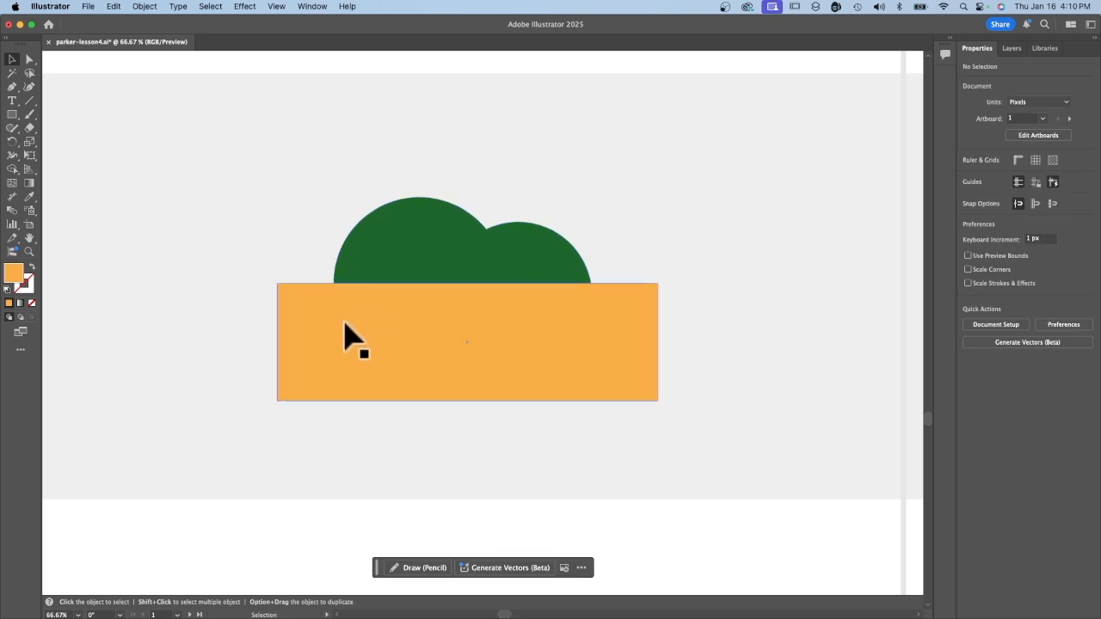
{"action": "left_click", "coordinate": [430, 277]}
{"action": "left_click", "coordinate": [1020, 361]}
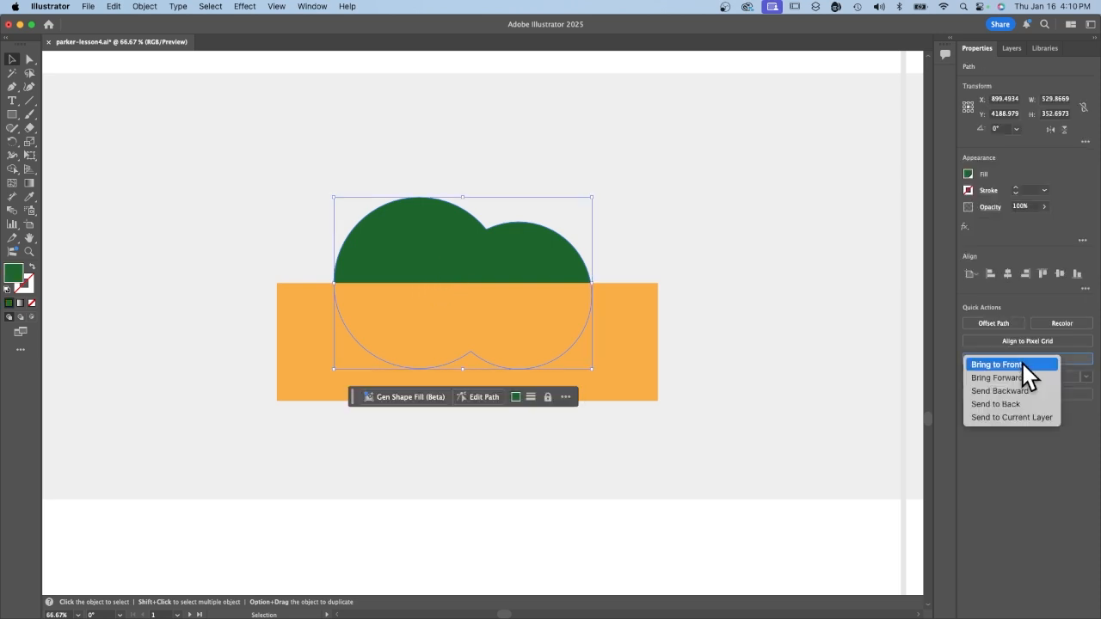
{"action": "left_click", "coordinate": [1013, 365]}
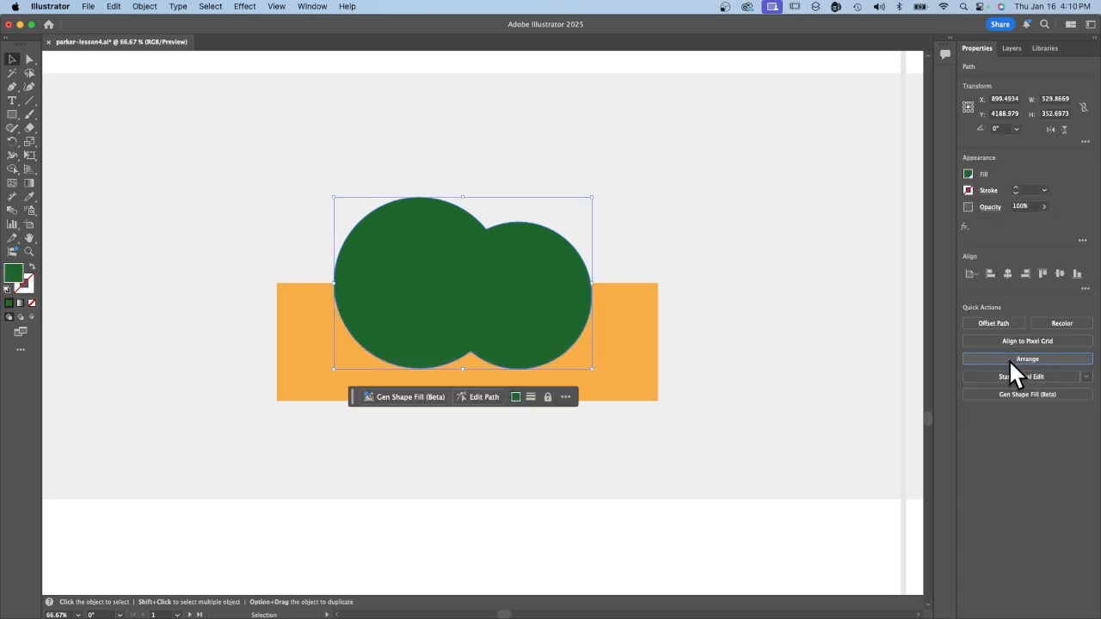
{"action": "left_click", "coordinate": [865, 312]}
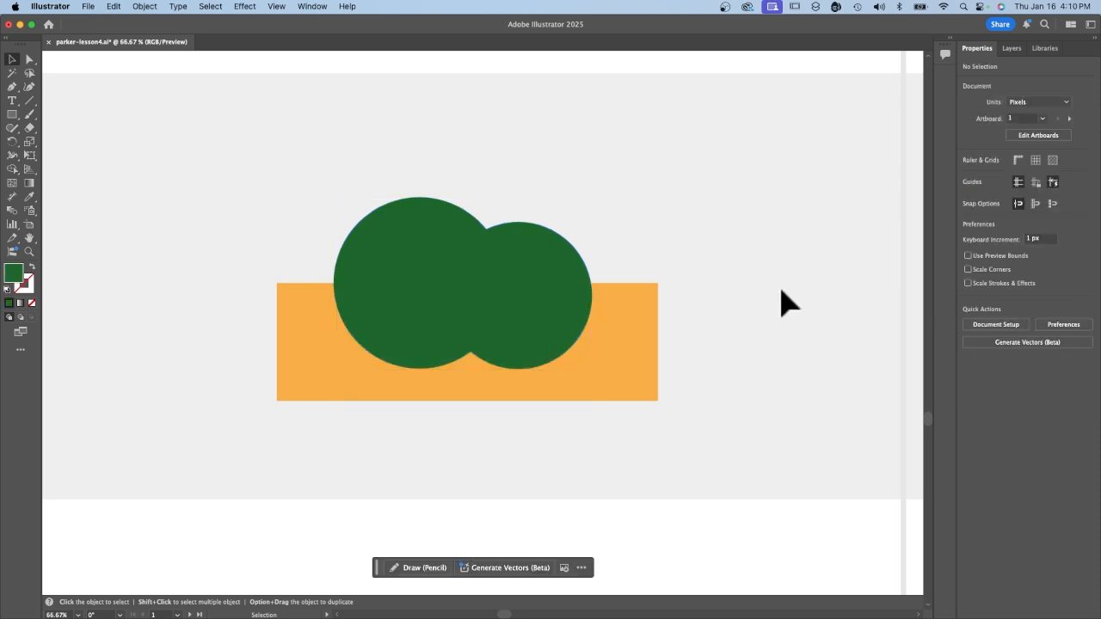
- Subtract the orange rectangle from the bush with Pathfinder Minus Back, leaving a flat-bottomed bush, and deselect it
{"action": "left_click", "coordinate": [315, 354]}
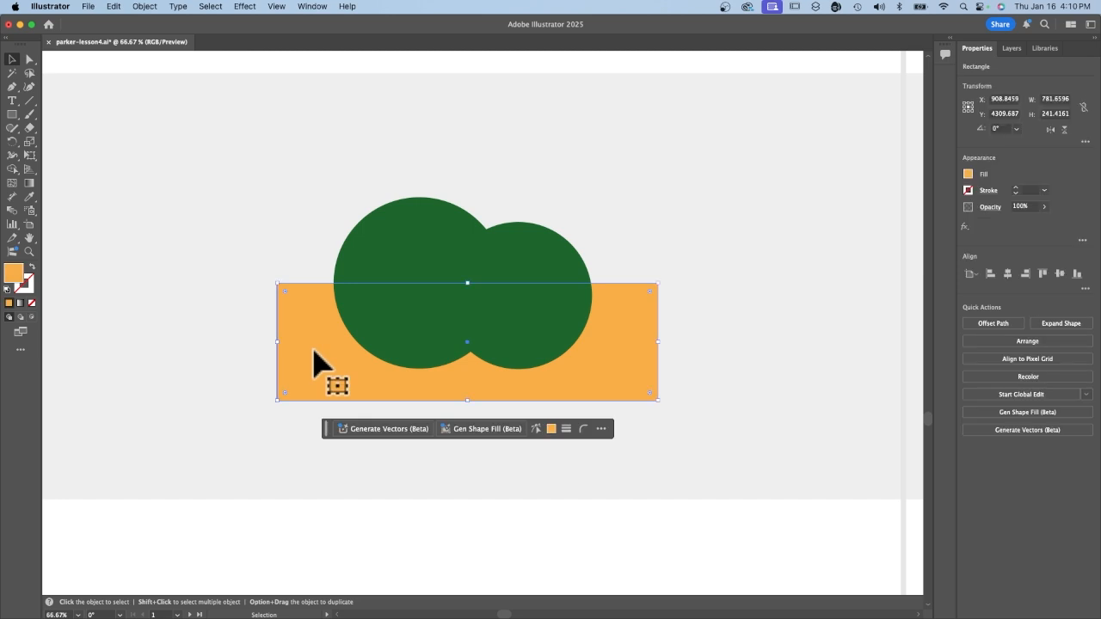
{"action": "left_click", "coordinate": [408, 252], "text": "shift"}
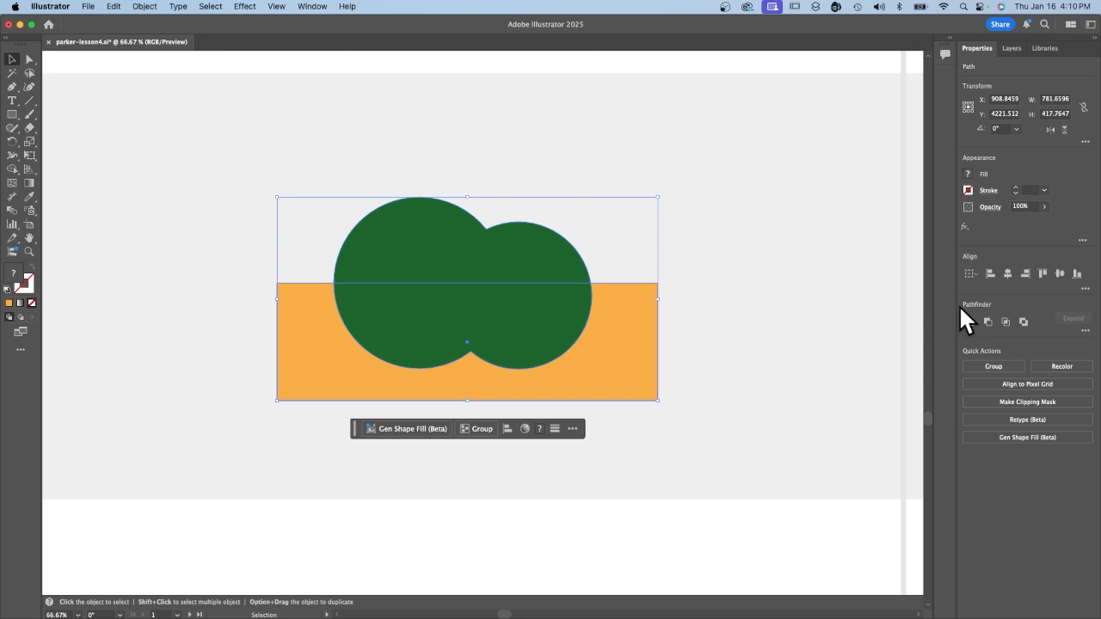
{"action": "left_click", "coordinate": [1085, 331]}
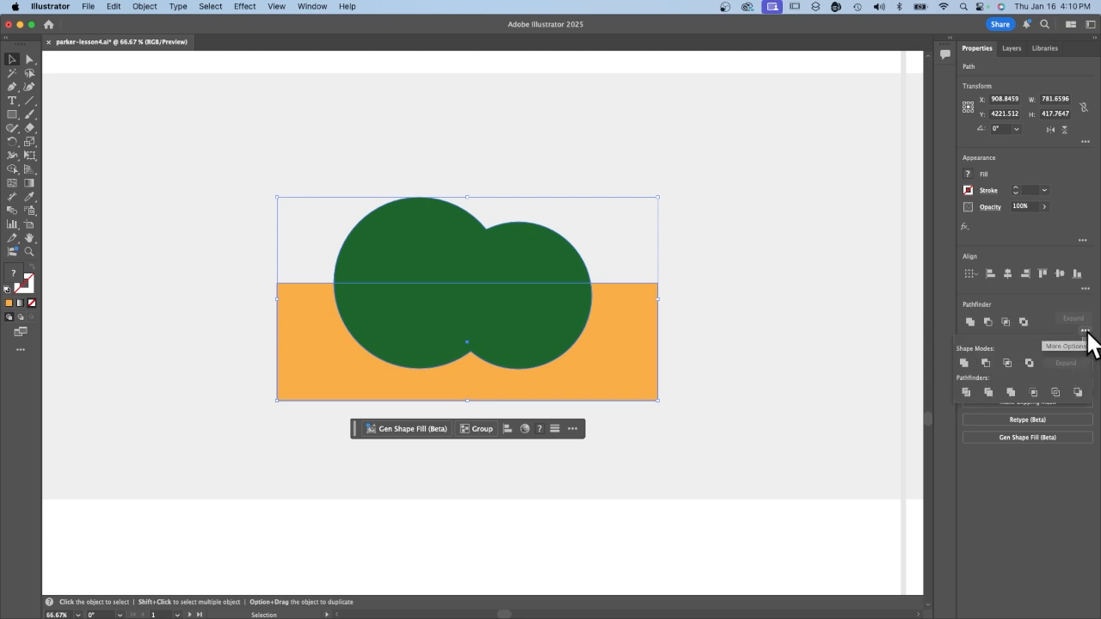
{"action": "left_click", "coordinate": [1078, 393]}
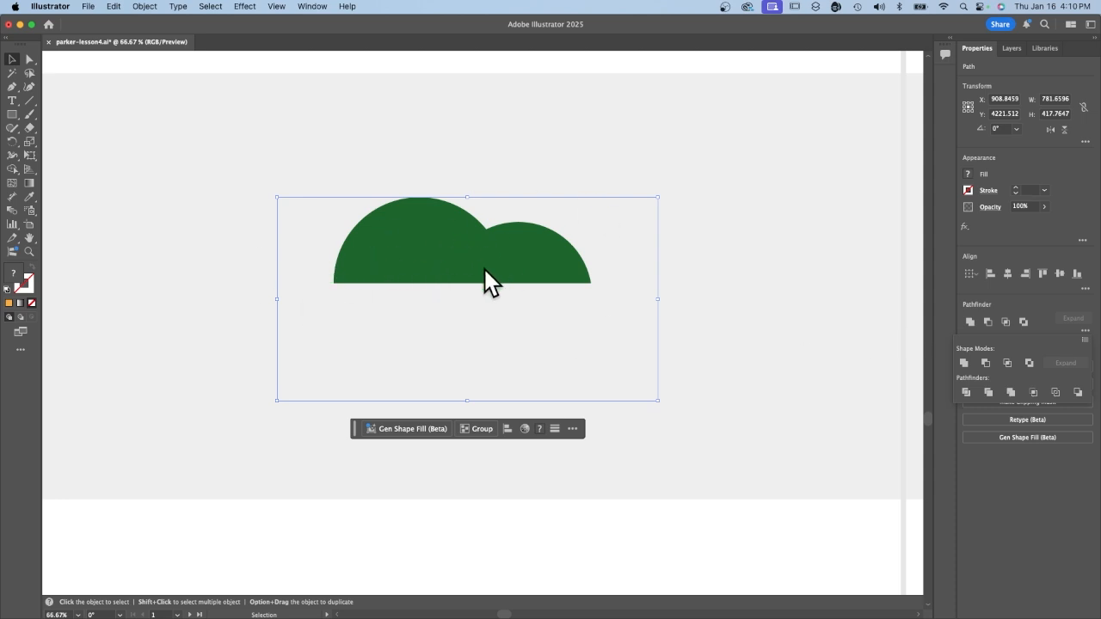
{"action": "left_click", "coordinate": [685, 315]}
- Merge the outlined circle and half-circle shapes below the bush into a single cloud with Pathfinder Unite
{"action": "scroll", "coordinate": [693, 327], "scroll_direction": "down", "scroll_amount": 10}
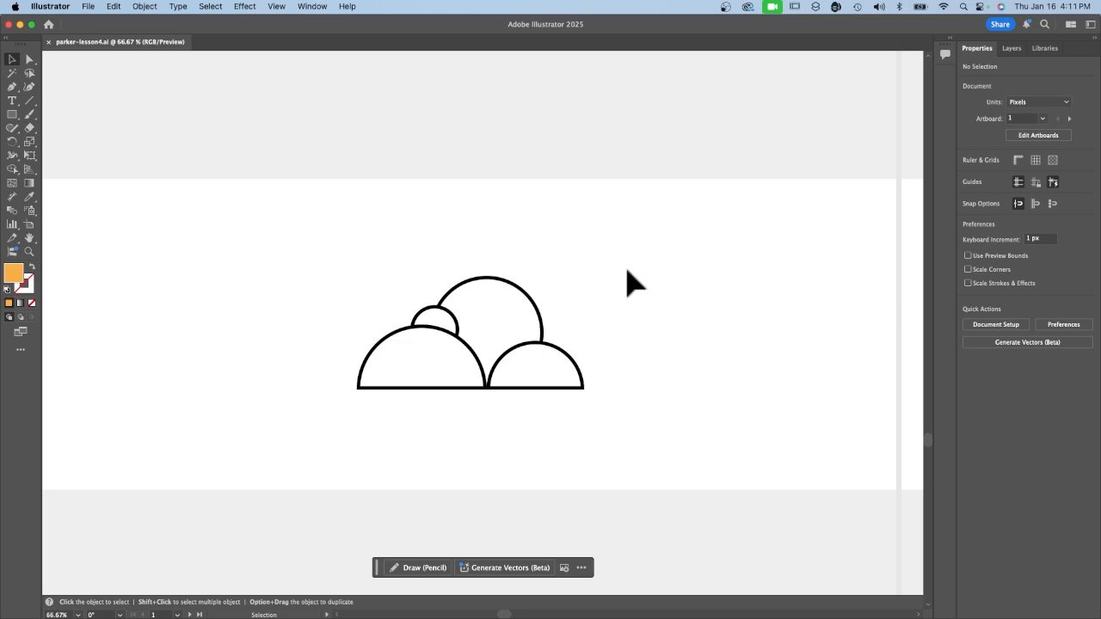
{"action": "left_click_drag", "start_coordinate": [324, 244], "coordinate": [628, 413]}
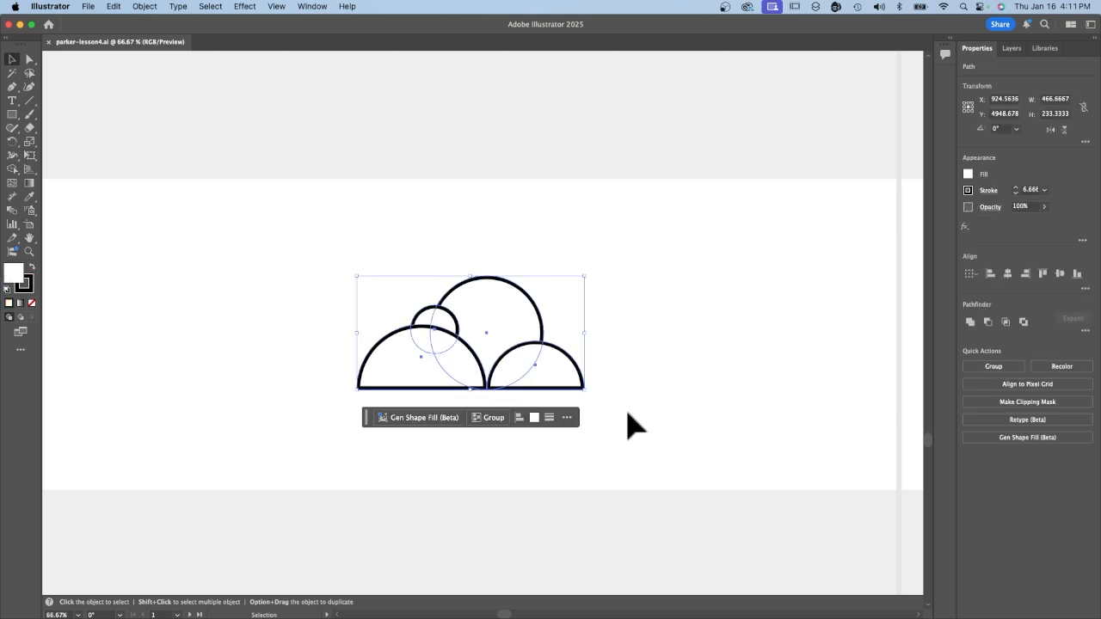
{"action": "left_click", "coordinate": [970, 321]}
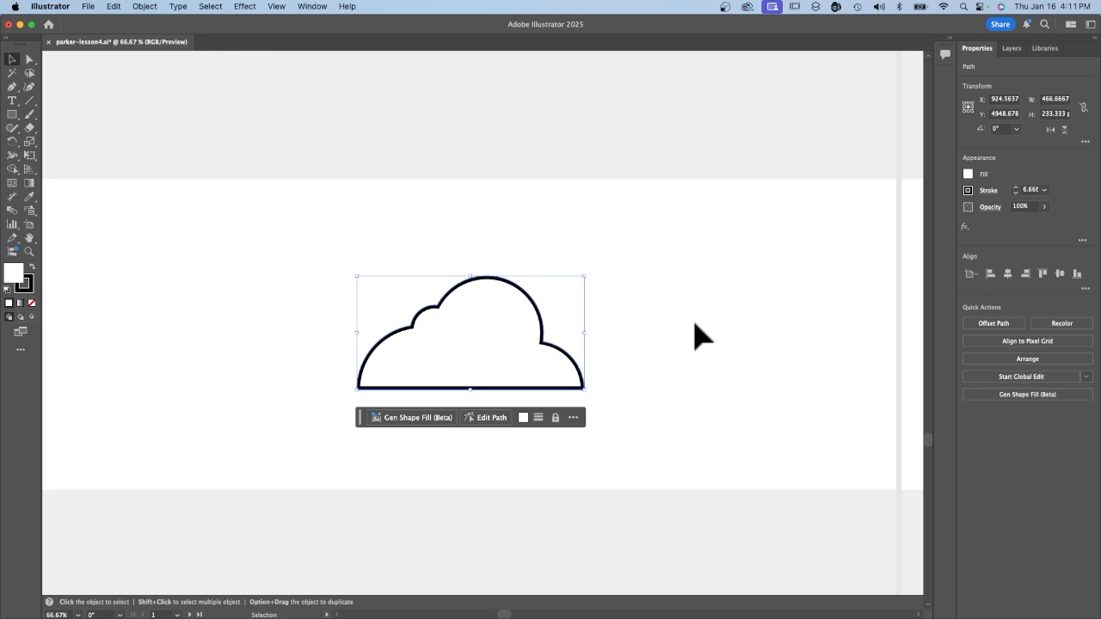
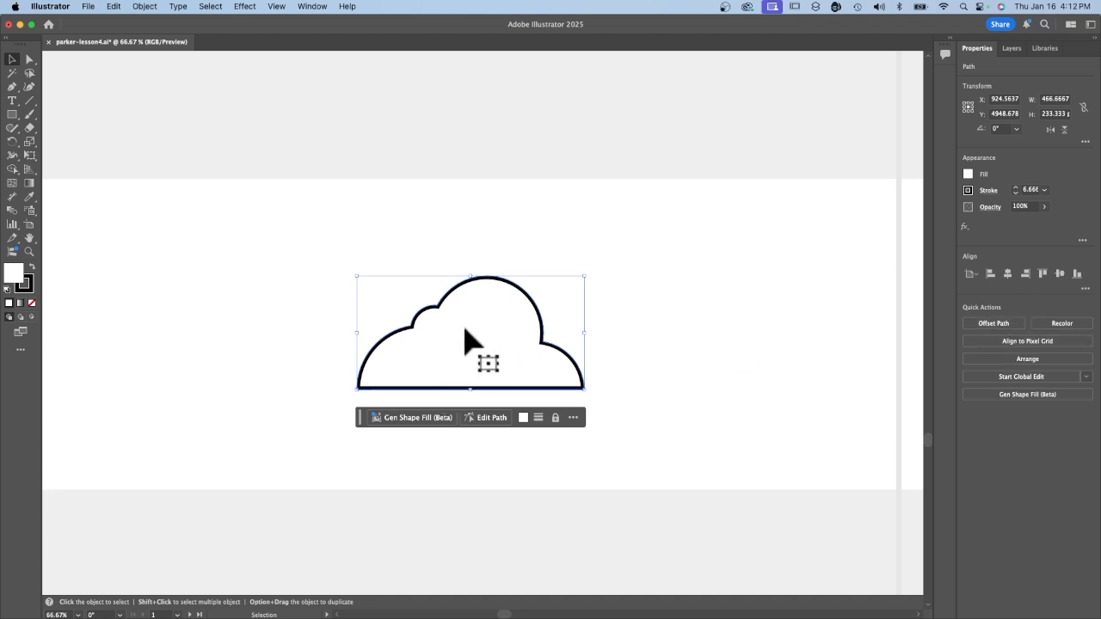
- Copy the example cloud's light gray 10 pt outline onto the merged cloud with the Eyedropper and deselect it
{"action": "scroll", "coordinate": [465, 330], "scroll_direction": "right", "scroll_amount": 4}
{"action": "key", "text": "super+minus"}
{"action": "scroll", "coordinate": [465, 341], "scroll_direction": "right", "scroll_amount": 5}
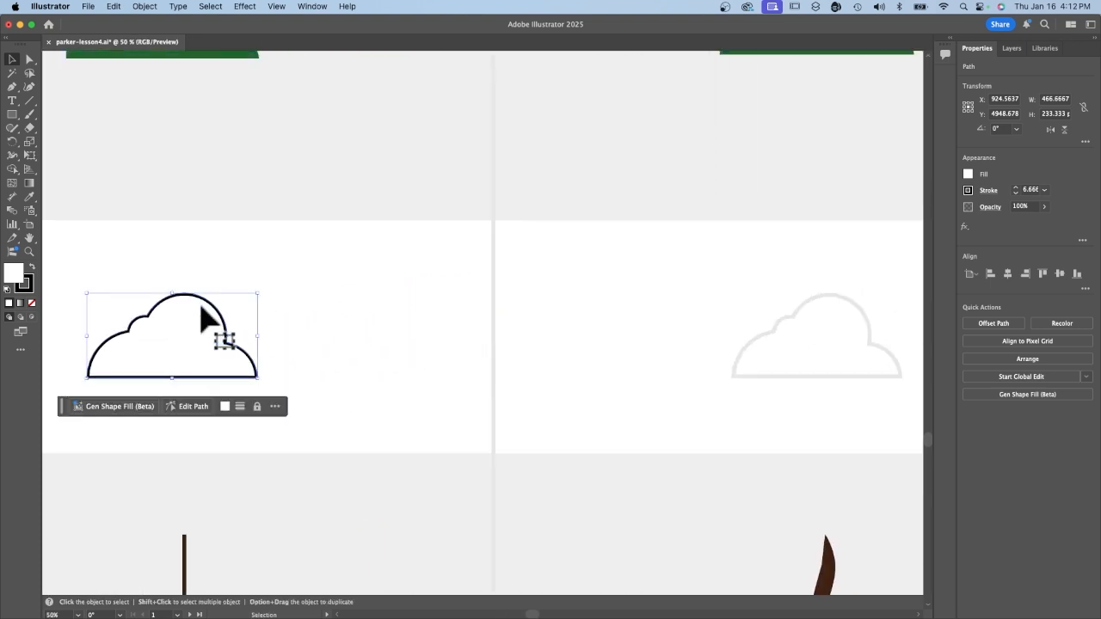
{"action": "left_click", "coordinate": [31, 196]}
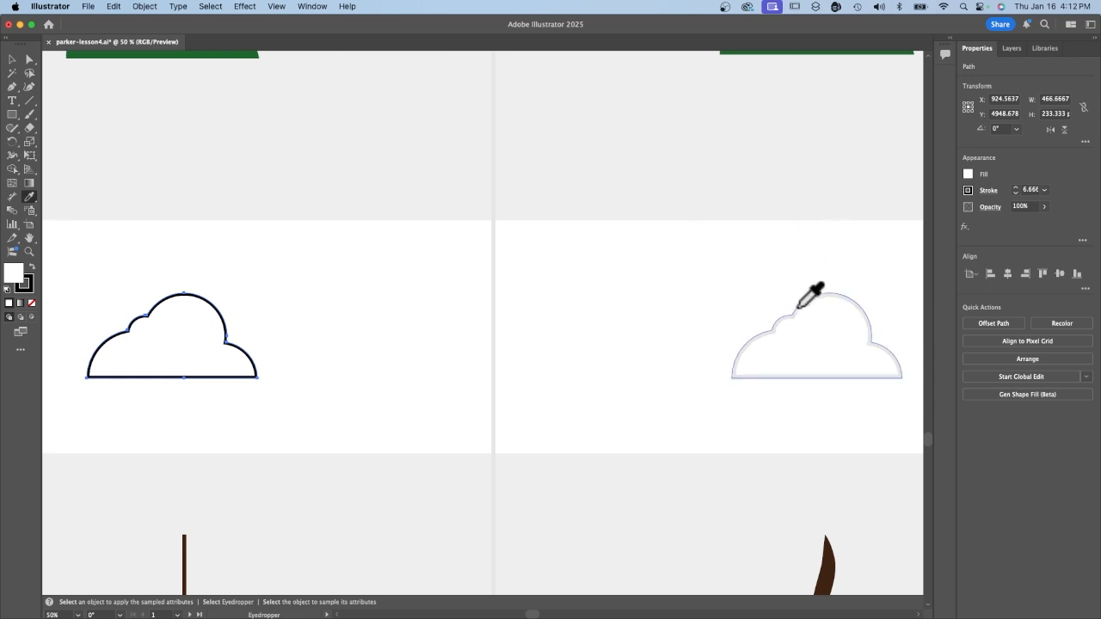
{"action": "left_click", "coordinate": [799, 306]}
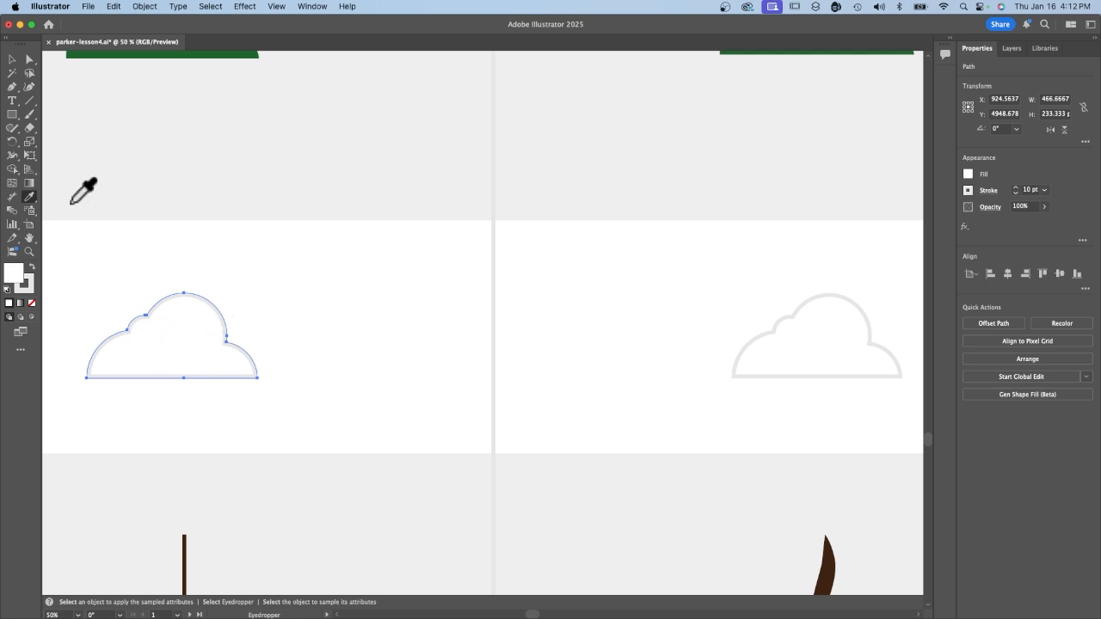
{"action": "scroll", "coordinate": [180, 229], "scroll_direction": "down", "scroll_amount": 5}
{"action": "scroll", "coordinate": [181, 229], "scroll_direction": "left", "scroll_amount": 3}
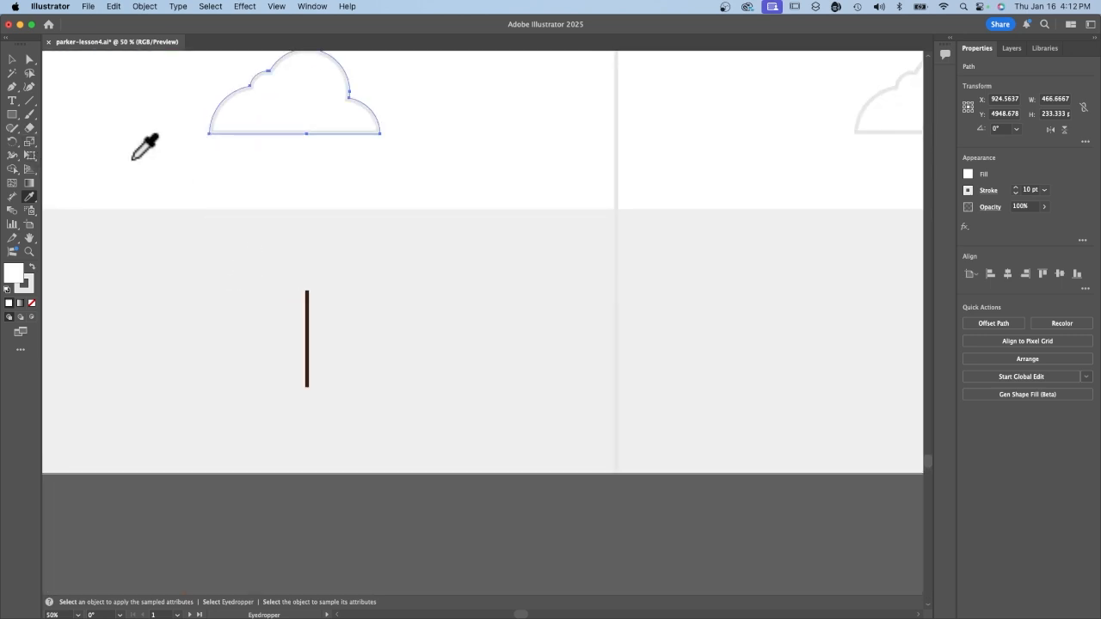
{"action": "left_click", "coordinate": [12, 59]}
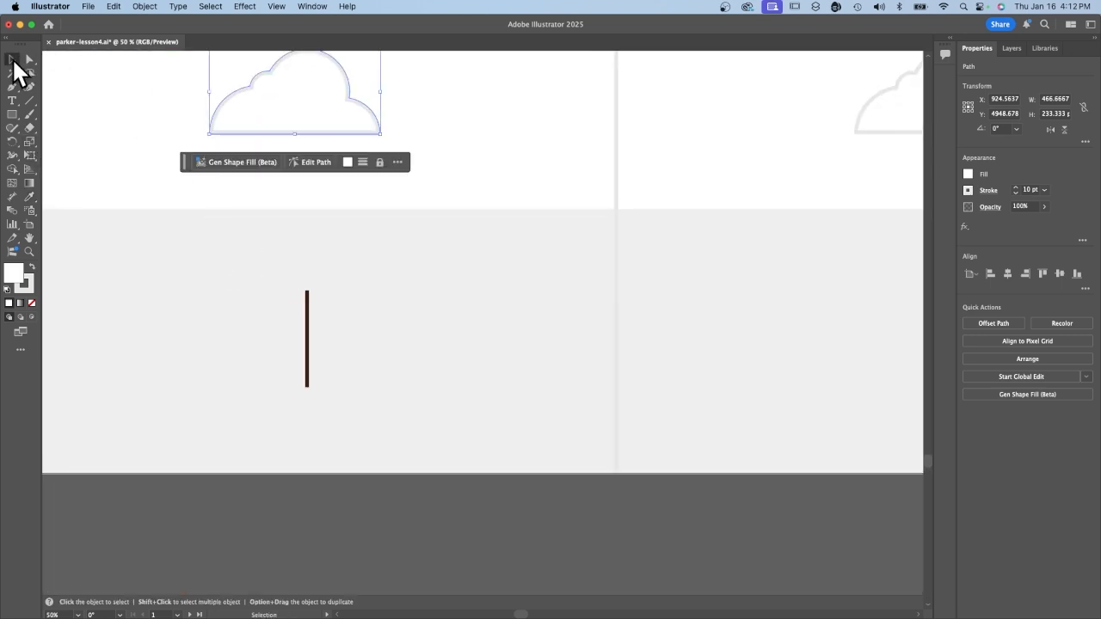
{"action": "left_click", "coordinate": [359, 326]}
- Bend the brown vertical line below the cloud into a wavy curve about 49 px wide with the Reshape tool
{"action": "scroll", "coordinate": [344, 386], "scroll_direction": "down", "scroll_amount": 3}
{"action": "scroll", "coordinate": [344, 386], "scroll_direction": "left", "scroll_amount": 2}
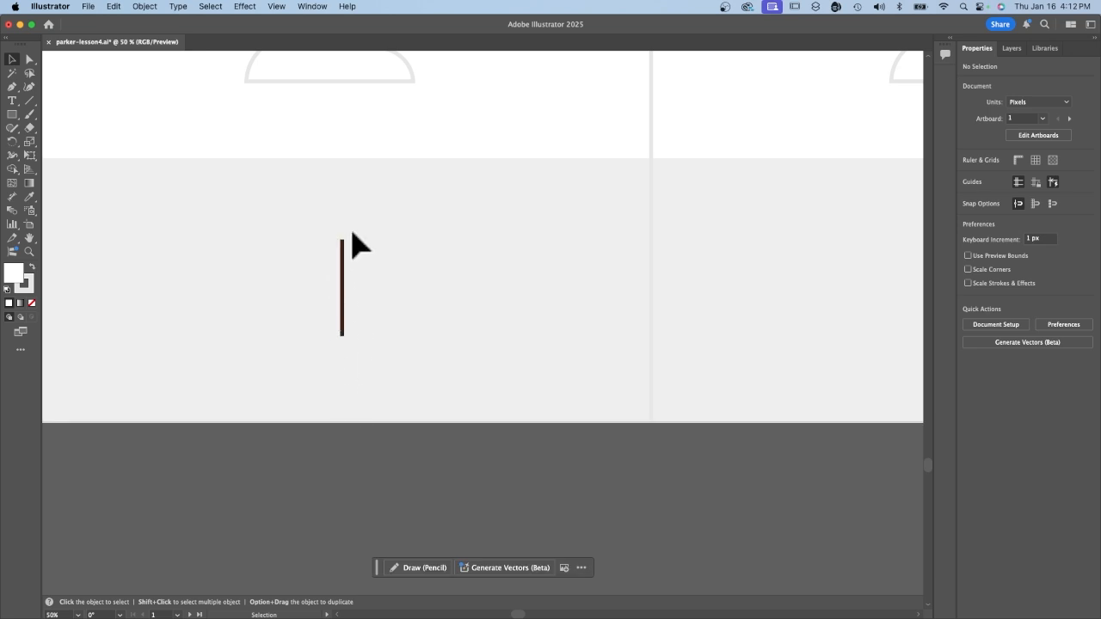
{"action": "key", "text": "a"}
{"action": "left_click", "coordinate": [344, 293]}
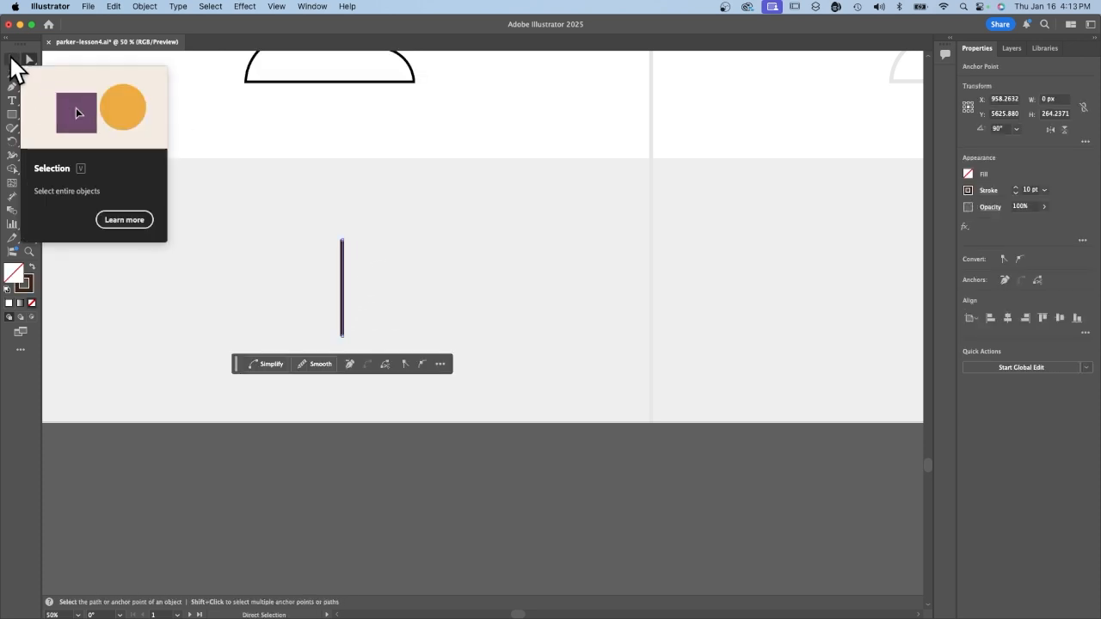
{"action": "left_click", "coordinate": [12, 59]}
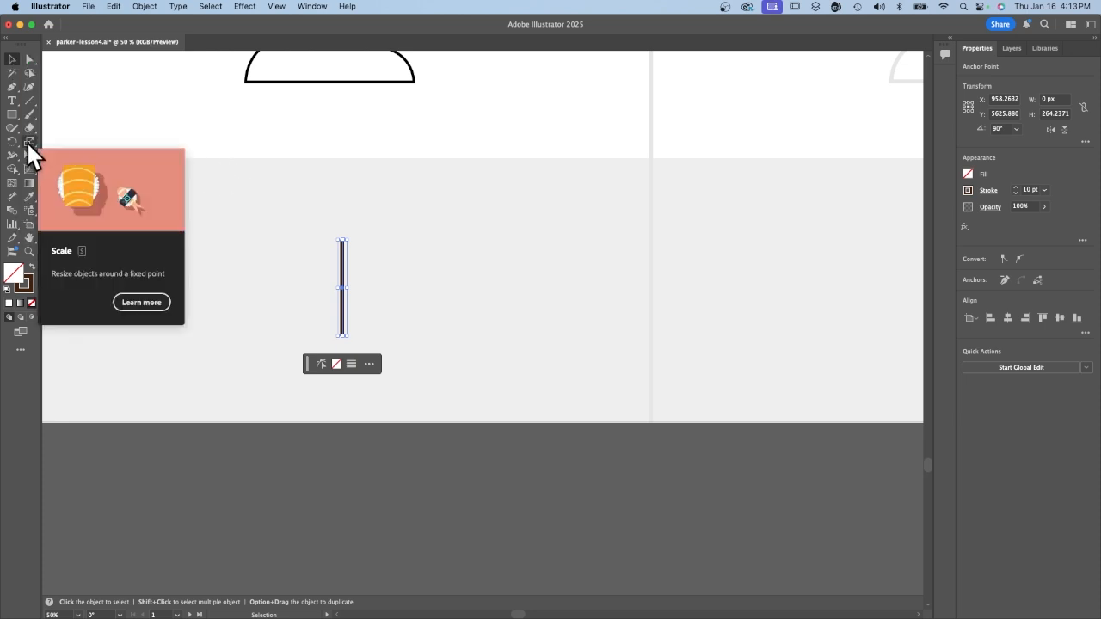
{"action": "left_click_drag", "start_coordinate": [27, 143], "coordinate": [72, 167]}
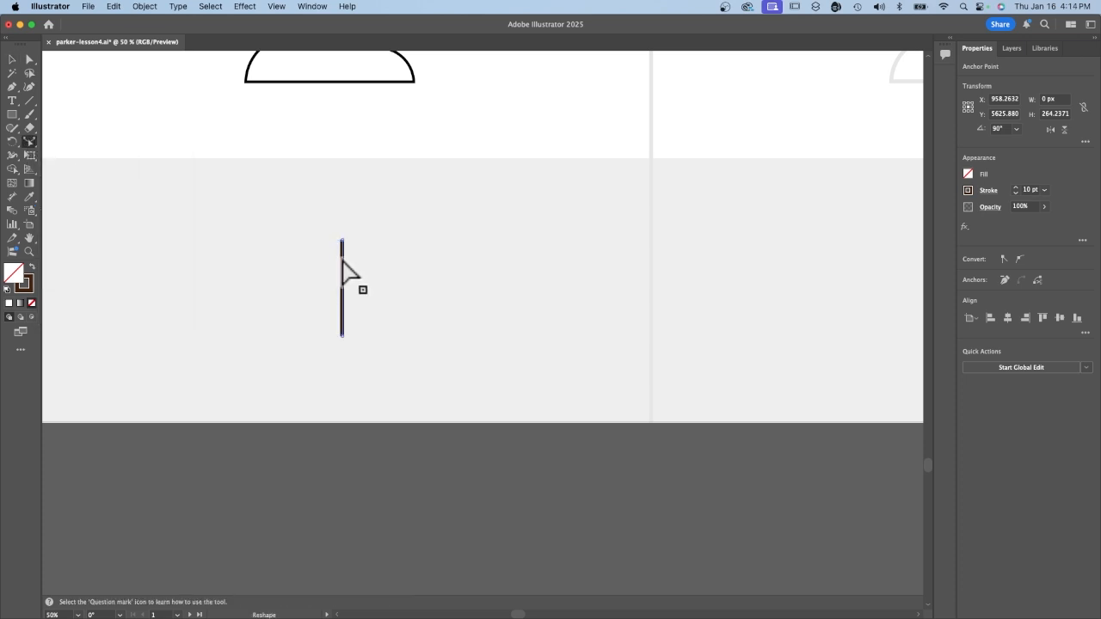
{"action": "left_click_drag", "start_coordinate": [344, 265], "coordinate": [355, 263]}
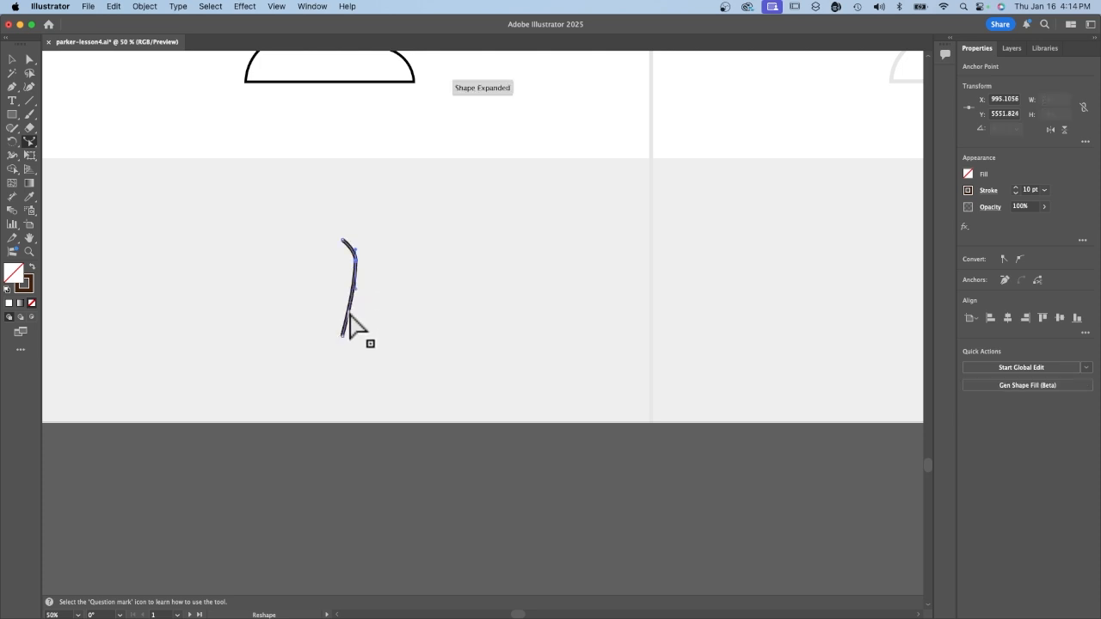
{"action": "left_click_drag", "start_coordinate": [348, 315], "coordinate": [333, 293]}
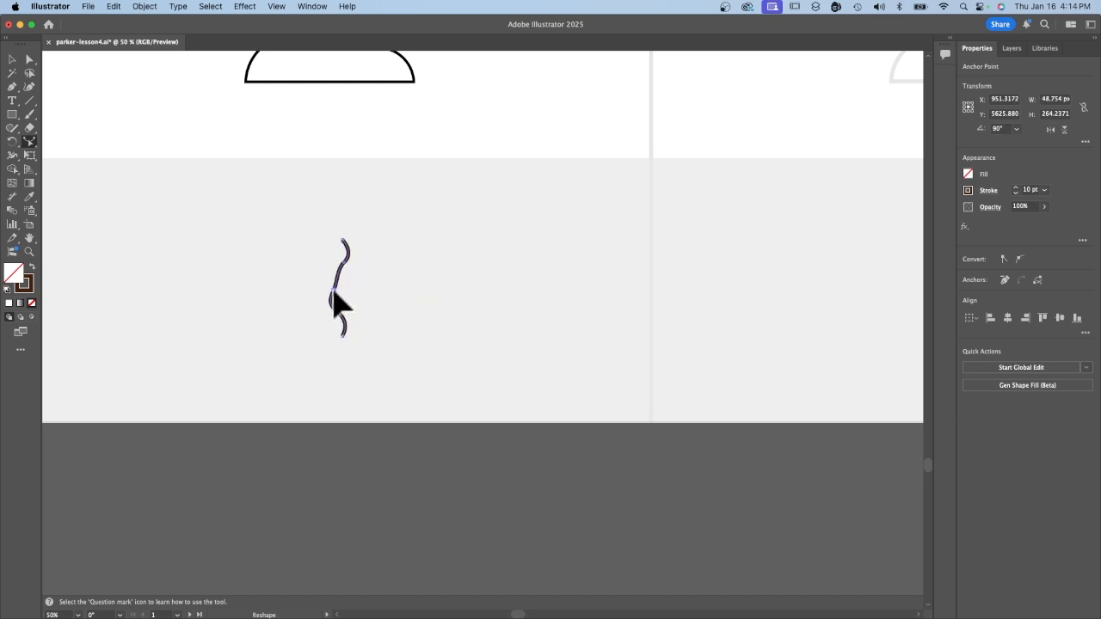
- Move the wavy line's middle anchor point further left to about X 919, Y 5618 px with Direct Selection
{"action": "key", "text": "super+="}
{"action": "key", "text": "super+="}
{"action": "key", "text": "super+="}
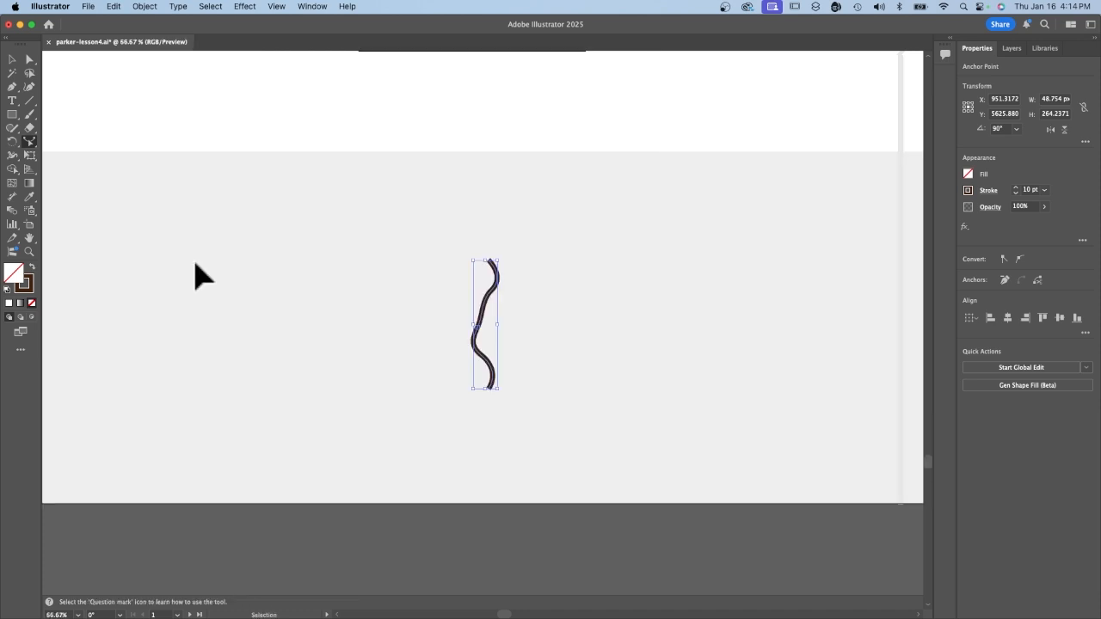
{"action": "left_click", "coordinate": [30, 59]}
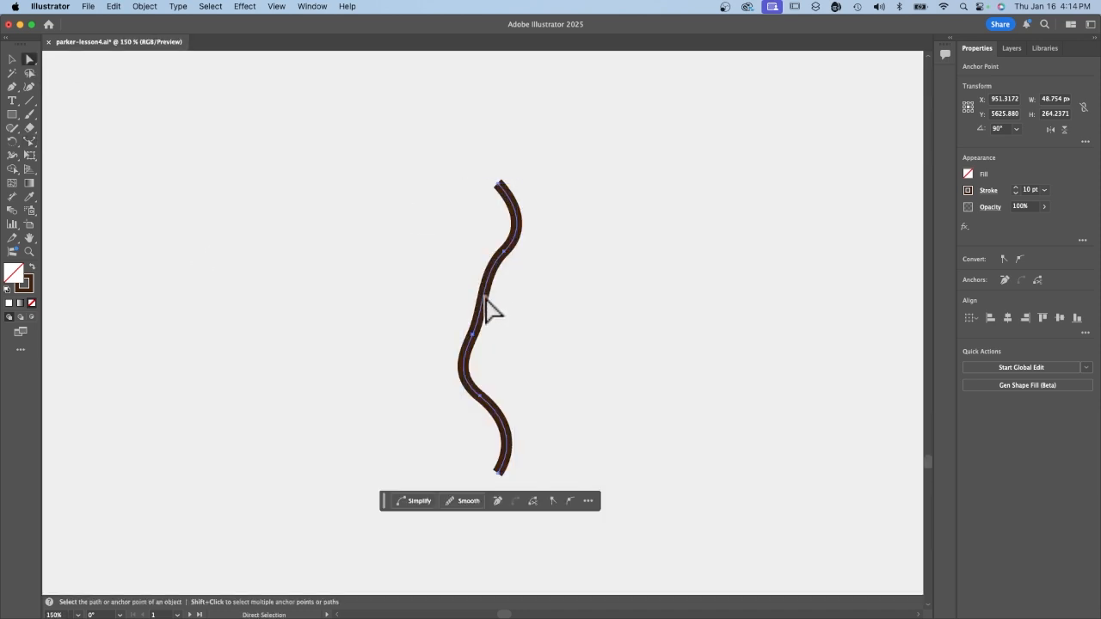
{"action": "left_click", "coordinate": [473, 336]}
{"action": "left_click_drag", "start_coordinate": [475, 338], "coordinate": [449, 327]}
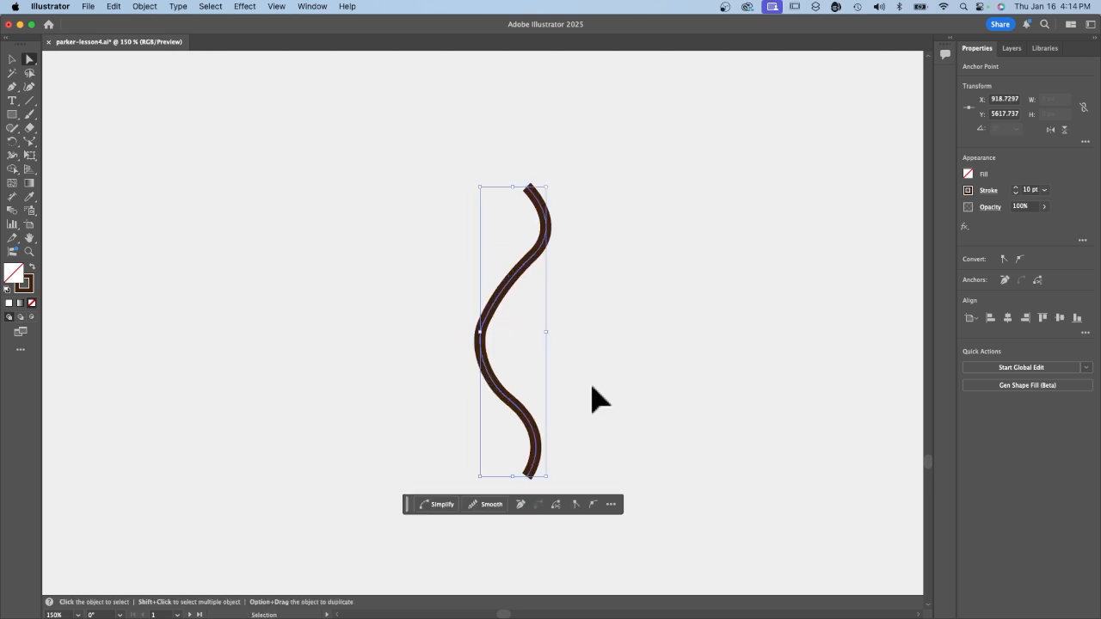
- Undo the anchor move and the Reshape bends on the brown line, restoring the straight vertical line
{"action": "key", "text": "super+z"}
{"action": "key", "text": "super+z"}
{"action": "key", "text": "super+z"}
{"action": "key", "text": "super+z"}
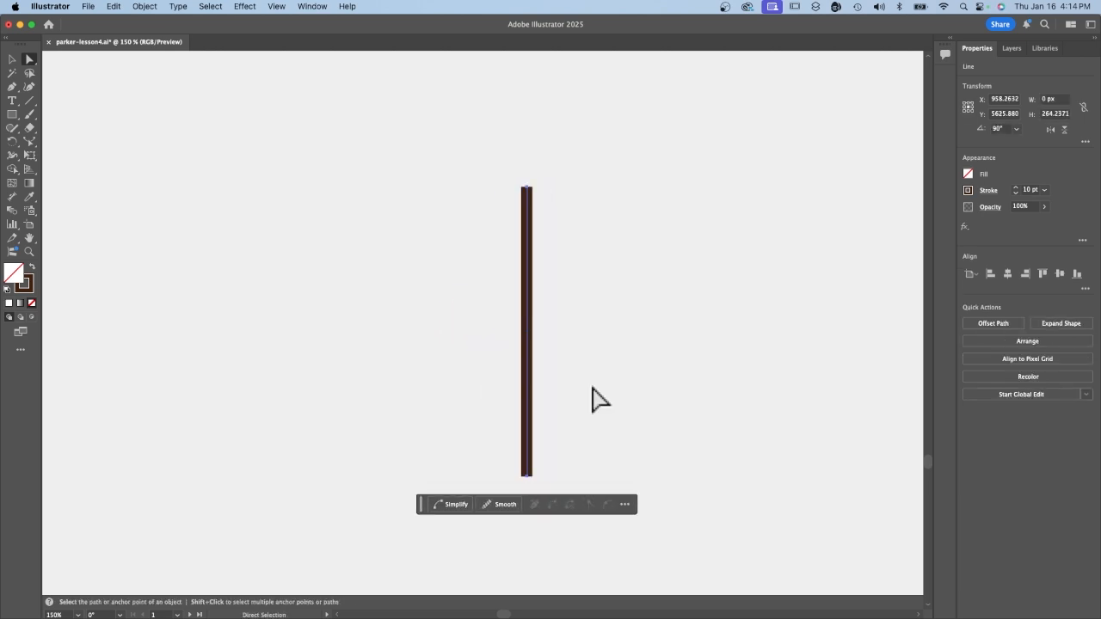
{"action": "left_click", "coordinate": [14, 60]}
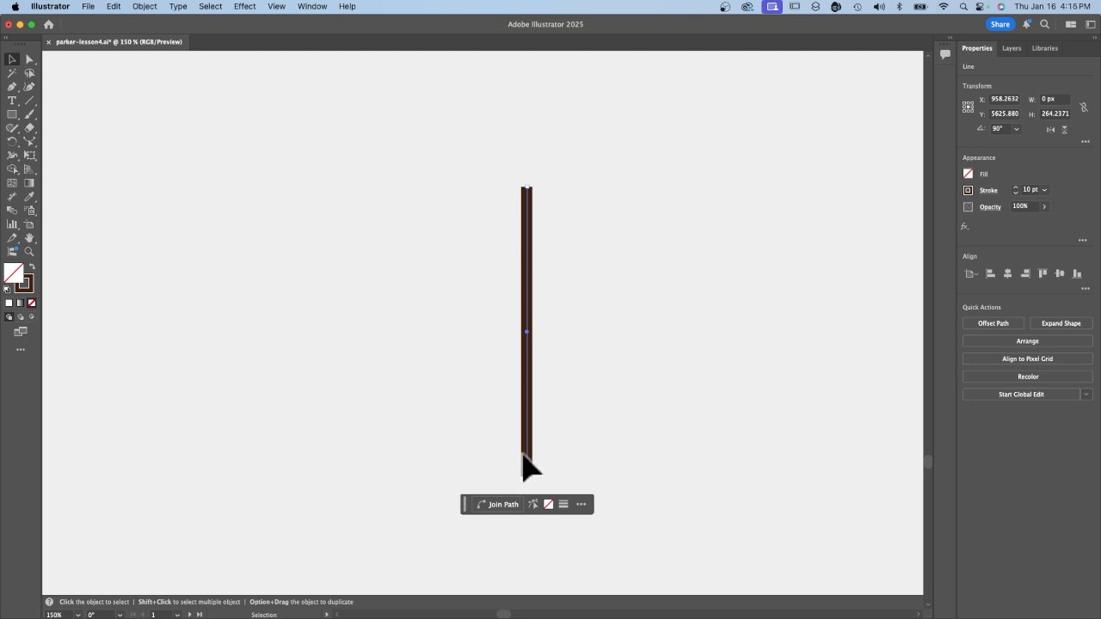
- Bend the straight brown line into an S-shaped curve about 42 px wide with the Reshape tool
{"action": "left_click_drag", "start_coordinate": [31, 145], "coordinate": [93, 171]}
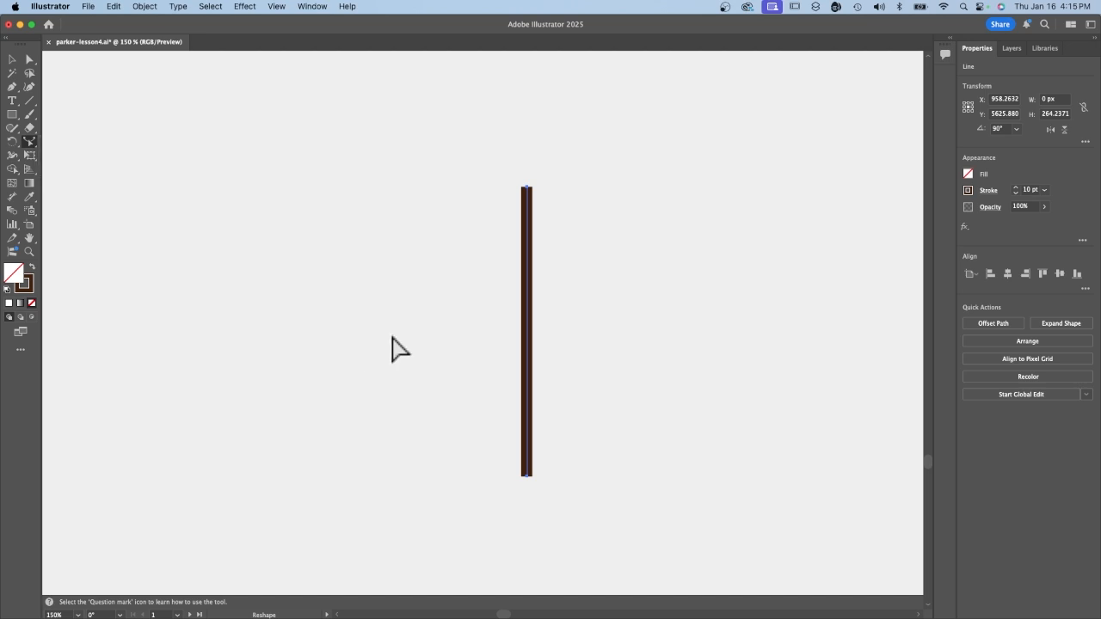
{"action": "left_click", "coordinate": [527, 263]}
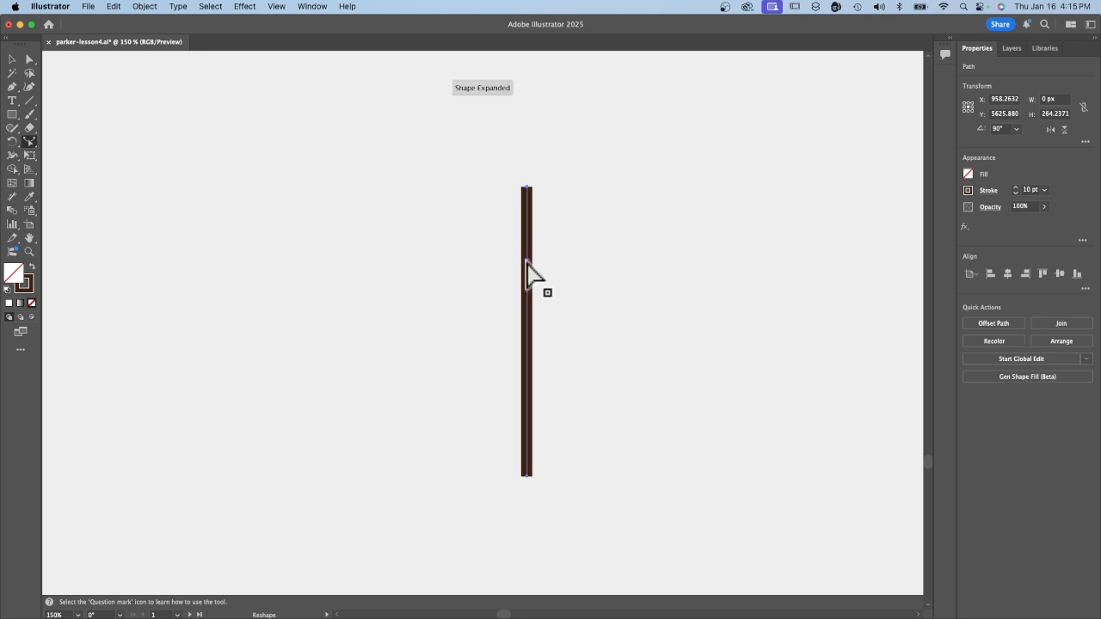
{"action": "left_click_drag", "start_coordinate": [527, 263], "coordinate": [534, 264]}
{"action": "left_click_drag", "start_coordinate": [530, 404], "coordinate": [508, 404]}
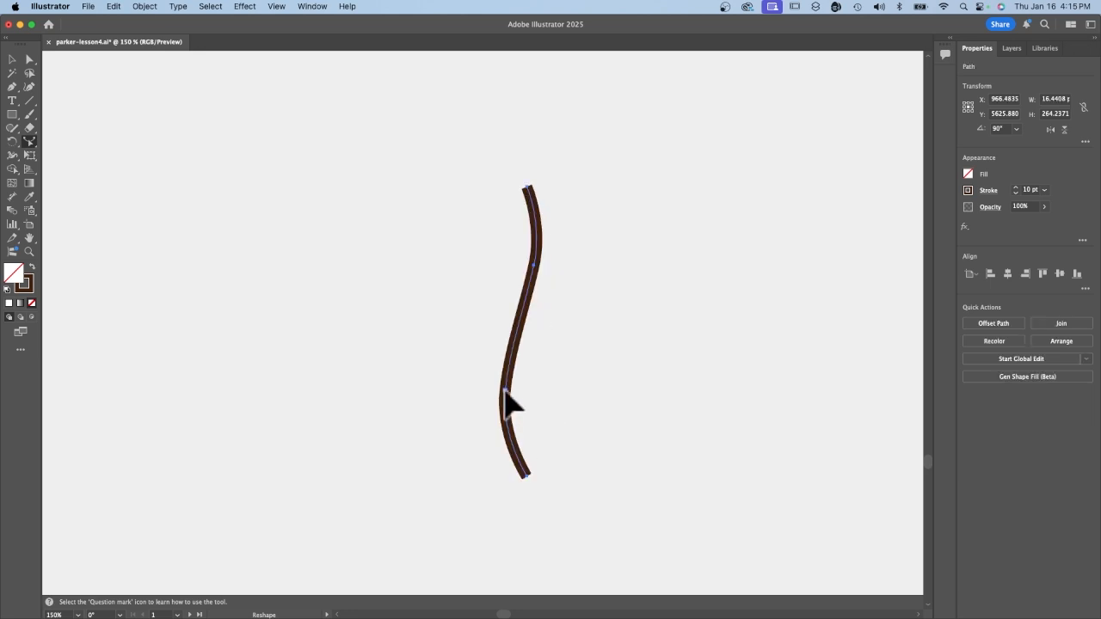
{"action": "left_click_drag", "start_coordinate": [533, 264], "coordinate": [555, 271]}
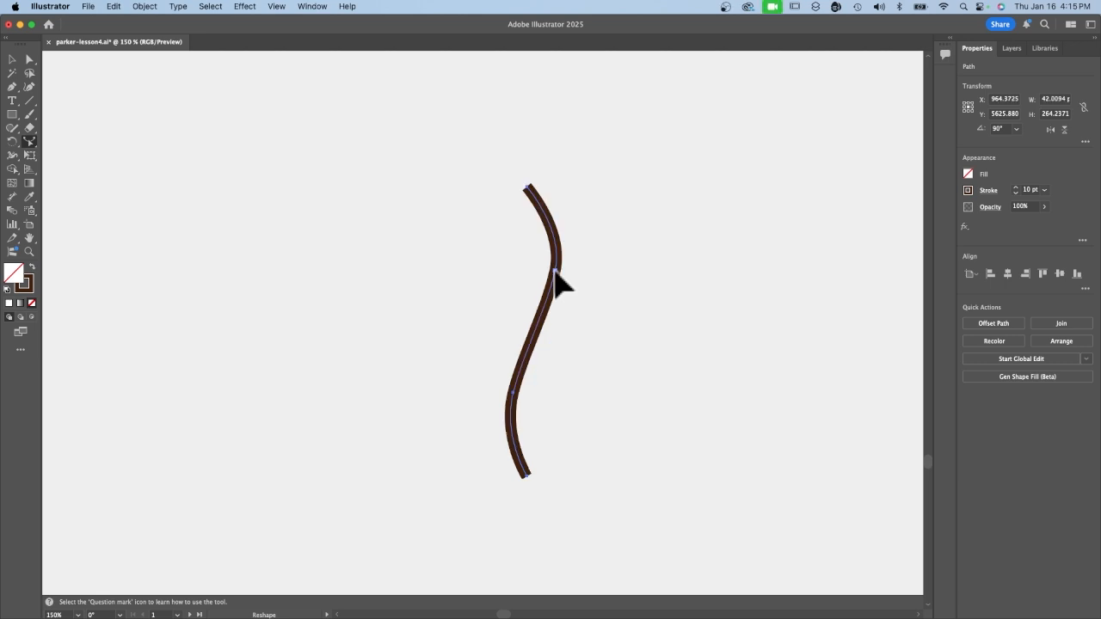
- Widen the curve's stroke to about 43 px with the Width tool, then reduce its width to about 23 px near the middle
{"action": "left_click", "coordinate": [13, 156]}
{"action": "left_click", "coordinate": [13, 157]}
{"action": "mouse_move", "coordinate": [553, 268]}
{"action": "left_mouse_down"}
{"action": "mouse_move", "coordinate": [538, 253]}
{"action": "mouse_move", "coordinate": [533, 261]}
{"action": "mouse_move", "coordinate": [535, 247]}
{"action": "left_mouse_up"}
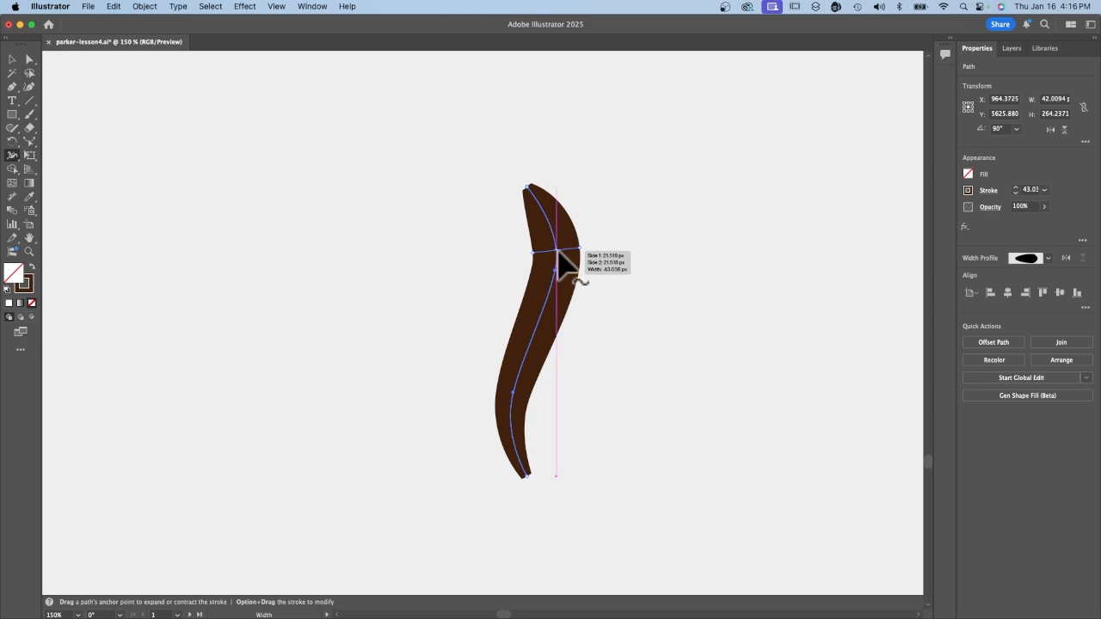
{"action": "mouse_move", "coordinate": [558, 250]}
{"action": "left_mouse_down"}
{"action": "mouse_move", "coordinate": [534, 338]}
{"action": "mouse_move", "coordinate": [521, 343]}
{"action": "mouse_move", "coordinate": [519, 330]}
{"action": "left_mouse_up"}
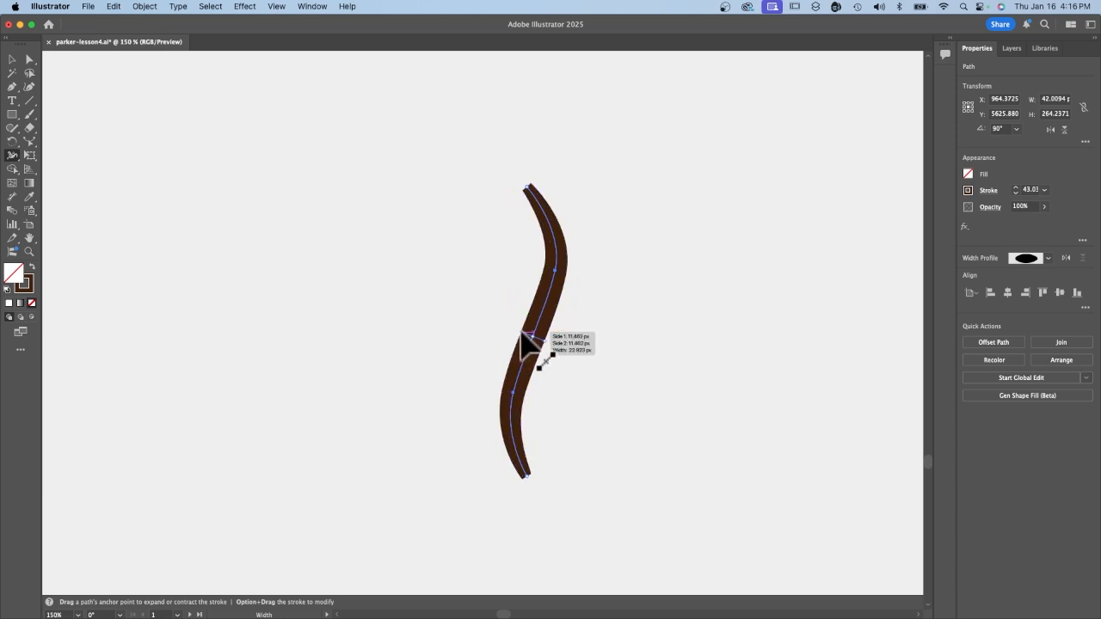
- Try a width point below the curve's upper bend with a total width of 29 px, then undo it
{"action": "left_click_drag", "start_coordinate": [551, 282], "coordinate": [580, 292]}
{"action": "left_click_drag", "start_coordinate": [576, 301], "coordinate": [567, 299]}
{"action": "double_click", "coordinate": [567, 299]}
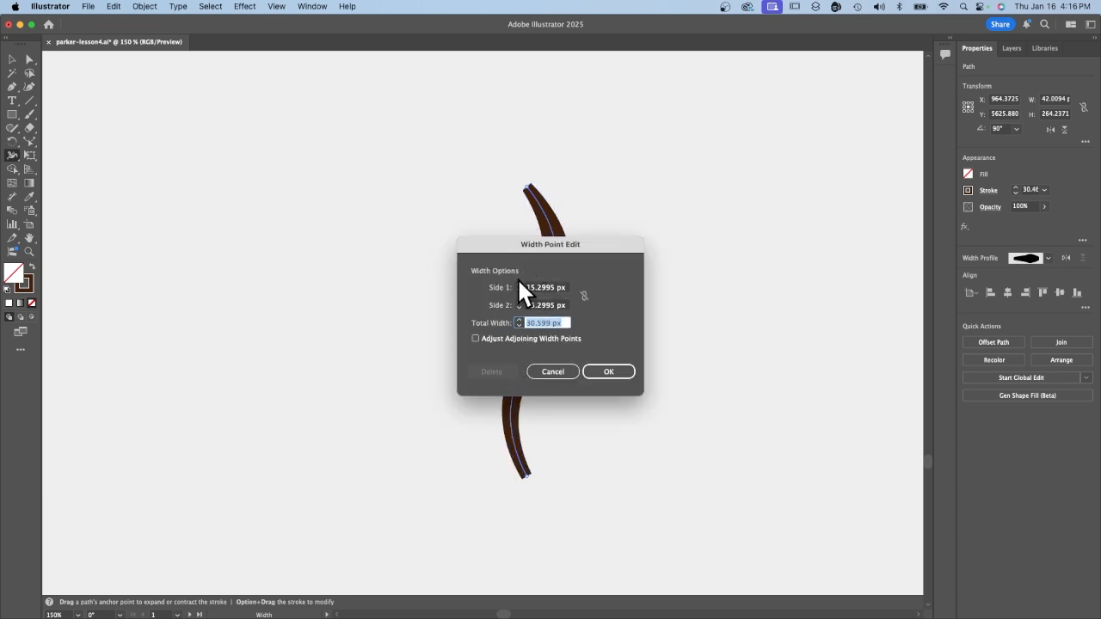
{"action": "left_click_drag", "start_coordinate": [503, 252], "coordinate": [695, 241]}
{"action": "left_click", "coordinate": [814, 364]}
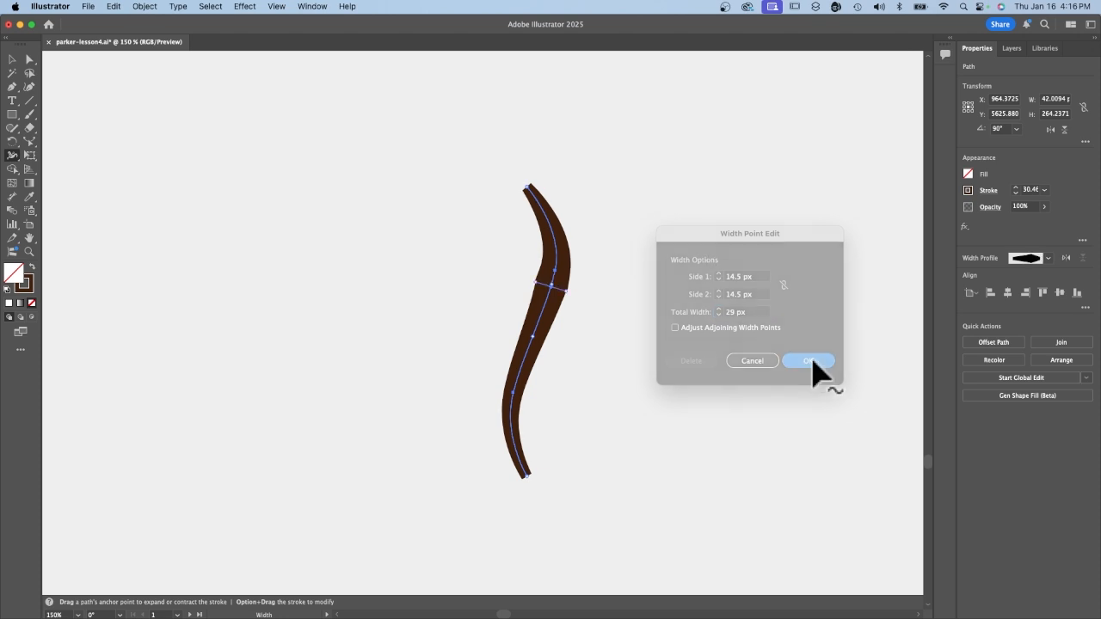
{"action": "key", "text": "super+z"}
{"action": "key", "text": "super+z"}
- Widen the middle of the brown curve to about 30 px and taper its top end to a point with the Width tool
{"action": "left_click_drag", "start_coordinate": [520, 371], "coordinate": [557, 322]}
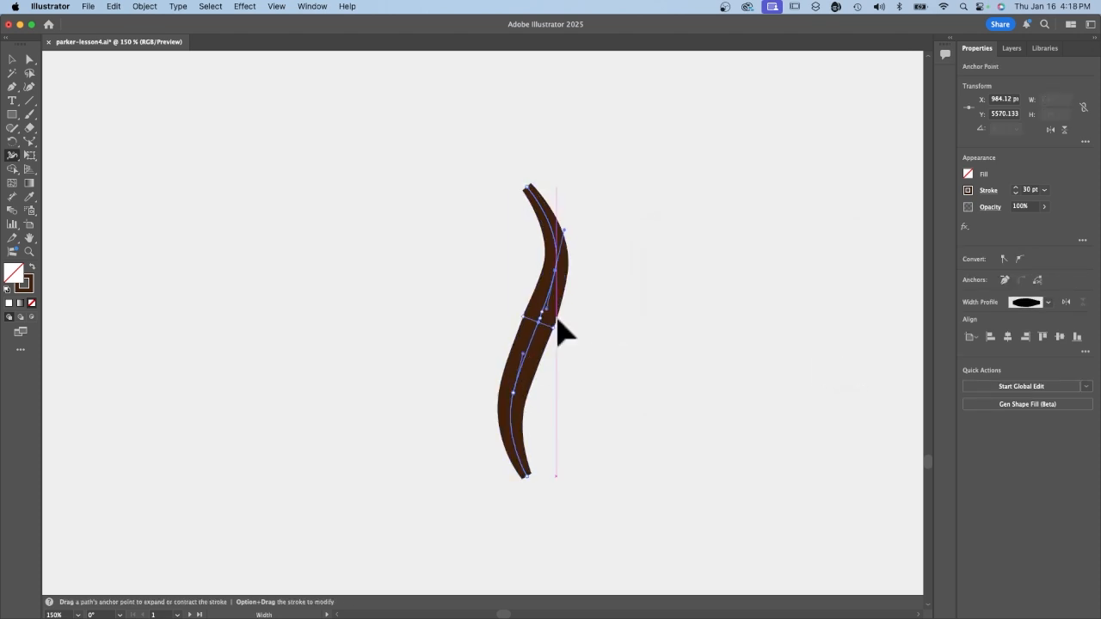
{"action": "double_click", "coordinate": [526, 188]}
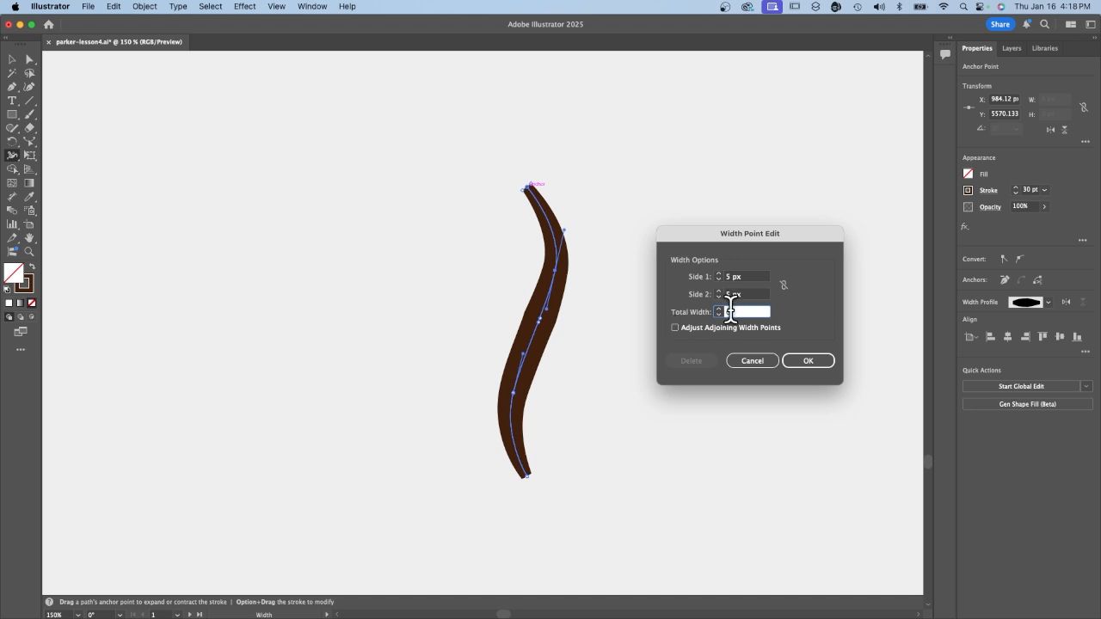
{"action": "left_click", "coordinate": [800, 361]}
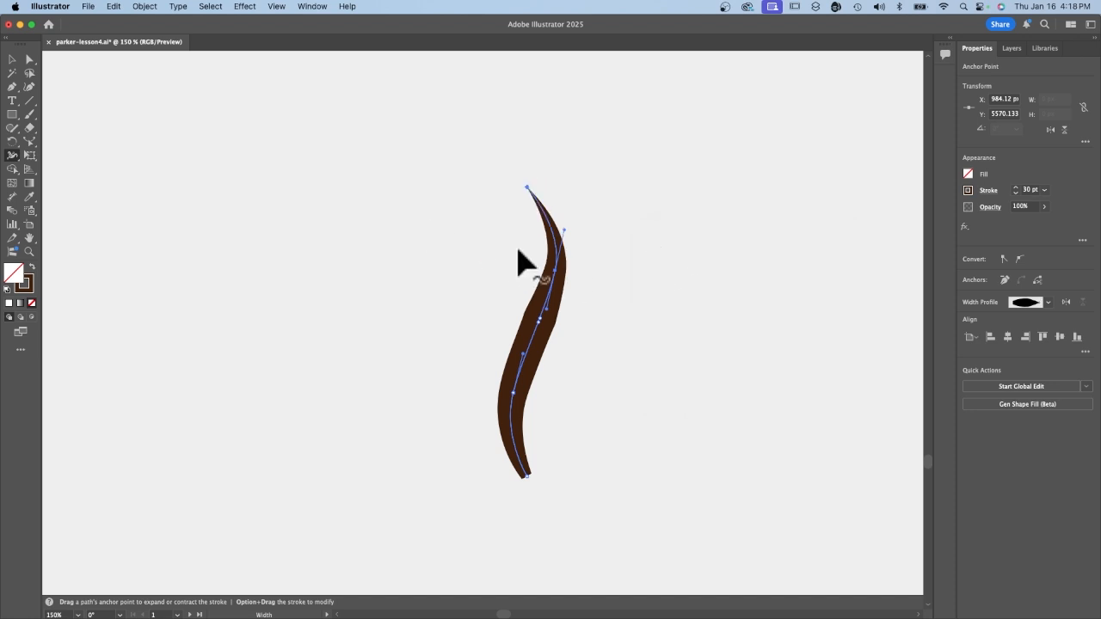
- Deselect the tapered tail shape and save the document
{"action": "left_click", "coordinate": [12, 59]}
{"action": "left_click", "coordinate": [376, 301]}
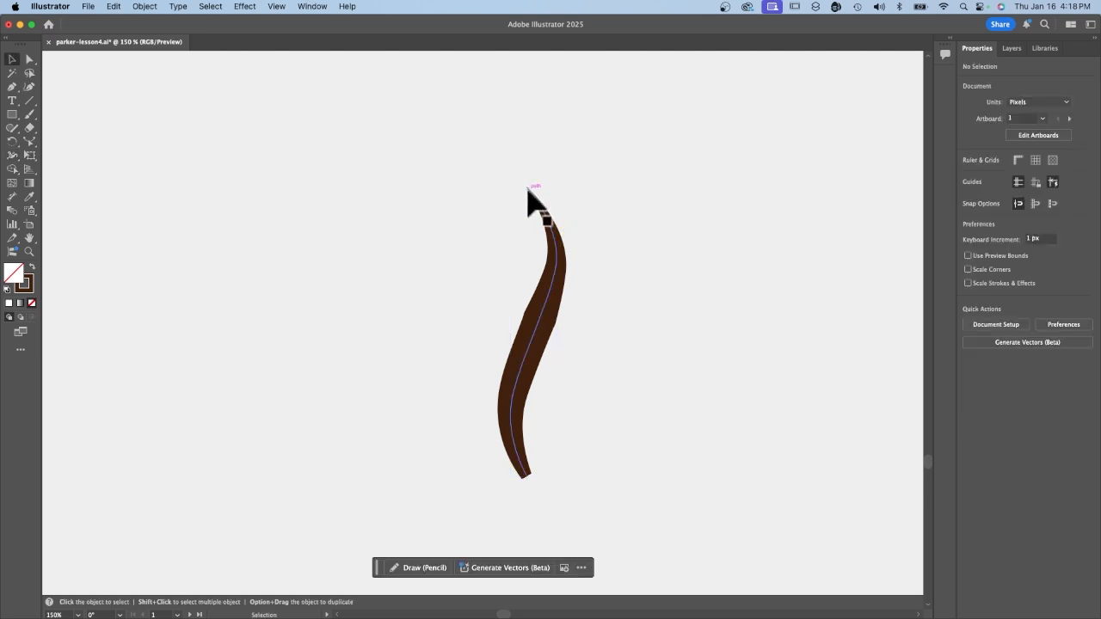
{"action": "key", "text": "super+s"}
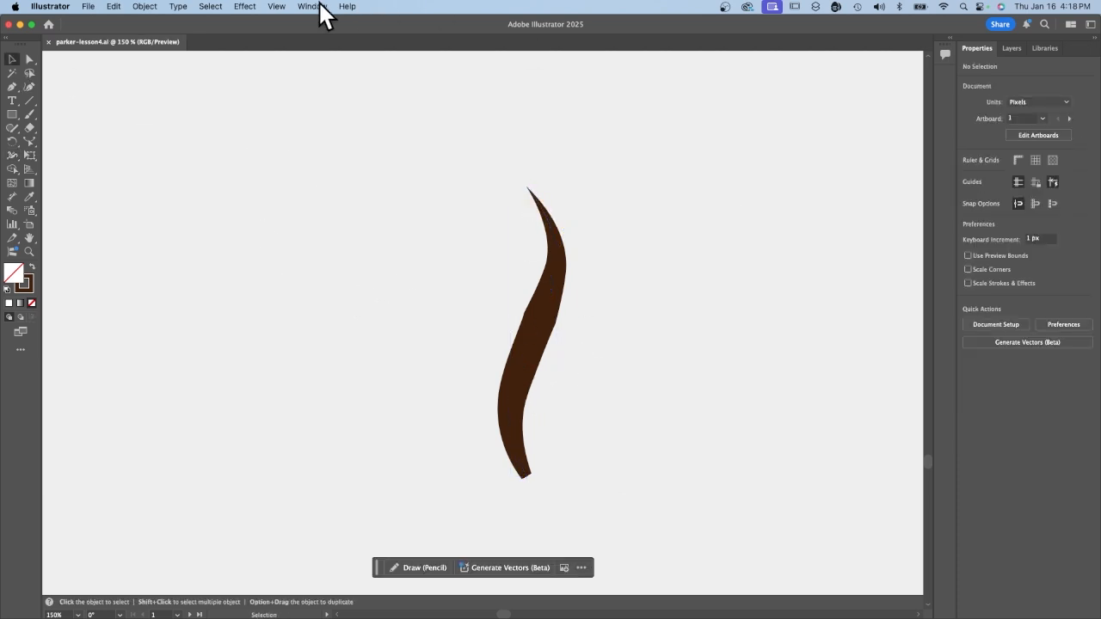
- Bring the Dachshund Diner logo on the second artboard into close view with nothing selected
{"action": "left_click", "coordinate": [276, 6]}
{"action": "left_click", "coordinate": [321, 214]}
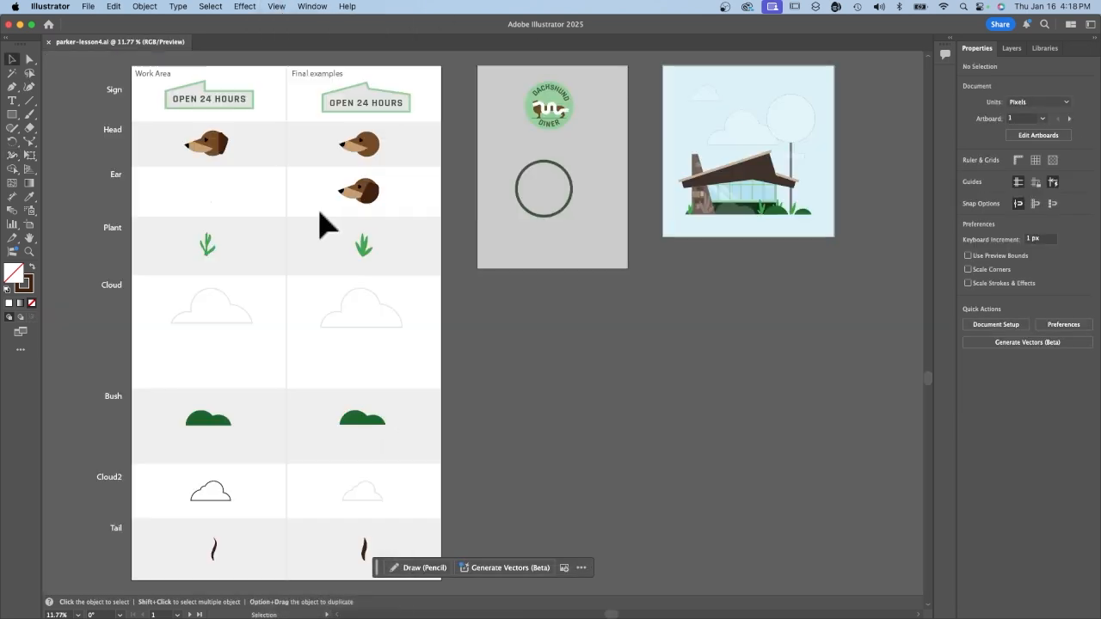
{"action": "scroll", "coordinate": [578, 180], "scroll_direction": "right", "scroll_amount": 5}
{"action": "scroll", "coordinate": [578, 181], "scroll_direction": "up", "scroll_amount": 2}
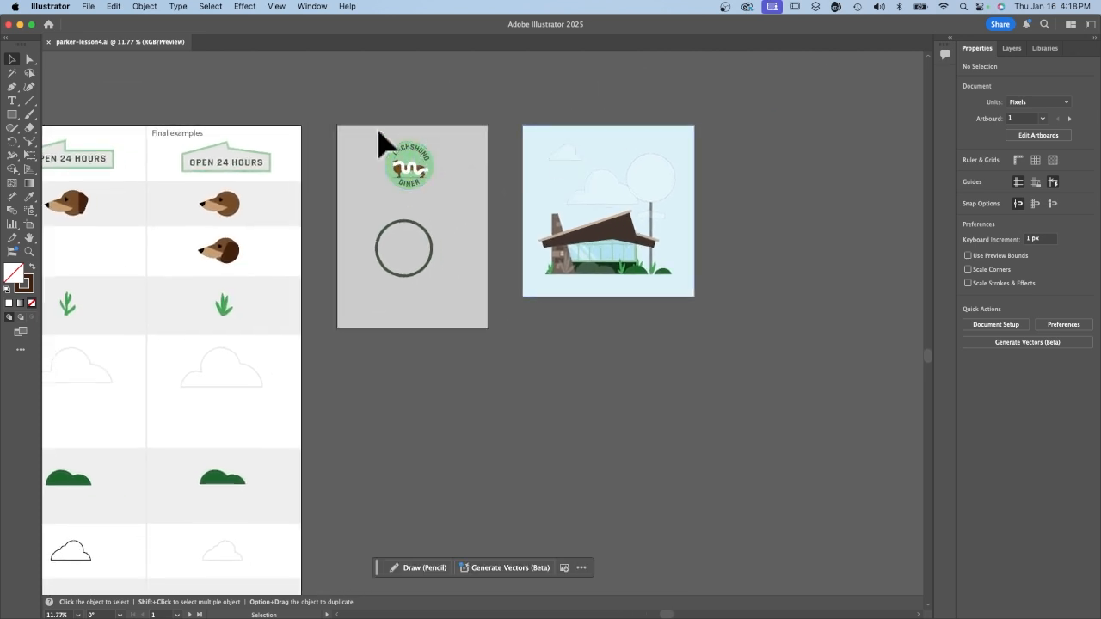
{"action": "left_click", "coordinate": [411, 170]}
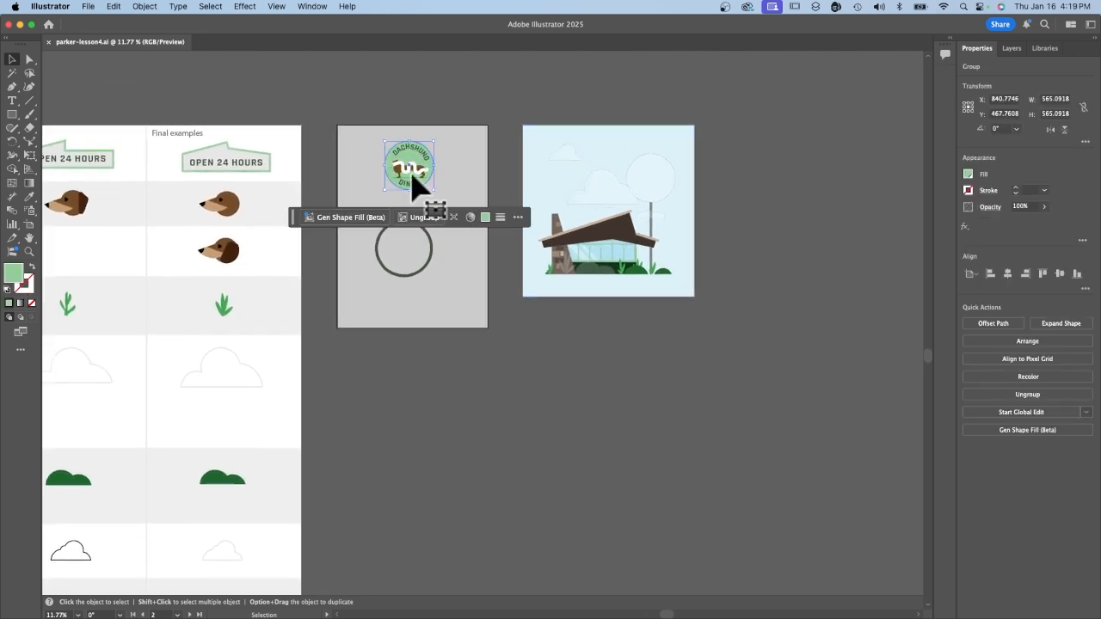
{"action": "key", "text": "a"}
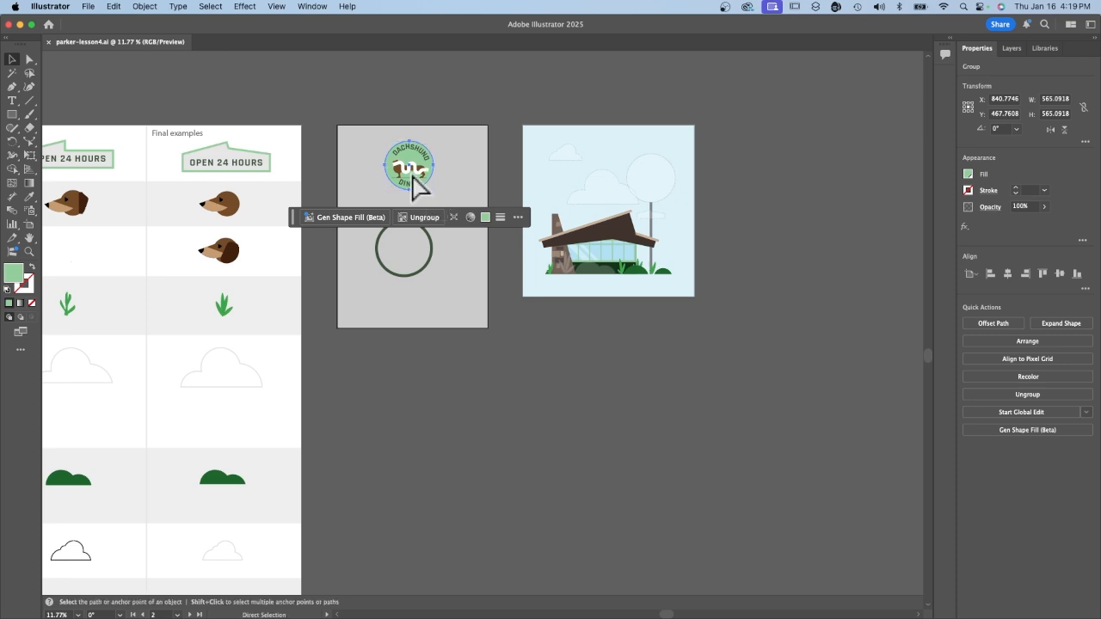
{"action": "key", "text": "super+equal"}
{"action": "key", "text": "super+equal"}
{"action": "key", "text": "super+equal"}
{"action": "key", "text": "super+equal"}
{"action": "key", "text": "super+equal"}
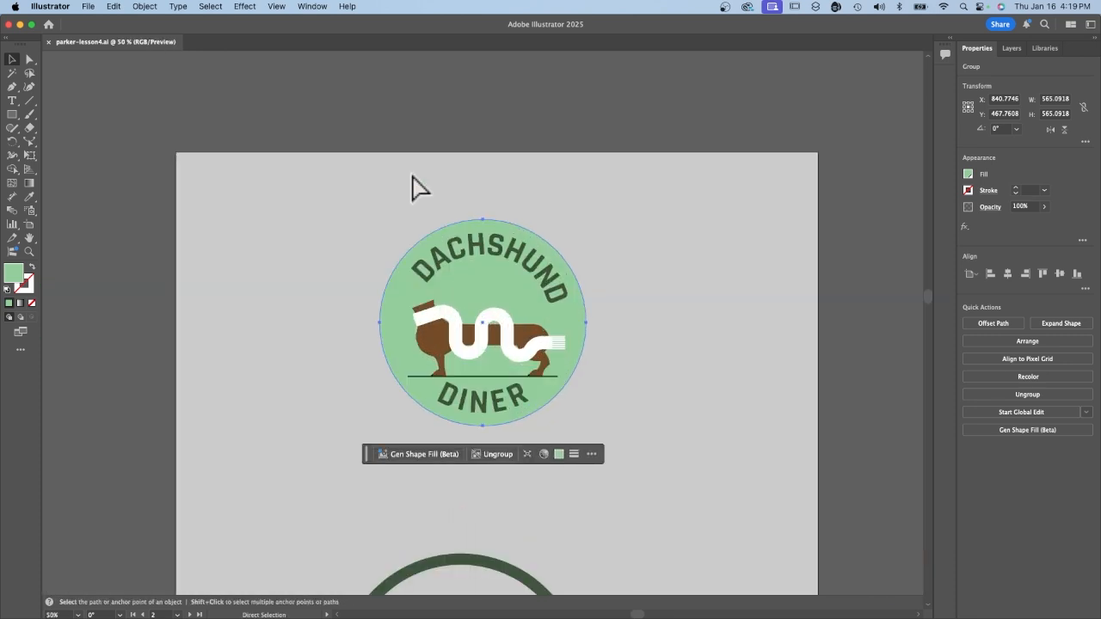
{"action": "key", "text": "v"}
{"action": "key", "text": "super+equal"}
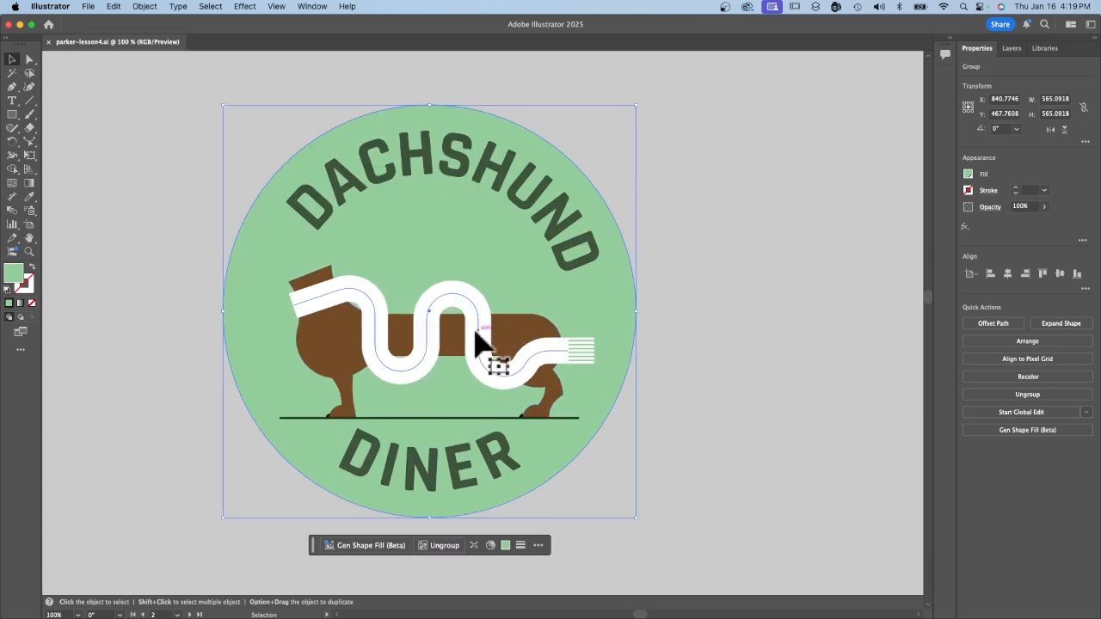
{"action": "key", "text": "shift+super+a"}
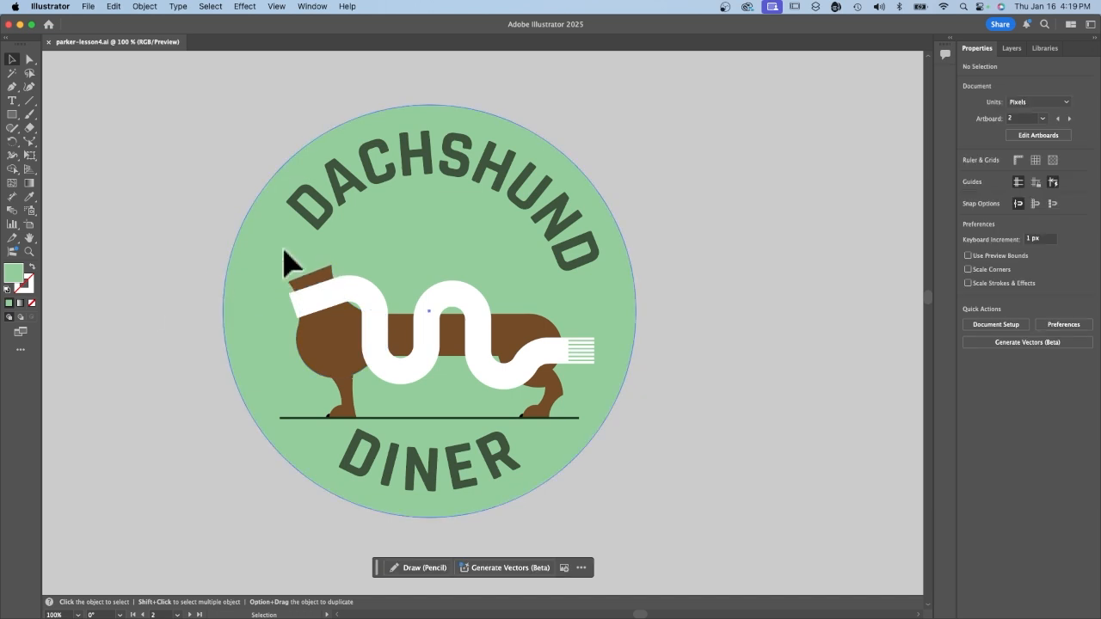
- Select the dog group and the white scarf in the logo and make an Intertwine object from them
{"action": "left_click_drag", "start_coordinate": [284, 258], "coordinate": [370, 294]}
{"action": "key", "text": "super+z"}
{"action": "left_click", "coordinate": [348, 335]}
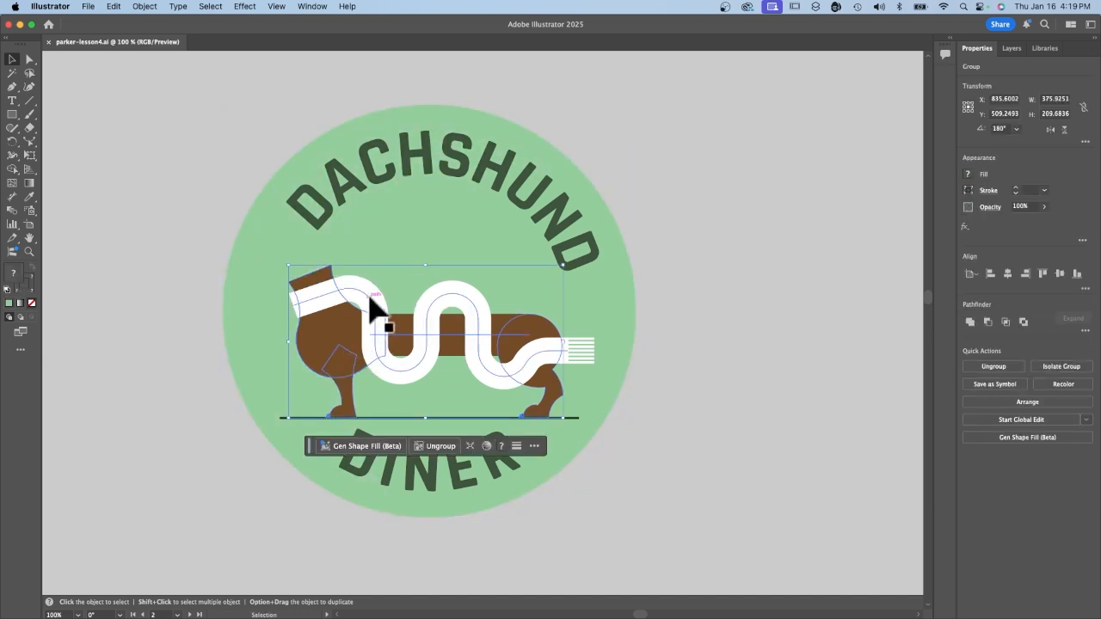
{"action": "left_click", "coordinate": [370, 300], "text": "shift"}
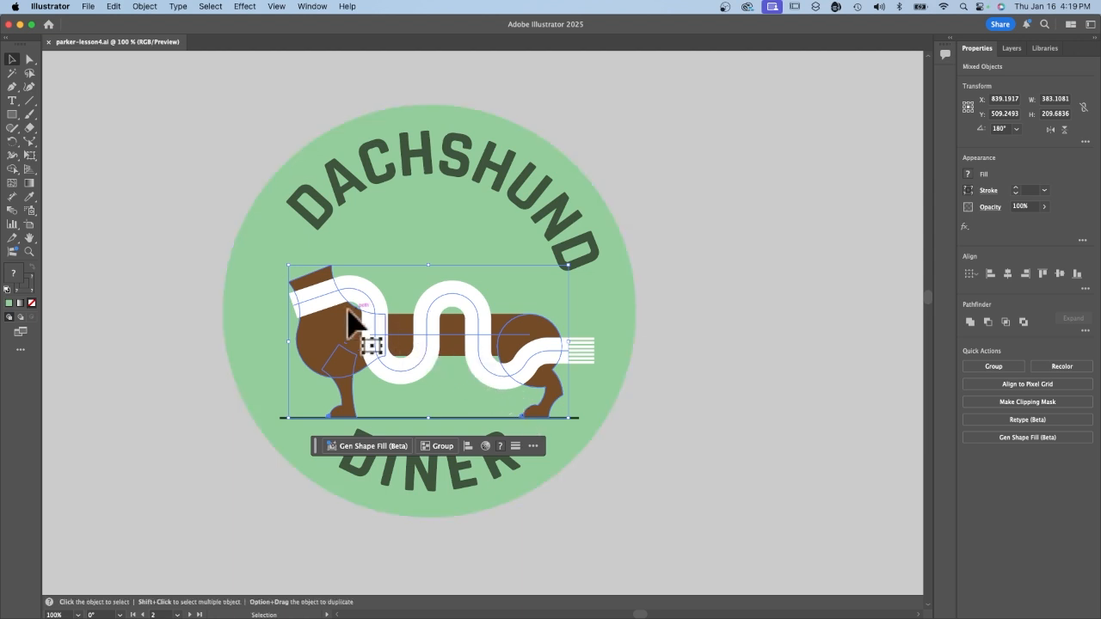
{"action": "left_click", "coordinate": [144, 7]}
{"action": "mouse_move", "coordinate": [171, 401]}
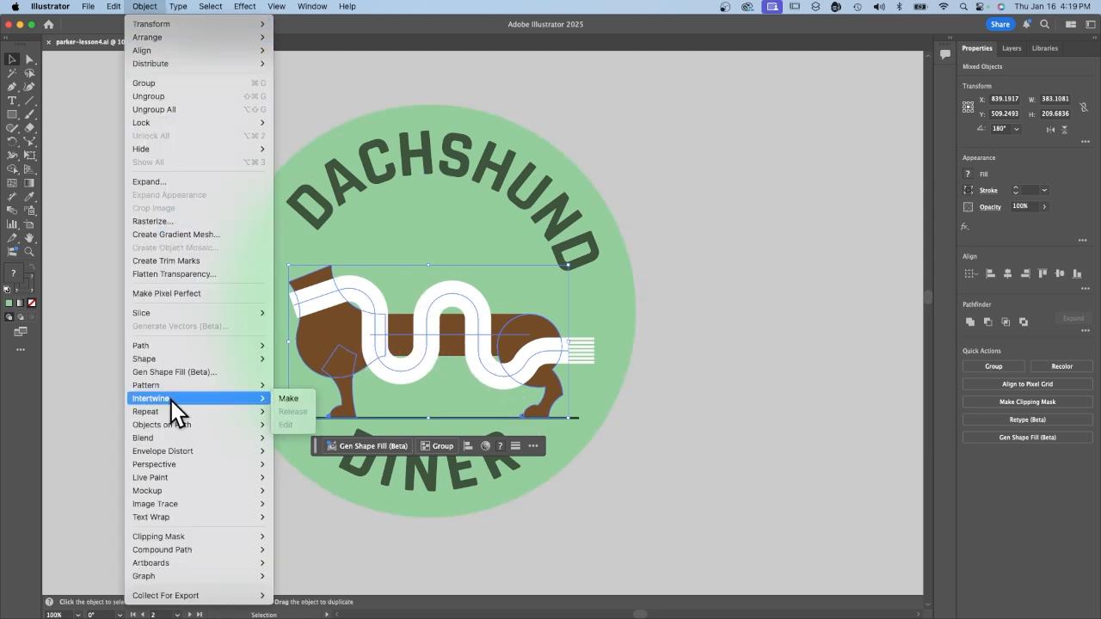
{"action": "left_click", "coordinate": [291, 400]}
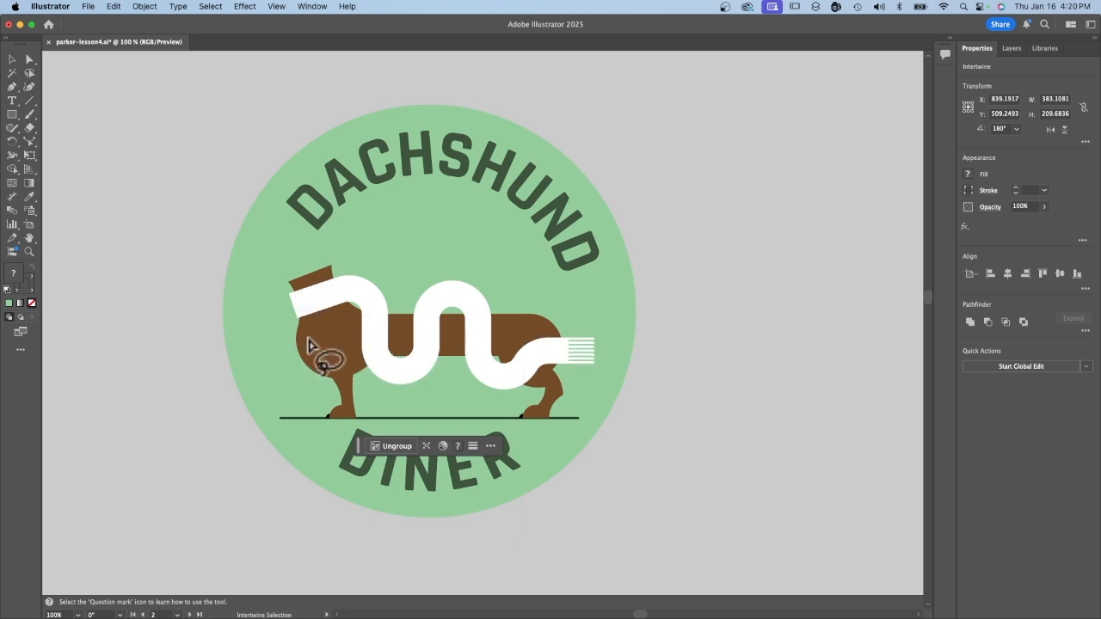
- Send the scarf's first and third vertical crossings behind the dog's body with Intertwine
{"action": "left_click", "coordinate": [378, 339]}
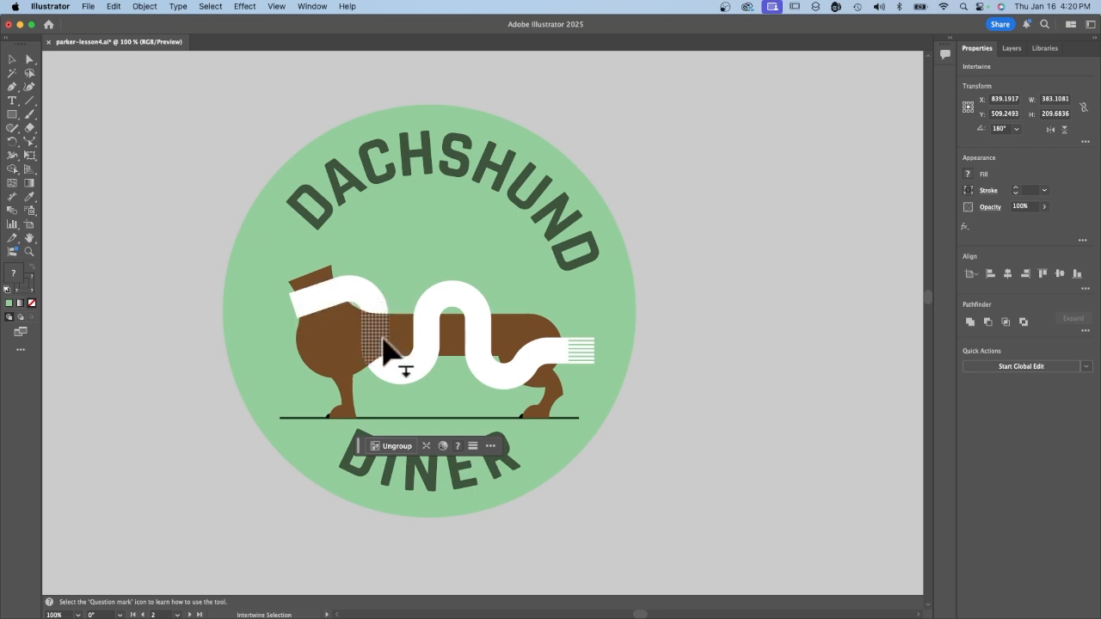
{"action": "left_click", "coordinate": [428, 348]}
{"action": "left_click", "coordinate": [471, 332]}
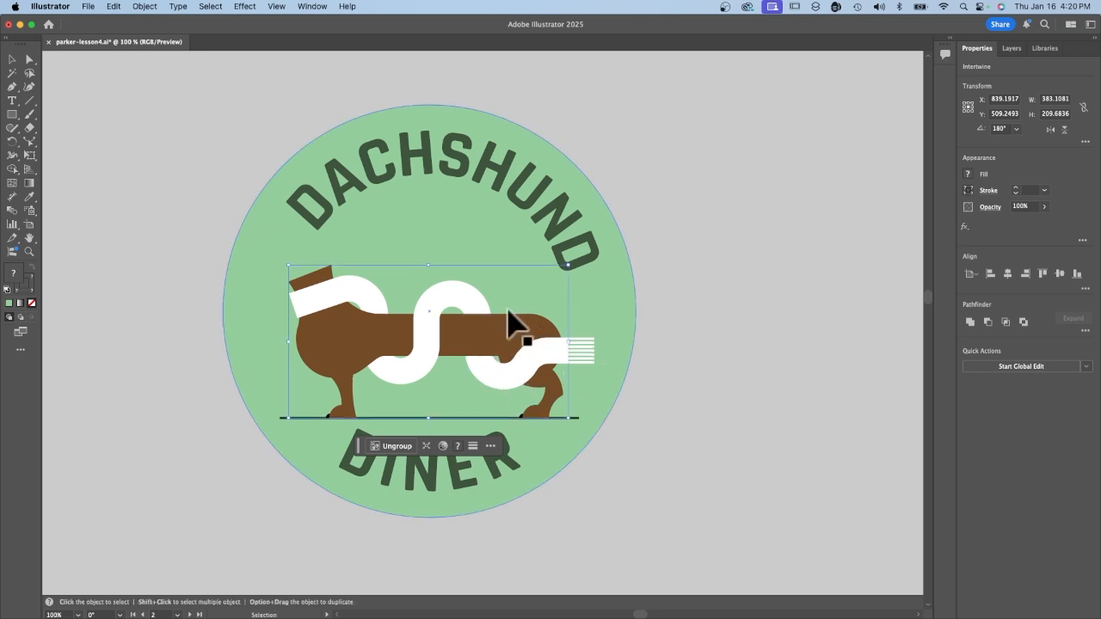
{"action": "key", "text": "super+z"}
{"action": "mouse_move", "coordinate": [507, 309]}
{"action": "left_mouse_down"}
{"action": "mouse_move", "coordinate": [467, 308]}
{"action": "mouse_move", "coordinate": [453, 342]}
{"action": "mouse_move", "coordinate": [460, 363]}
{"action": "mouse_move", "coordinate": [486, 366]}
{"action": "mouse_move", "coordinate": [510, 343]}
{"action": "mouse_move", "coordinate": [503, 315]}
{"action": "left_mouse_up"}
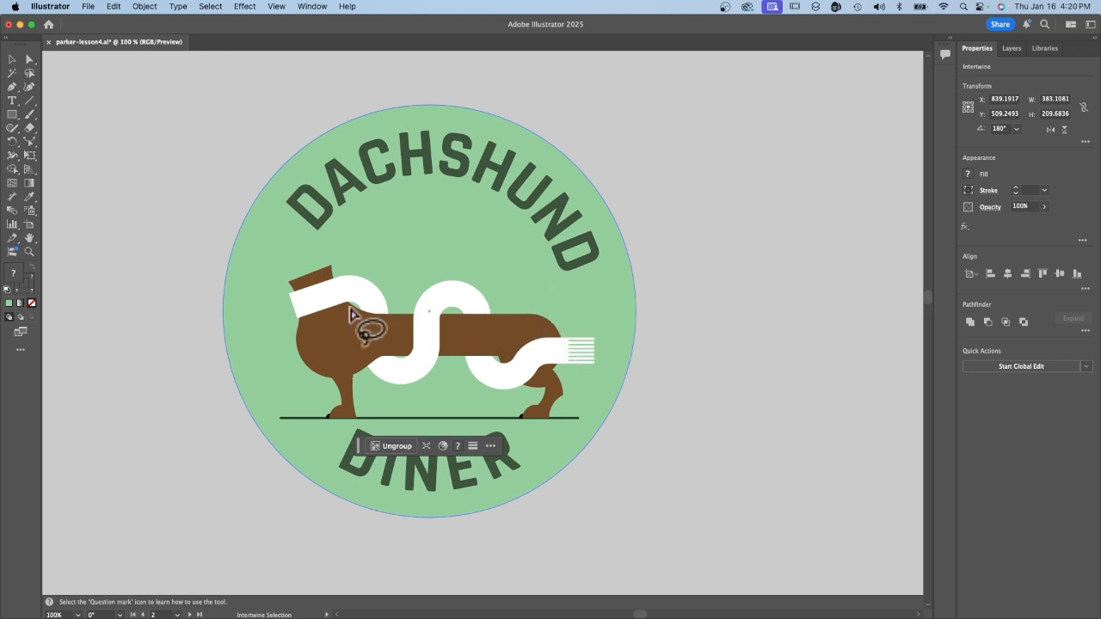
- Try the scarf's middle crossing behind the dog's body, then undo all changes to the scarf's crossings
{"action": "left_click", "coordinate": [426, 346]}
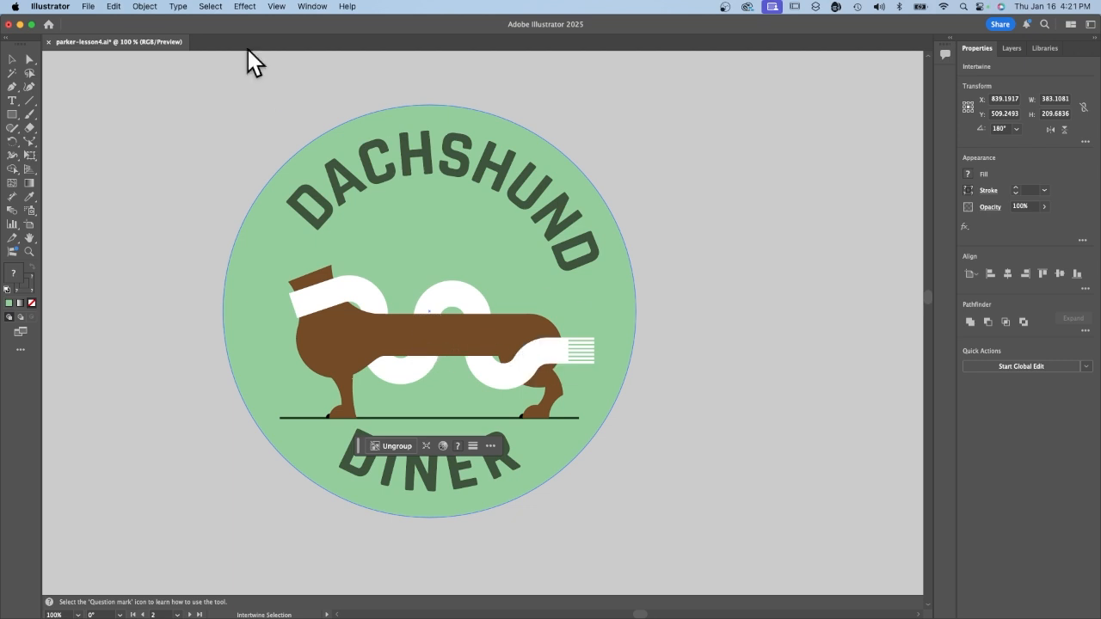
{"action": "left_click", "coordinate": [121, 7]}
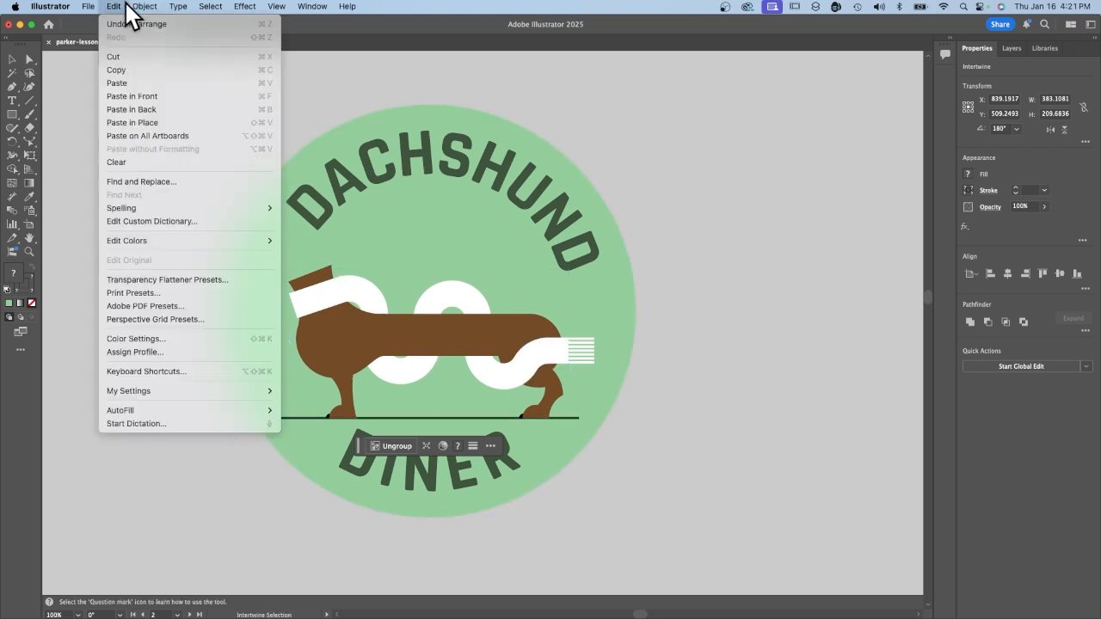
{"action": "left_click", "coordinate": [110, 23]}
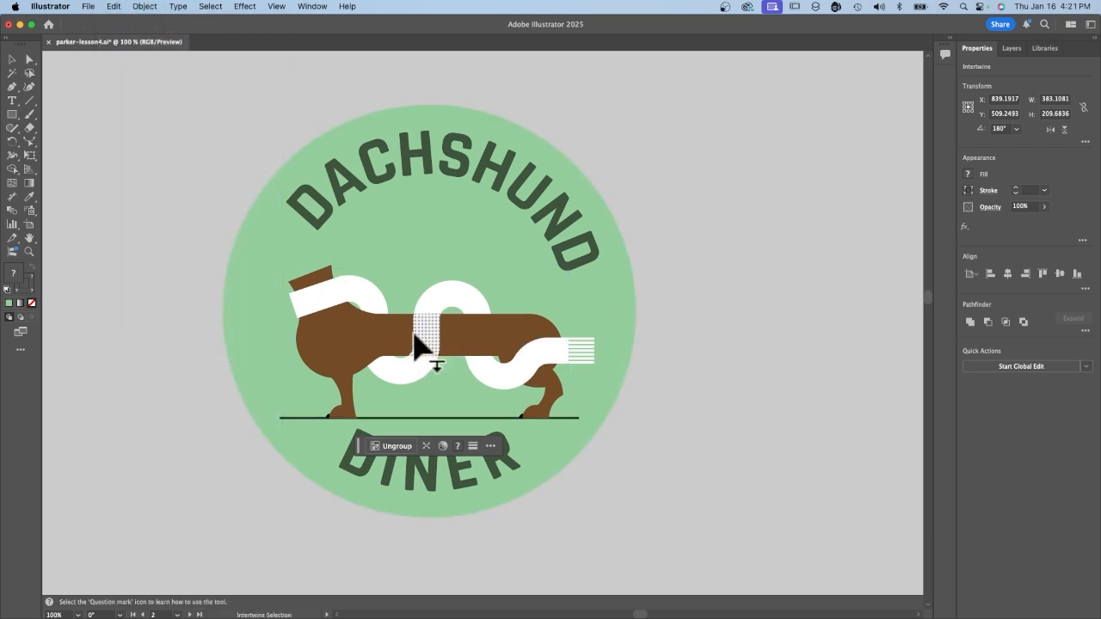
{"action": "key", "text": "super+z"}
{"action": "key", "text": "super+z"}
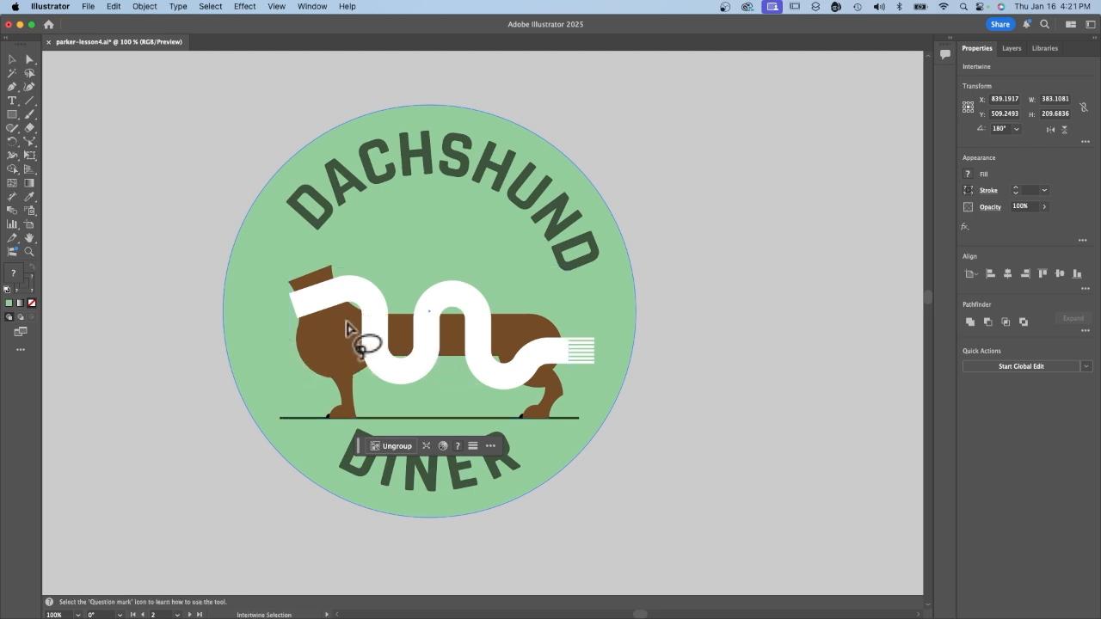
- Try alternating the scarf's front and back crossings with Intertwine, including the overlap at the dog's hindquarters
{"action": "left_click", "coordinate": [379, 331]}
{"action": "left_click", "coordinate": [478, 330]}
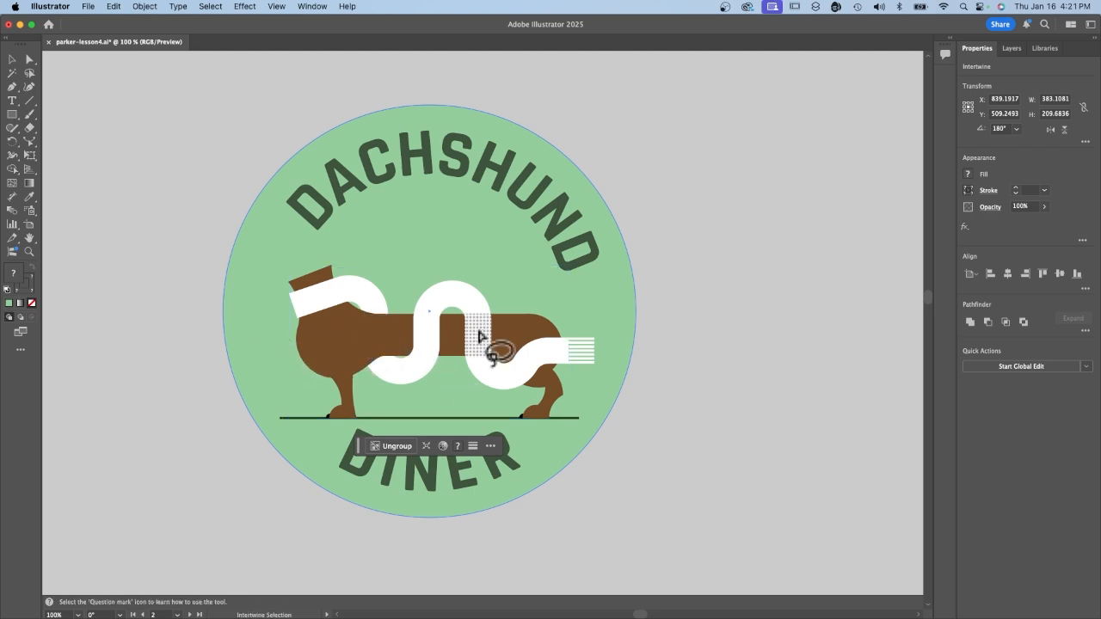
{"action": "left_click", "coordinate": [443, 349]}
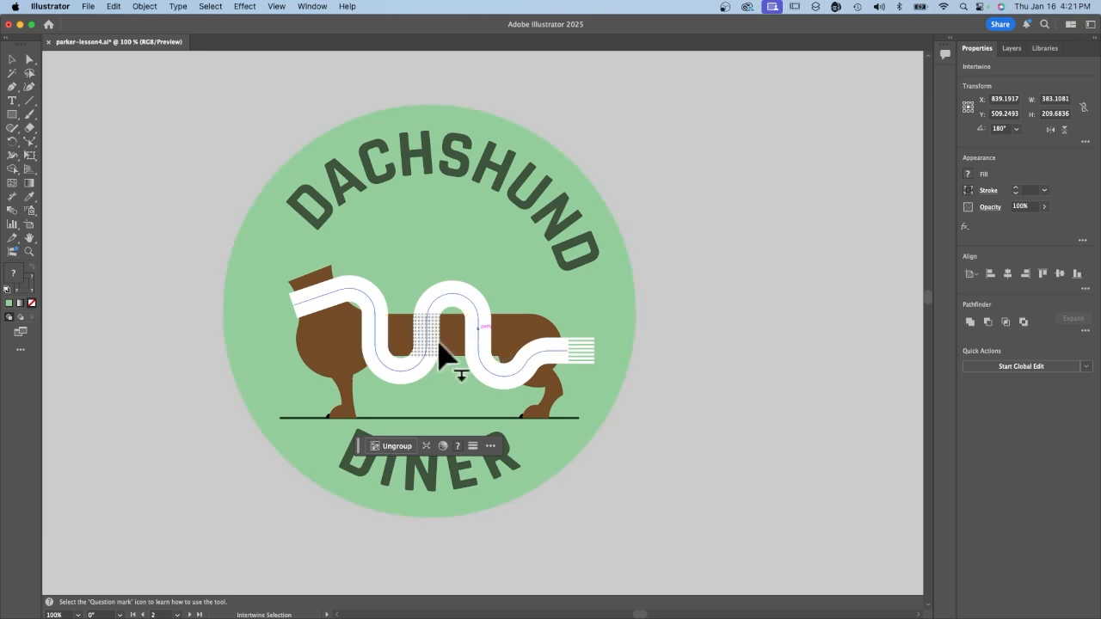
{"action": "left_click", "coordinate": [533, 357]}
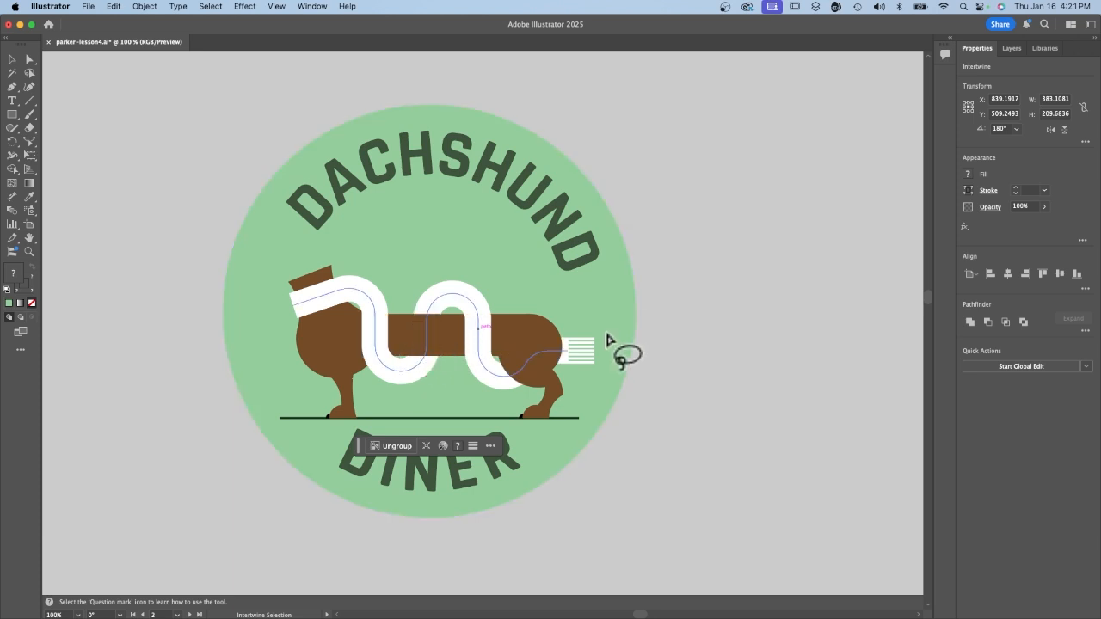
- Undo the scarf's crossing changes and the creation of the Intertwine object
{"action": "left_click", "coordinate": [112, 7]}
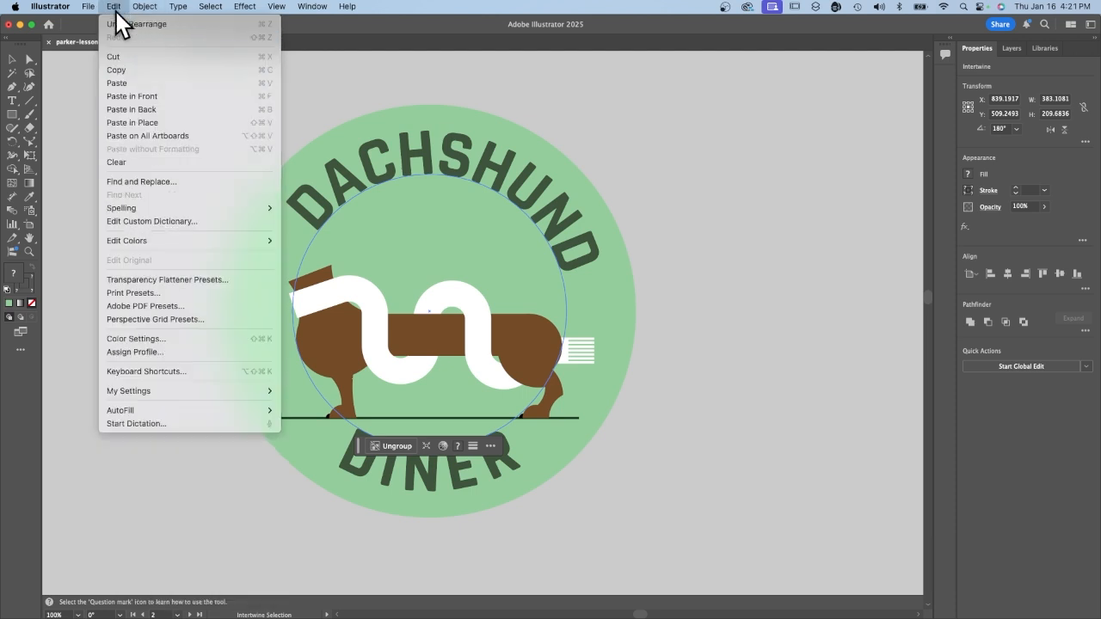
{"action": "left_click", "coordinate": [116, 23]}
{"action": "key", "text": "super+z"}
{"action": "key", "text": "super+z"}
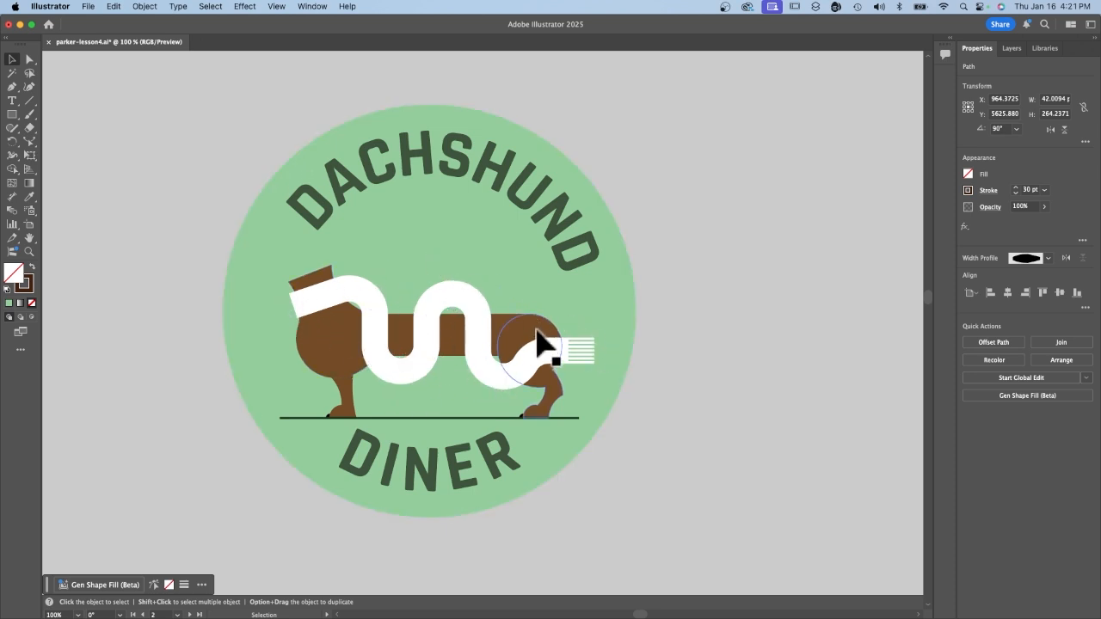
- Select the dog group together with the white scarf again and make them into an Intertwine object
{"action": "left_click", "coordinate": [332, 325]}
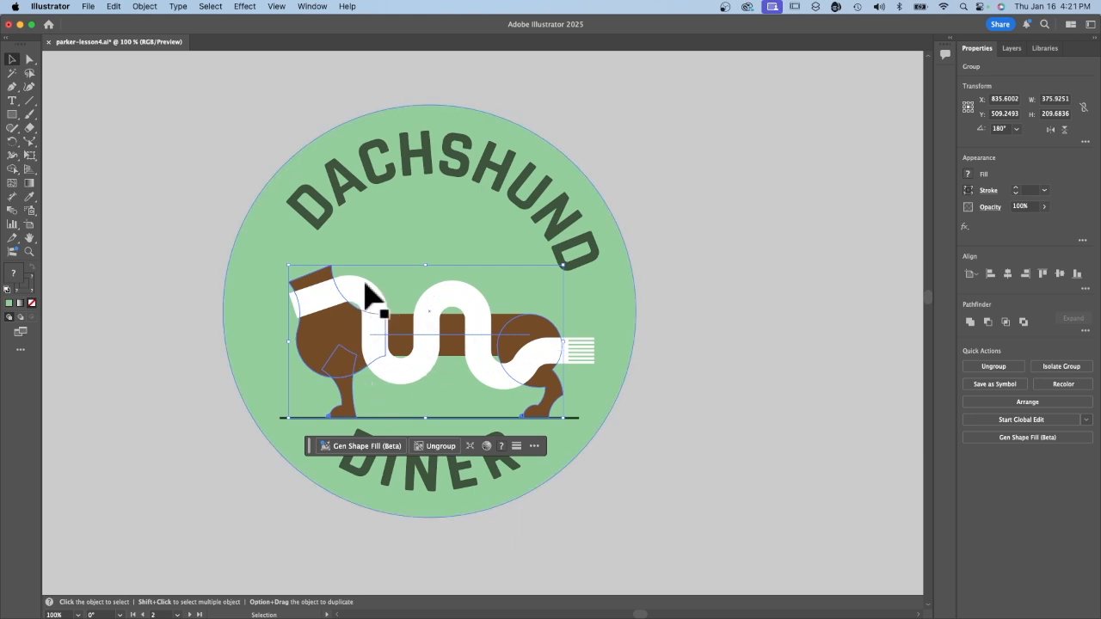
{"action": "key", "text": "super+shift+g"}
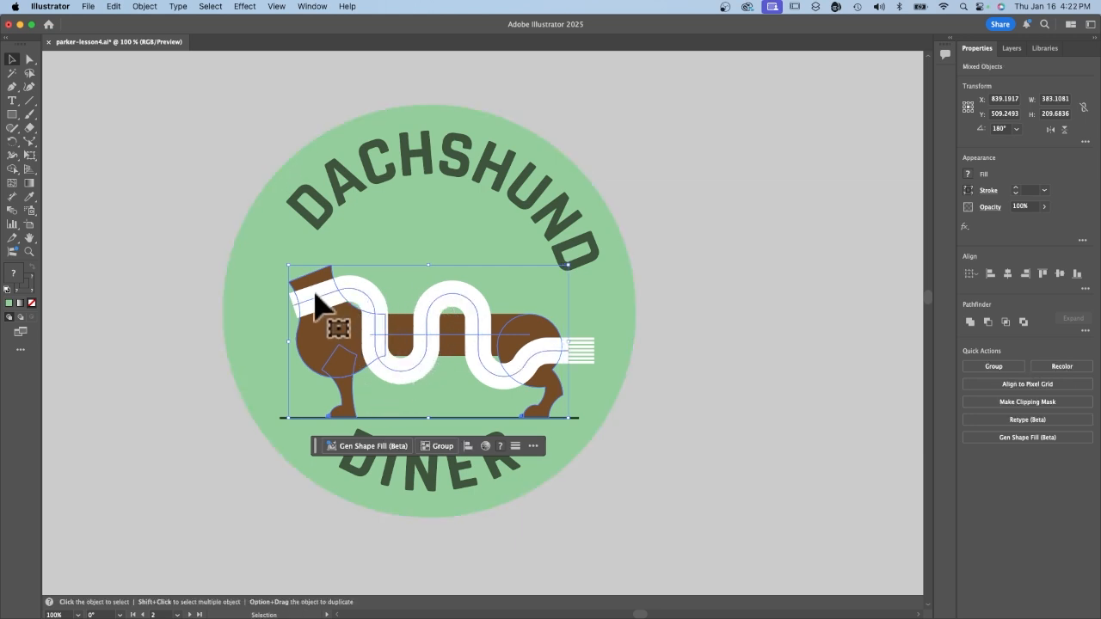
{"action": "left_click", "coordinate": [144, 7]}
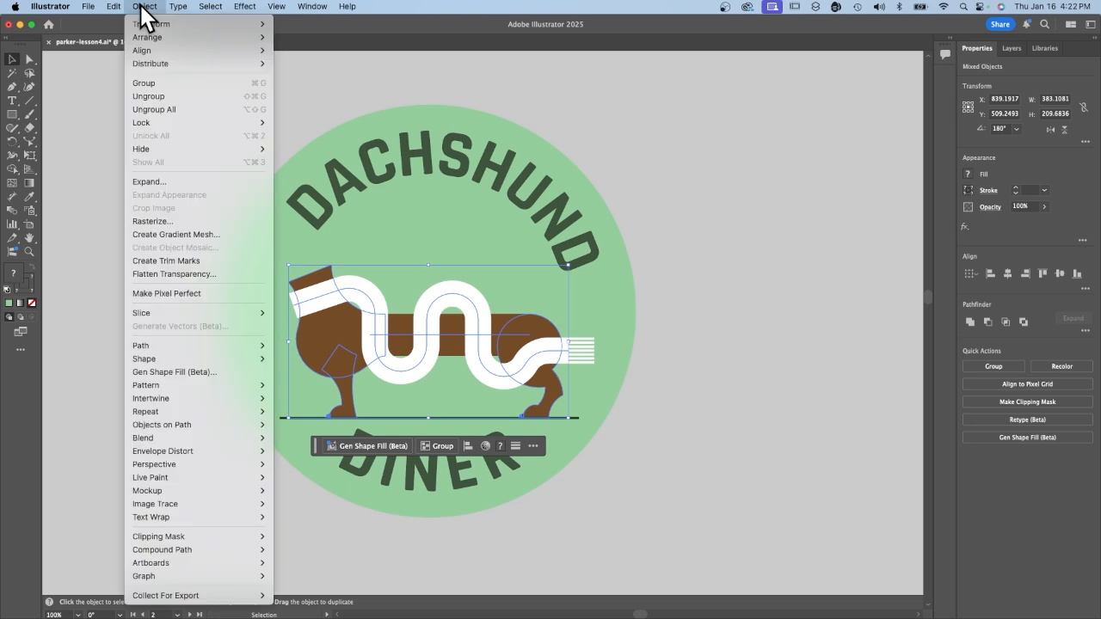
{"action": "mouse_move", "coordinate": [167, 401]}
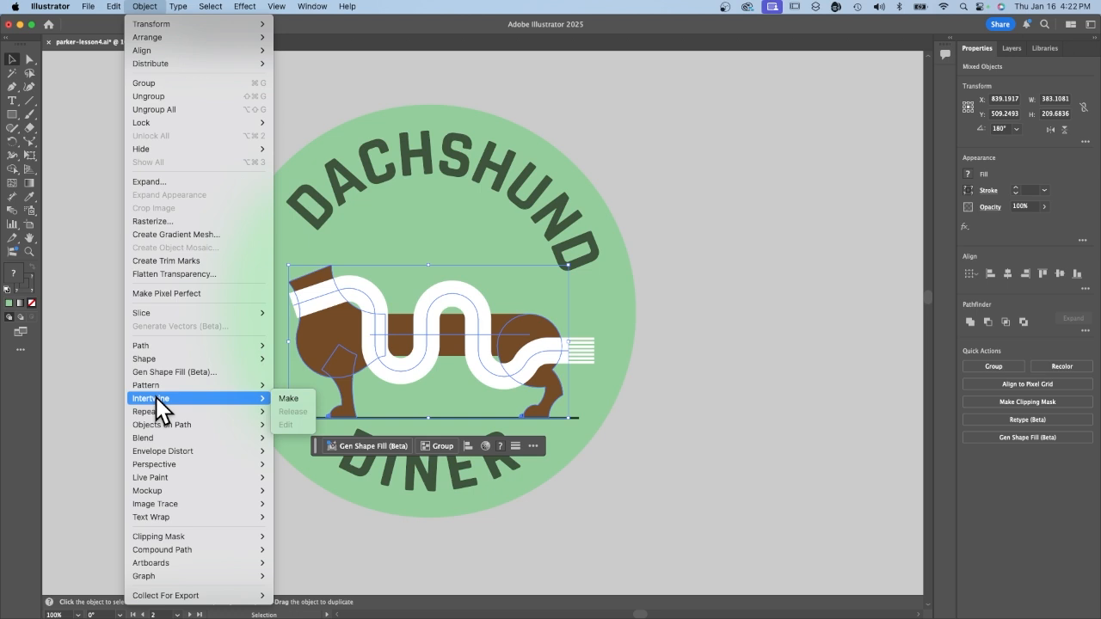
{"action": "left_click", "coordinate": [287, 399]}
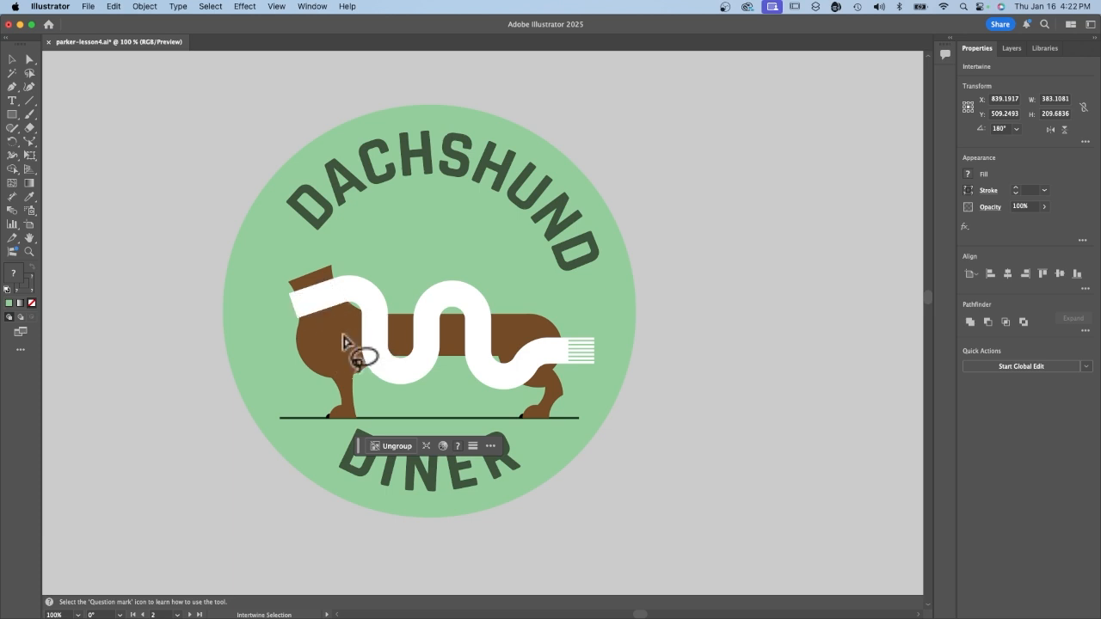
- Send the scarf's middle crossing and its overlap with the hindquarters behind the dog, keeping the other crossings in front
{"action": "left_click", "coordinate": [426, 341]}
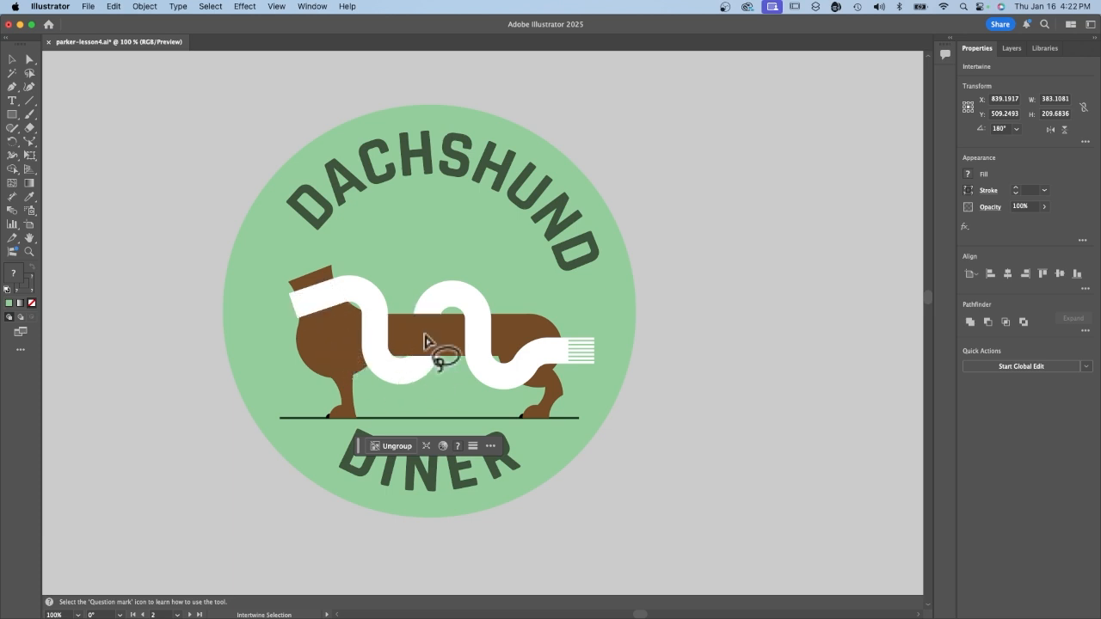
{"action": "left_click", "coordinate": [544, 369]}
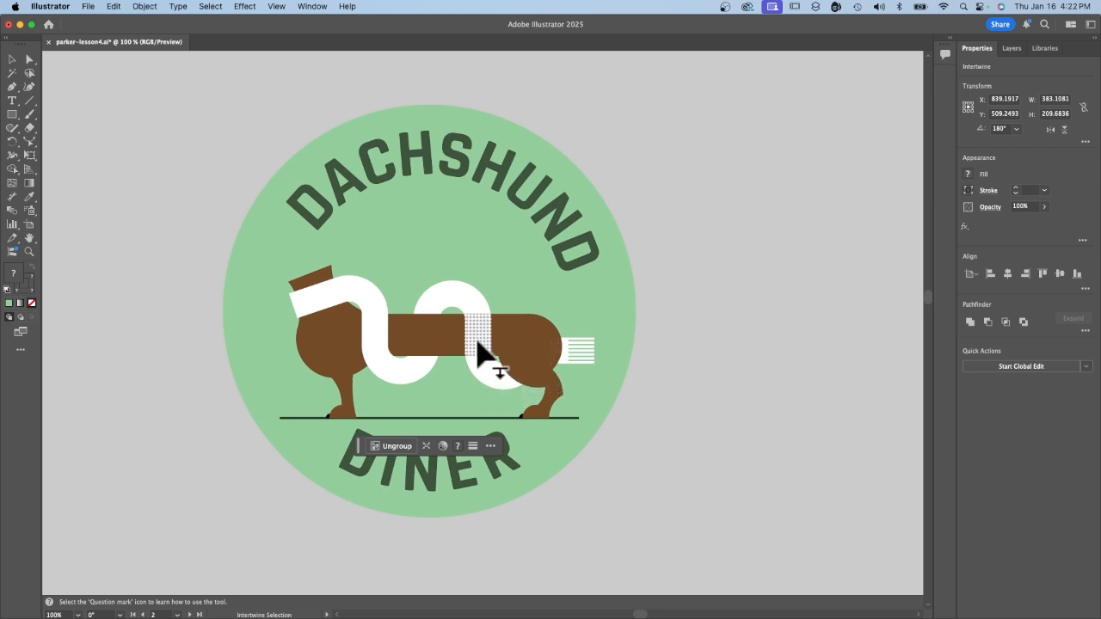
{"action": "left_click", "coordinate": [476, 340]}
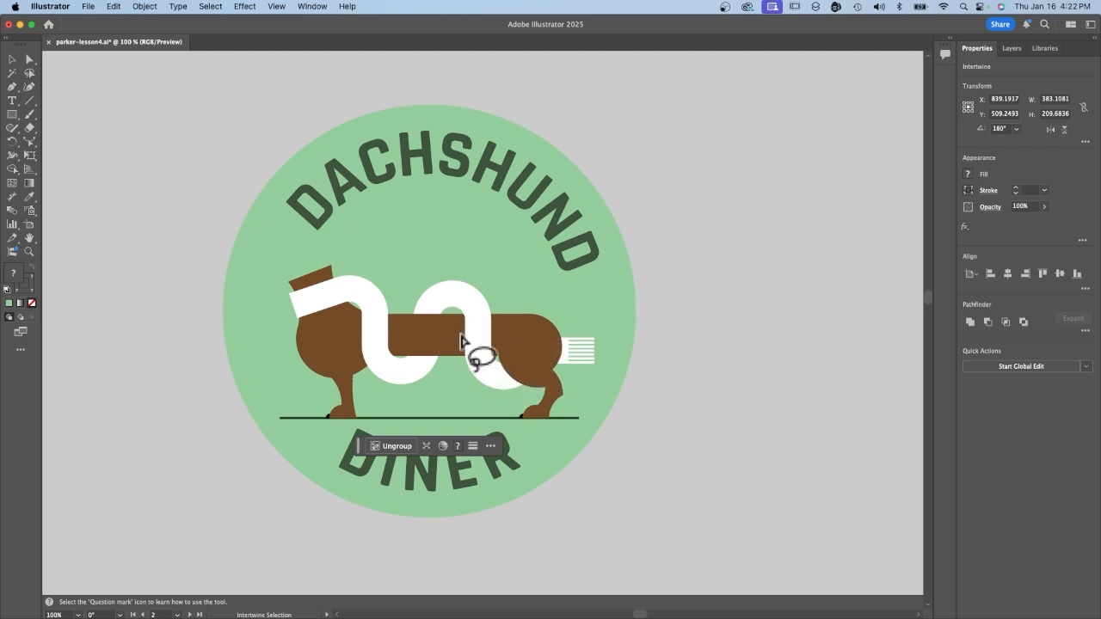
{"action": "left_click", "coordinate": [373, 328]}
{"action": "mouse_move", "coordinate": [393, 315]}
{"action": "left_mouse_down"}
{"action": "mouse_move", "coordinate": [366, 309]}
{"action": "mouse_move", "coordinate": [365, 373]}
{"action": "mouse_move", "coordinate": [395, 354]}
{"action": "mouse_move", "coordinate": [389, 310]}
{"action": "left_mouse_up"}
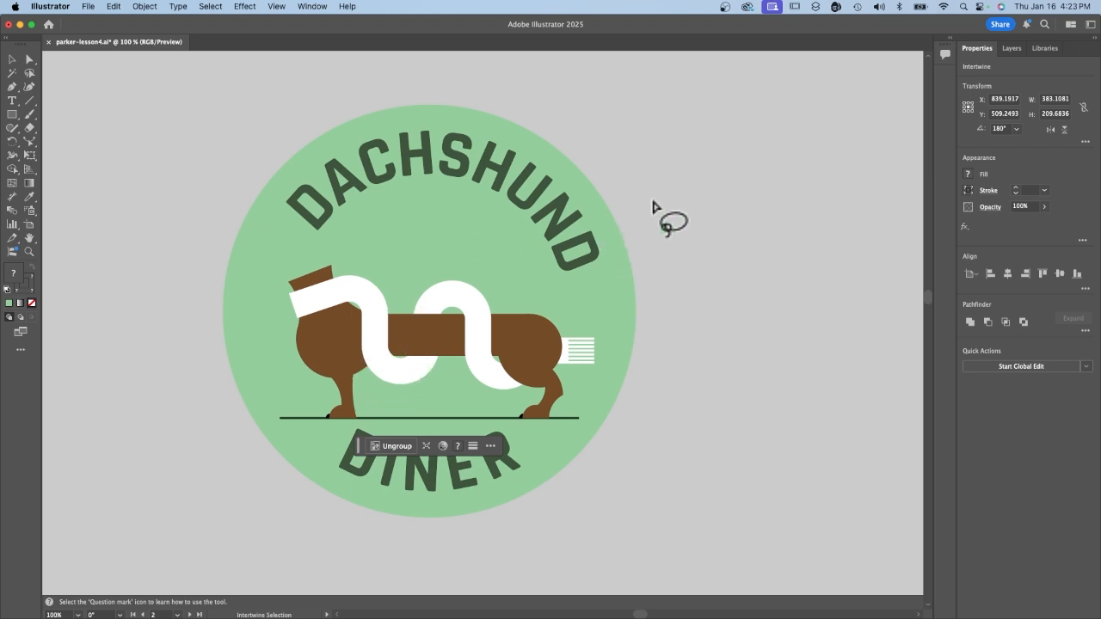
{"action": "left_click", "coordinate": [504, 335]}
- Select all parts of the dog's head in the Head row of the Work Area and group them
{"action": "left_click", "coordinate": [276, 7]}
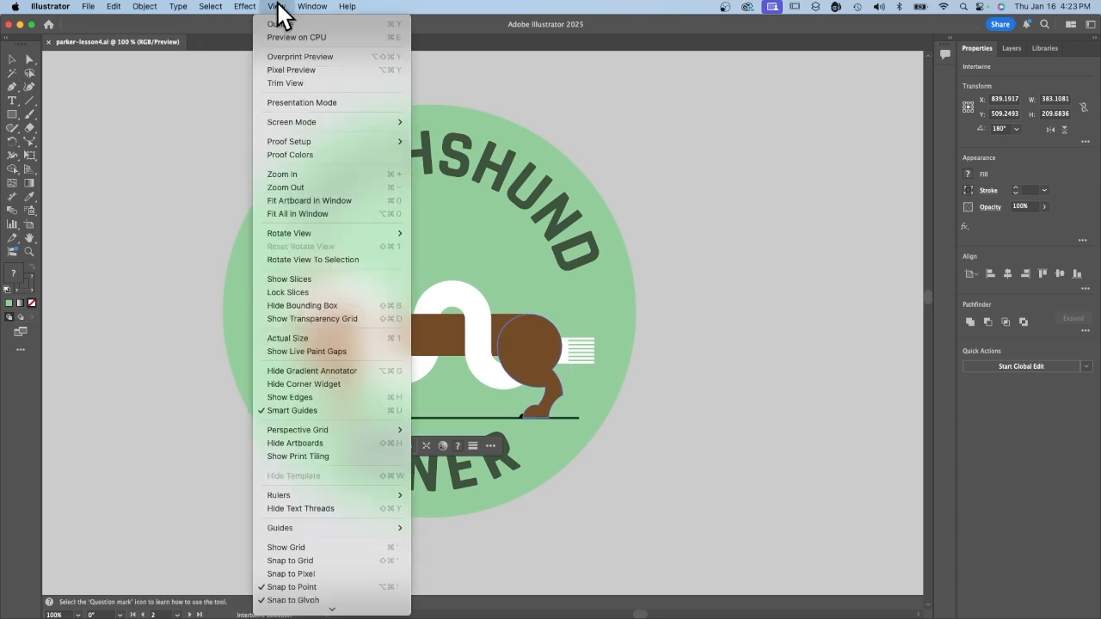
{"action": "left_click", "coordinate": [295, 215]}
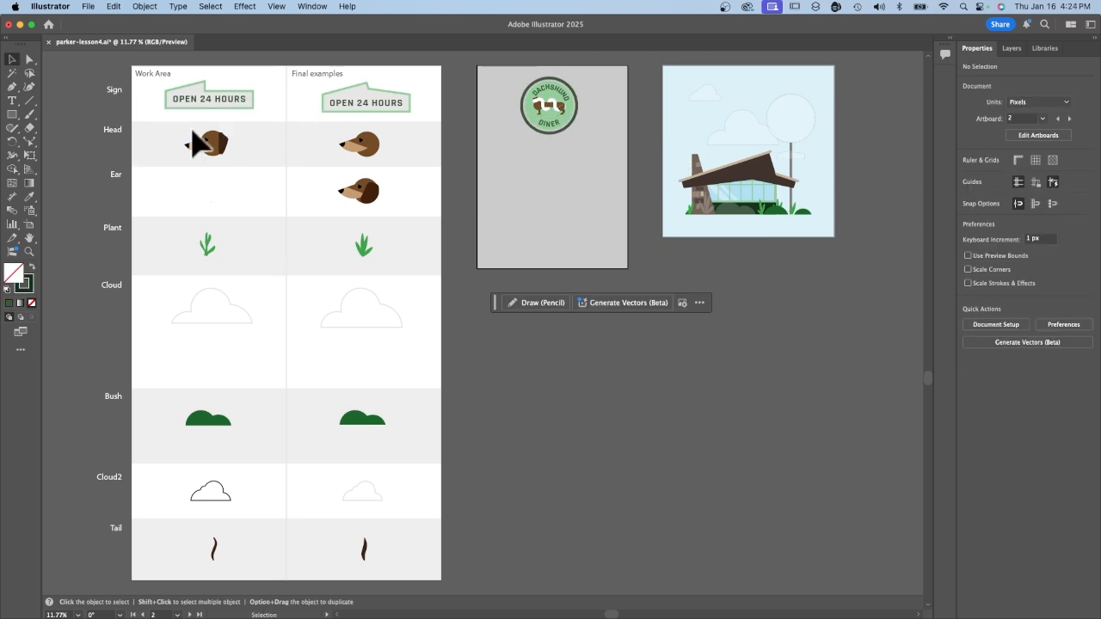
{"action": "left_click_drag", "start_coordinate": [175, 120], "coordinate": [243, 170]}
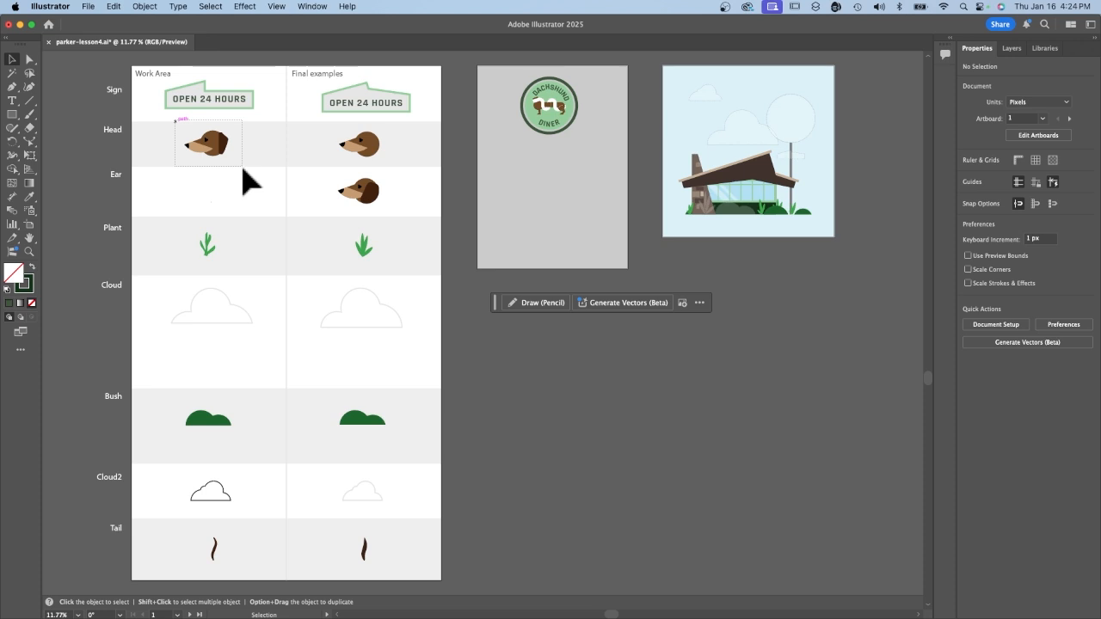
{"action": "left_click_drag", "start_coordinate": [244, 169], "coordinate": [246, 172]}
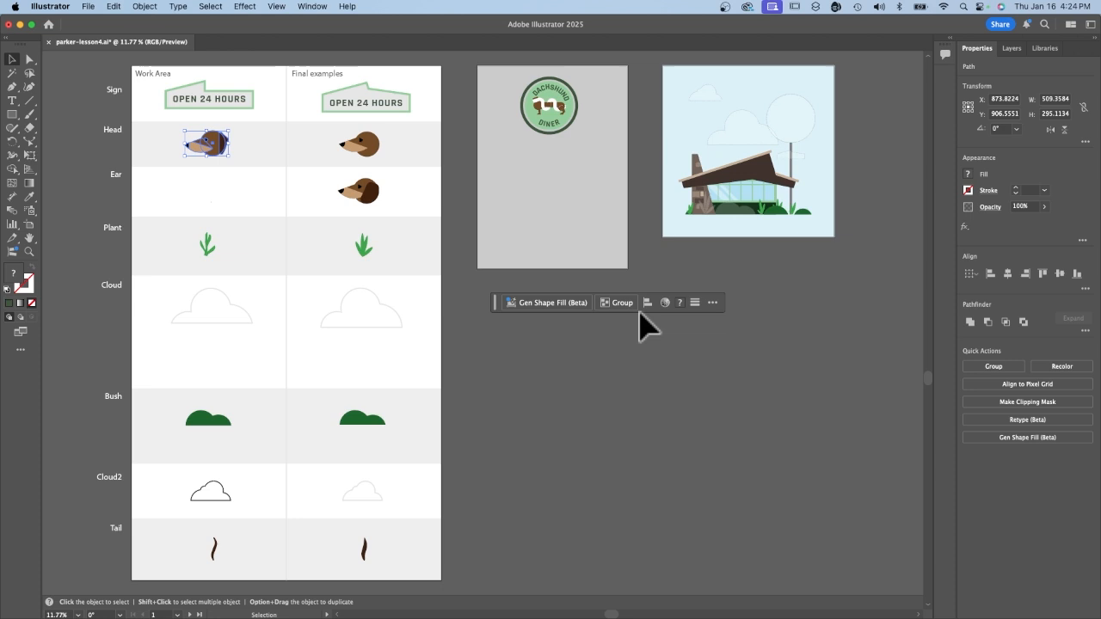
{"action": "left_click", "coordinate": [623, 303]}
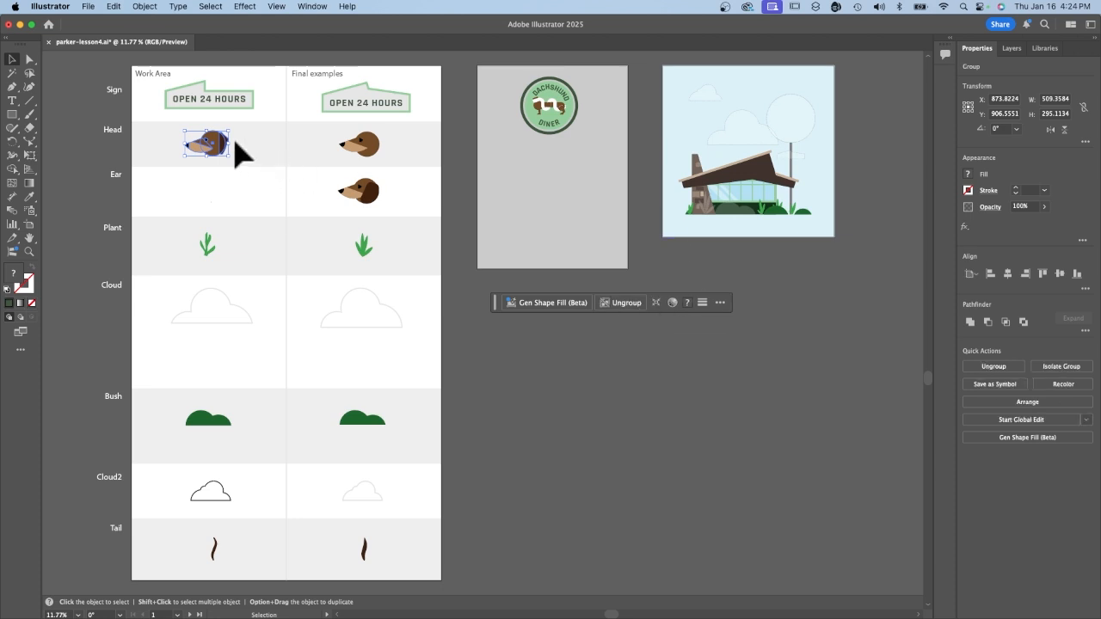
- Move the head group into the Dachshund Diner logo, place it on the dog's neck, and deselect it
{"action": "left_click_drag", "start_coordinate": [209, 153], "coordinate": [535, 104]}
{"action": "key", "text": "super+equal"}
{"action": "key", "text": "super+equal"}
{"action": "key", "text": "super+equal"}
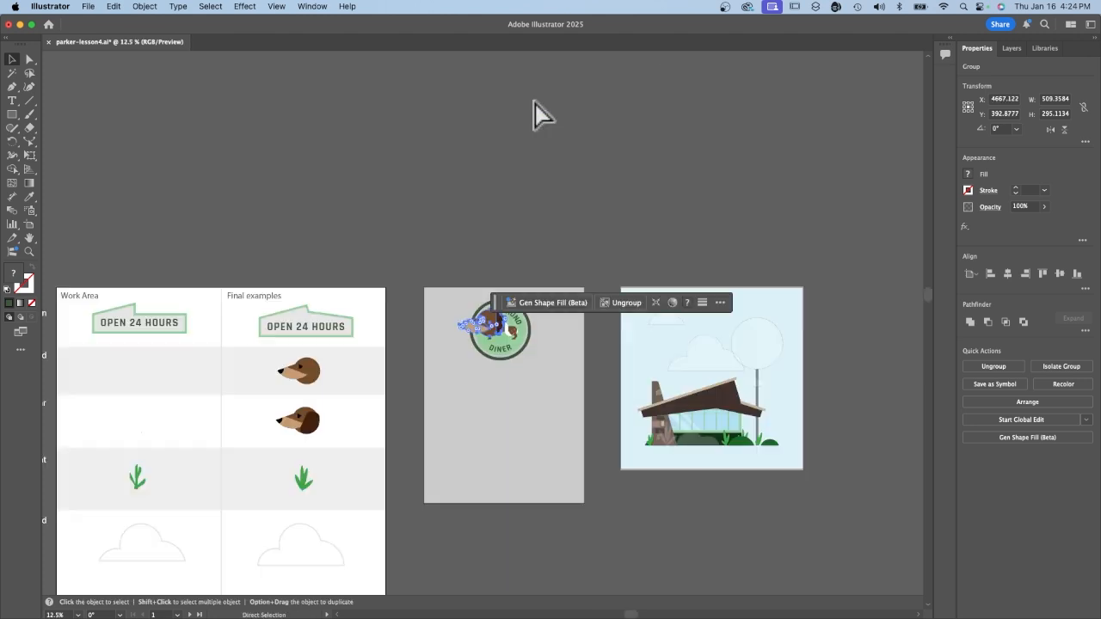
{"action": "key", "text": "super+equal"}
{"action": "key", "text": "super+equal"}
{"action": "left_click_drag", "start_coordinate": [576, 377], "coordinate": [348, 190]}
{"action": "left_click_drag", "start_coordinate": [375, 160], "coordinate": [358, 190]}
{"action": "key", "text": "shift+super+a"}
- Bring the logo's curved DACHSHUND text to the front, above the dog's head
{"action": "key", "text": "super+="}
{"action": "key", "text": "super+="}
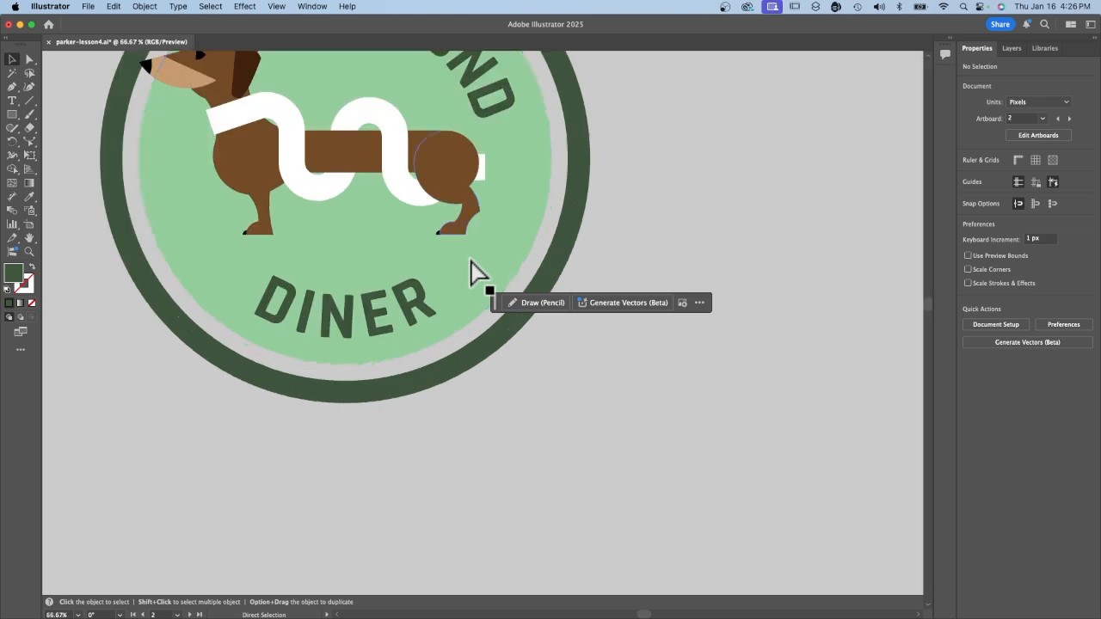
{"action": "scroll", "coordinate": [462, 243], "scroll_direction": "up", "scroll_amount": 5}
{"action": "scroll", "coordinate": [462, 244], "scroll_direction": "left", "scroll_amount": 3}
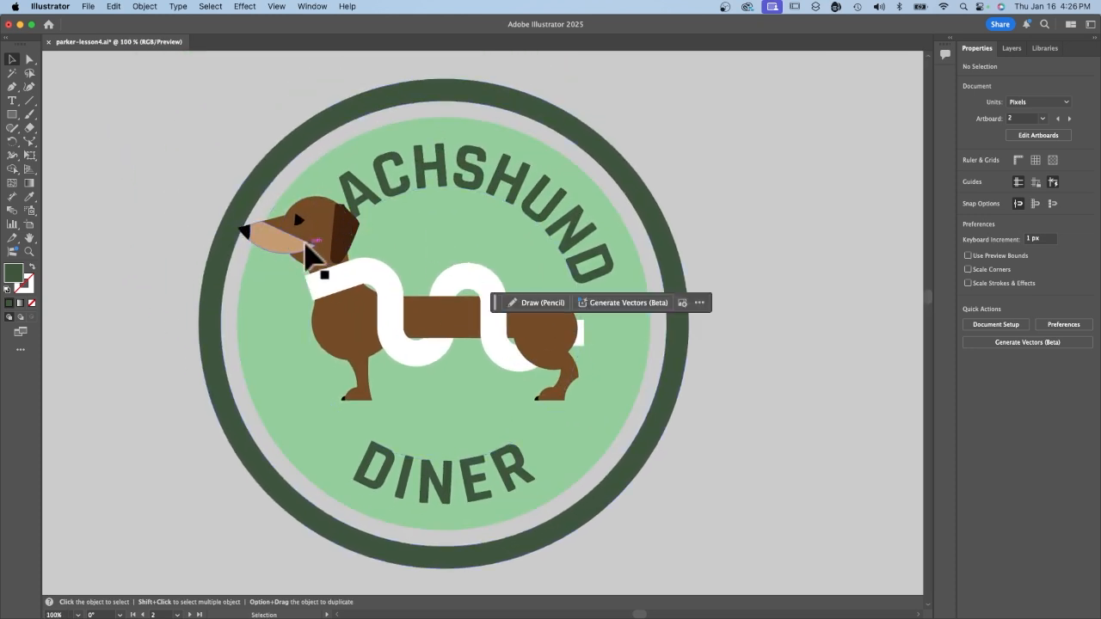
{"action": "left_click", "coordinate": [365, 200]}
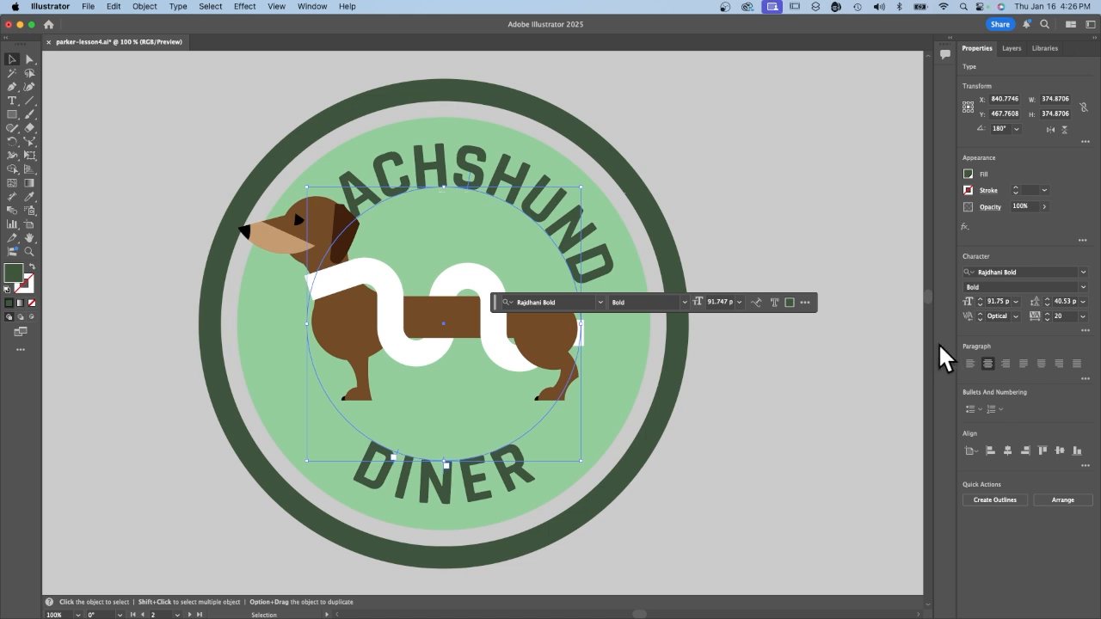
{"action": "left_click", "coordinate": [1066, 500]}
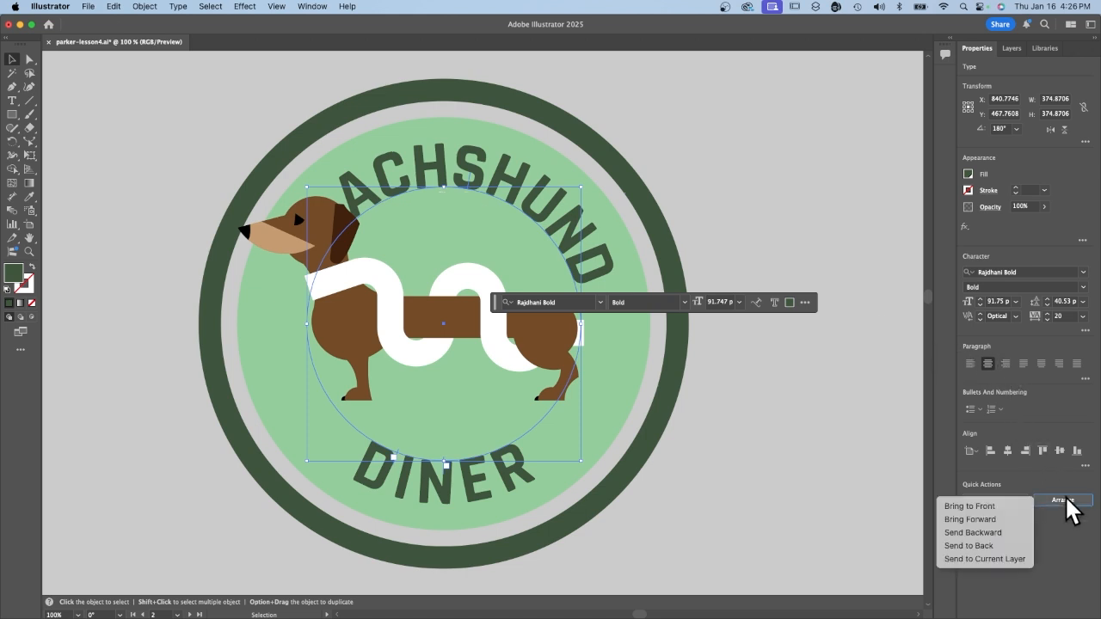
{"action": "left_click", "coordinate": [997, 507]}
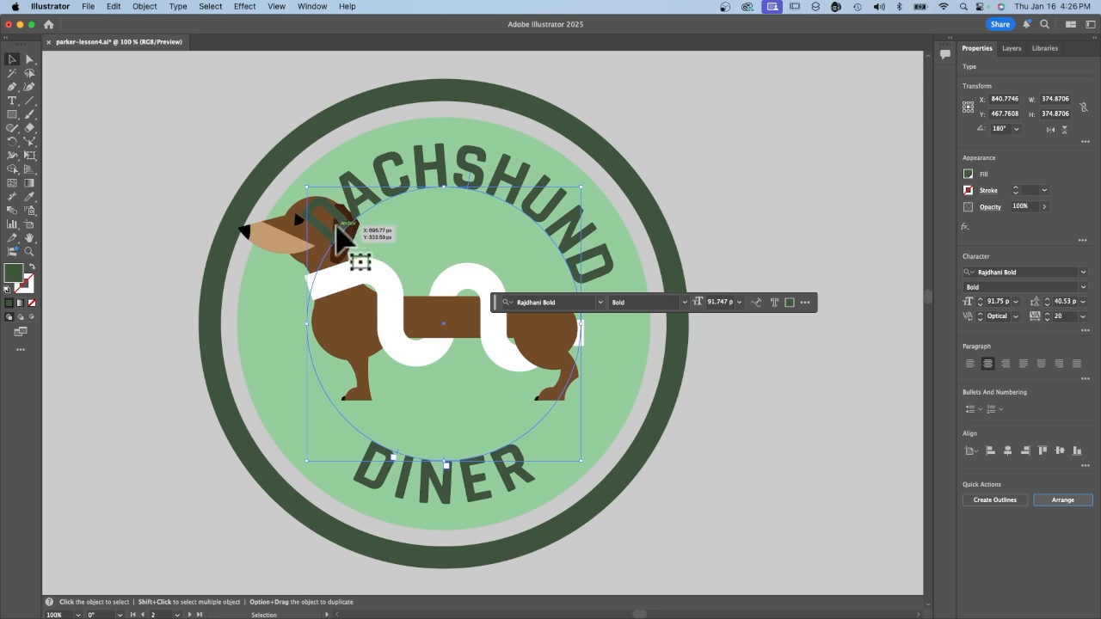
- Group the dog's head with the intertwined body and scarf, and move the group slightly down inside the green circle
{"action": "left_click", "coordinate": [334, 244]}
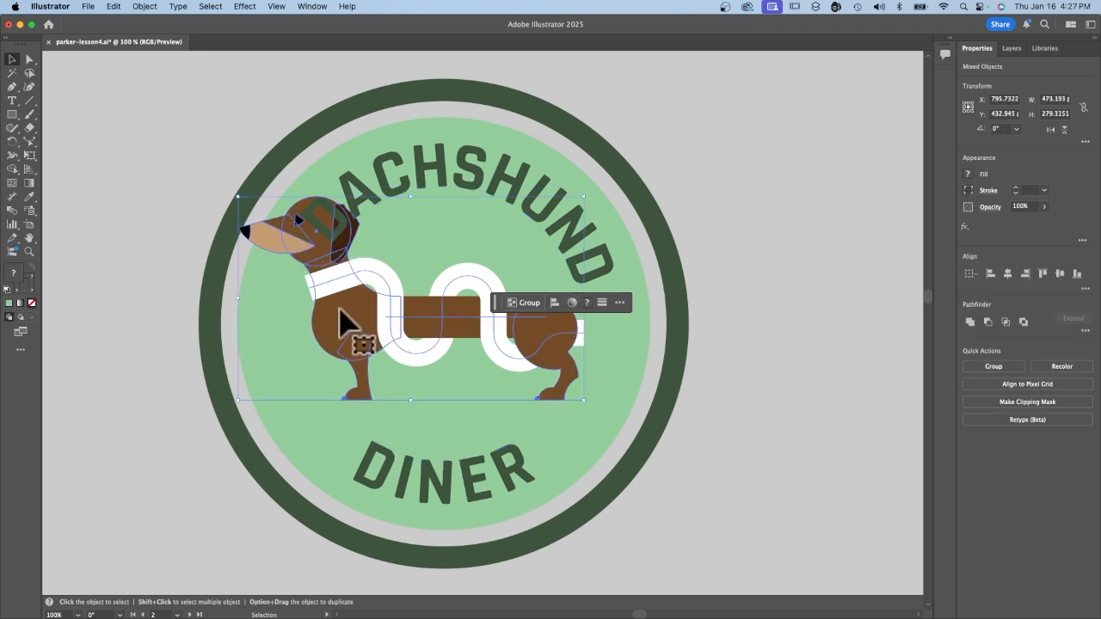
{"action": "left_click", "coordinate": [530, 303]}
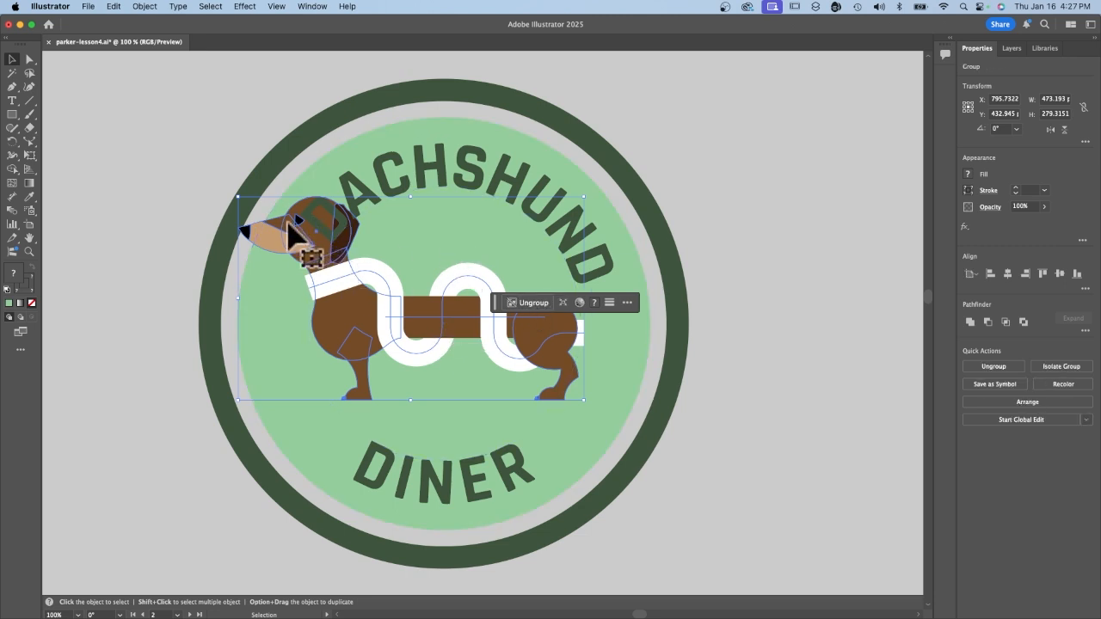
{"action": "left_click_drag", "start_coordinate": [353, 326], "coordinate": [359, 358]}
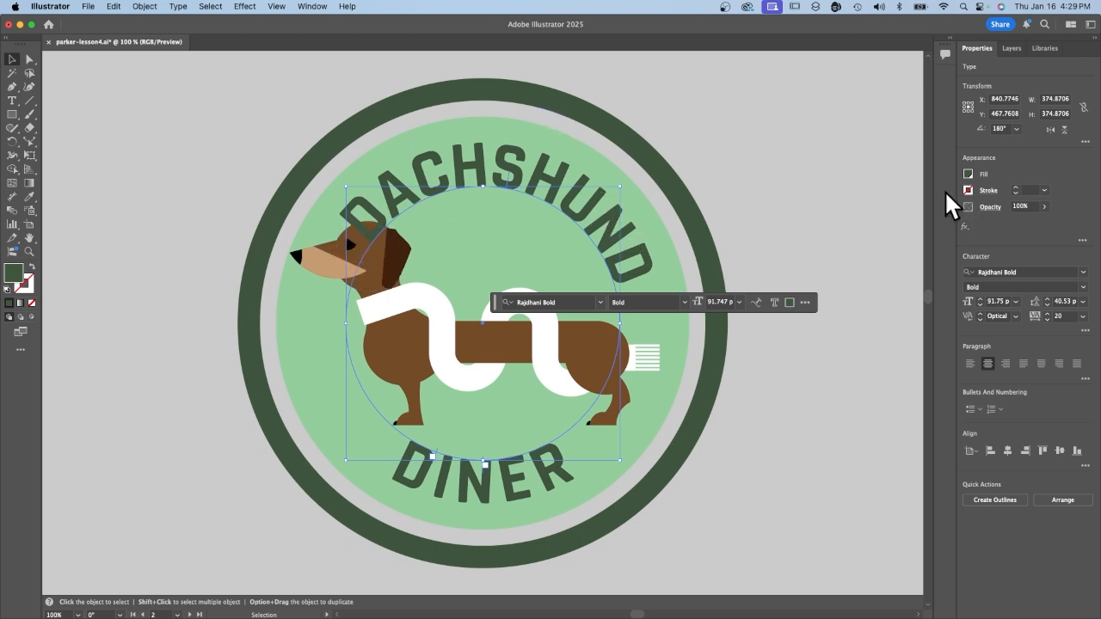
- Give the curved DACHSHUND and DINER text white strokes and increase the stroke weight
{"action": "left_click", "coordinate": [969, 187]}
{"action": "left_click", "coordinate": [858, 232]}
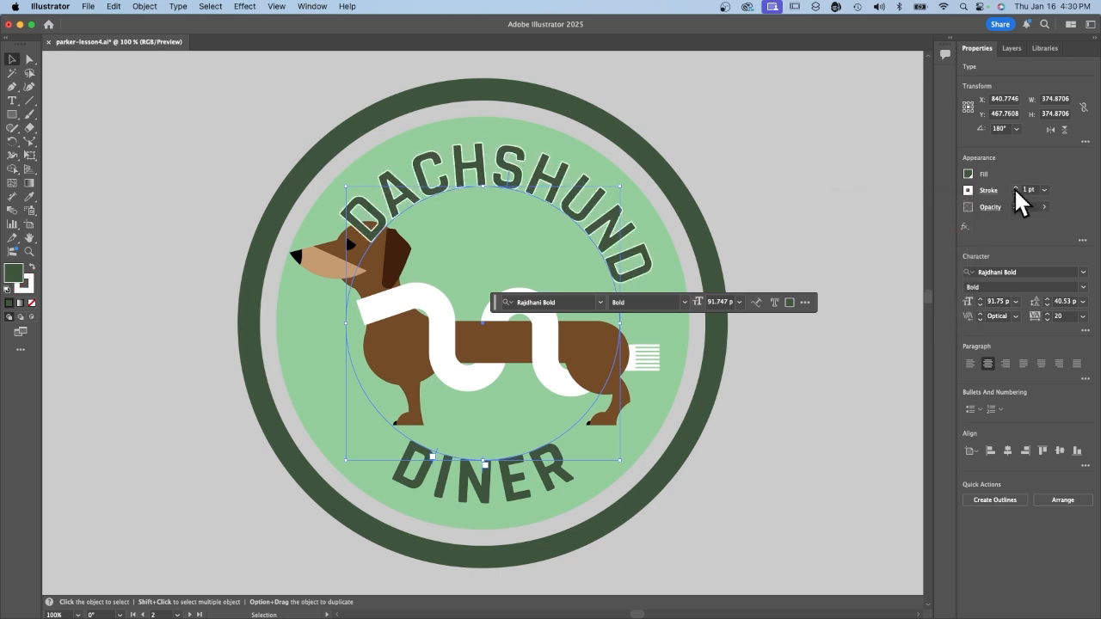
{"action": "left_click", "coordinate": [491, 493]}
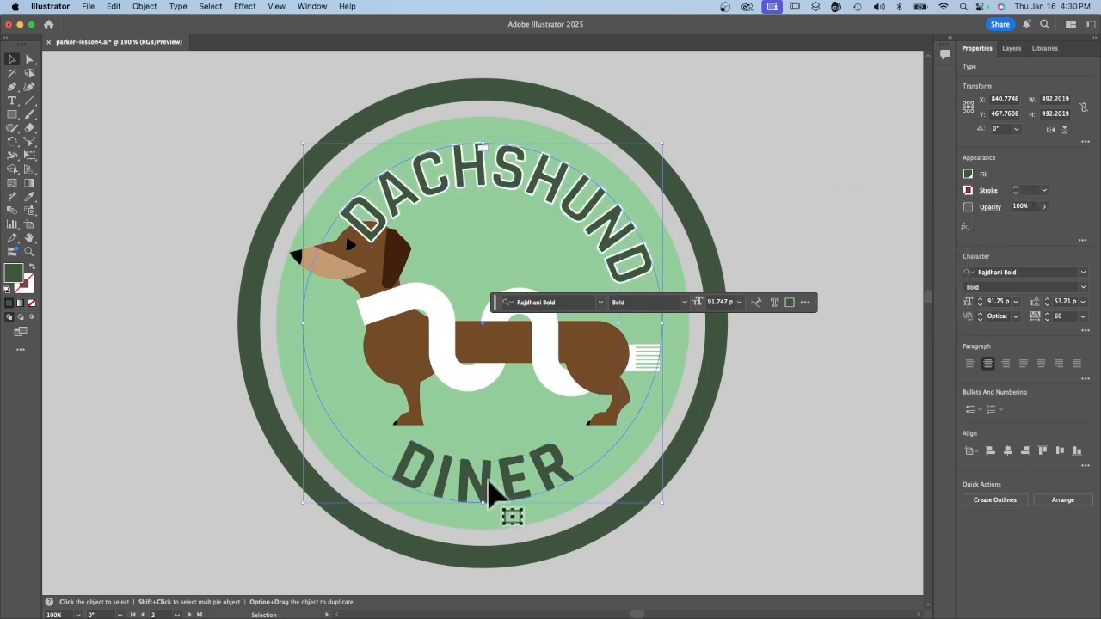
{"action": "left_click", "coordinate": [968, 190]}
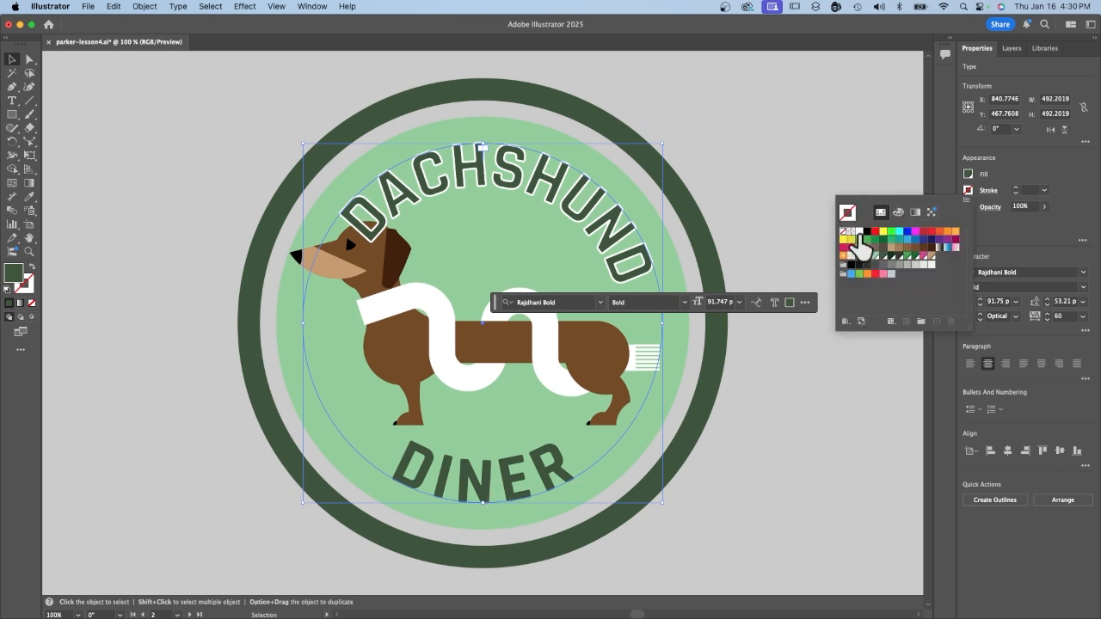
{"action": "left_click", "coordinate": [858, 231]}
{"action": "left_click", "coordinate": [1014, 189]}
{"action": "left_click", "coordinate": [835, 266]}
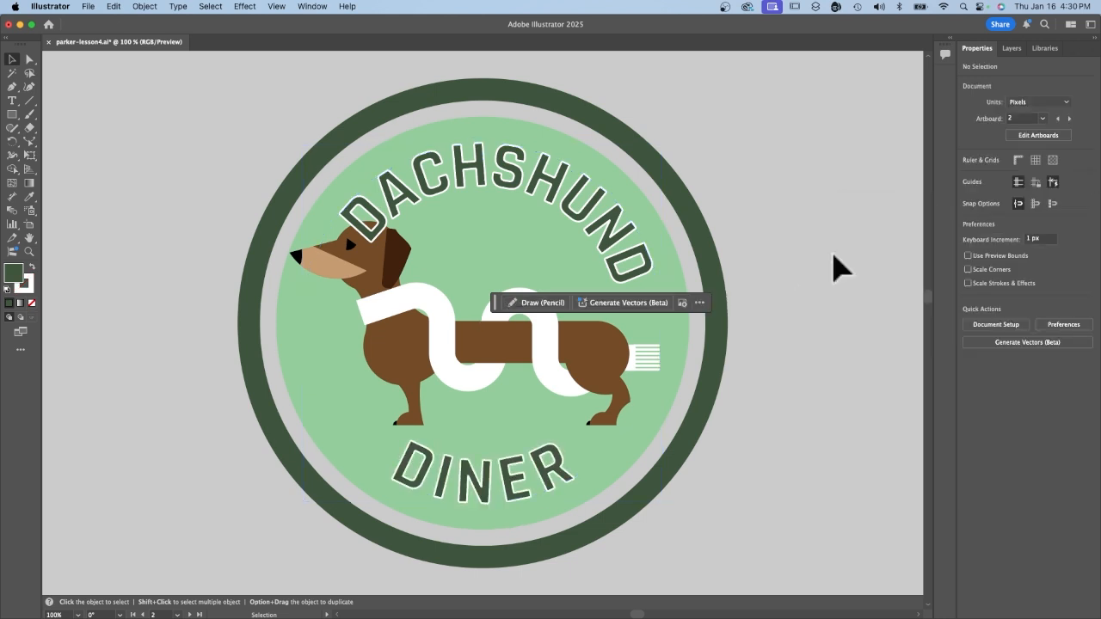
- Group the dog with the scarf's fringed end and shift the group slightly to the right inside the green circle
{"action": "left_click", "coordinate": [481, 365]}
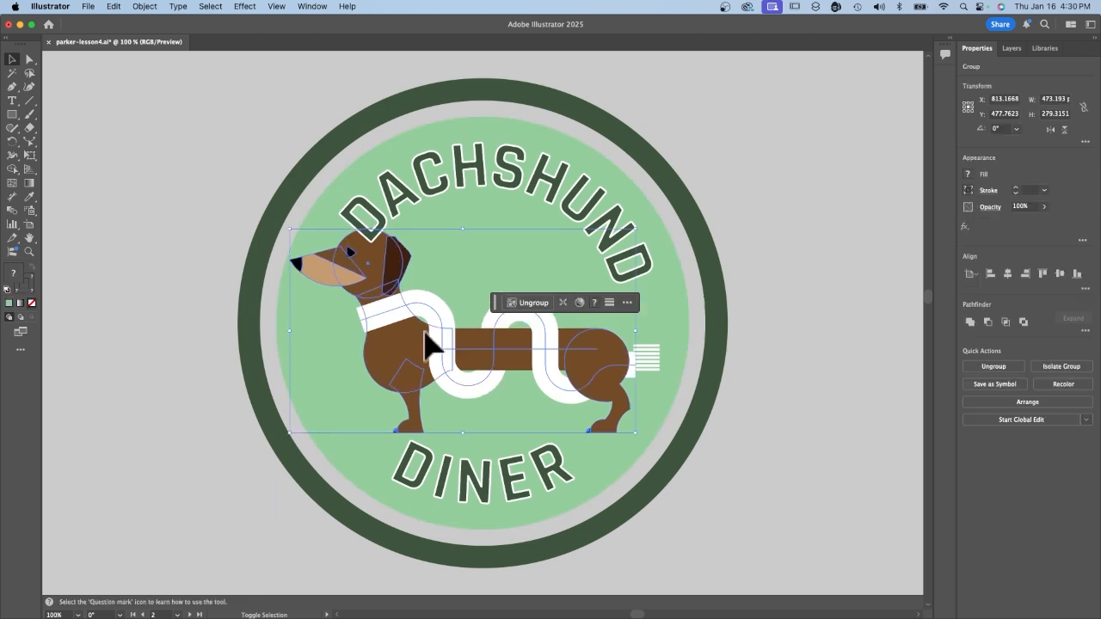
{"action": "key", "text": "shift+Up"}
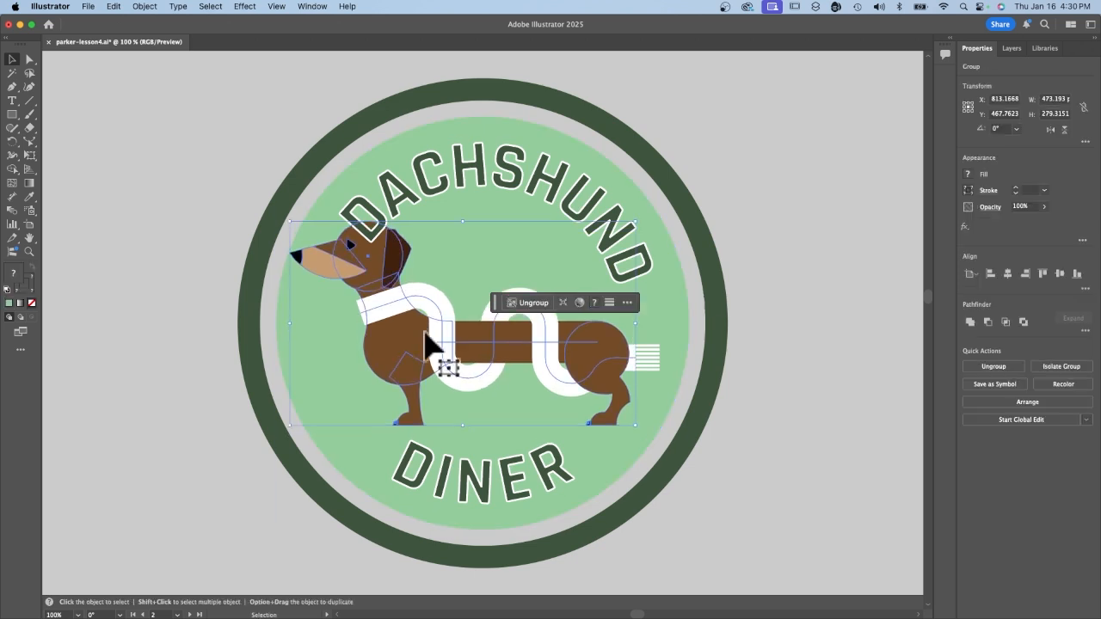
{"action": "left_click", "coordinate": [642, 357], "text": "shift"}
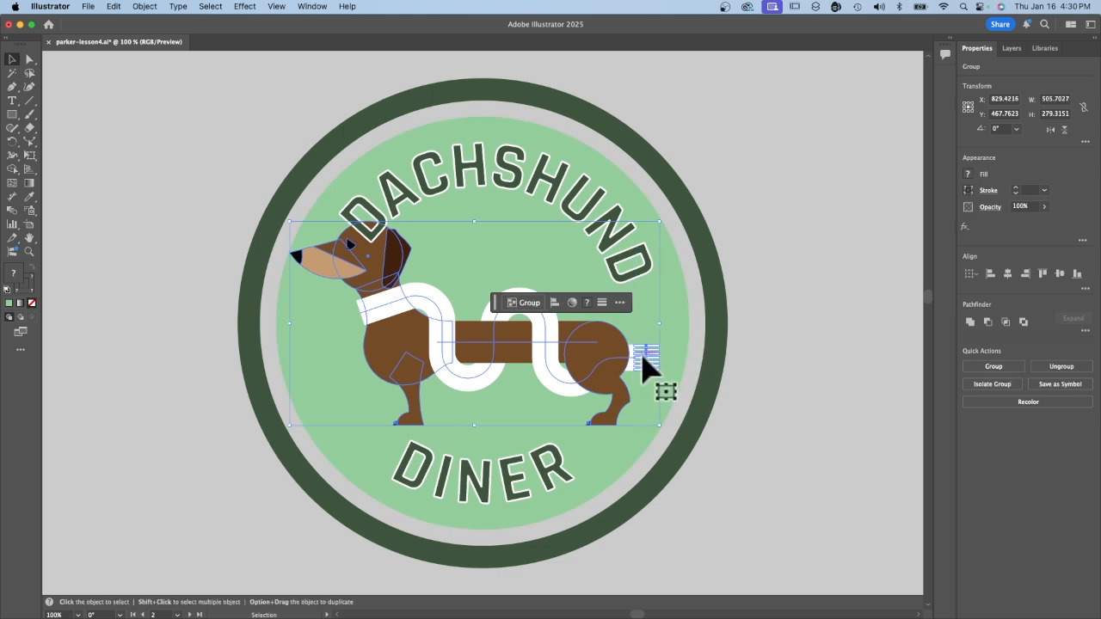
{"action": "key", "text": "shift+Down"}
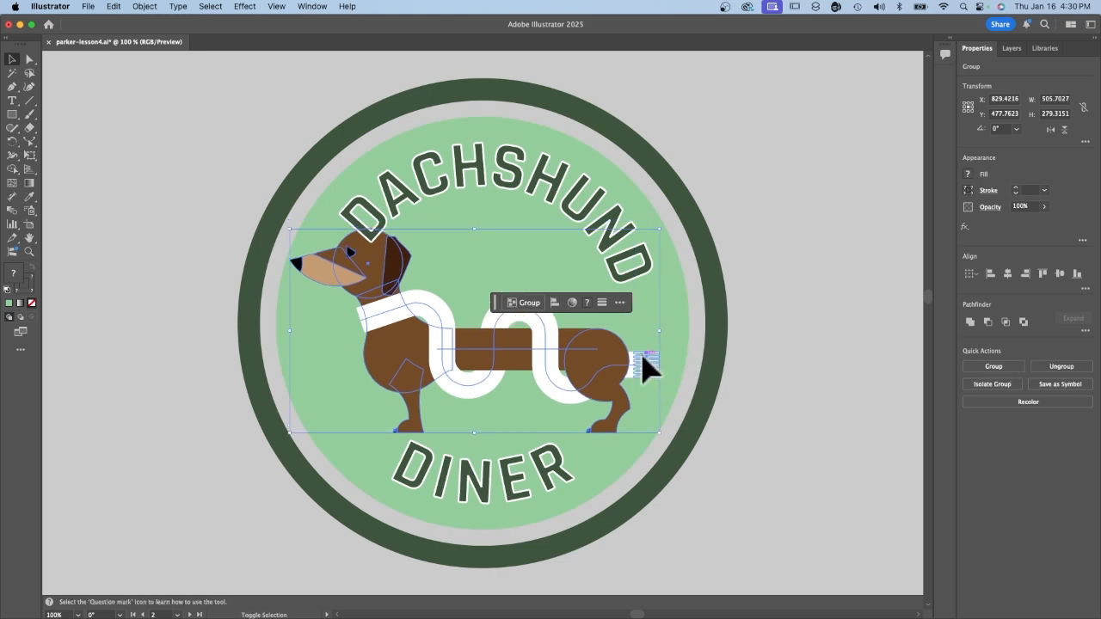
{"action": "left_click", "coordinate": [520, 304]}
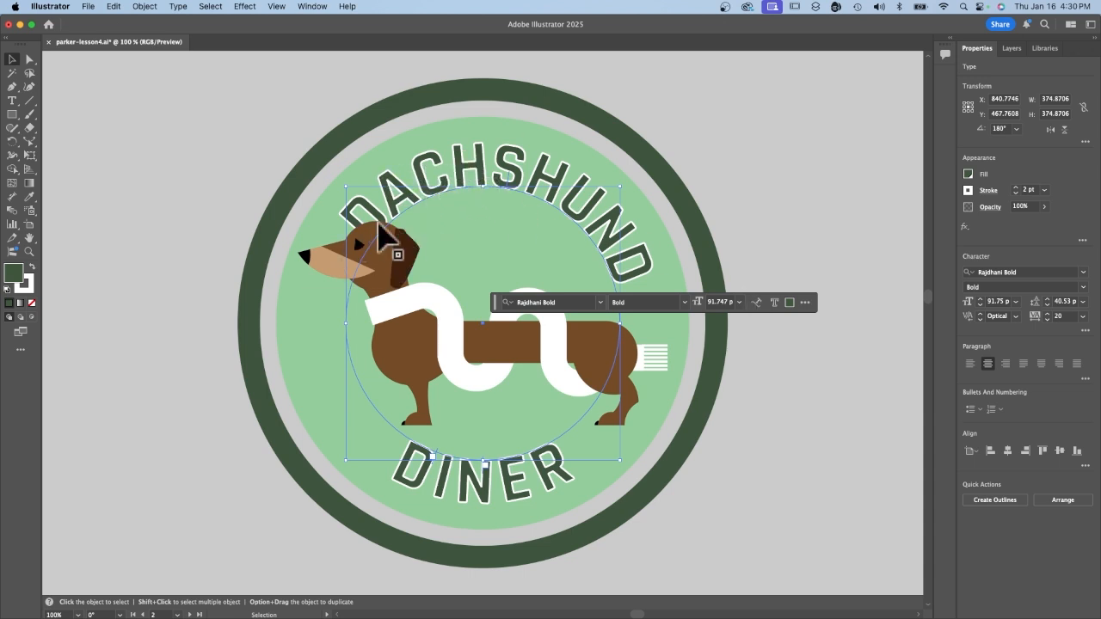
- Bring the curved DACHSHUND text to the front of the dog's head, deselect it, and save the document
{"action": "left_click", "coordinate": [1069, 502]}
{"action": "left_click", "coordinate": [1007, 508]}
{"action": "left_click", "coordinate": [850, 425]}
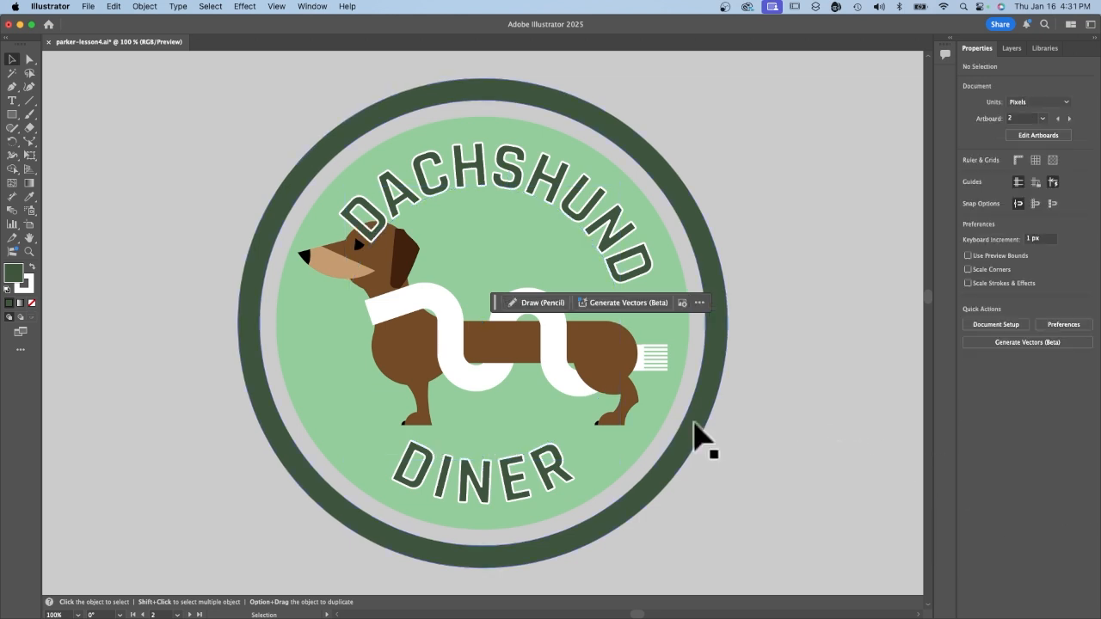
{"action": "key", "text": "super+s"}
- Move the whole Dachshund Diner logo onto the round sign in the diner scene and group its parts
{"action": "left_click", "coordinate": [340, 6]}
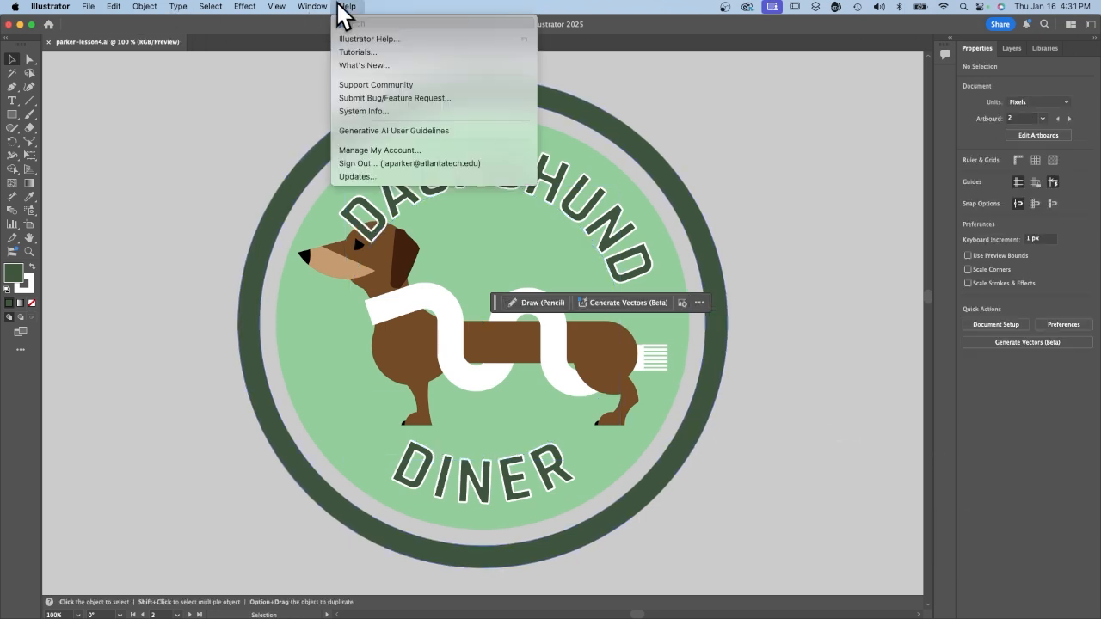
{"action": "mouse_move", "coordinate": [279, 6]}
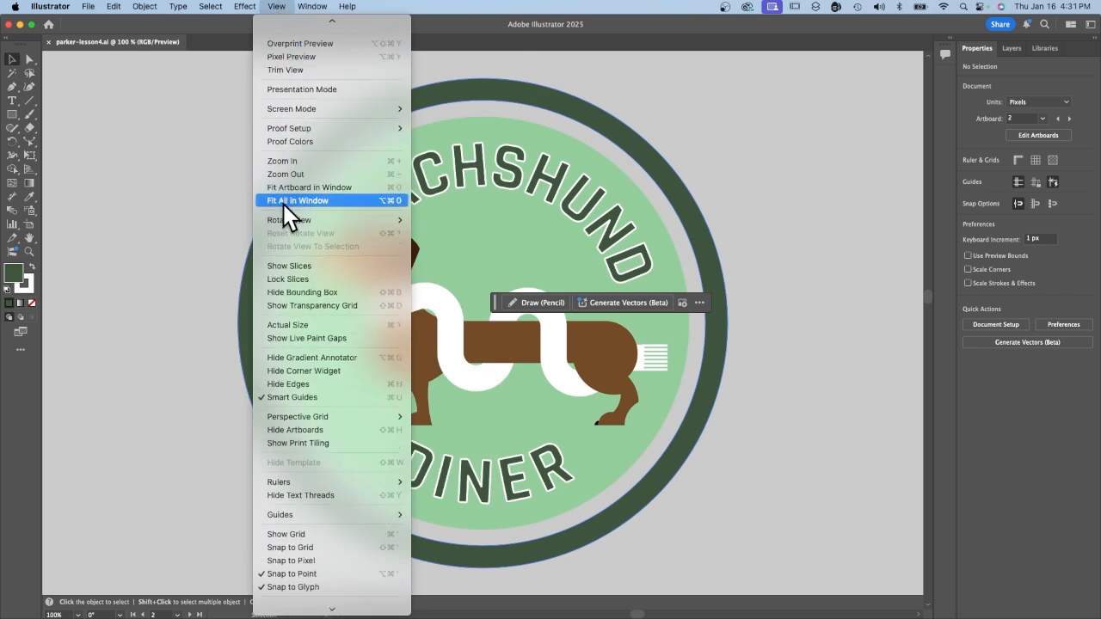
{"action": "left_click", "coordinate": [283, 203]}
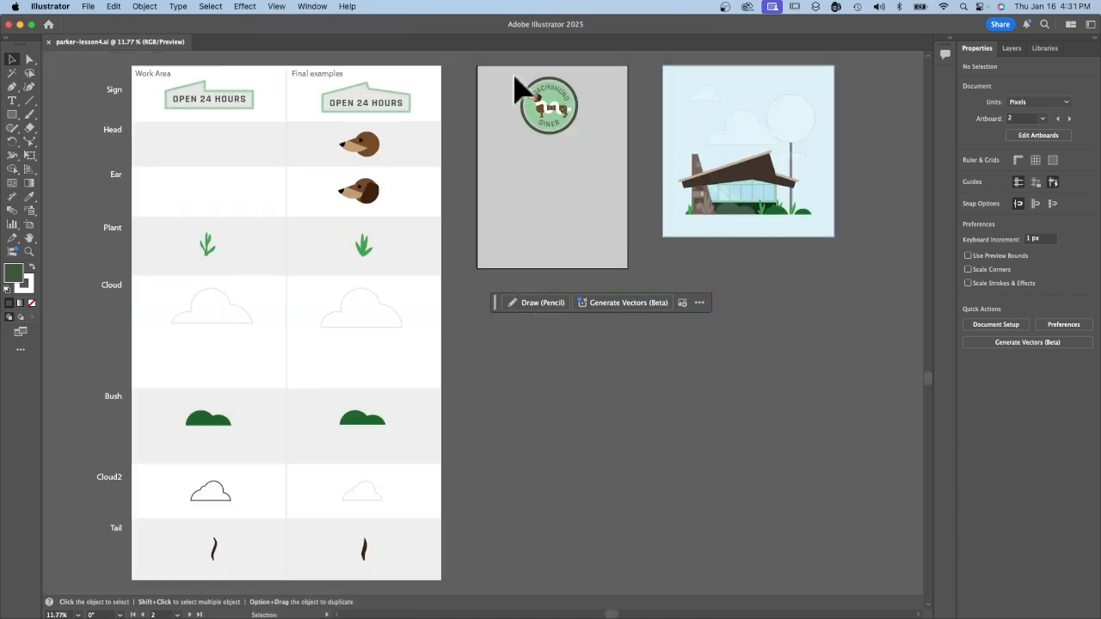
{"action": "left_click_drag", "start_coordinate": [506, 69], "coordinate": [593, 146]}
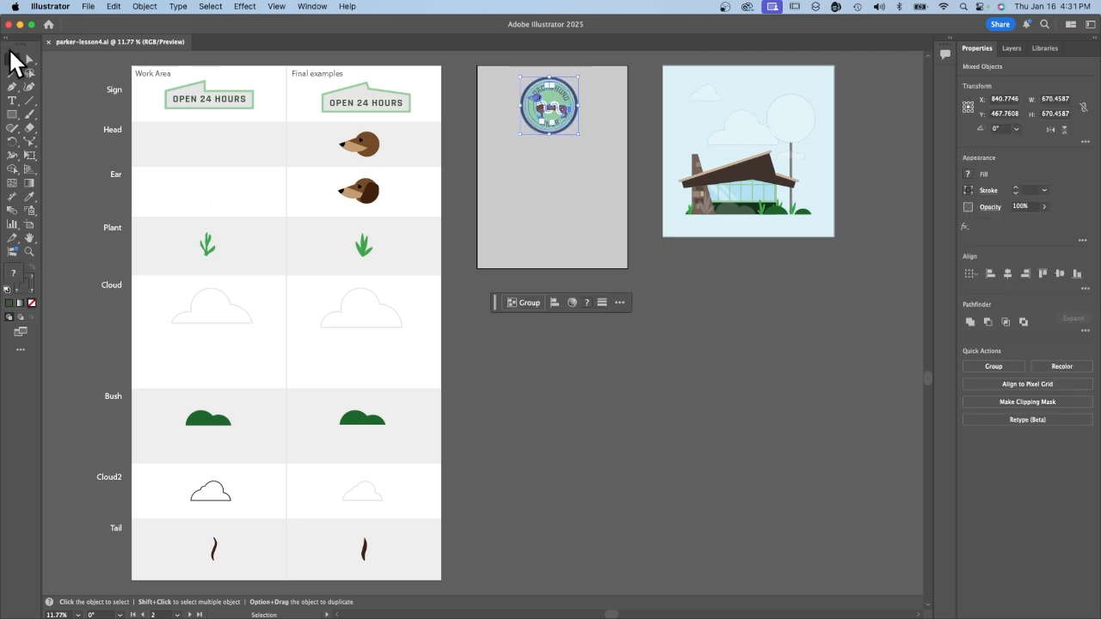
{"action": "left_click_drag", "start_coordinate": [560, 111], "coordinate": [803, 125]}
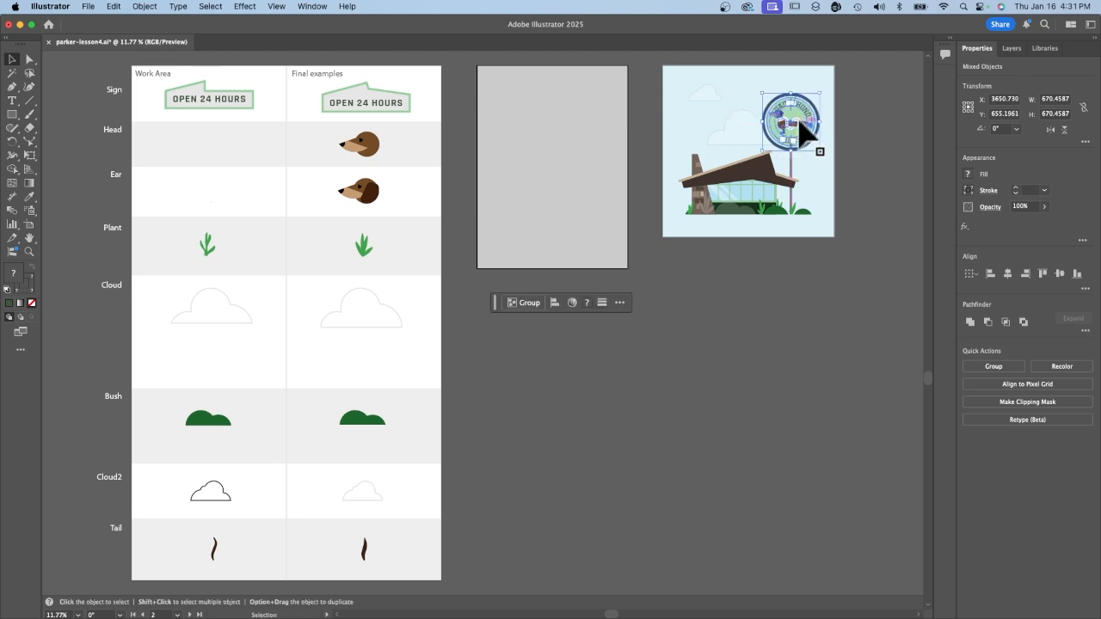
{"action": "left_click", "coordinate": [528, 303]}
- Fine-tune the logo group's position so it sits over the dotted circle on top of the sign pole
{"action": "mouse_move", "coordinate": [784, 136]}
{"action": "left_mouse_down"}
{"action": "mouse_move", "coordinate": [757, 181]}
{"action": "mouse_move", "coordinate": [787, 143]}
{"action": "mouse_move", "coordinate": [789, 155]}
{"action": "left_mouse_up"}
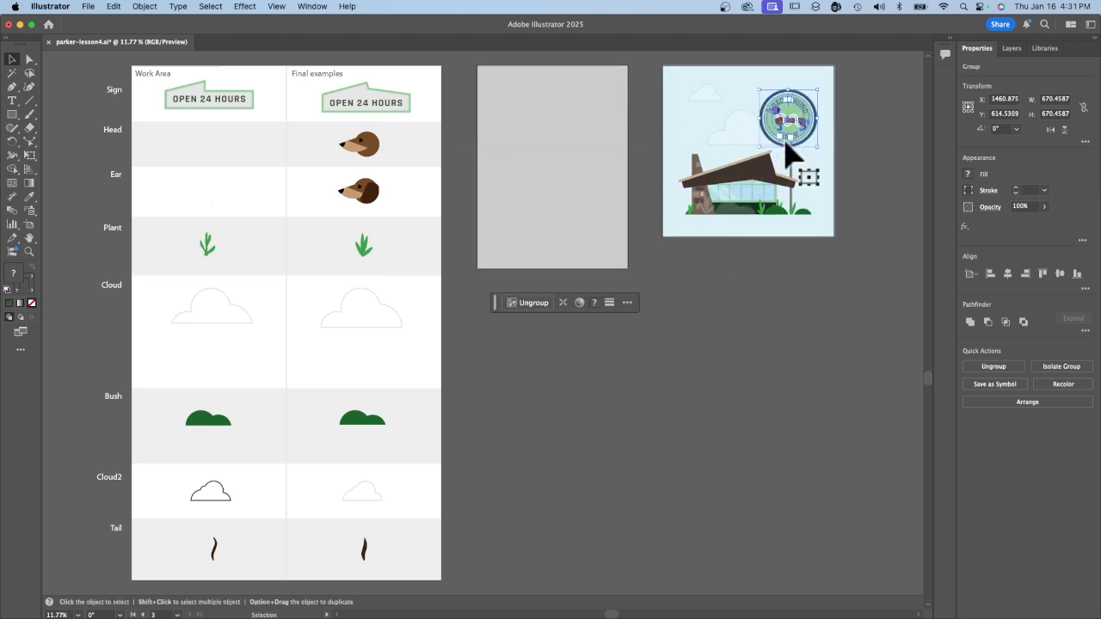
{"action": "key", "text": "super+equal"}
{"action": "key", "text": "super+equal"}
{"action": "key", "text": "super+equal"}
{"action": "key", "text": "super+equal"}
{"action": "key", "text": "super+equal"}
{"action": "mouse_move", "coordinate": [509, 385]}
{"action": "left_mouse_down"}
{"action": "mouse_move", "coordinate": [572, 366]}
{"action": "mouse_move", "coordinate": [504, 381]}
{"action": "mouse_move", "coordinate": [515, 383]}
{"action": "left_mouse_up"}
- Group the OPEN 24 HOURS sign with its lettering and move it from the work area to below the logo in the diner scene
{"action": "left_click", "coordinate": [276, 7]}
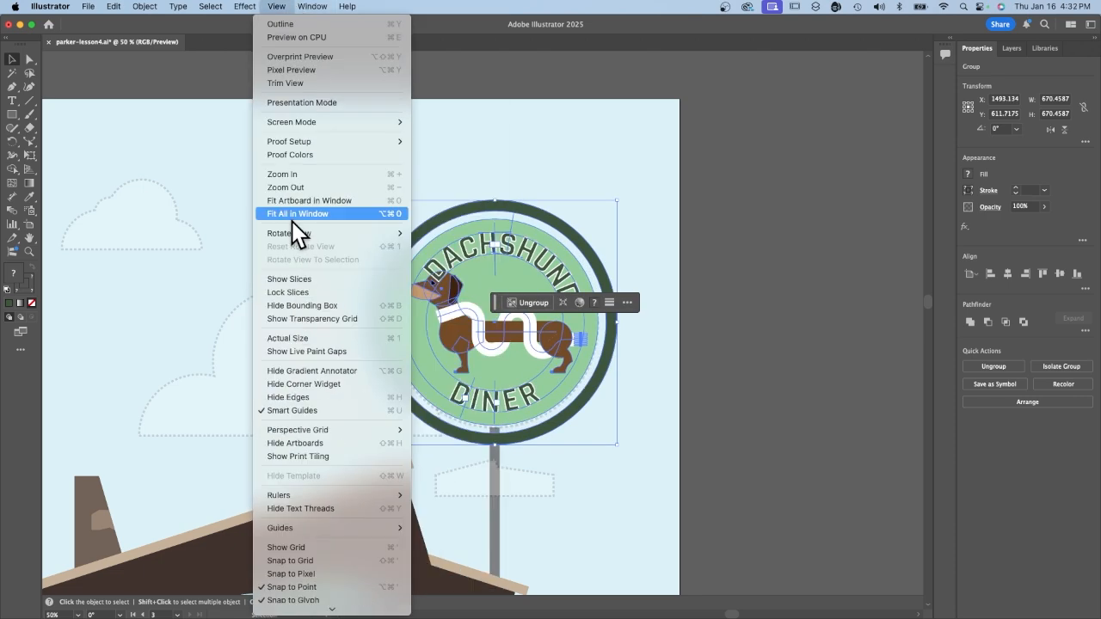
{"action": "left_click", "coordinate": [292, 221]}
{"action": "left_click", "coordinate": [198, 98]}
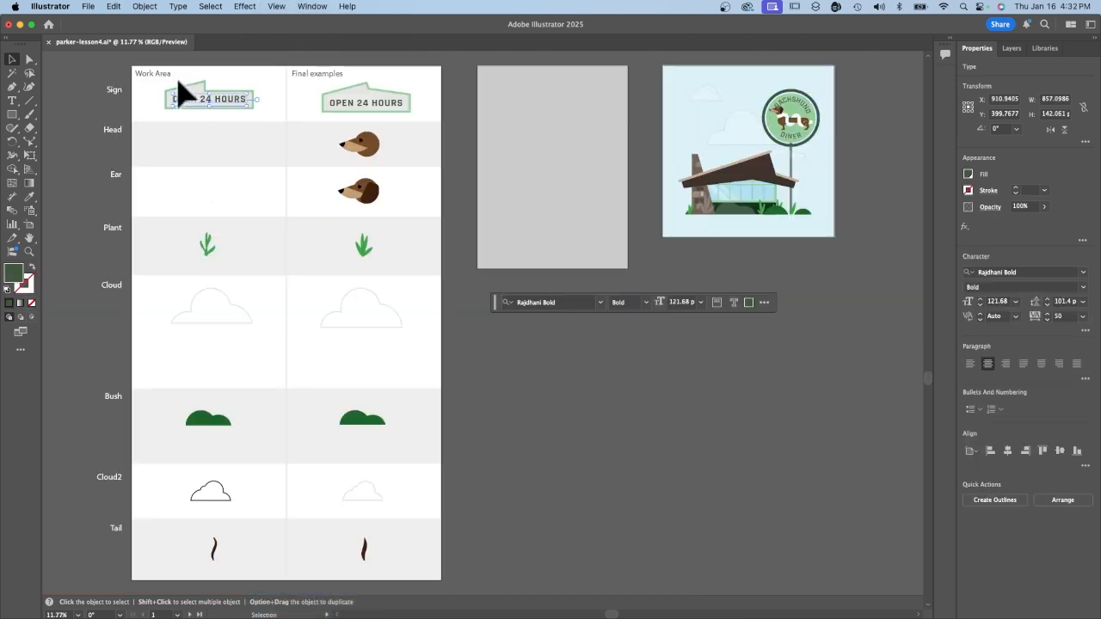
{"action": "left_click_drag", "start_coordinate": [178, 72], "coordinate": [246, 117]}
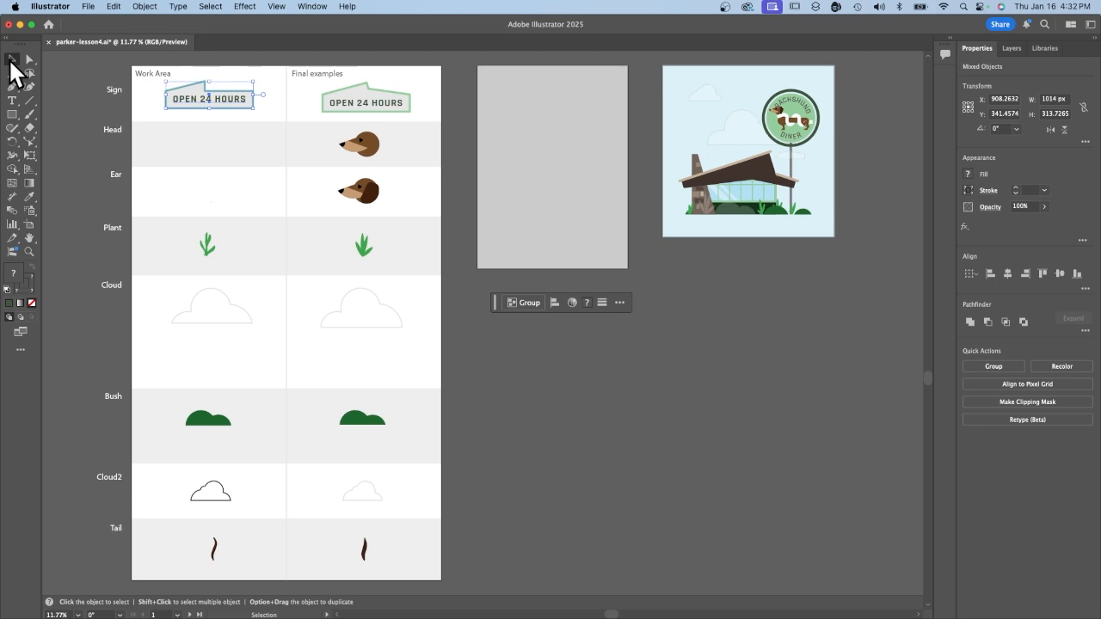
{"action": "left_click", "coordinate": [530, 301]}
{"action": "left_click_drag", "start_coordinate": [220, 105], "coordinate": [786, 165]}
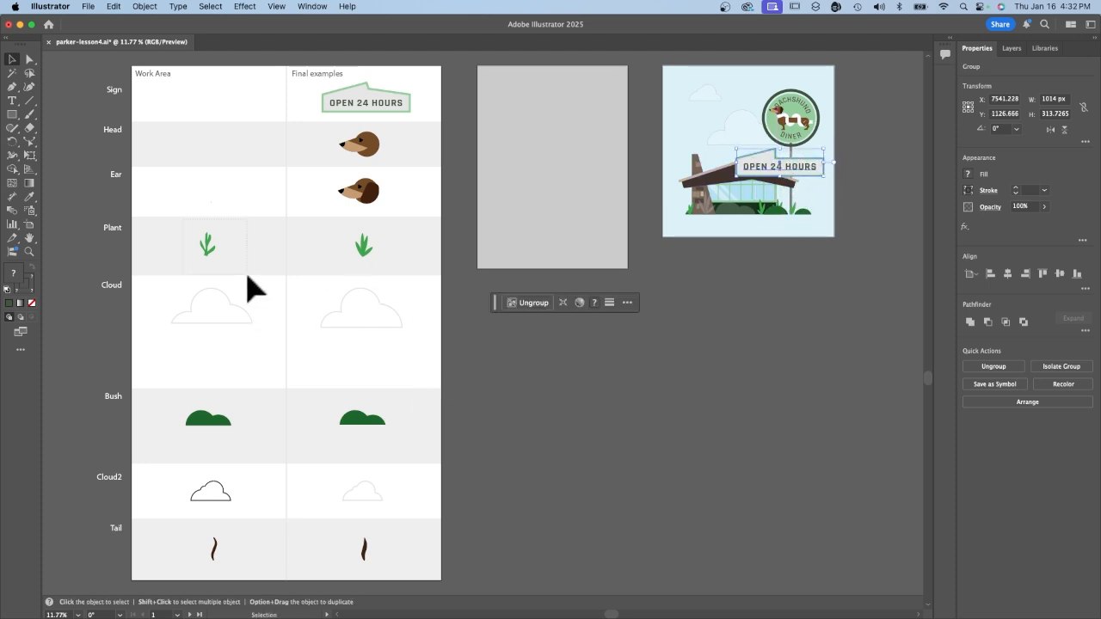
- Group the work area's plant leaves and place the plant beside the stone chimney in the diner scene
{"action": "left_click_drag", "start_coordinate": [232, 274], "coordinate": [229, 264]}
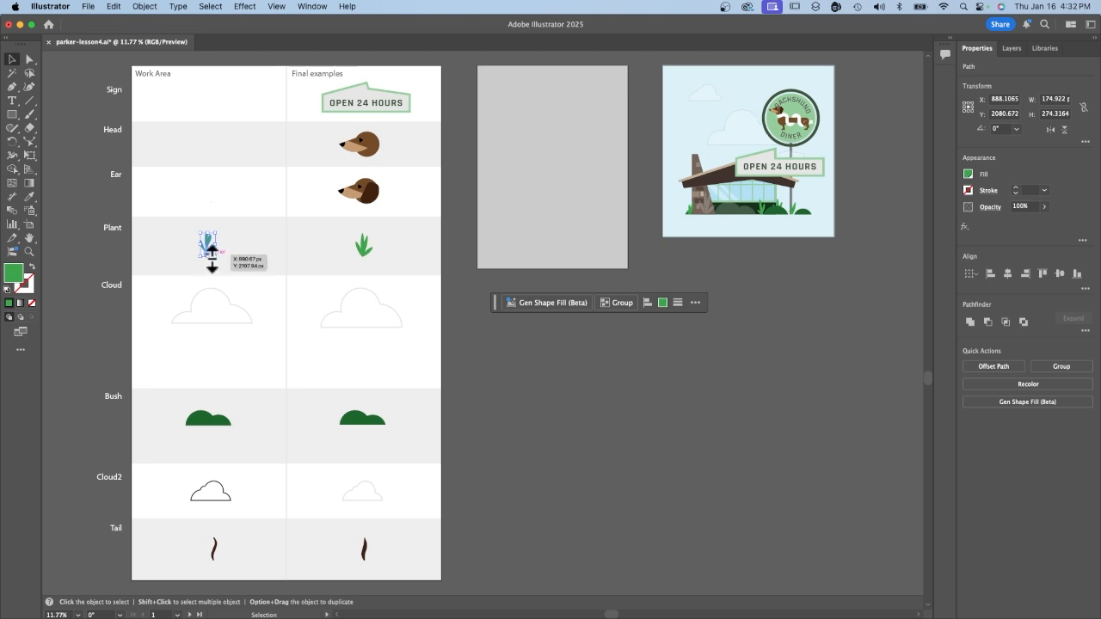
{"action": "left_click", "coordinate": [609, 297]}
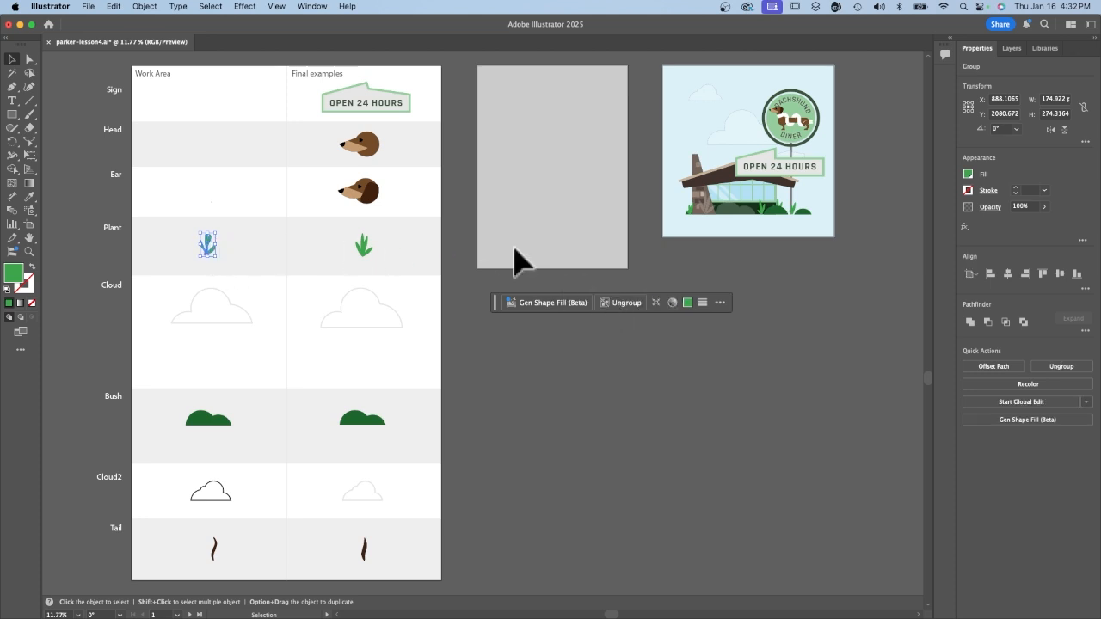
{"action": "left_click_drag", "start_coordinate": [212, 234], "coordinate": [707, 215]}
- Move the work area's large cloud into the upper-left sky and the bush to the base of the diner
{"action": "left_click", "coordinate": [199, 291]}
{"action": "left_click_drag", "start_coordinate": [205, 318], "coordinate": [700, 104]}
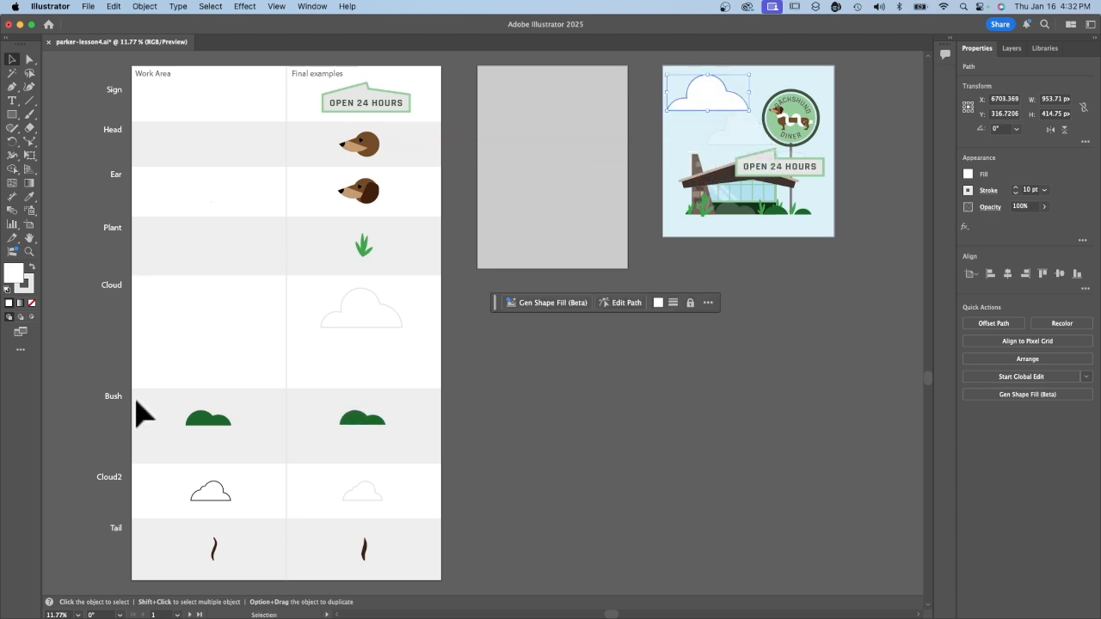
{"action": "left_click_drag", "start_coordinate": [245, 436], "coordinate": [736, 212]}
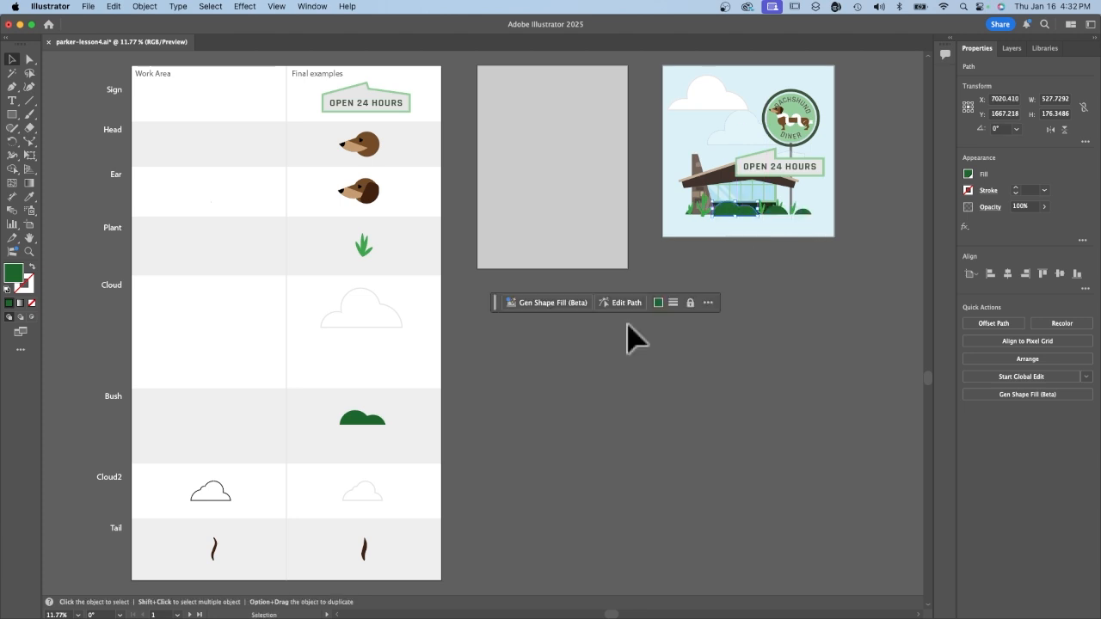
- Match the Cloud2 shape's appearance to its final example and move it into the sky beneath the large cloud
{"action": "left_click", "coordinate": [221, 497]}
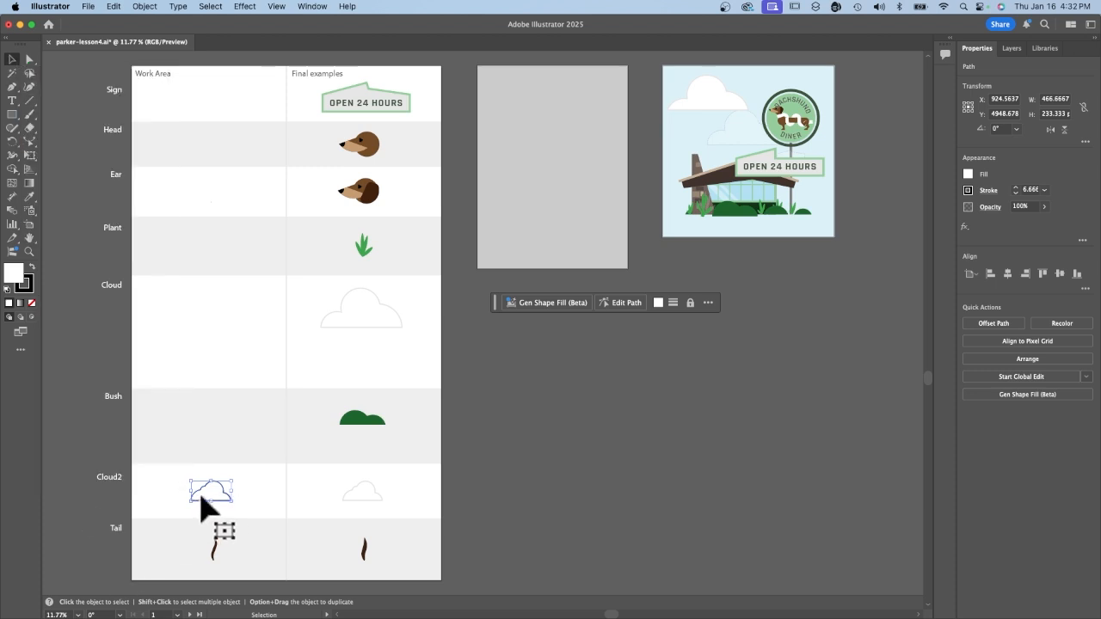
{"action": "left_click", "coordinate": [29, 197]}
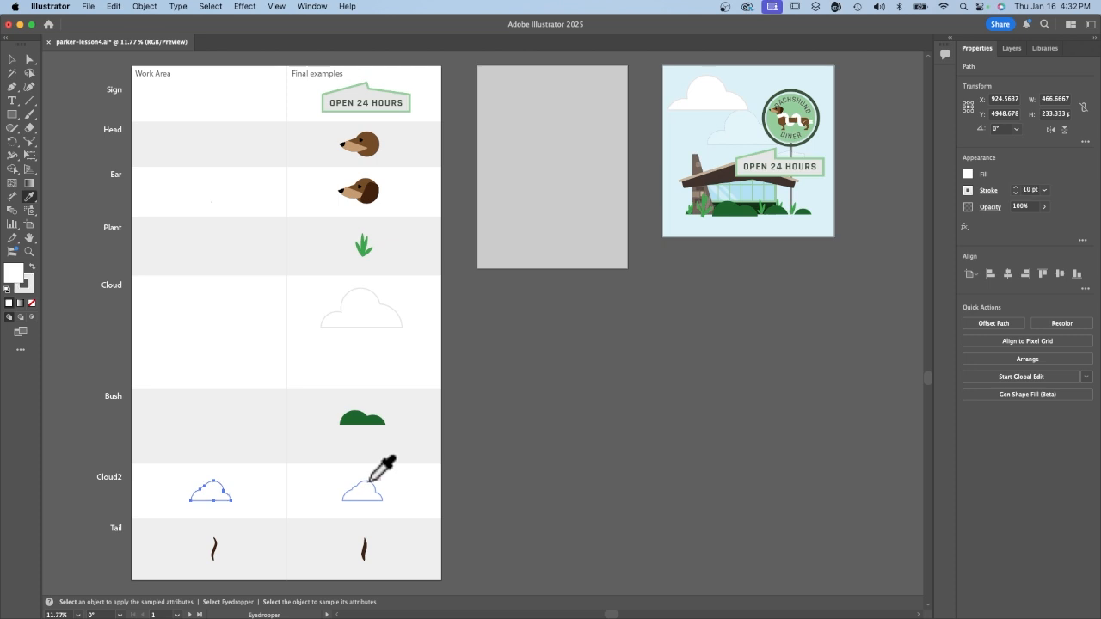
{"action": "left_click", "coordinate": [13, 60]}
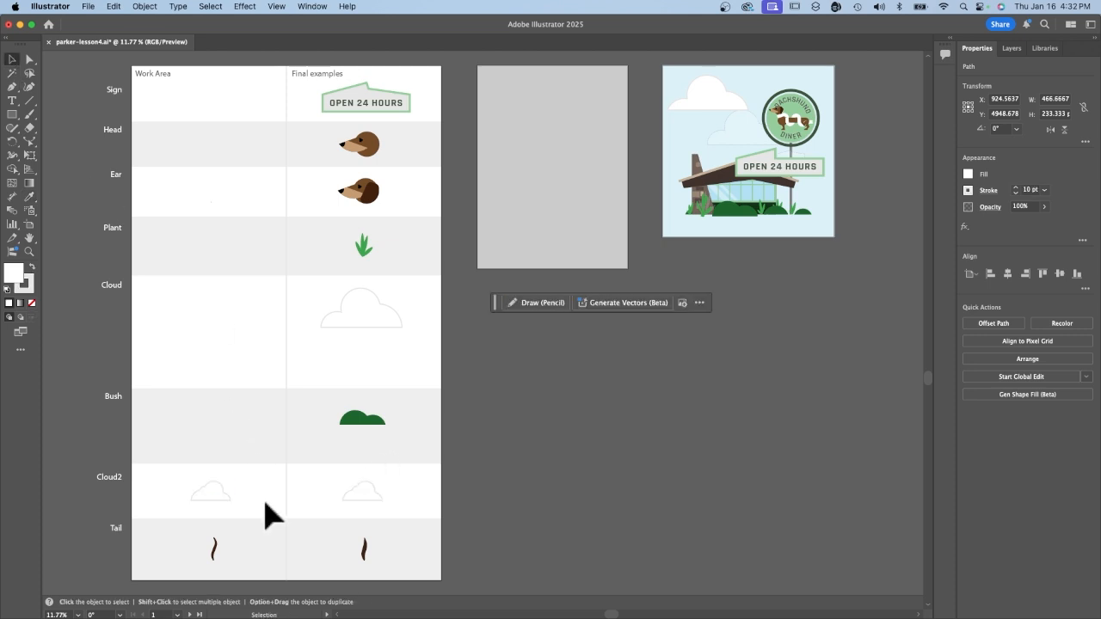
{"action": "left_click_drag", "start_coordinate": [213, 492], "coordinate": [730, 130]}
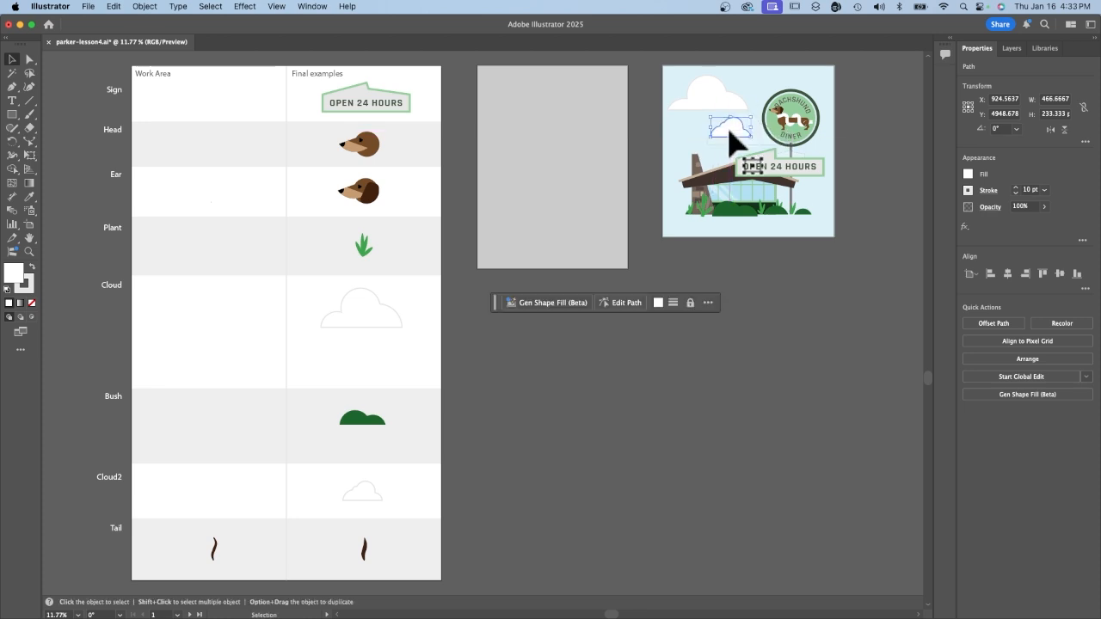
- Move the tail from the work area to the dog's rear in the logo and bring it to the front
{"action": "left_click", "coordinate": [215, 563]}
{"action": "left_click_drag", "start_coordinate": [215, 564], "coordinate": [812, 127]}
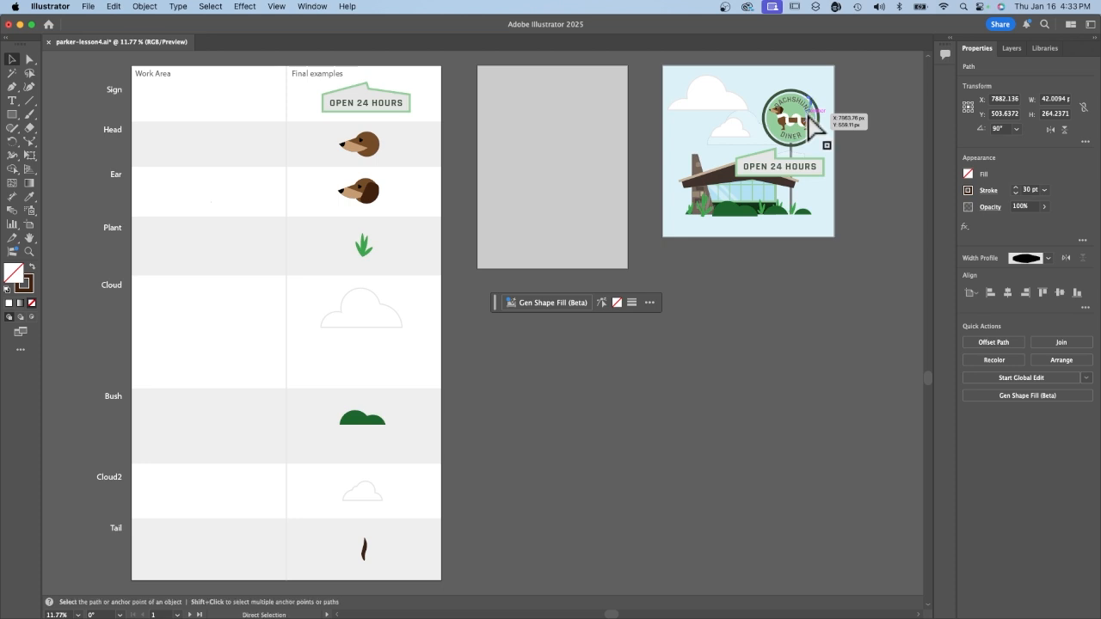
{"action": "key", "text": "super+="}
{"action": "key", "text": "super+="}
{"action": "key", "text": "super+="}
{"action": "key", "text": "super+="}
{"action": "key", "text": "super+="}
{"action": "key", "text": "super+="}
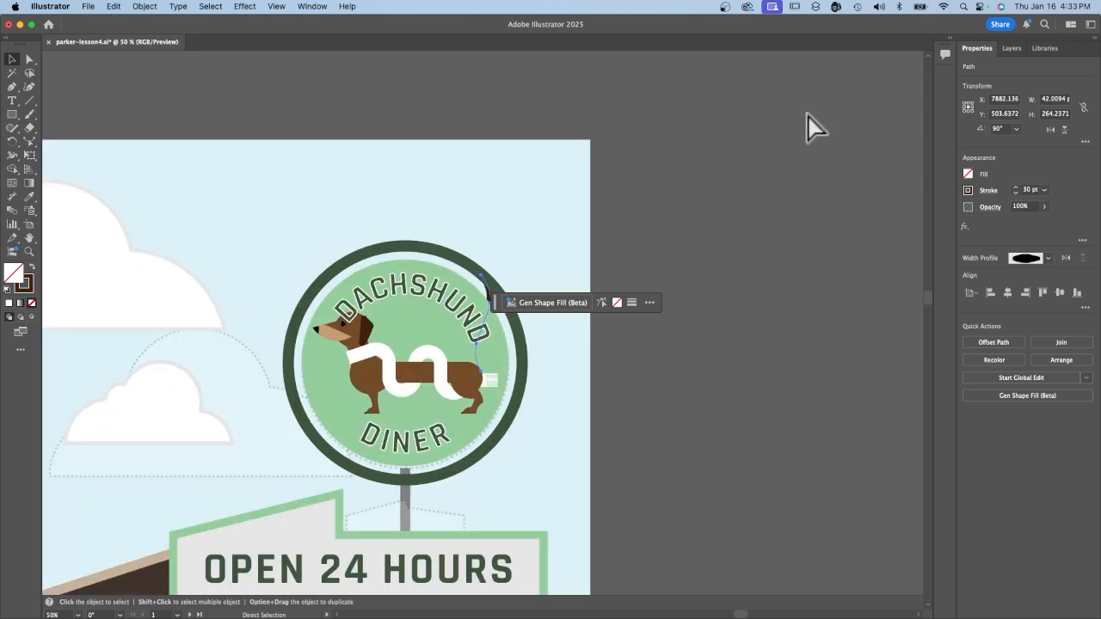
{"action": "scroll", "coordinate": [370, 447], "scroll_direction": "down", "scroll_amount": 3}
{"action": "scroll", "coordinate": [369, 447], "scroll_direction": "left", "scroll_amount": 2}
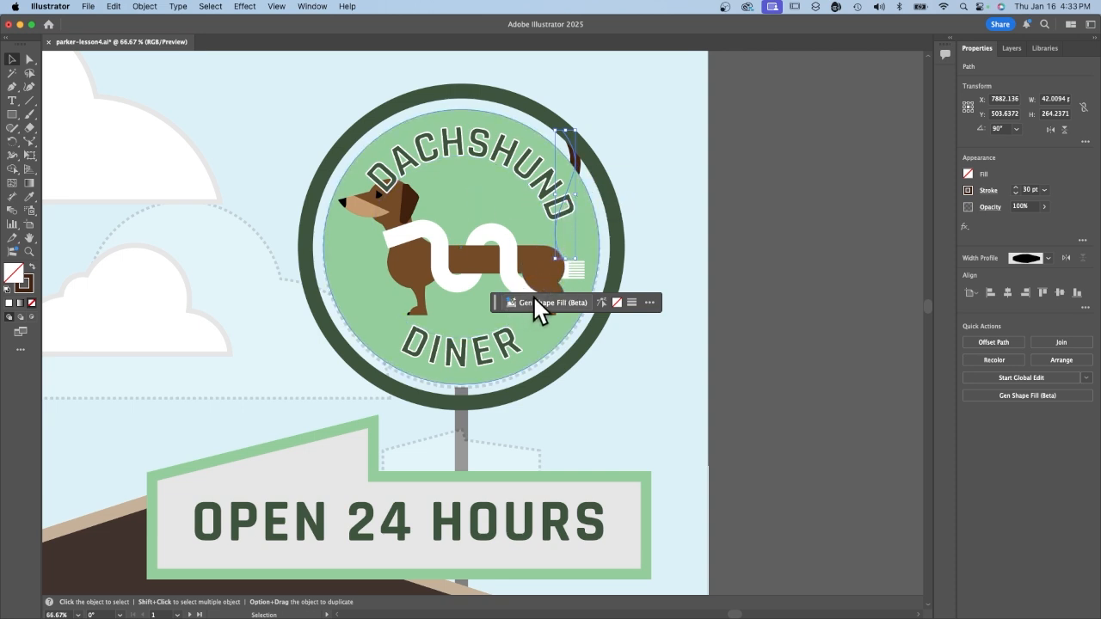
{"action": "left_click", "coordinate": [1062, 361]}
{"action": "left_click", "coordinate": [1000, 366]}
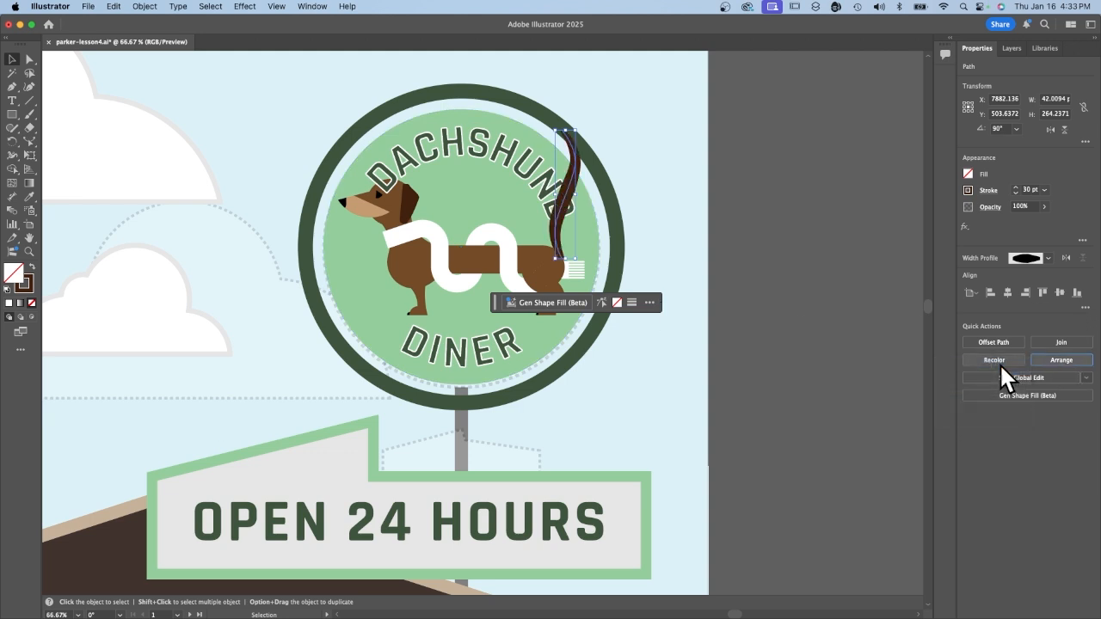
- Rotate the tail to about 37° and scale it down to about 119 × 90 px at the dog's rear
{"action": "left_click_drag", "start_coordinate": [573, 155], "coordinate": [641, 209]}
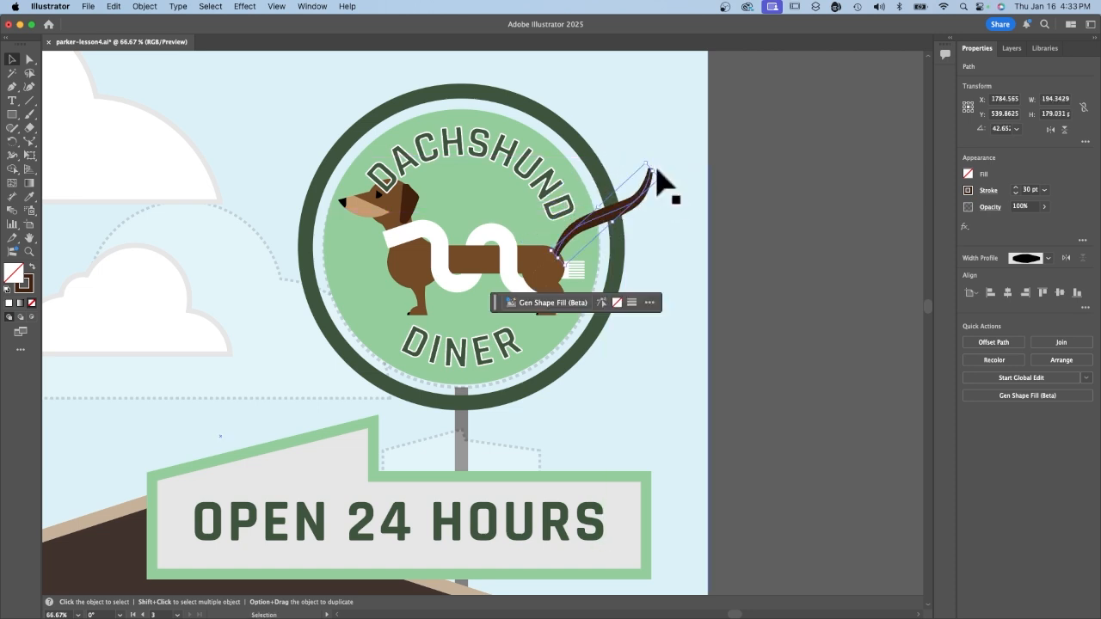
{"action": "mouse_move", "coordinate": [658, 170]}
{"action": "left_mouse_down"}
{"action": "mouse_move", "coordinate": [671, 232]}
{"action": "mouse_move", "coordinate": [676, 178]}
{"action": "mouse_move", "coordinate": [638, 160]}
{"action": "mouse_move", "coordinate": [654, 180]}
{"action": "left_mouse_up"}
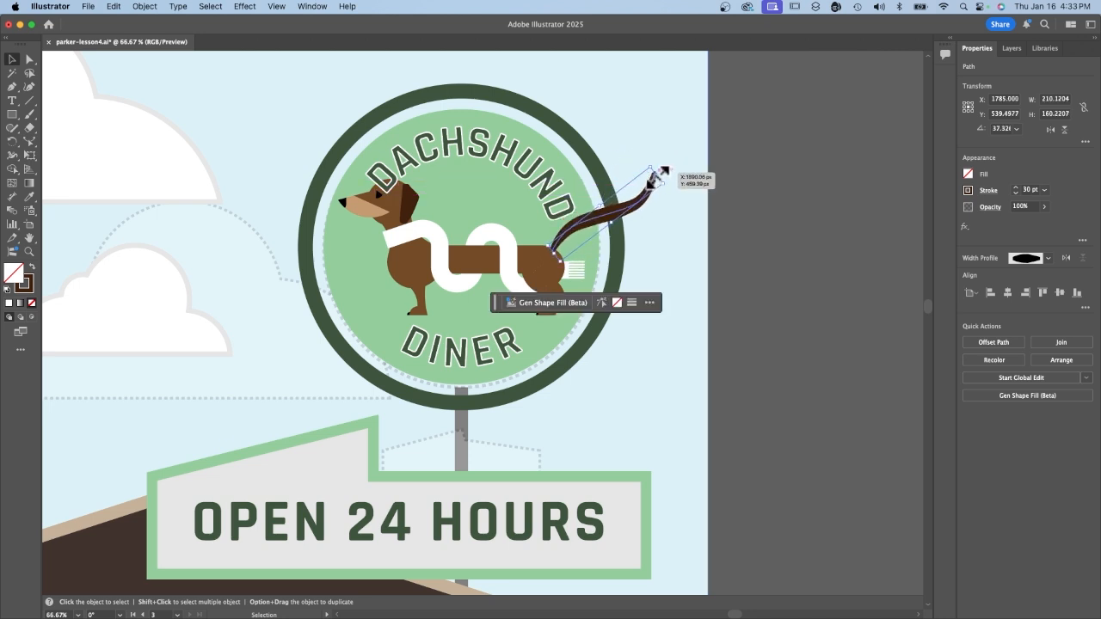
{"action": "left_click_drag", "start_coordinate": [660, 171], "coordinate": [613, 208]}
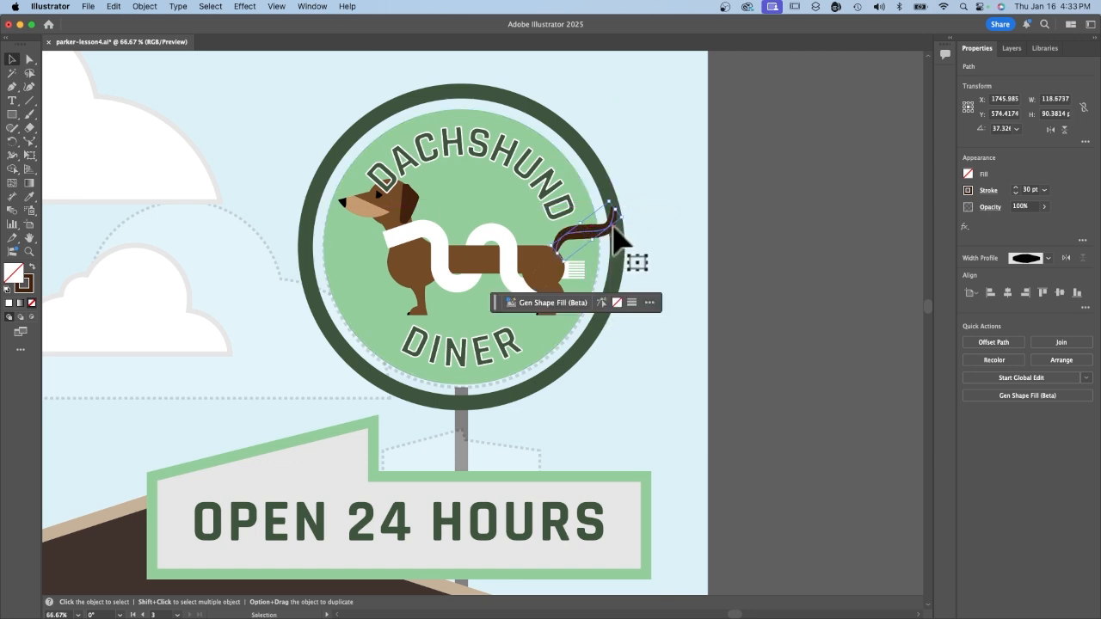
{"action": "left_click", "coordinate": [599, 257]}
- Scale down the OPEN 24 HOURS sign and position it on the pole directly beneath the round logo
{"action": "scroll", "coordinate": [599, 257], "scroll_direction": "down", "scroll_amount": 5}
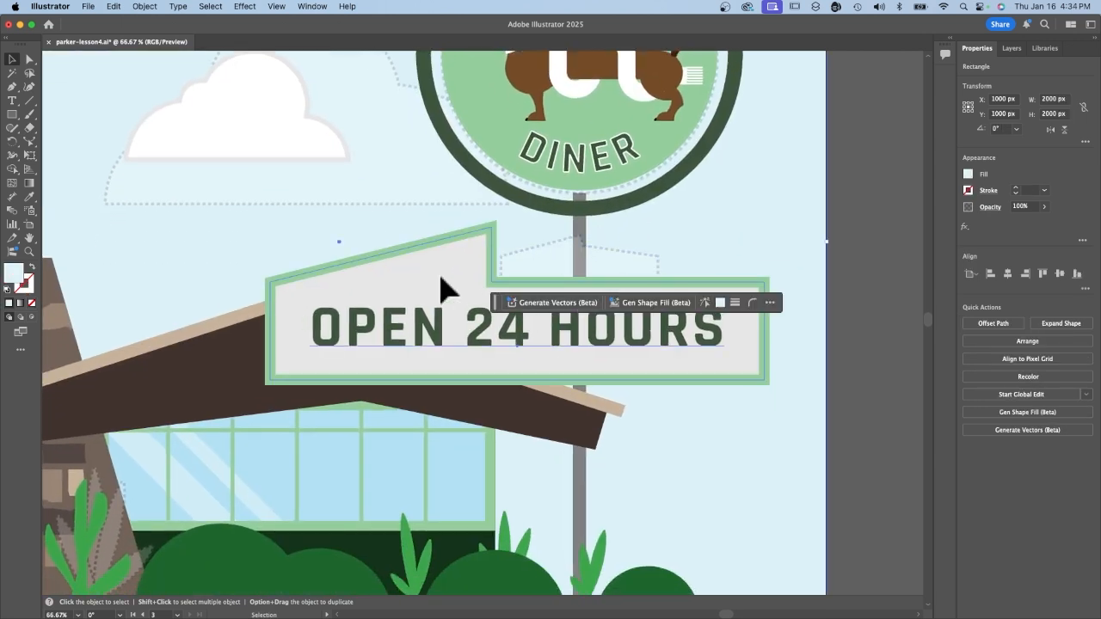
{"action": "left_click", "coordinate": [441, 288]}
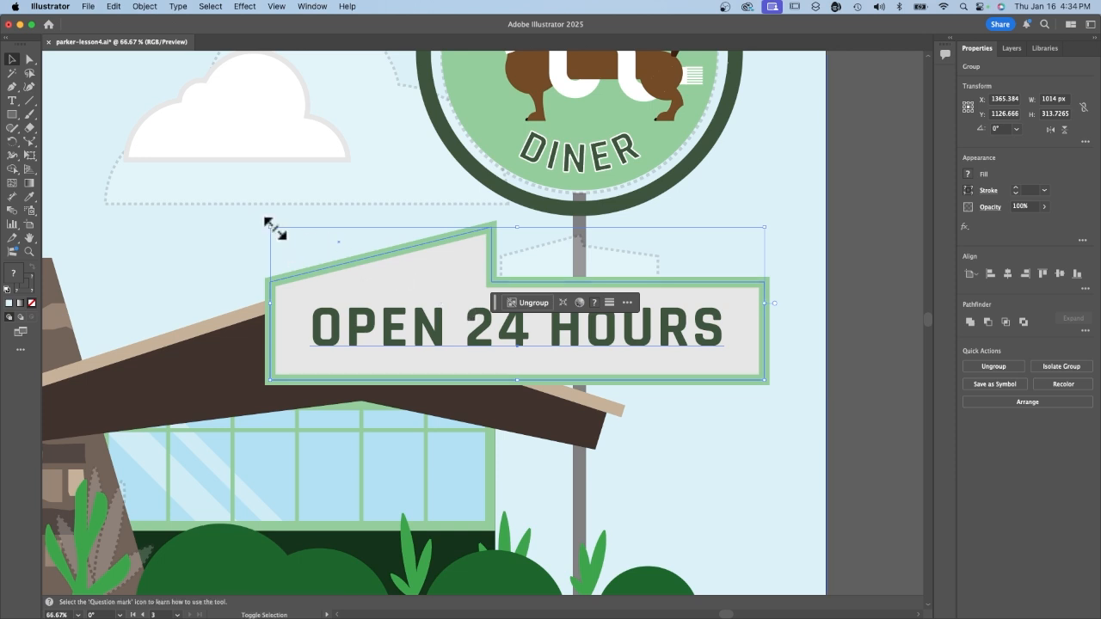
{"action": "left_click_drag", "start_coordinate": [272, 229], "coordinate": [433, 293]}
{"action": "left_click_drag", "start_coordinate": [590, 333], "coordinate": [556, 260]}
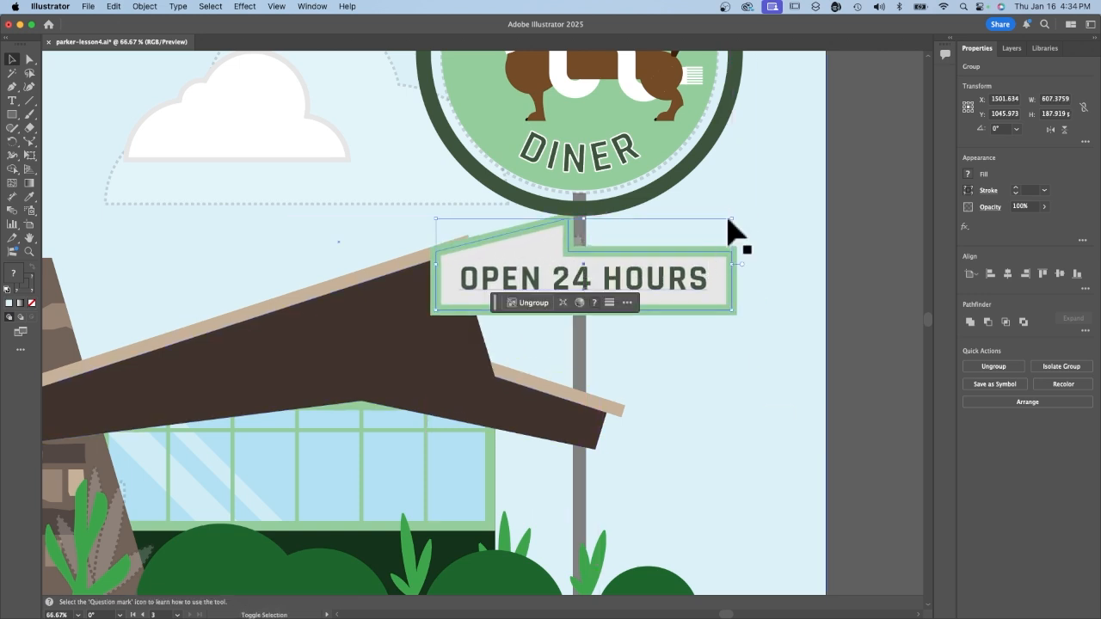
{"action": "left_click_drag", "start_coordinate": [732, 222], "coordinate": [714, 240]}
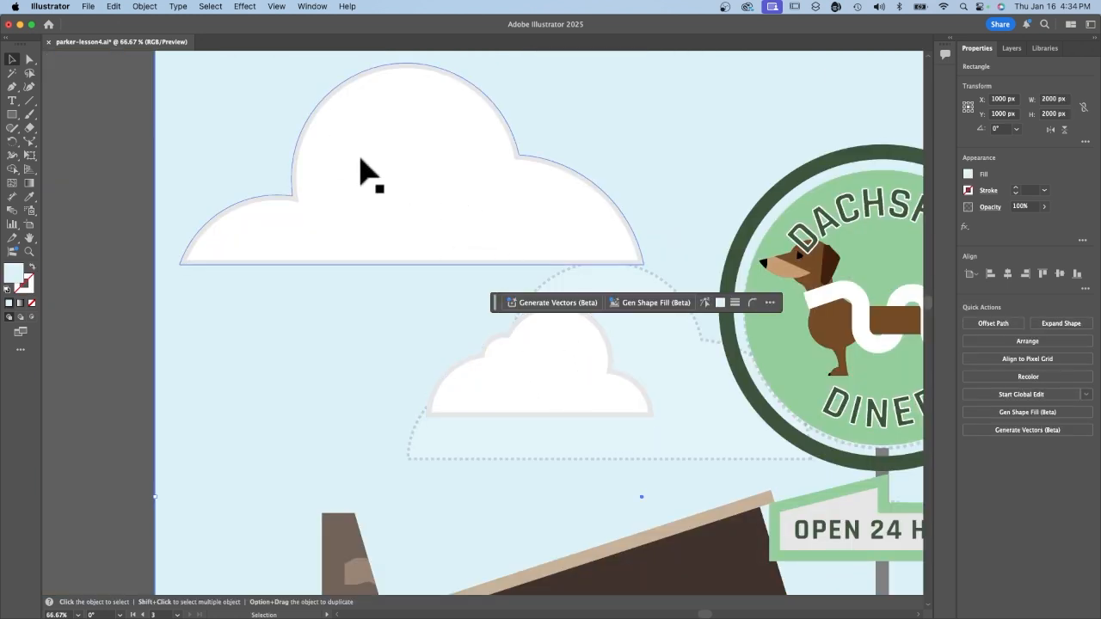
- Scale down the upper cloud to about two thirds of its size and position it over its dotted guide in the sky
{"action": "left_click", "coordinate": [419, 161]}
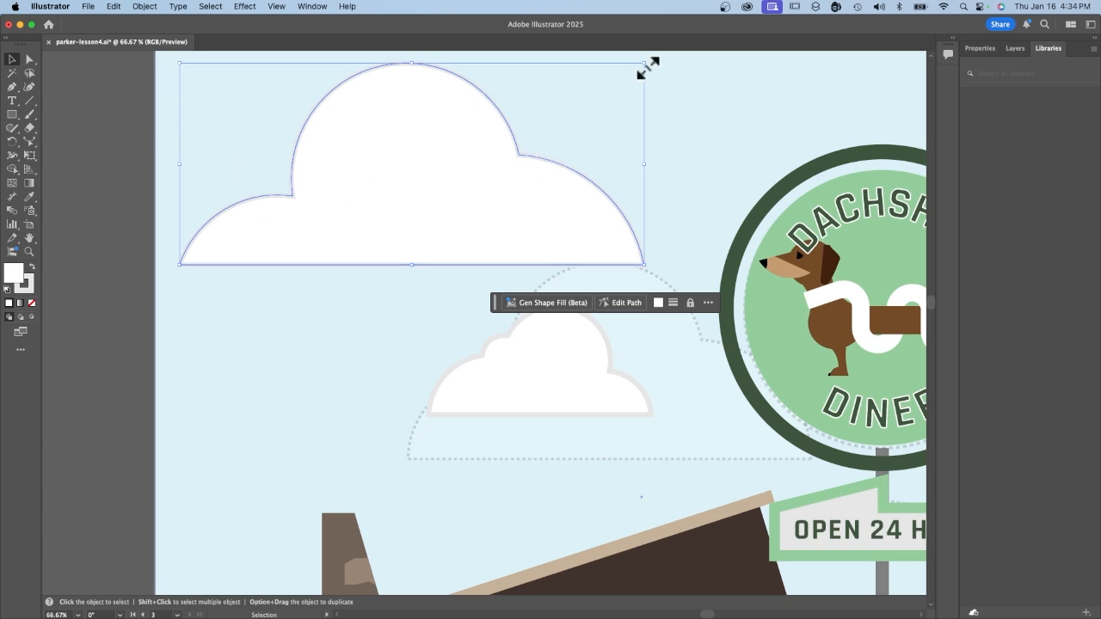
{"action": "left_click_drag", "start_coordinate": [646, 67], "coordinate": [540, 142]}
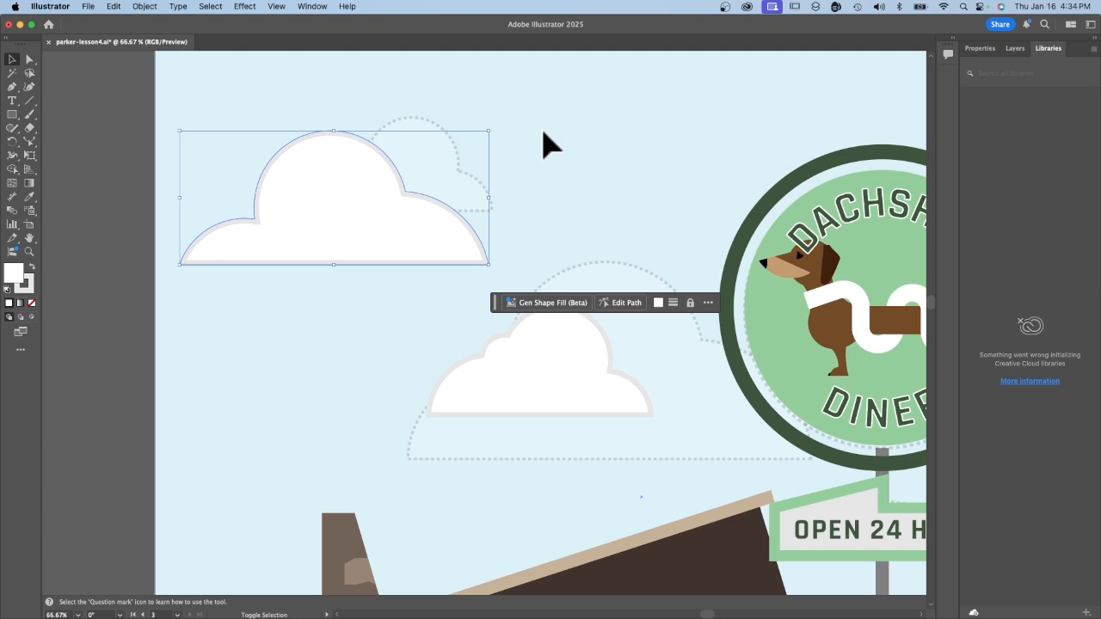
{"action": "left_click_drag", "start_coordinate": [364, 209], "coordinate": [435, 160]}
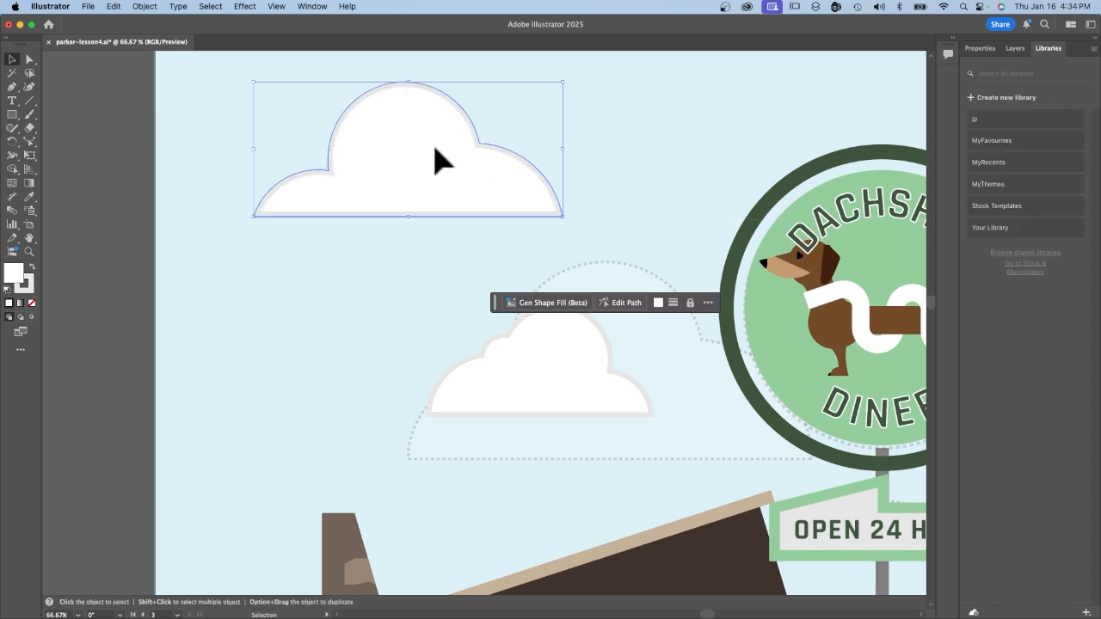
- Enlarge the lower cloud, move it partly behind the round logo, and stretch it wider and taller to cover its dotted guide
{"action": "left_click", "coordinate": [533, 375]}
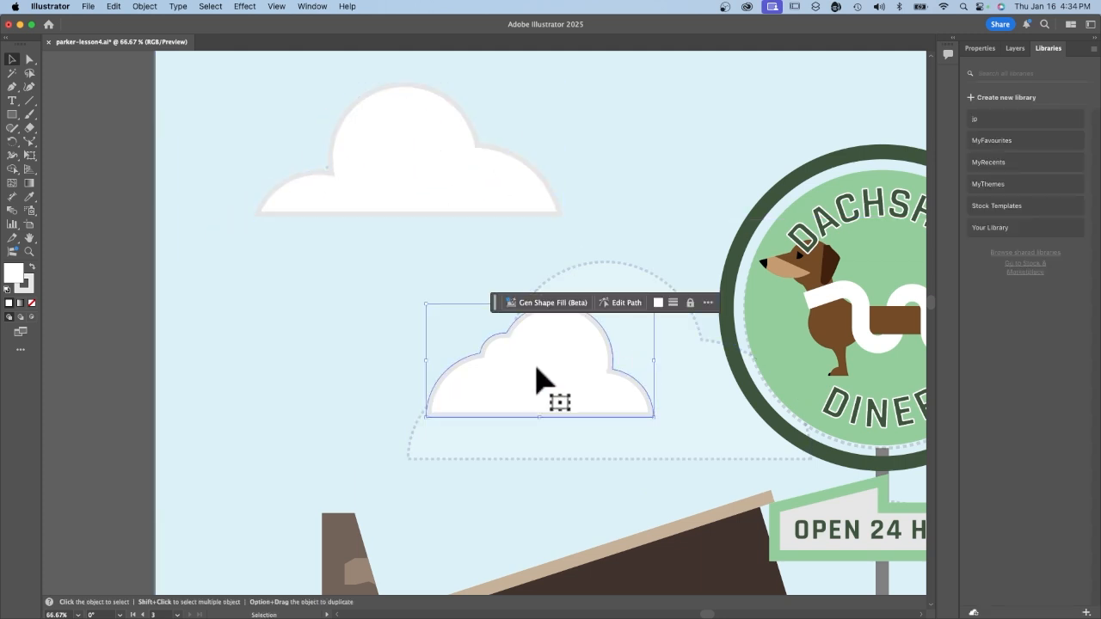
{"action": "left_click_drag", "start_coordinate": [428, 311], "coordinate": [278, 233]}
{"action": "left_click_drag", "start_coordinate": [501, 381], "coordinate": [663, 425]}
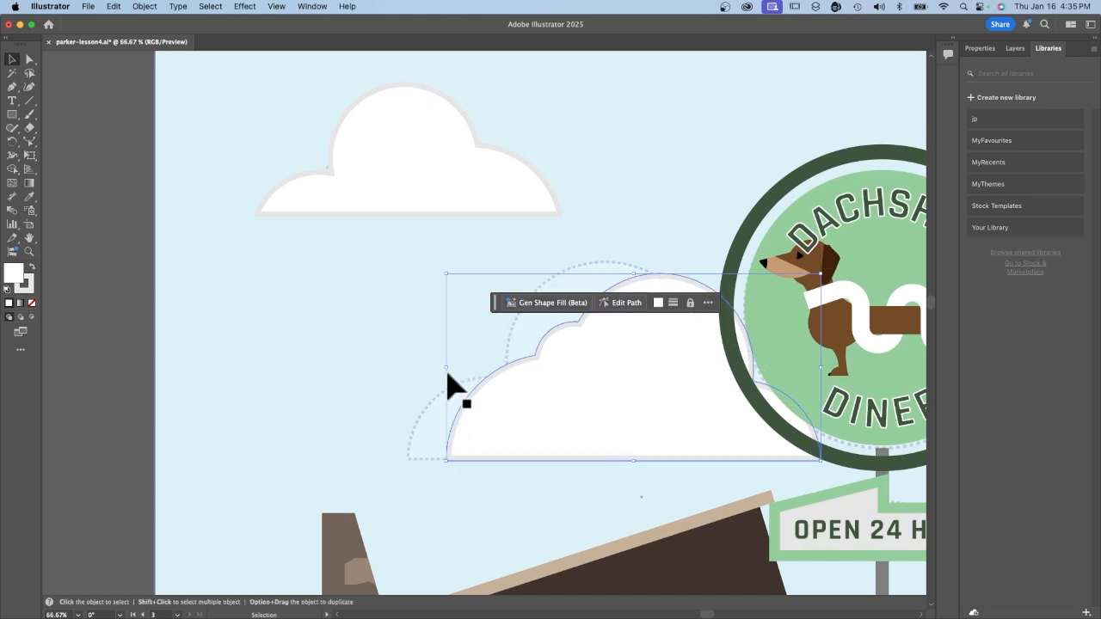
{"action": "left_click_drag", "start_coordinate": [449, 372], "coordinate": [366, 372]}
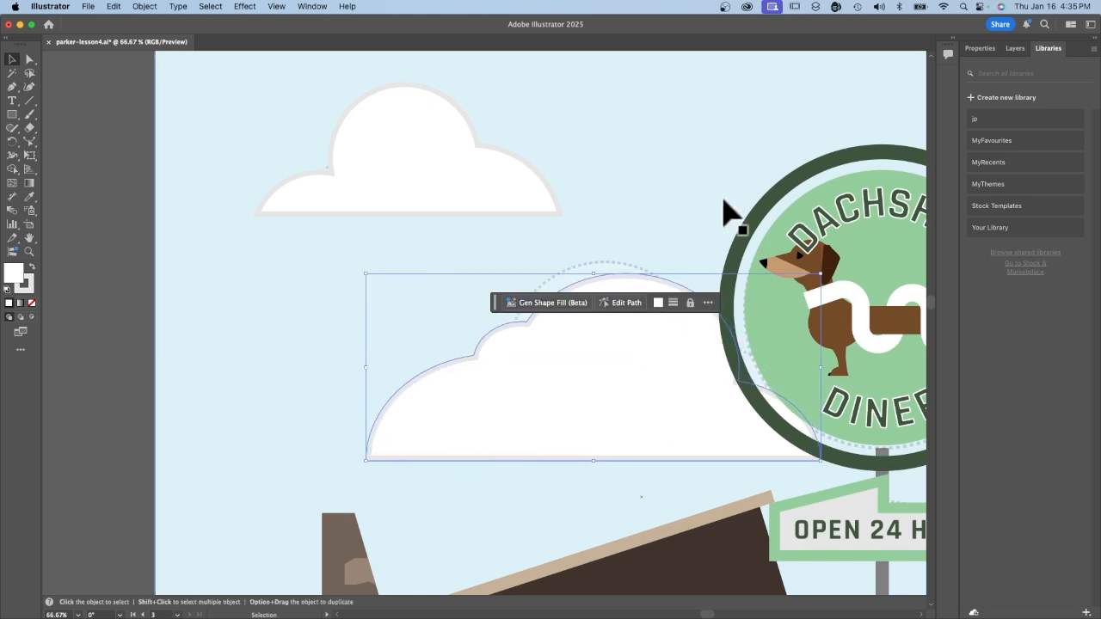
{"action": "left_click_drag", "start_coordinate": [592, 274], "coordinate": [590, 231]}
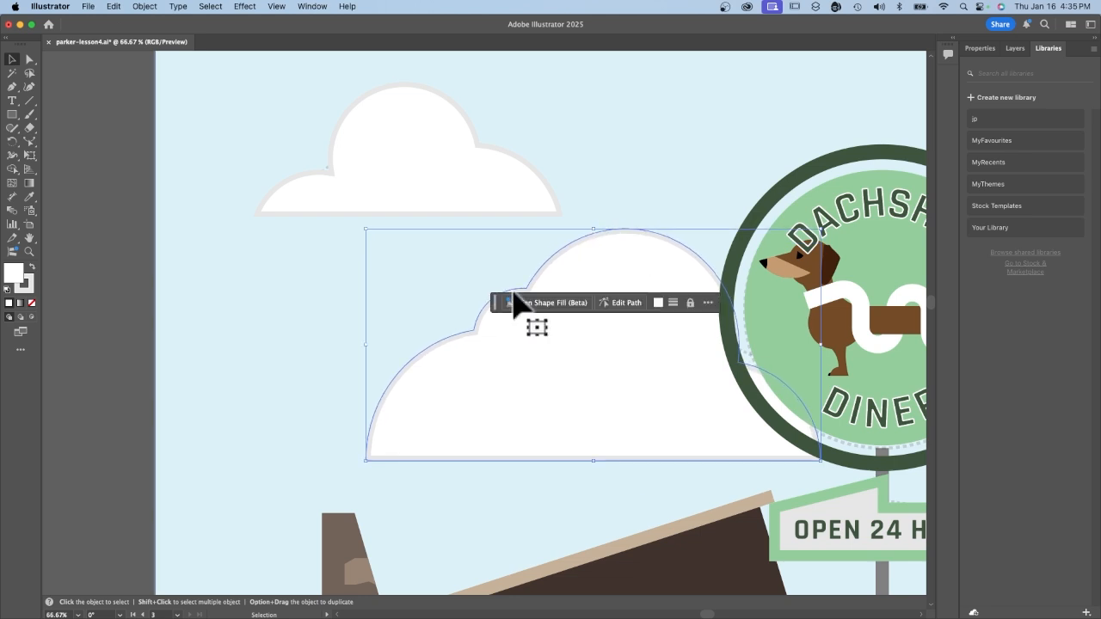
{"action": "left_click", "coordinate": [254, 354]}
- Move the plant at the stone chimney up to the ground line and enlarge it over its dotted guide
{"action": "scroll", "coordinate": [309, 347], "scroll_direction": "down", "scroll_amount": 10}
{"action": "left_click", "coordinate": [271, 438]}
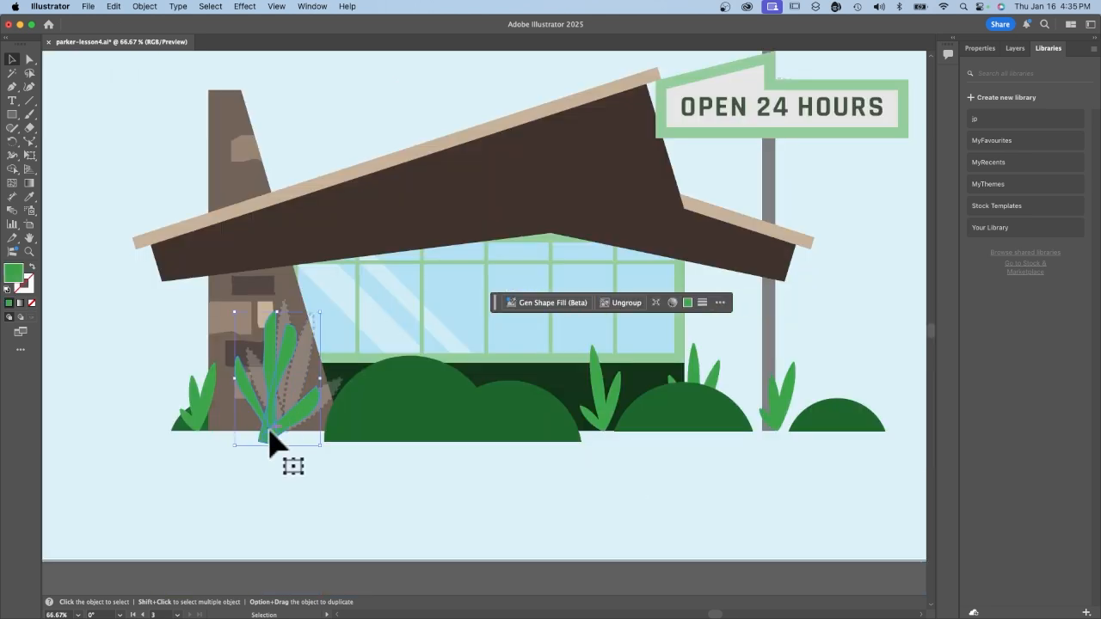
{"action": "mouse_move", "coordinate": [270, 435]}
{"action": "left_mouse_down"}
{"action": "mouse_move", "coordinate": [308, 432]}
{"action": "mouse_move", "coordinate": [282, 423]}
{"action": "left_mouse_up"}
{"action": "left_click_drag", "start_coordinate": [289, 303], "coordinate": [239, 373]}
{"action": "left_click", "coordinate": [454, 509]}
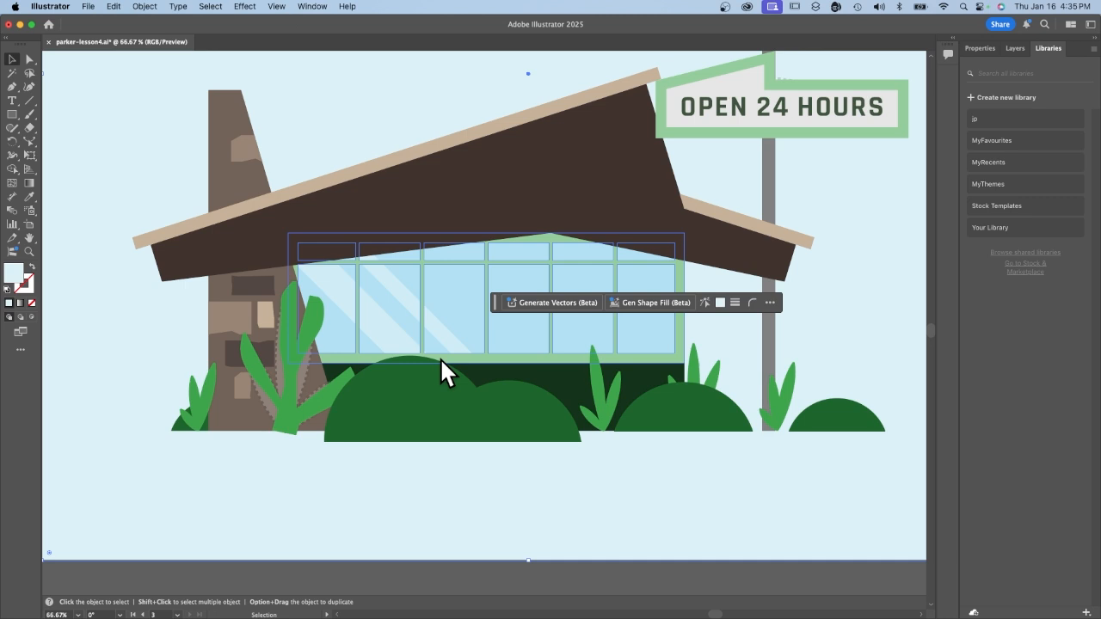
{"action": "key", "text": "super+minus"}
{"action": "key", "text": "super+minus"}
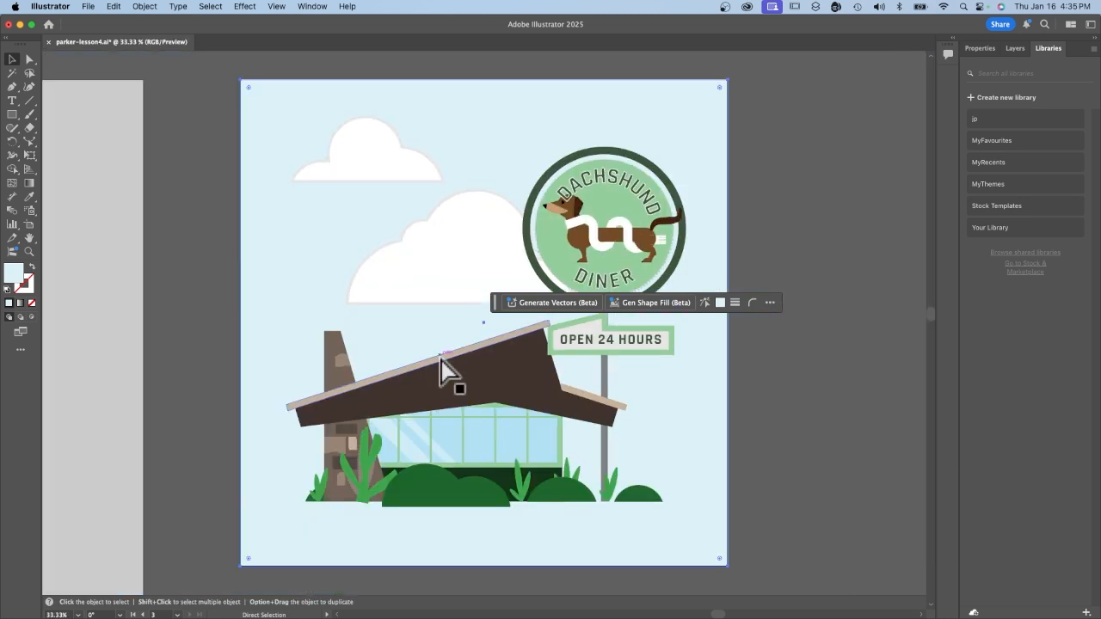
{"action": "key", "text": "super+0"}
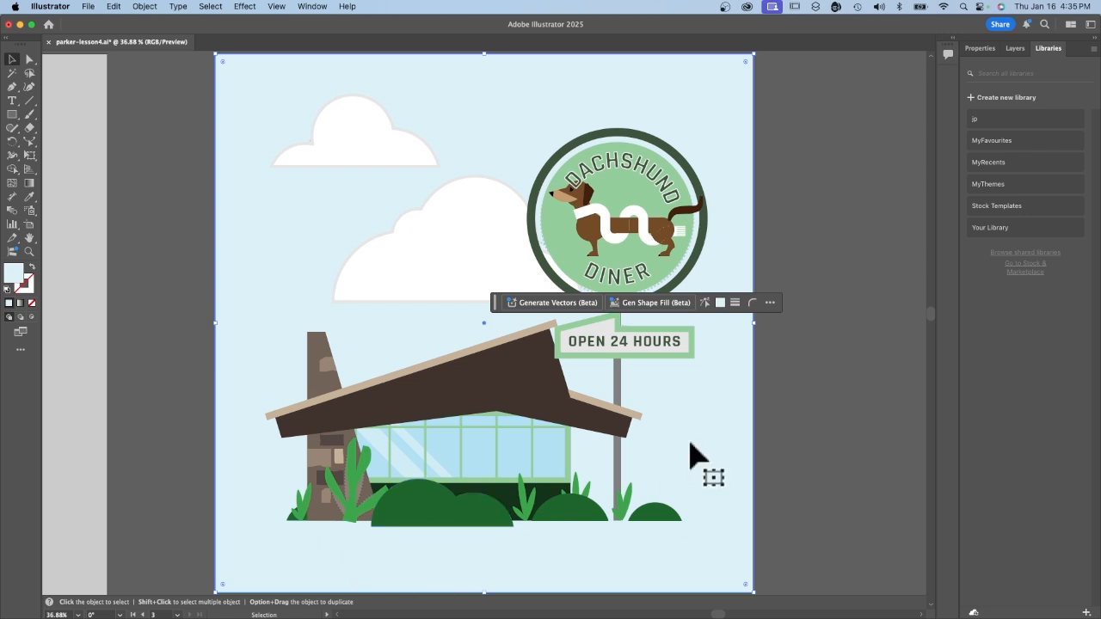
{"action": "left_click", "coordinate": [837, 415]}
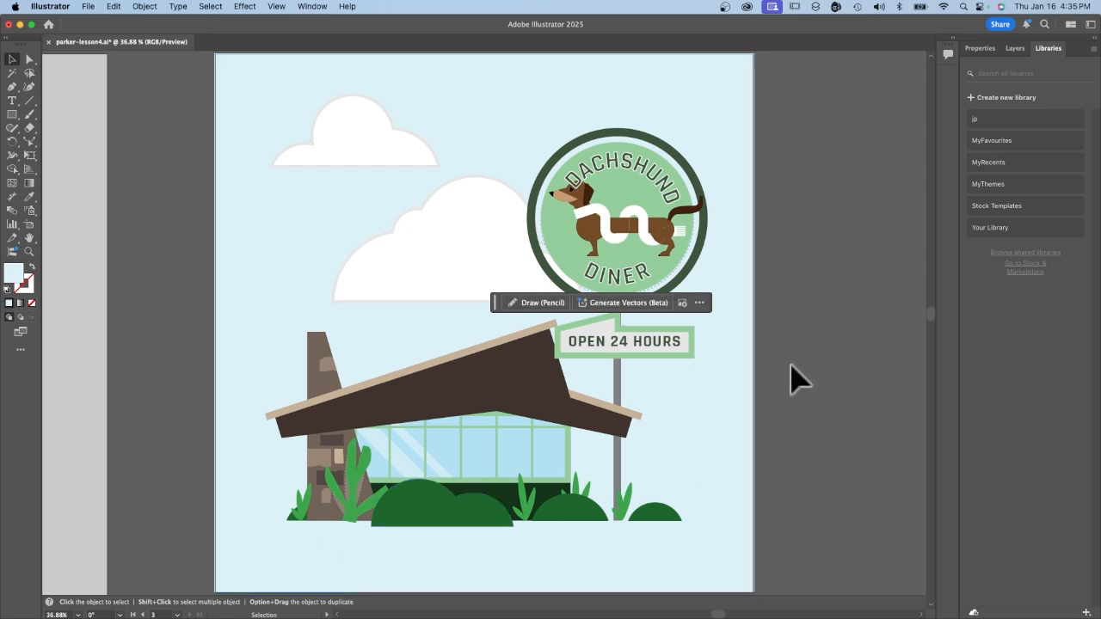
{"action": "left_click", "coordinate": [29, 127]}
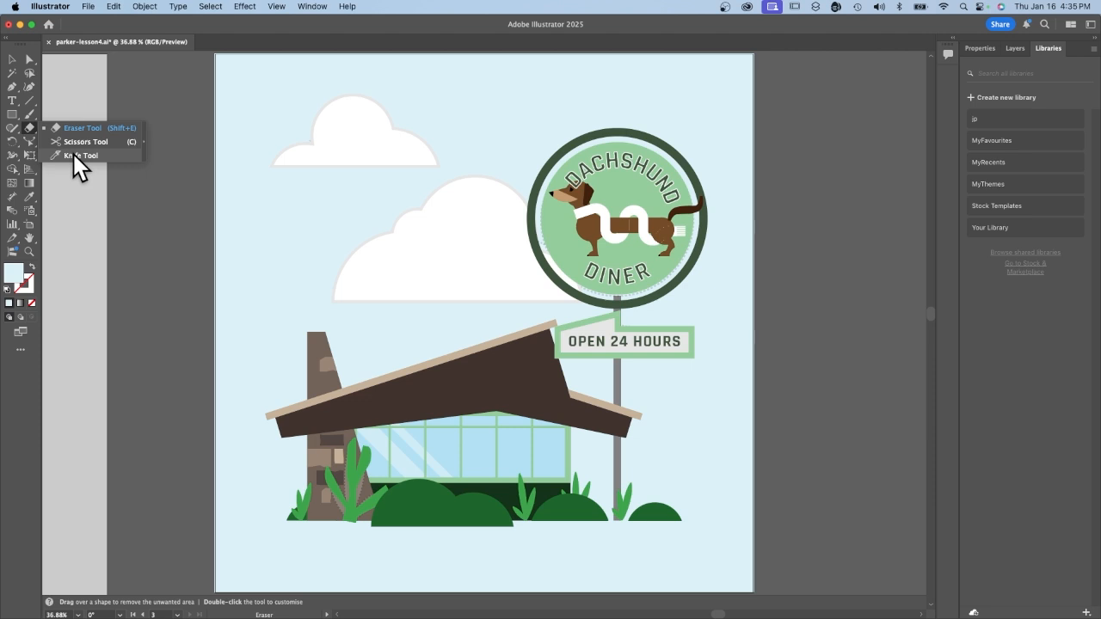
{"action": "left_click", "coordinate": [24, 137]}
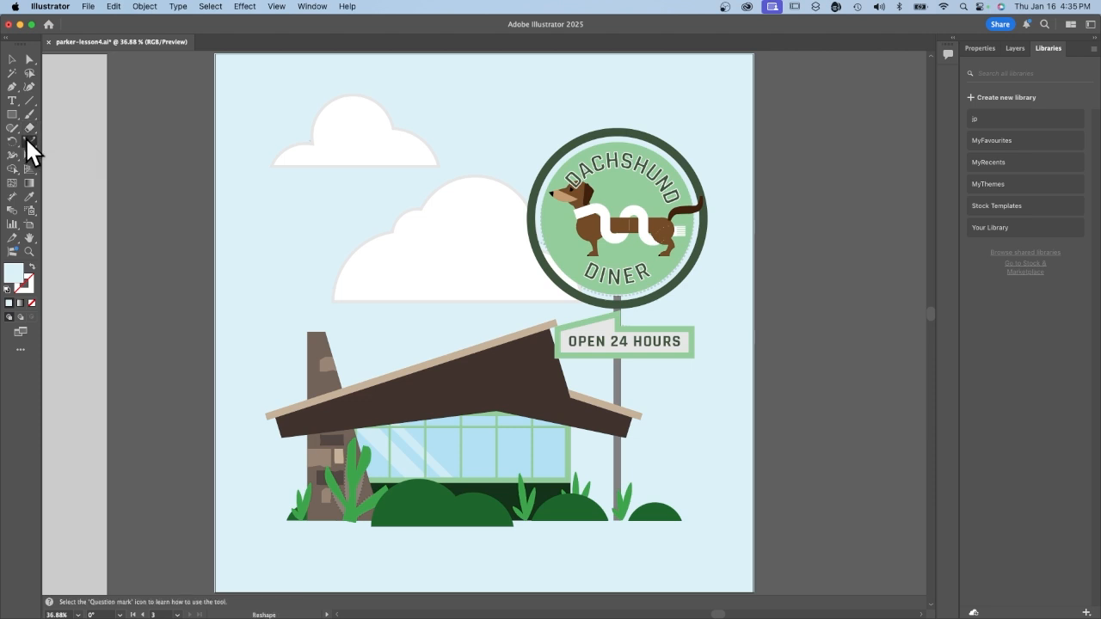
{"action": "left_click", "coordinate": [25, 141]}
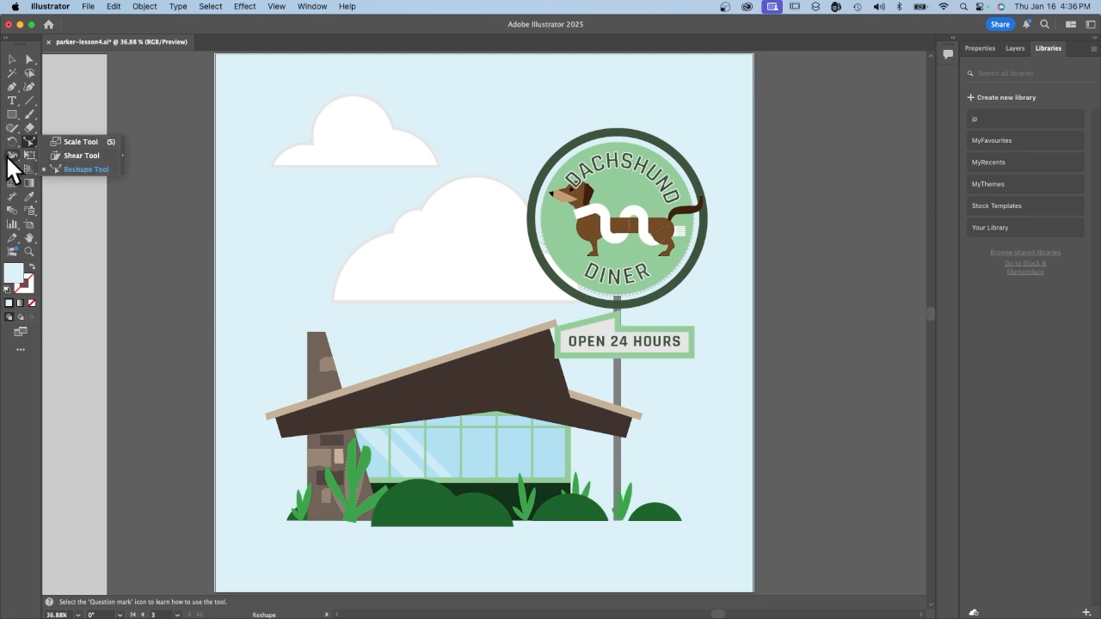
{"action": "left_click", "coordinate": [13, 157]}
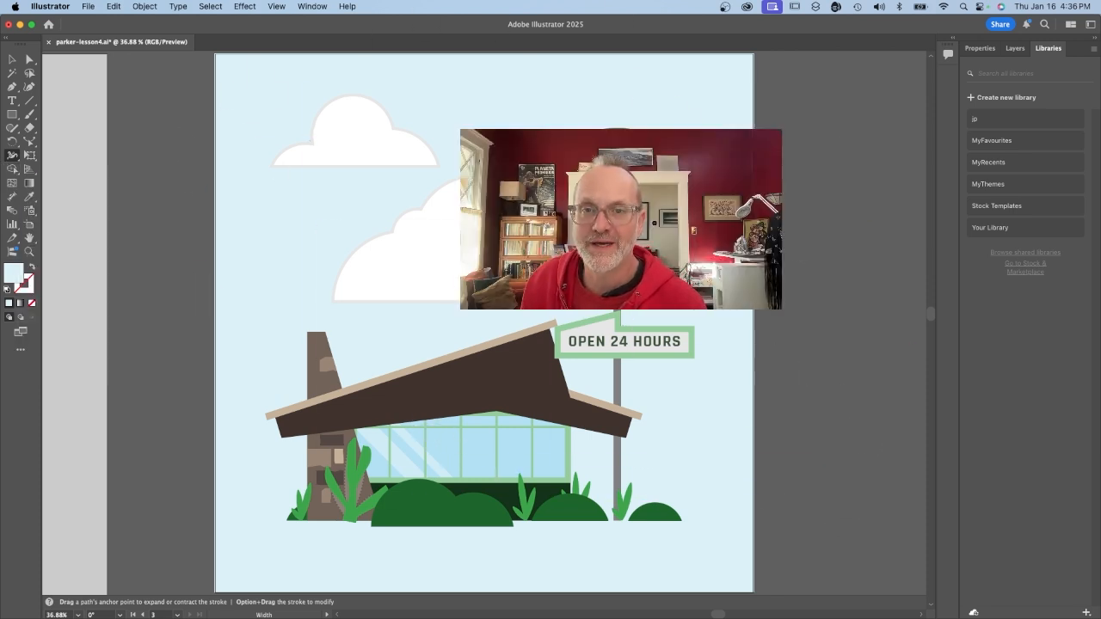
{"action": "left_click", "coordinate": [12, 59]}
{"action": "left_click", "coordinate": [30, 59]}
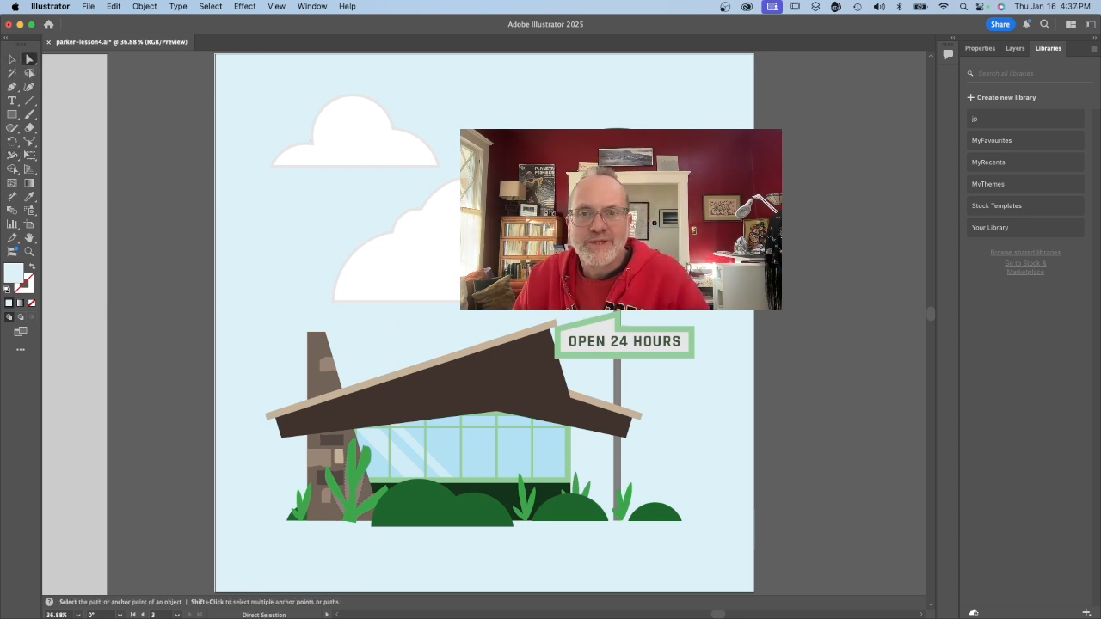
- Save the document as parker-lesson4.pdf in Downloads, including all artboards and keeping the default Illustrator PDF preset
{"action": "left_click", "coordinate": [88, 7]}
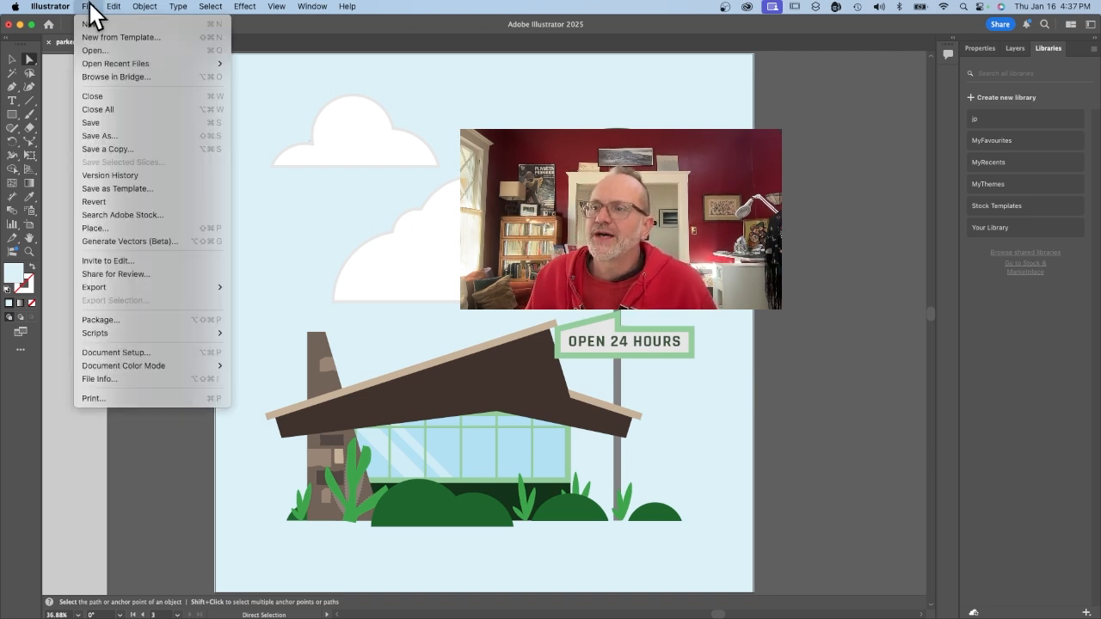
{"action": "left_click", "coordinate": [110, 137]}
{"action": "left_click", "coordinate": [614, 437]}
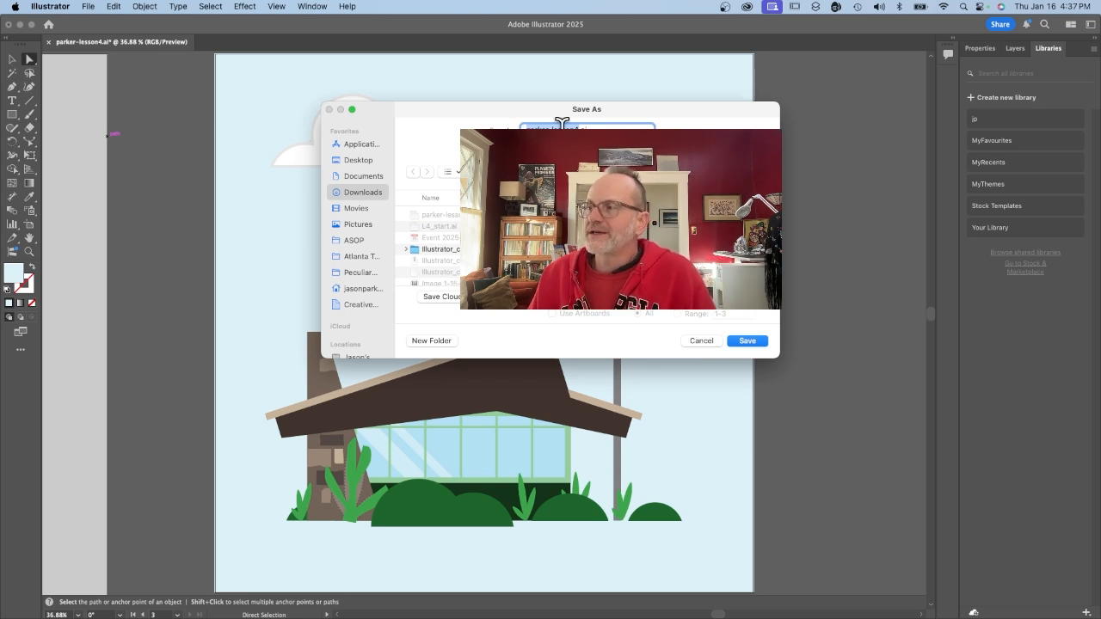
{"action": "left_click", "coordinate": [602, 313]}
{"action": "left_click", "coordinate": [605, 336]}
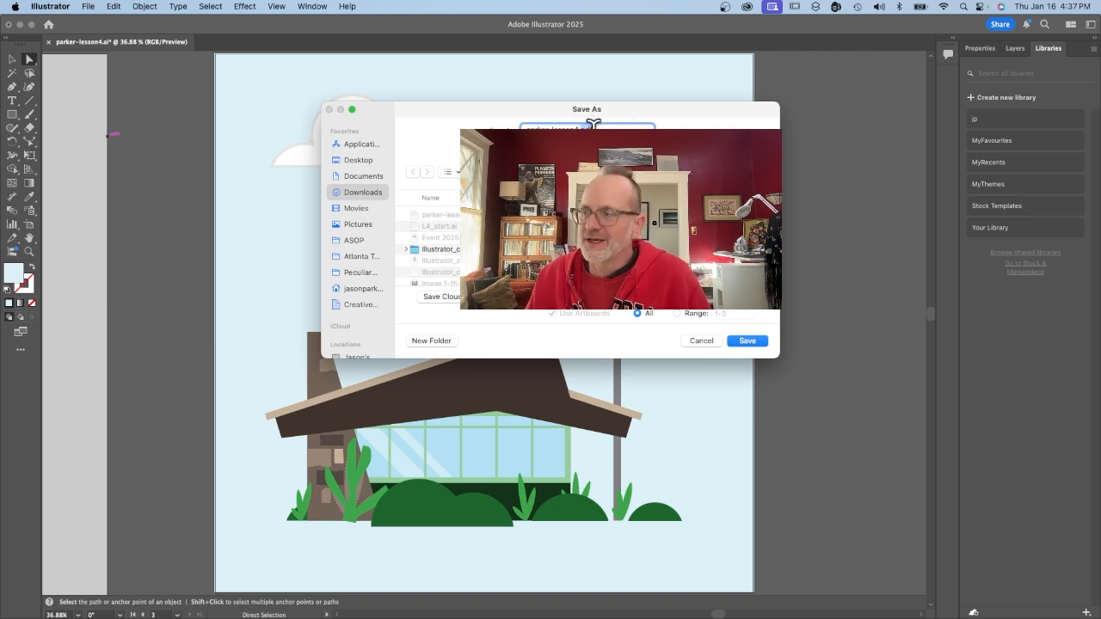
{"action": "left_click", "coordinate": [748, 341]}
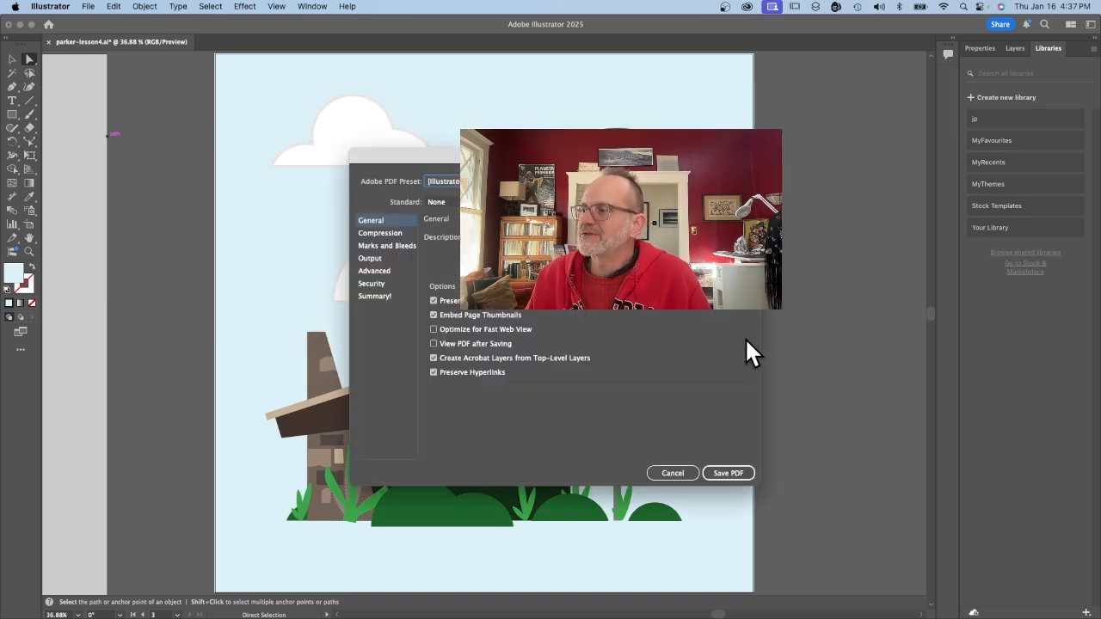
{"action": "left_click", "coordinate": [727, 474]}
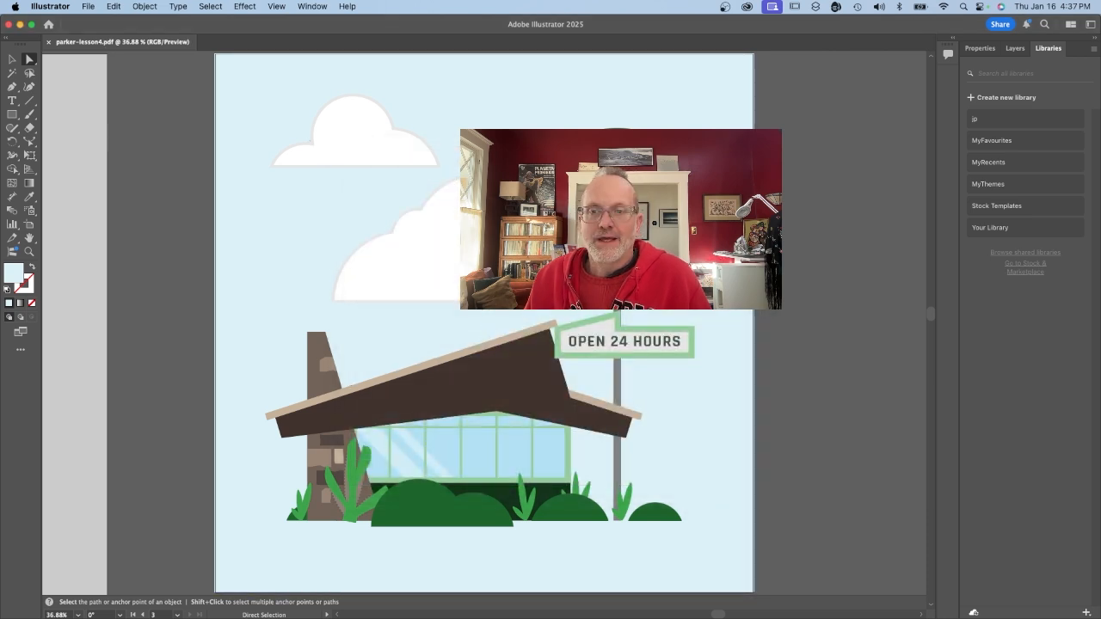